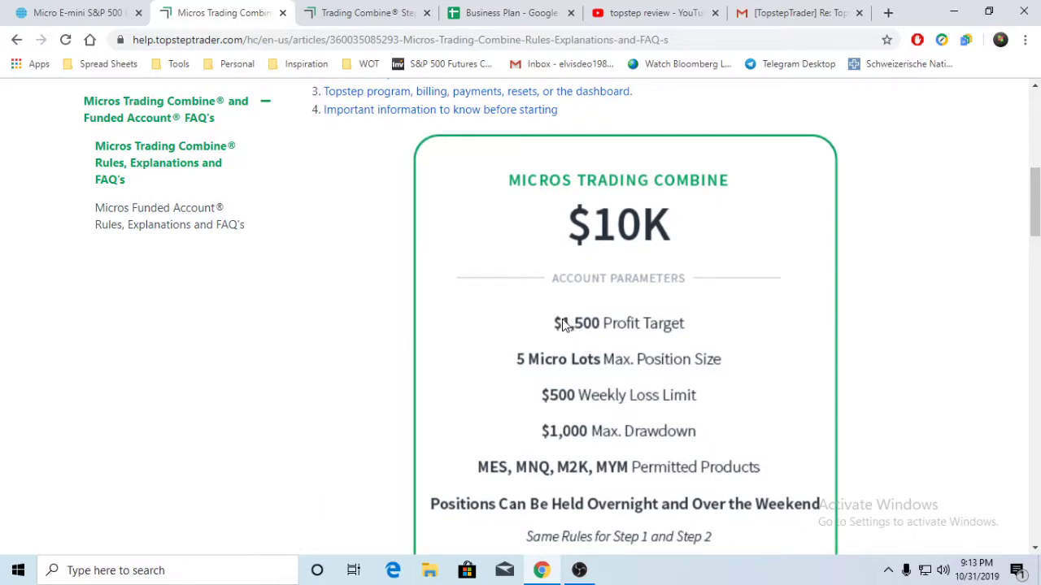
Examine the account parameters of the $10K Micros Trading Combine, from profit target to permitted products and monthly price.
{"action": "left_click_drag", "start_coordinate": [564, 326], "coordinate": [604, 333]}
{"action": "scroll", "coordinate": [283, 340], "scroll_direction": "down", "scroll_amount": 1}
{"action": "scroll", "coordinate": [283, 340], "scroll_direction": "up", "scroll_amount": 2}
{"action": "scroll", "coordinate": [283, 340], "scroll_direction": "down", "scroll_amount": 2}
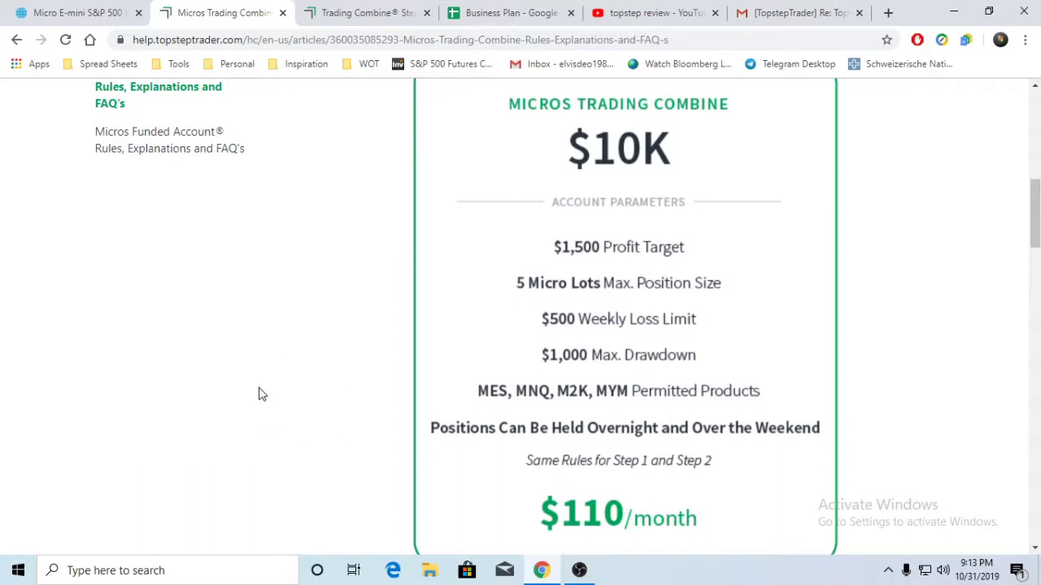
Bring up the Business Plan spreadsheet and reorder the browser tabs so it directly follows the Micro E-mini S&P 500 page.
{"action": "left_click", "coordinate": [478, 13]}
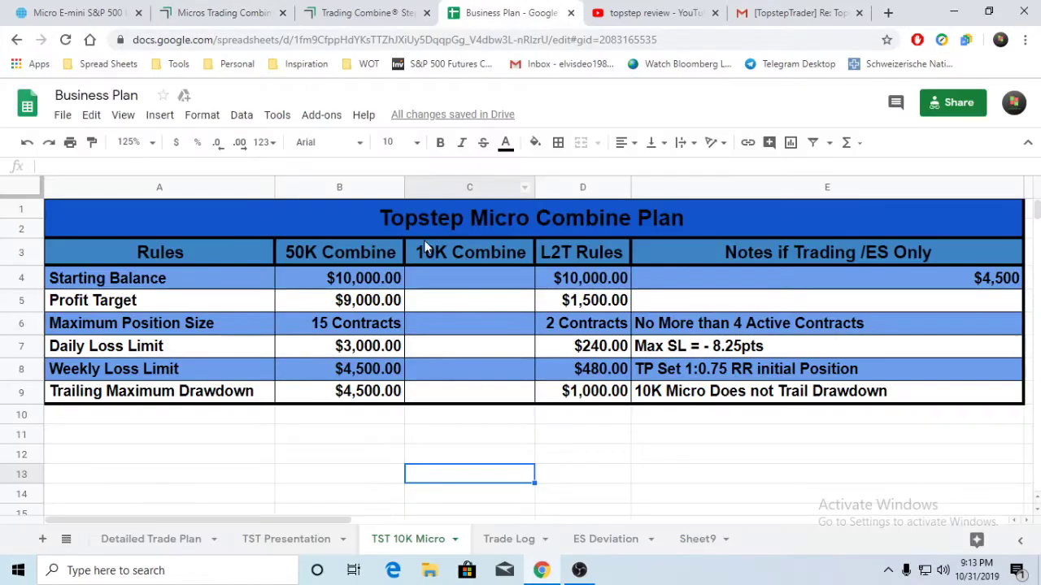
{"action": "left_click_drag", "start_coordinate": [529, 6], "coordinate": [213, 11]}
{"action": "left_click", "coordinate": [213, 12]}
{"action": "left_click", "coordinate": [349, 11]}
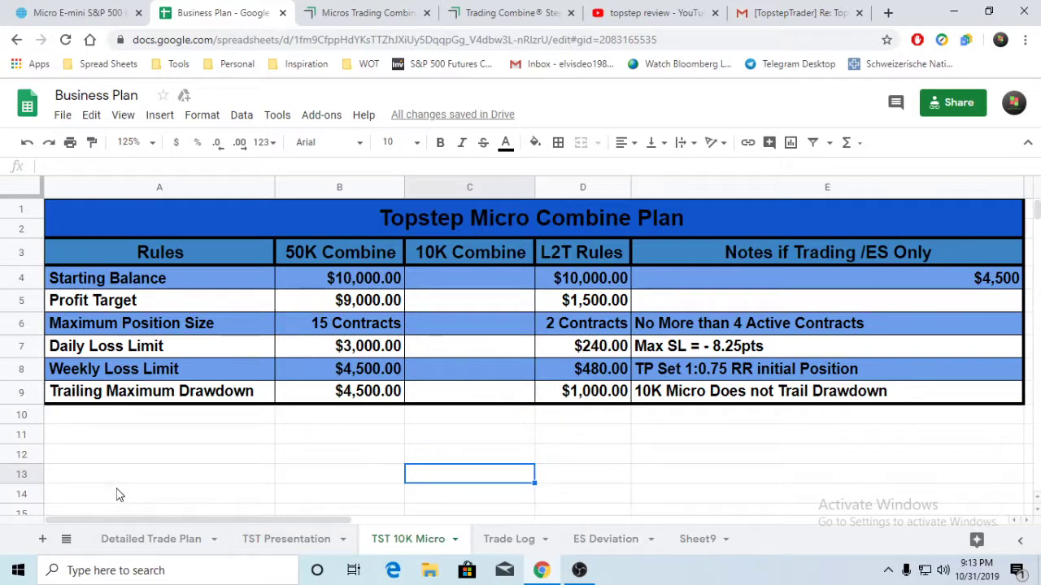
Review the Detailed Trade Plan sheet, including its instrument, risk limits and Daily Work Flow sections.
{"action": "left_click", "coordinate": [170, 536]}
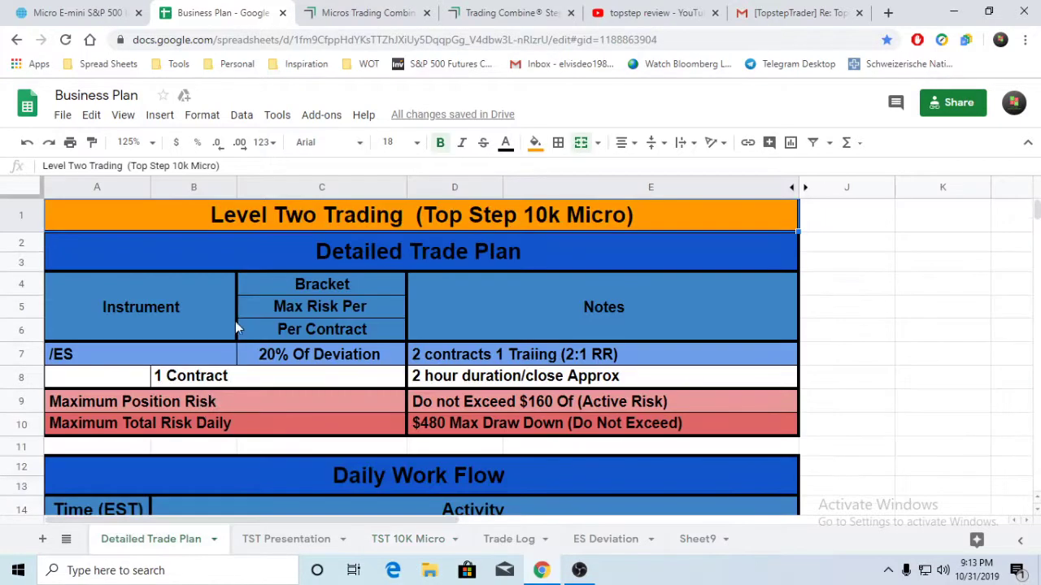
{"action": "scroll", "coordinate": [242, 304], "scroll_direction": "down", "scroll_amount": 3}
{"action": "scroll", "coordinate": [242, 306], "scroll_direction": "up", "scroll_amount": 2}
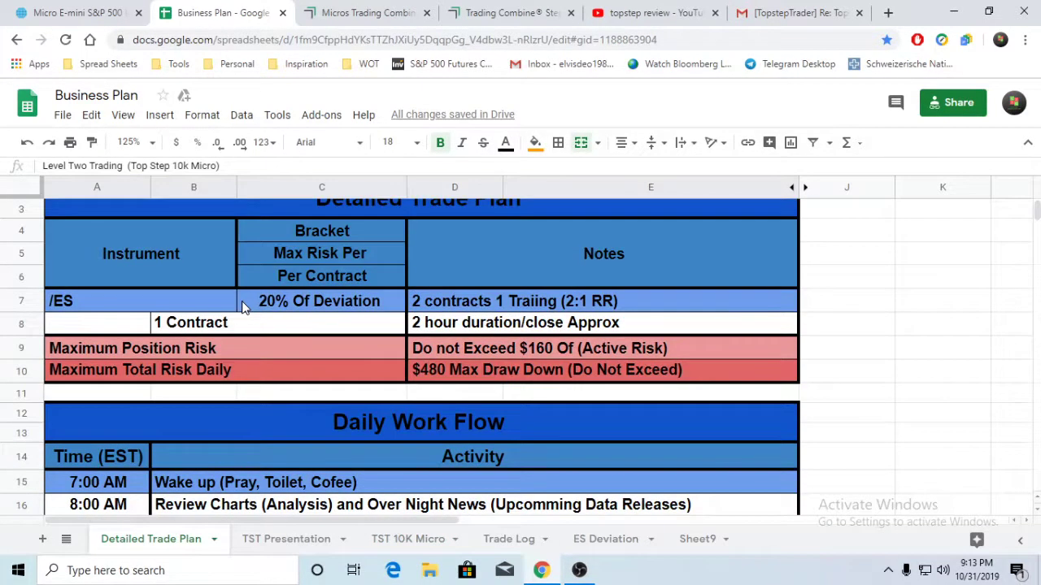
{"action": "scroll", "coordinate": [241, 305], "scroll_direction": "up", "scroll_amount": 1}
{"action": "scroll", "coordinate": [242, 306], "scroll_direction": "down", "scroll_amount": 3}
{"action": "scroll", "coordinate": [242, 305], "scroll_direction": "up", "scroll_amount": 3}
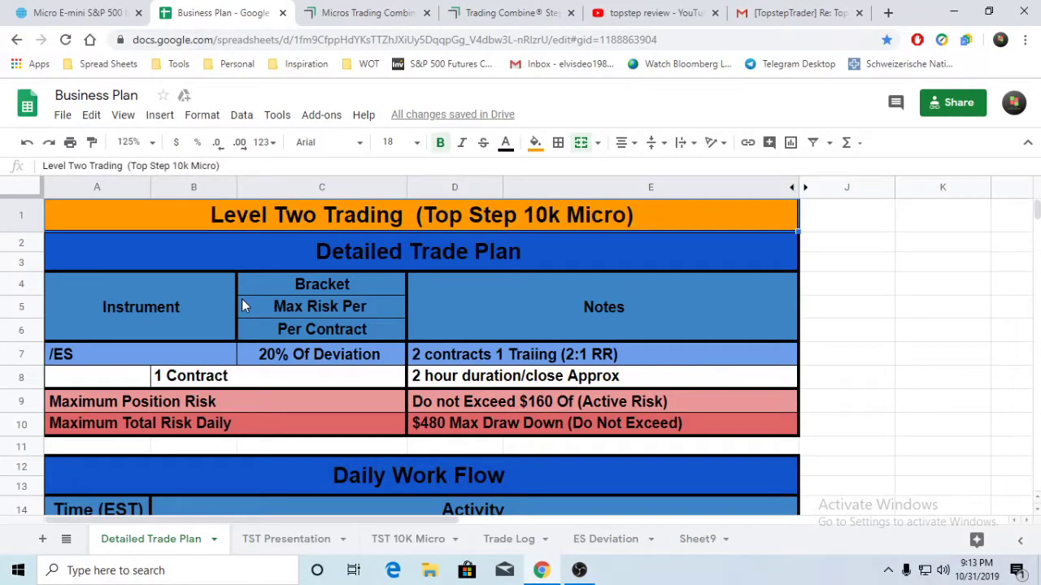
{"action": "scroll", "coordinate": [242, 305], "scroll_direction": "down", "scroll_amount": 5}
{"action": "scroll", "coordinate": [241, 305], "scroll_direction": "up", "scroll_amount": 4}
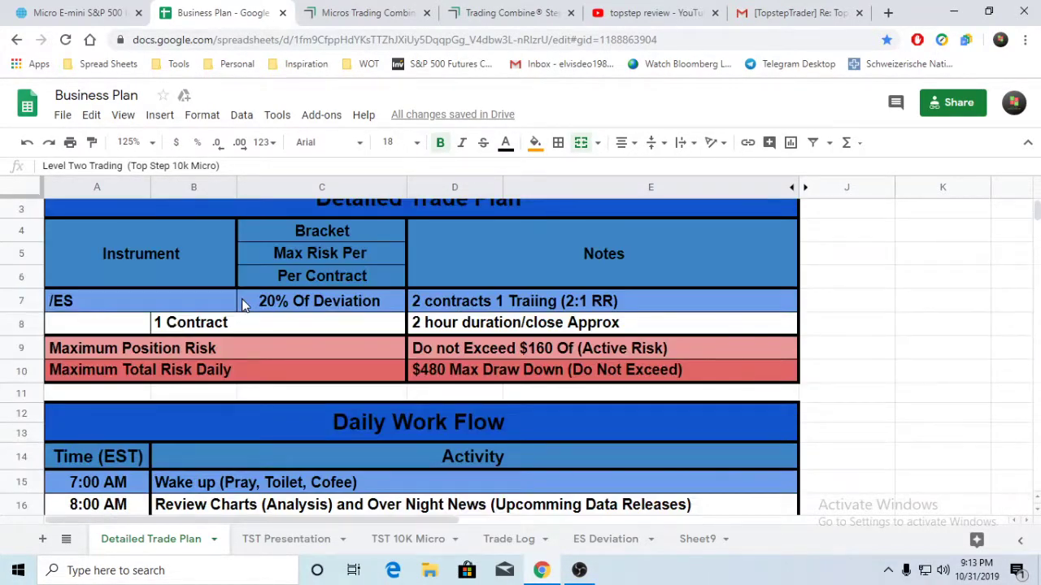
{"action": "scroll", "coordinate": [241, 302], "scroll_direction": "up", "scroll_amount": 1}
{"action": "scroll", "coordinate": [242, 304], "scroll_direction": "down", "scroll_amount": 1}
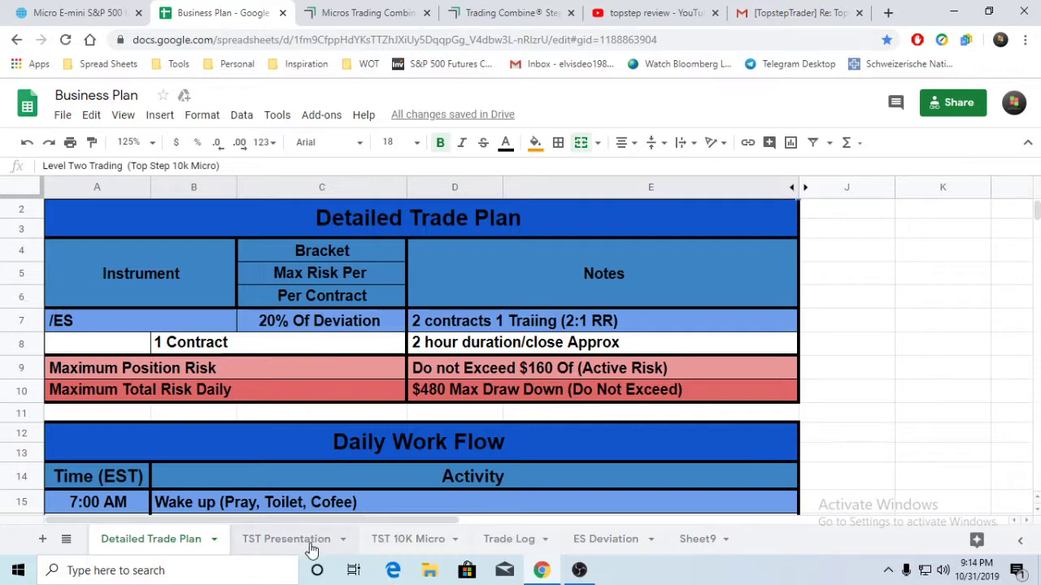
Look through the TST 10K Micro, Trade Log and ES Deviation sheets of the business plan.
{"action": "left_click", "coordinate": [390, 544]}
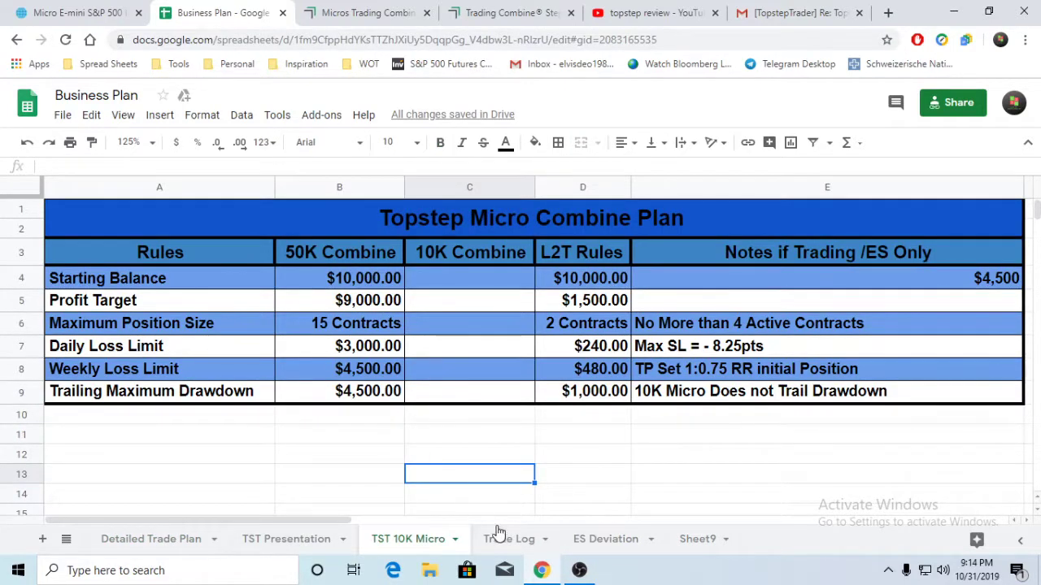
{"action": "left_click", "coordinate": [498, 528]}
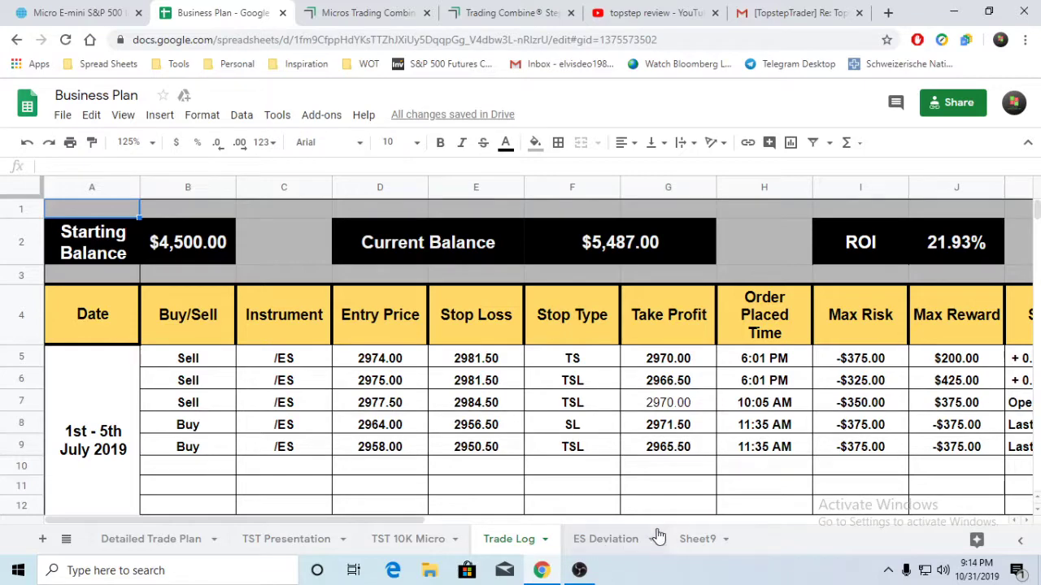
{"action": "left_click", "coordinate": [600, 543]}
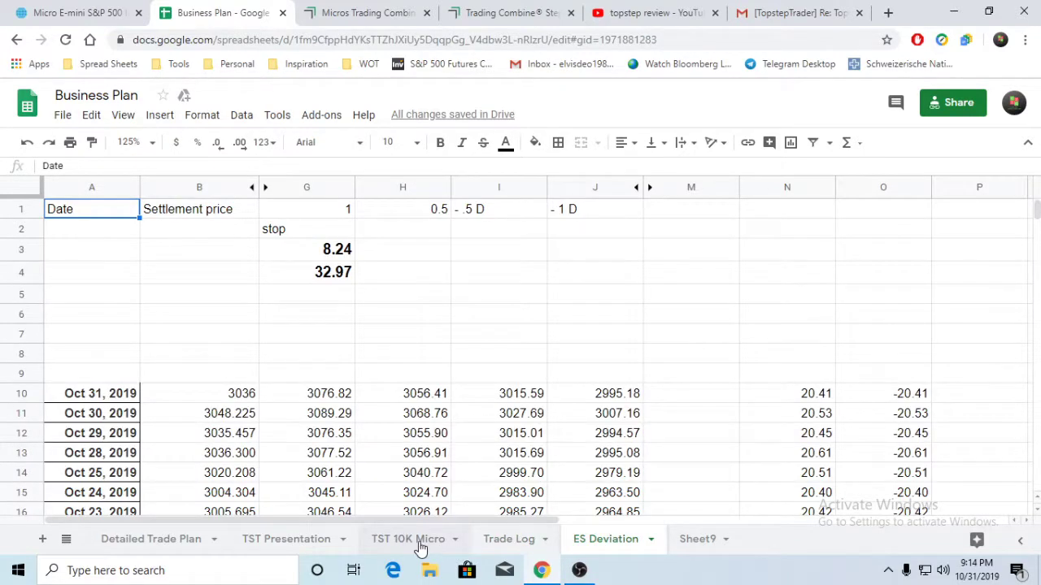
{"action": "left_click", "coordinate": [420, 549]}
{"action": "left_click", "coordinate": [504, 546]}
{"action": "left_click", "coordinate": [591, 543]}
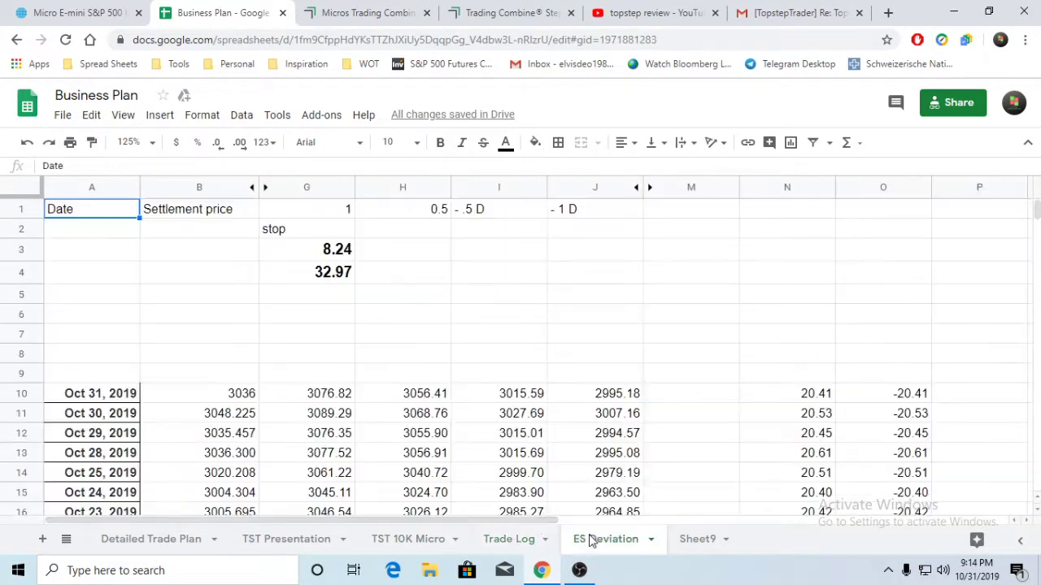
{"action": "left_click", "coordinate": [234, 401]}
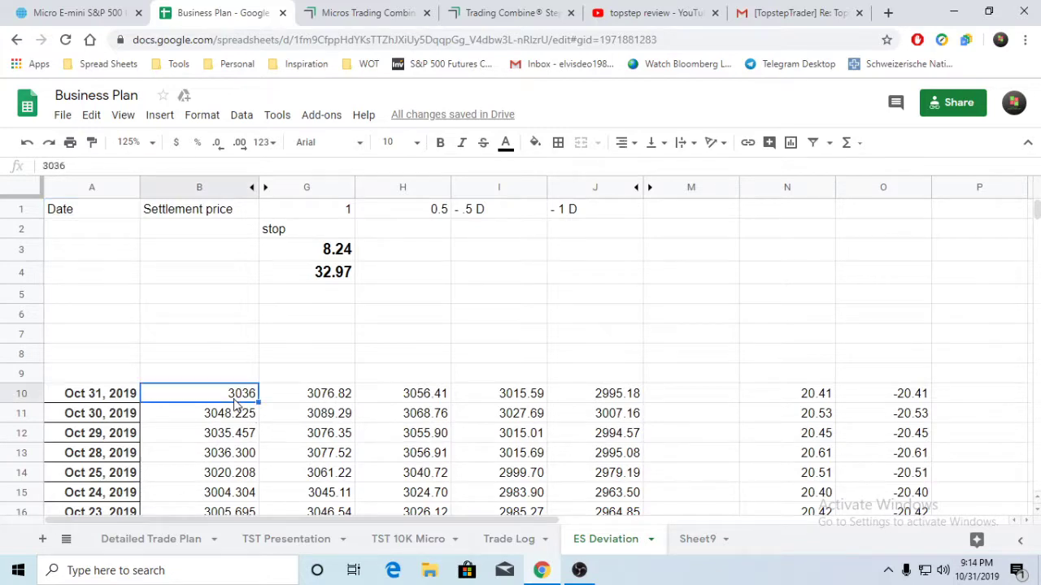
{"action": "left_click", "coordinate": [505, 540]}
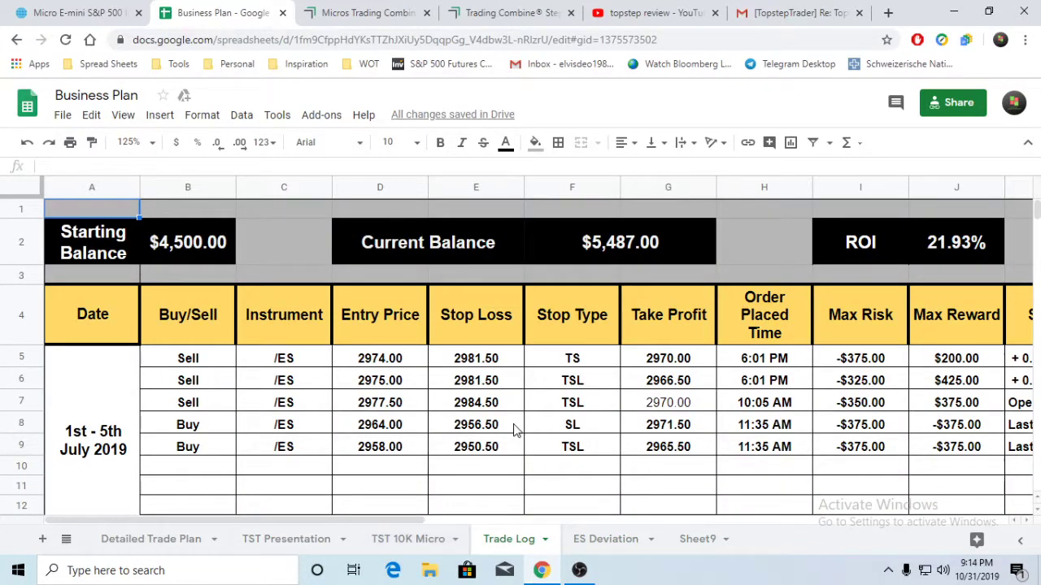
Return to the TST 10K Micro sheet and examine the Topstep Micro Combine Plan table.
{"action": "left_click", "coordinate": [408, 541]}
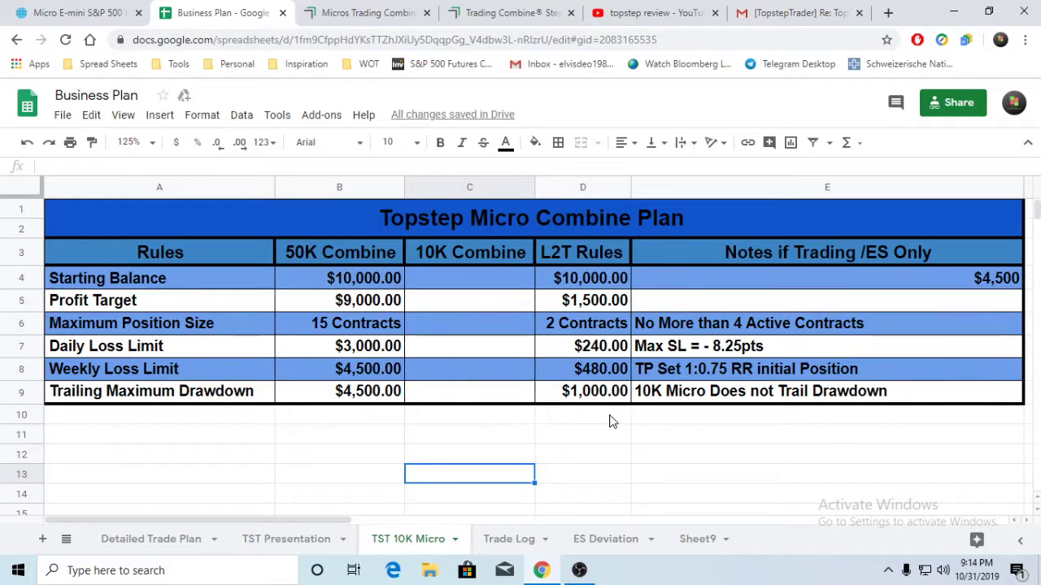
{"action": "left_click", "coordinate": [332, 460]}
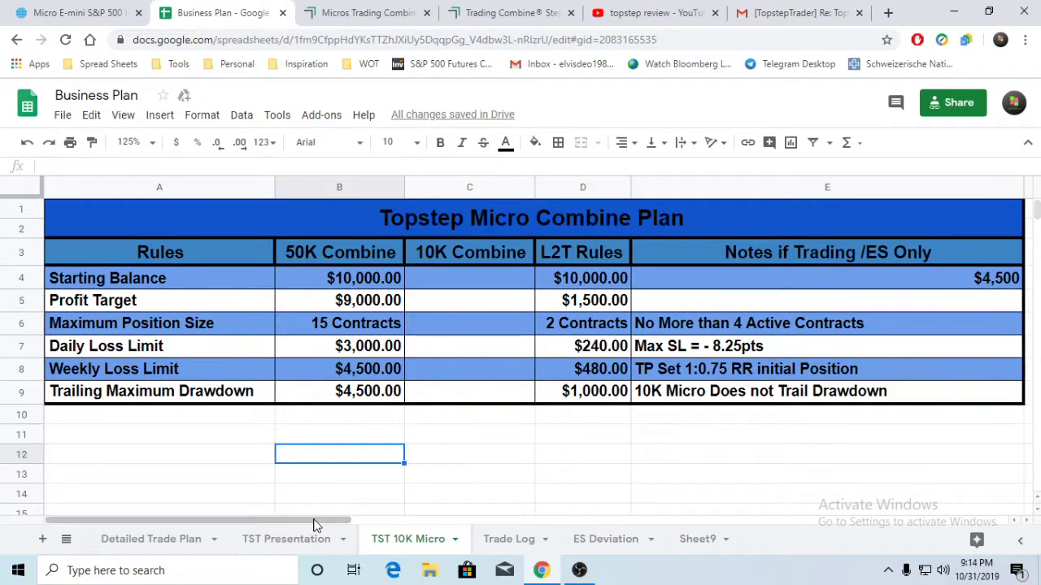
{"action": "mouse_move", "coordinate": [314, 521]}
{"action": "left_mouse_down"}
{"action": "mouse_move", "coordinate": [388, 521]}
{"action": "mouse_move", "coordinate": [311, 521]}
{"action": "left_mouse_up"}
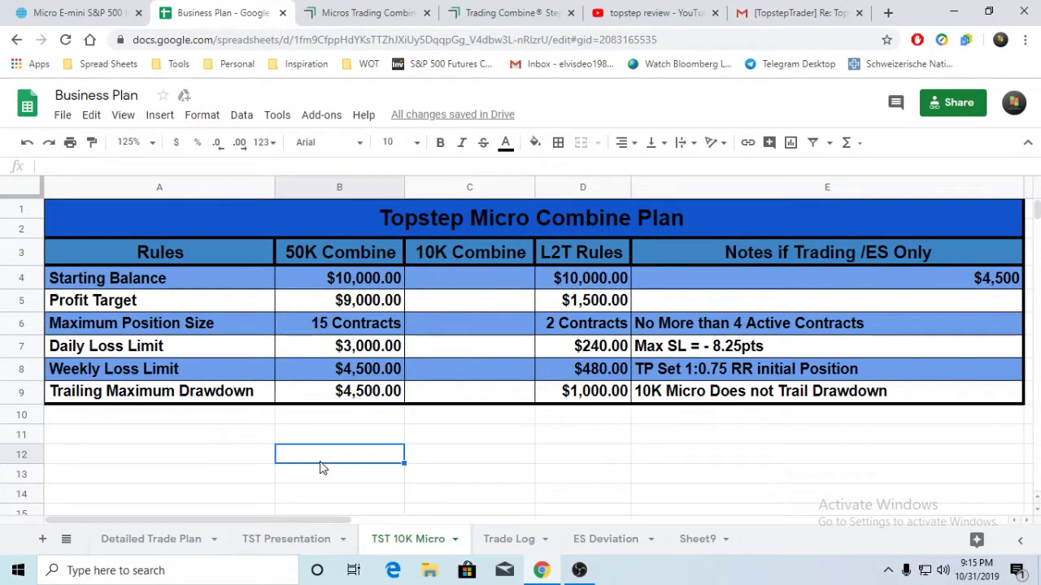
Check the $50K account on the Trading Combine Step 1 rules page and set the 50K Combine's Starting Balance to 50000 in the plan.
{"action": "left_click", "coordinate": [402, 14]}
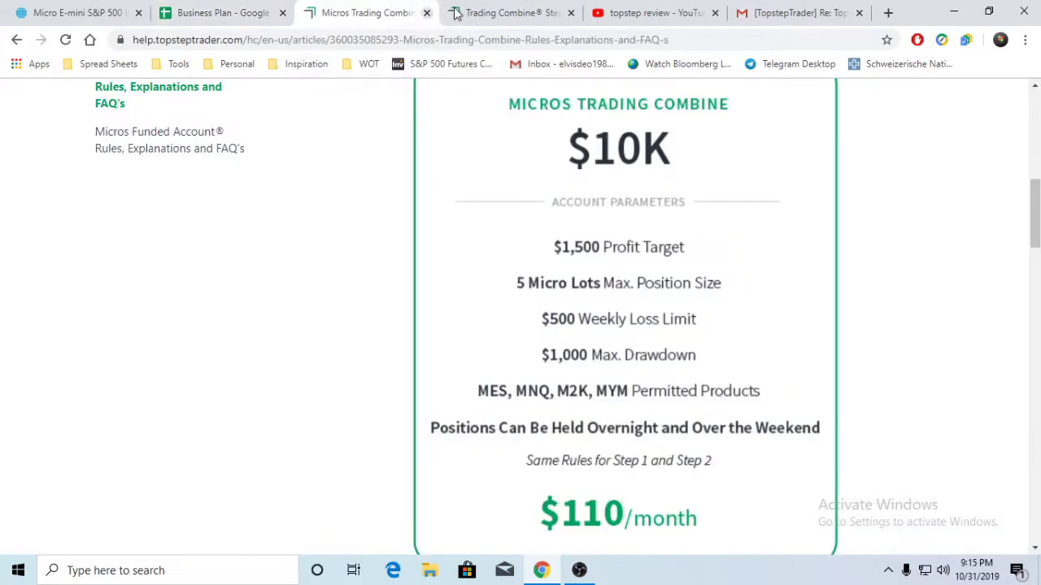
{"action": "left_click", "coordinate": [506, 14]}
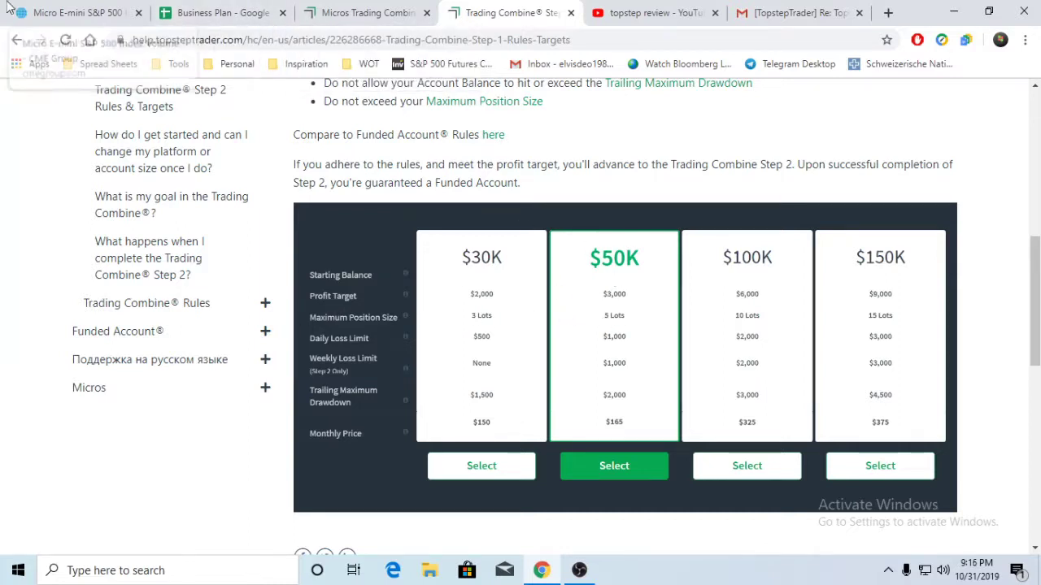
{"action": "left_click", "coordinate": [228, 17]}
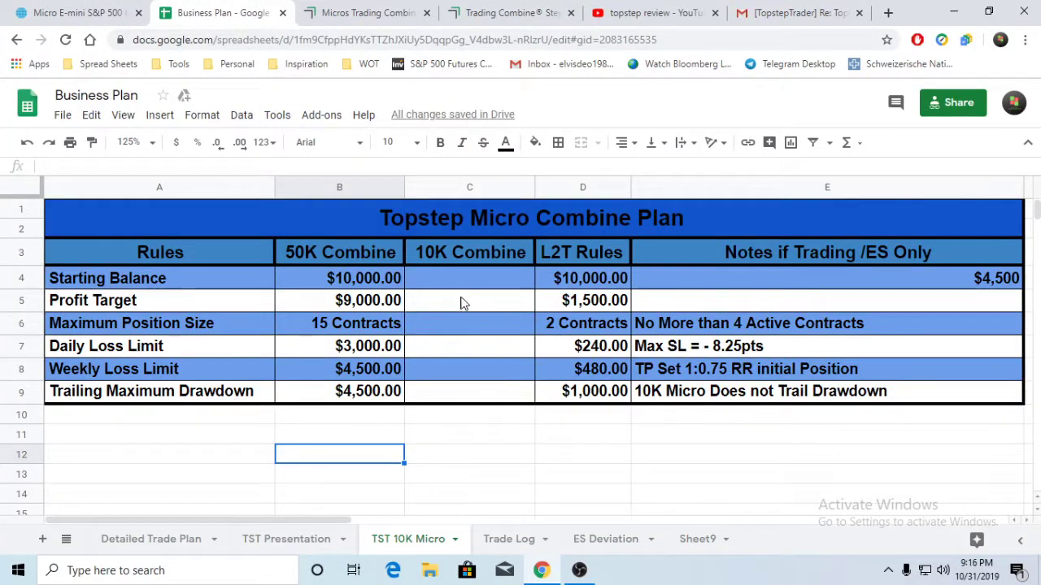
{"action": "left_click", "coordinate": [350, 285]}
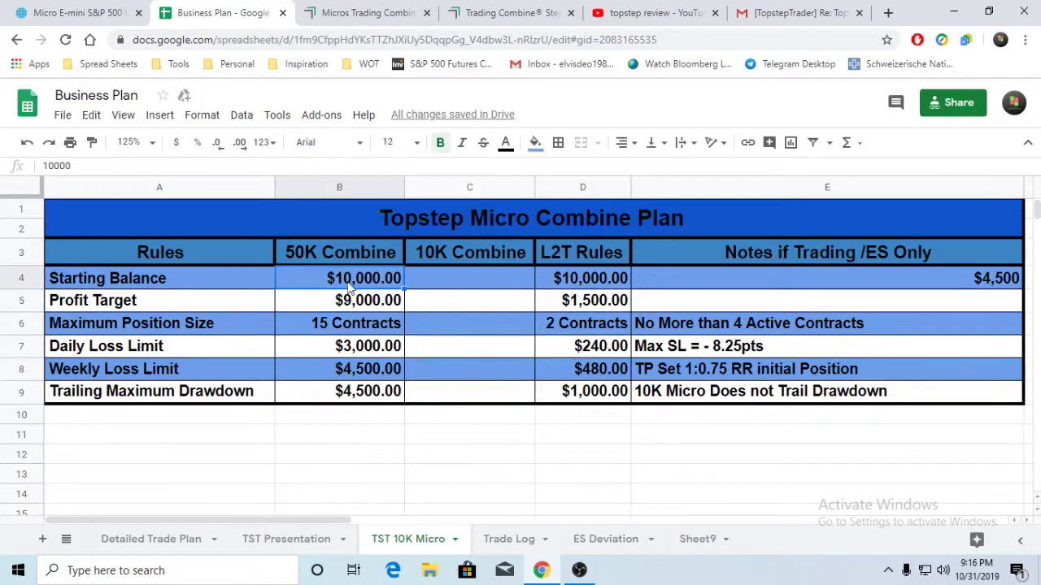
{"action": "double_click", "coordinate": [342, 277]}
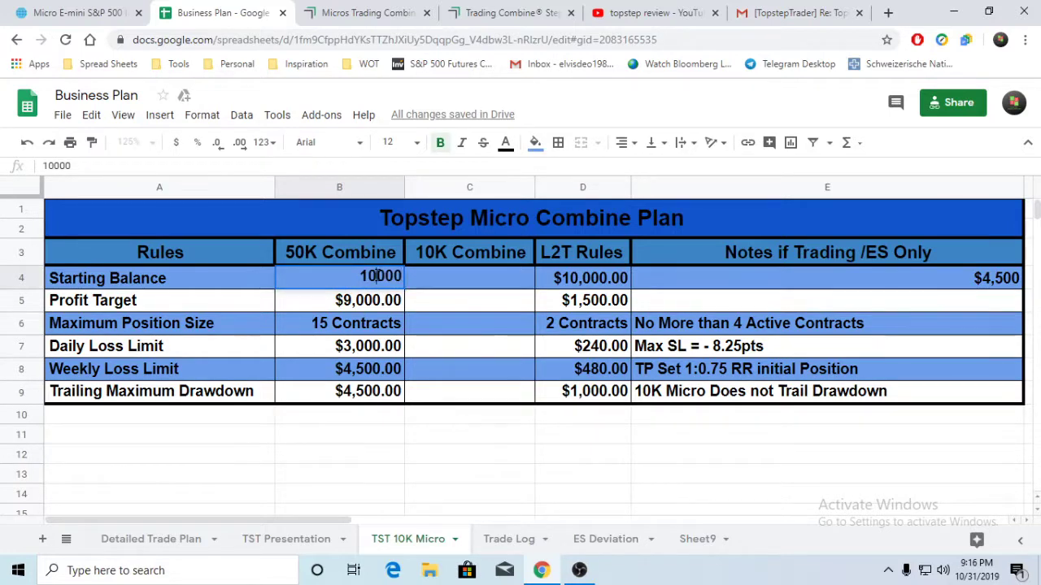
{"action": "key", "text": "BackSpace"}
{"action": "type", "text": "5"}
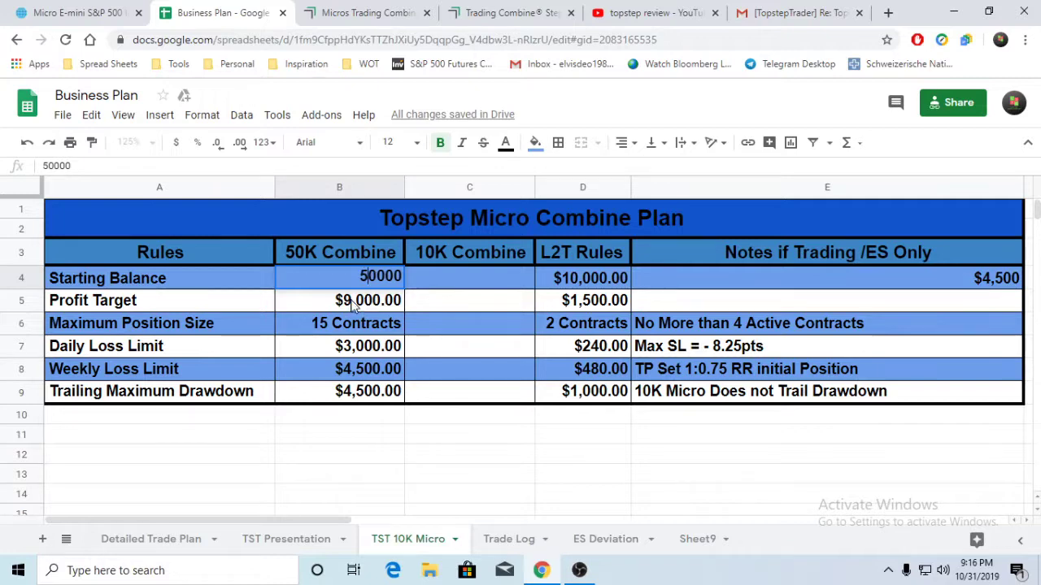
Set the 50K Combine's Profit Target to 3000.
{"action": "left_click", "coordinate": [358, 302]}
{"action": "double_click", "coordinate": [350, 301]}
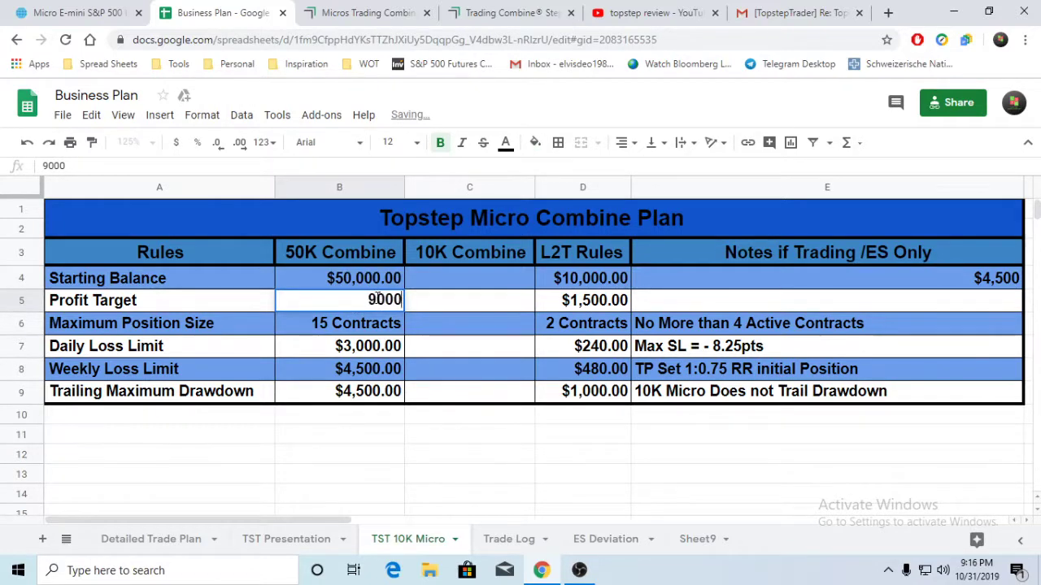
{"action": "left_click", "coordinate": [378, 300]}
{"action": "key", "text": "BackSpace"}
{"action": "type", "text": "3"}
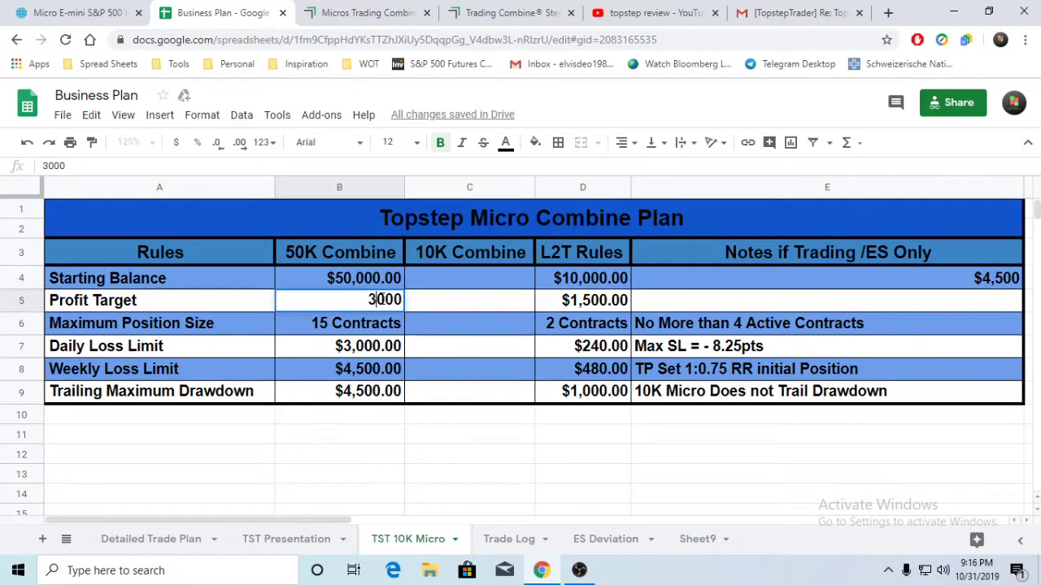
{"action": "left_click", "coordinate": [343, 460]}
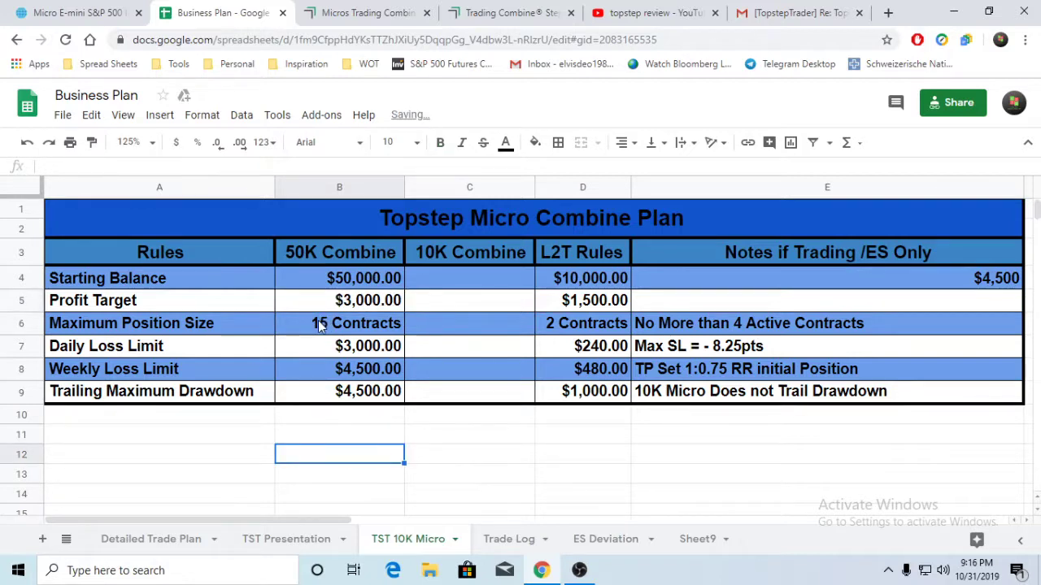
Change the 50K Combine's Maximum Position Size to 5 Contracts.
{"action": "double_click", "coordinate": [322, 322]}
{"action": "left_click", "coordinate": [319, 322]}
{"action": "key", "text": "BackSpace"}
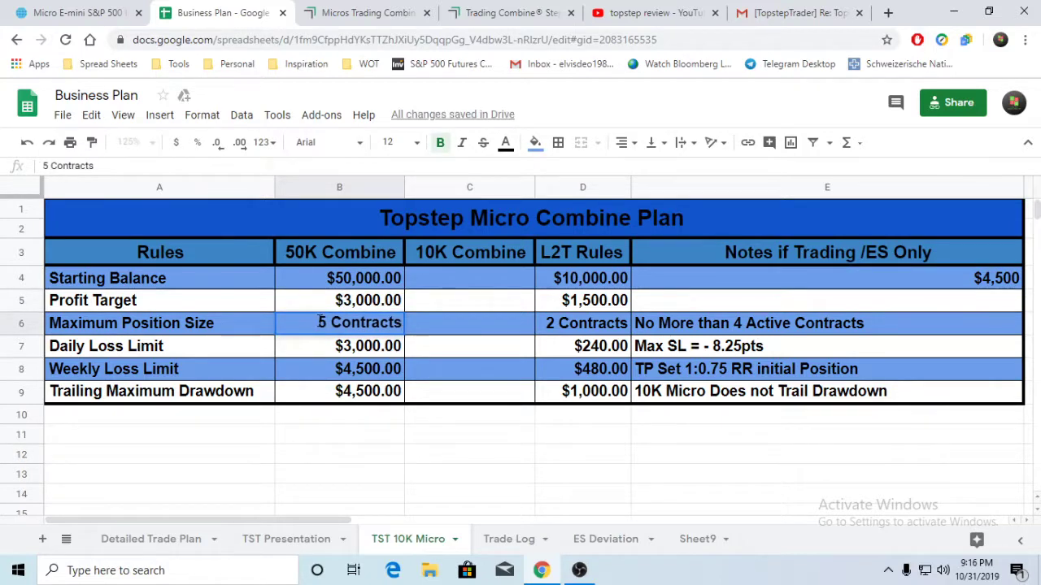
{"action": "left_click", "coordinate": [343, 457]}
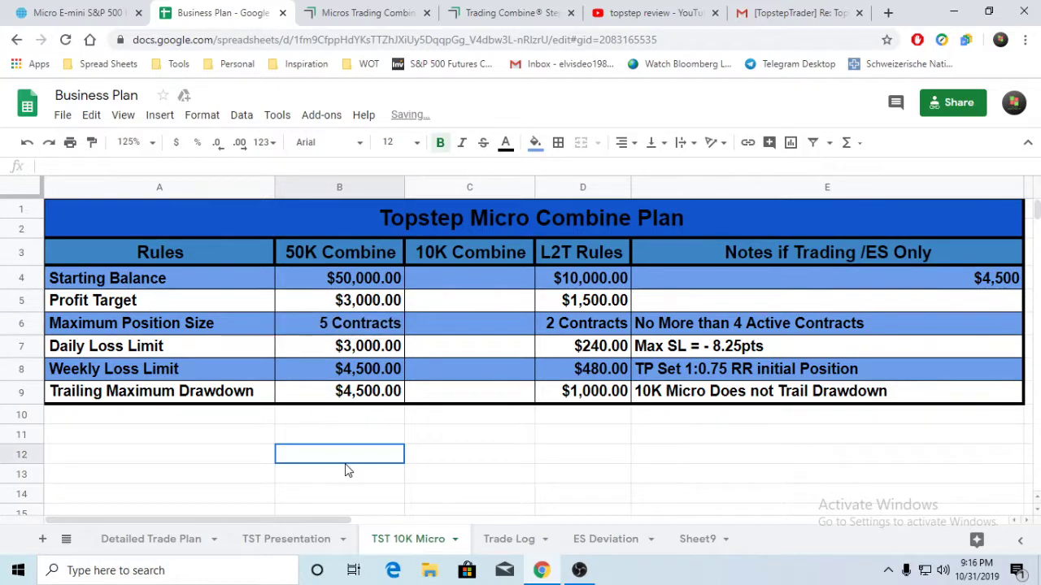
Check the $50K account's daily loss limit on the Trading Combine rules page and set the 50K Combine's Daily Loss Limit to 1000.
{"action": "left_click", "coordinate": [494, 13]}
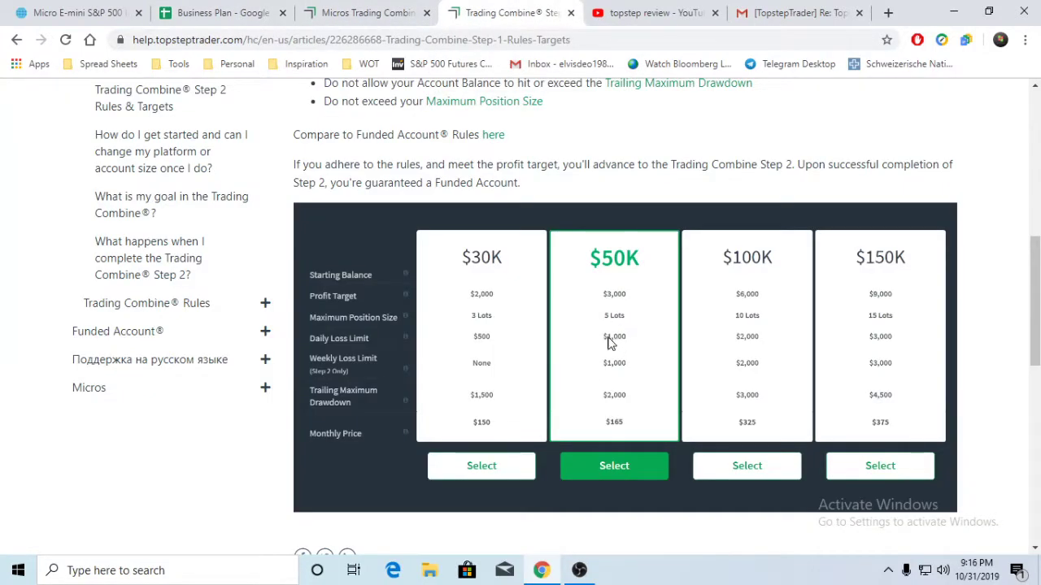
{"action": "left_click", "coordinate": [236, 10]}
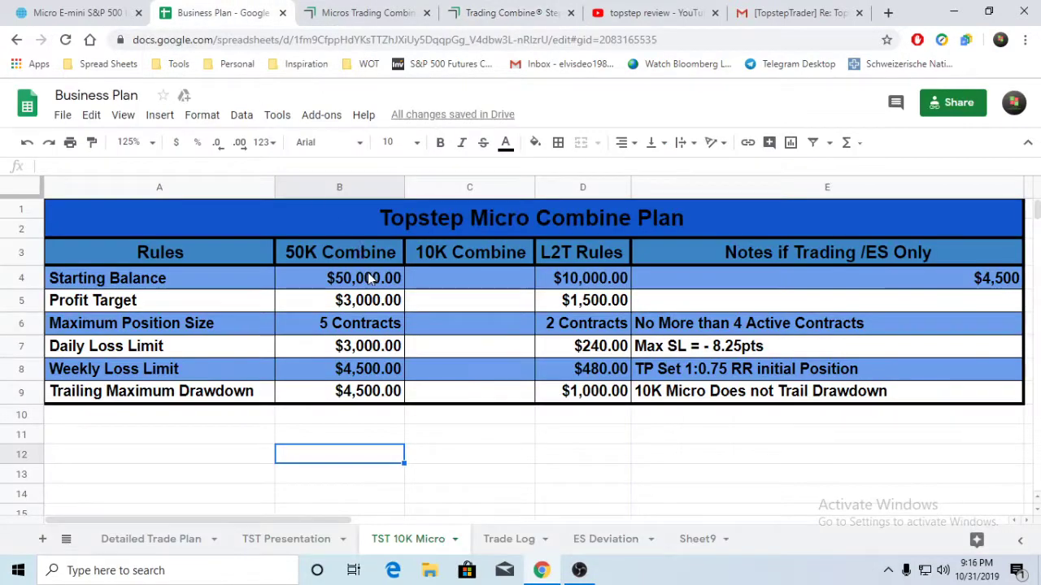
{"action": "double_click", "coordinate": [350, 348]}
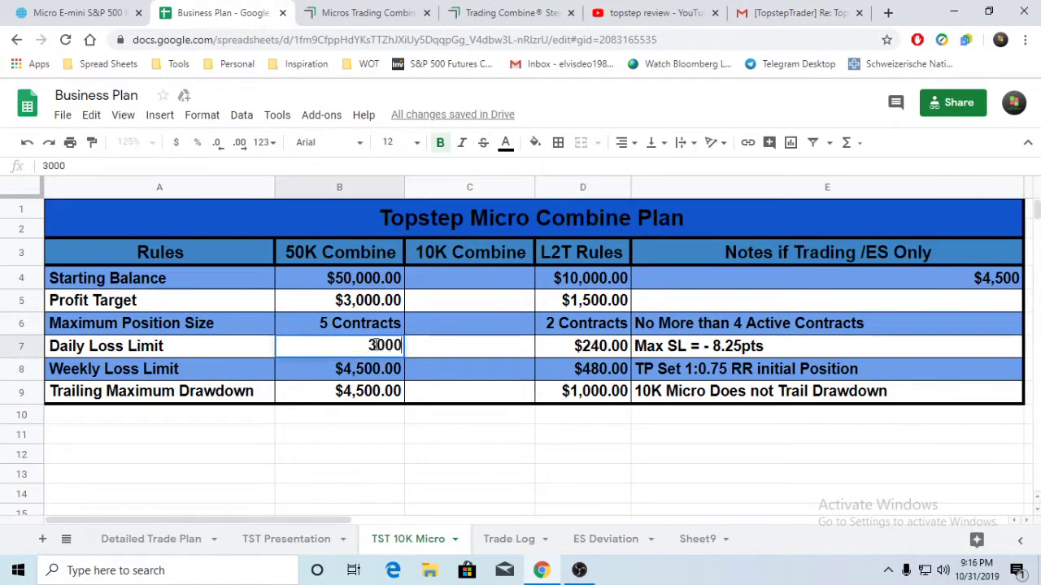
{"action": "left_click", "coordinate": [375, 345]}
{"action": "key", "text": "BackSpace"}
{"action": "type", "text": "1"}
{"action": "left_click", "coordinate": [384, 460]}
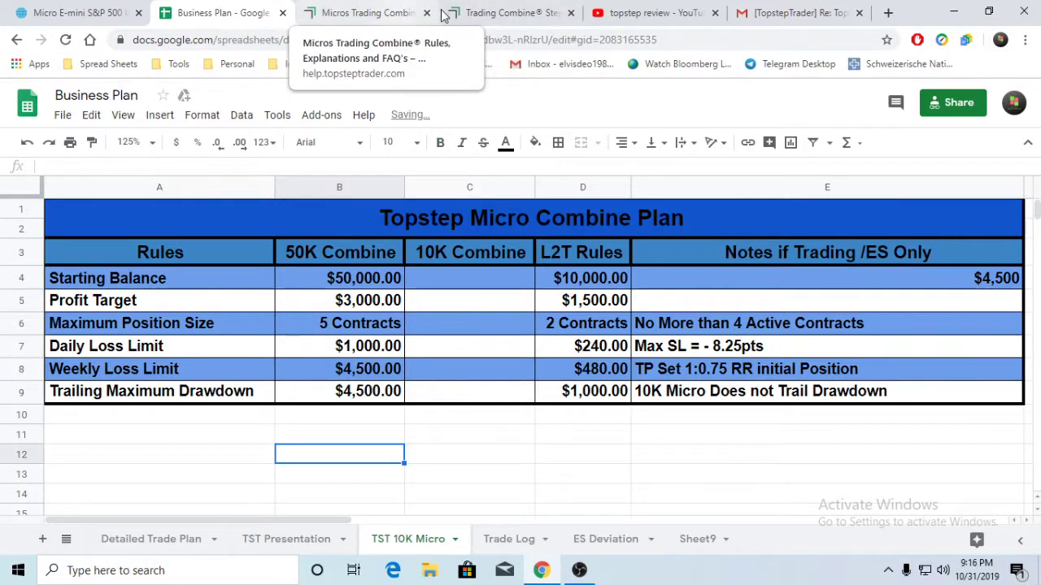
Check the $50K account's weekly loss limit on the Trading Combine rules page and set the 50K Combine's Weekly Loss Limit to 1000.
{"action": "left_click", "coordinate": [521, 13]}
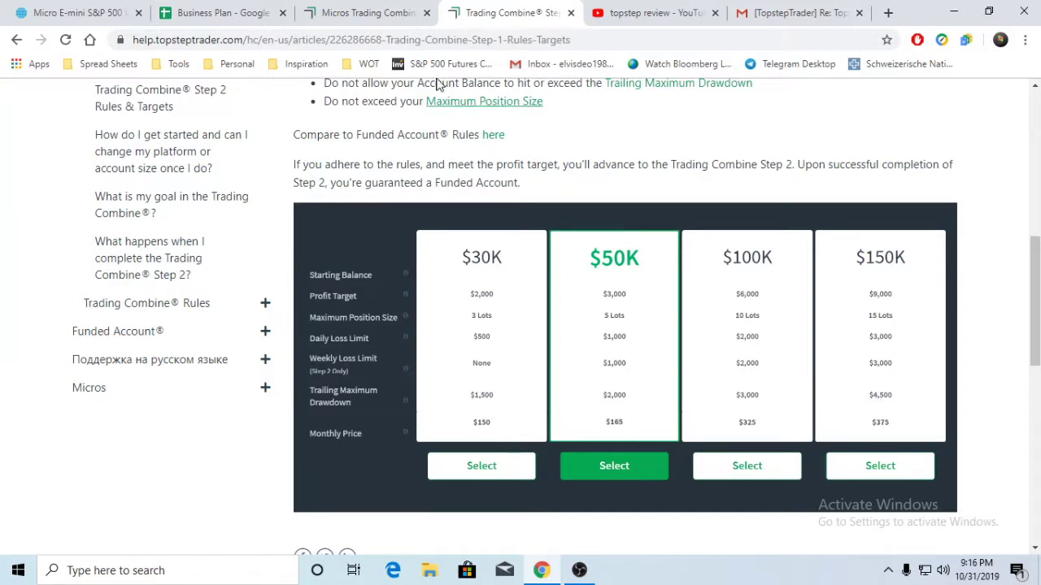
{"action": "left_click", "coordinate": [231, 14]}
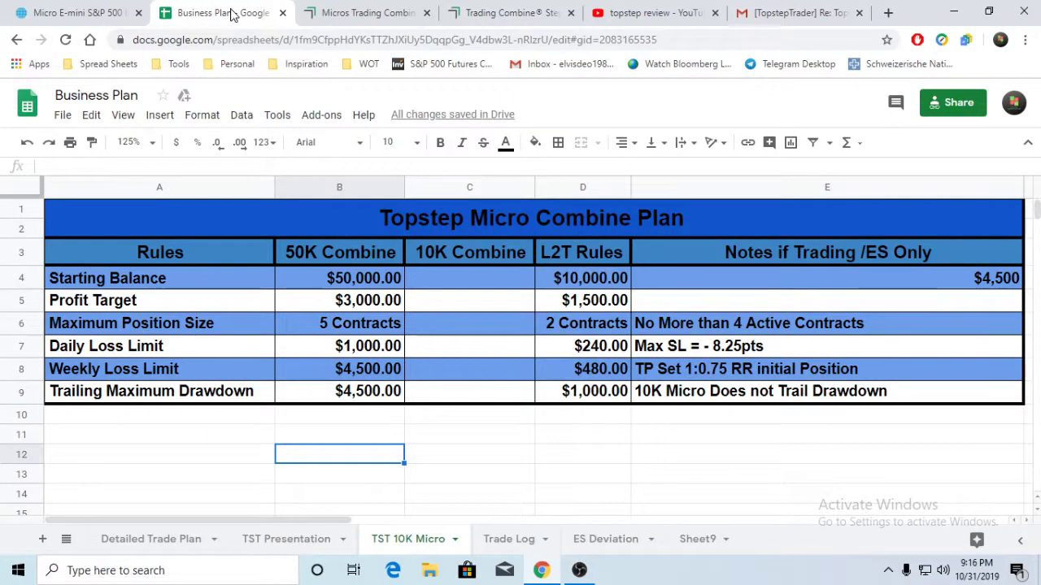
{"action": "double_click", "coordinate": [352, 374]}
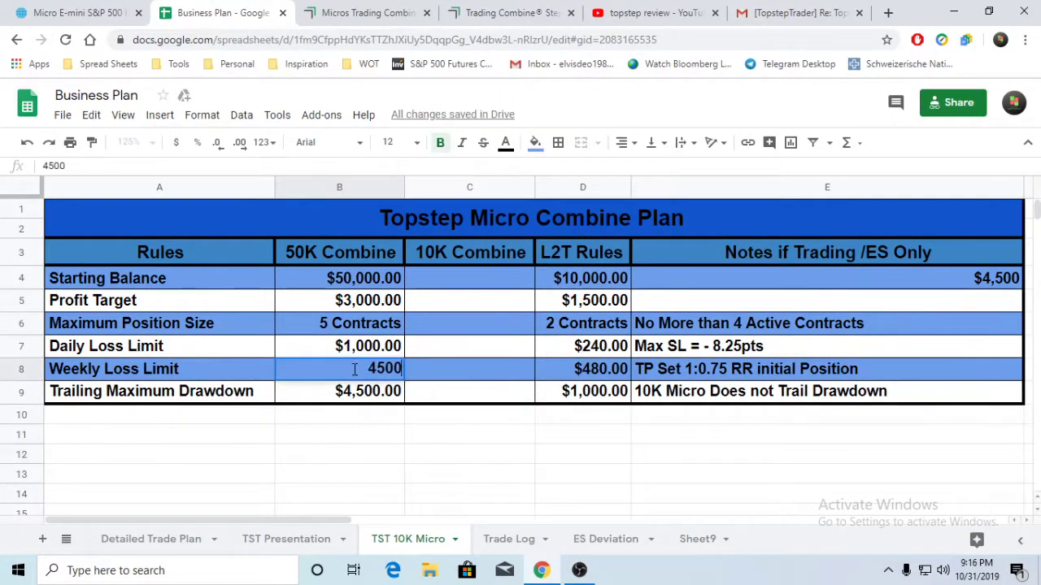
{"action": "left_click", "coordinate": [390, 436]}
{"action": "left_click", "coordinate": [372, 344]}
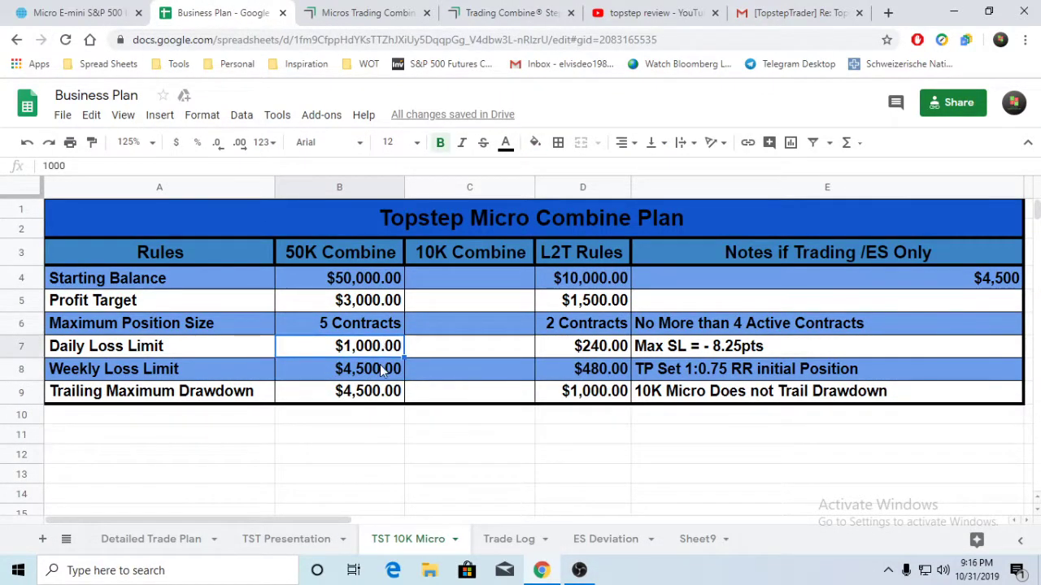
{"action": "left_click", "coordinate": [379, 370]}
{"action": "double_click", "coordinate": [379, 370]}
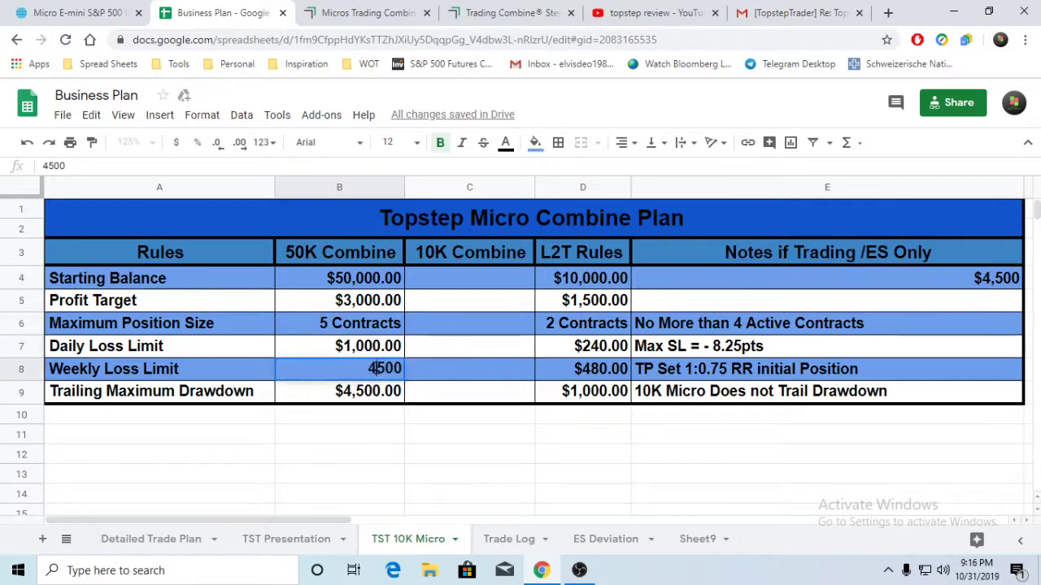
{"action": "key", "text": "BackSpace"}
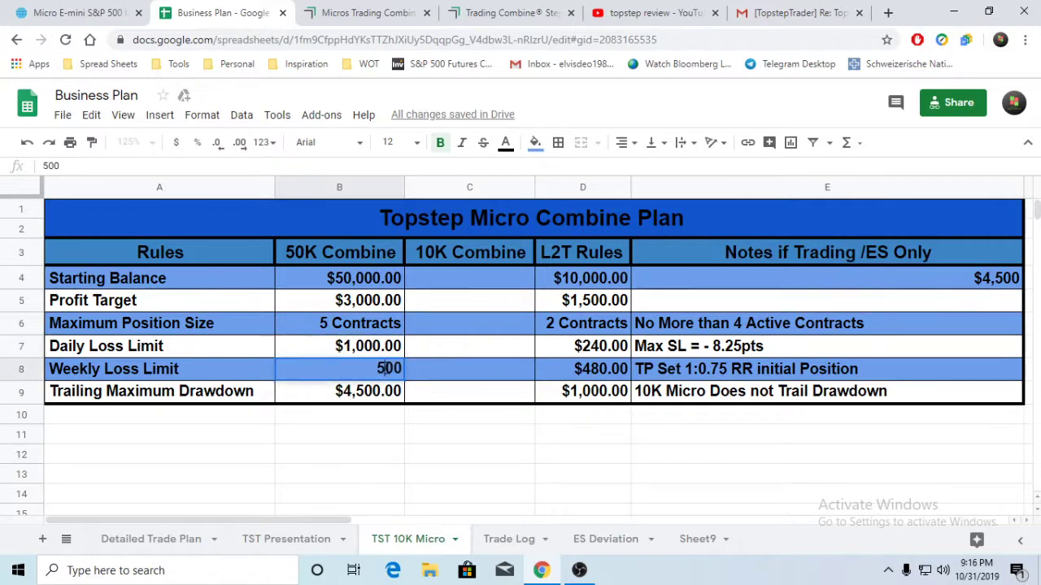
{"action": "key", "text": "Delete"}
{"action": "type", "text": "100"}
{"action": "key", "text": "BackSpace"}
{"action": "left_click", "coordinate": [376, 442]}
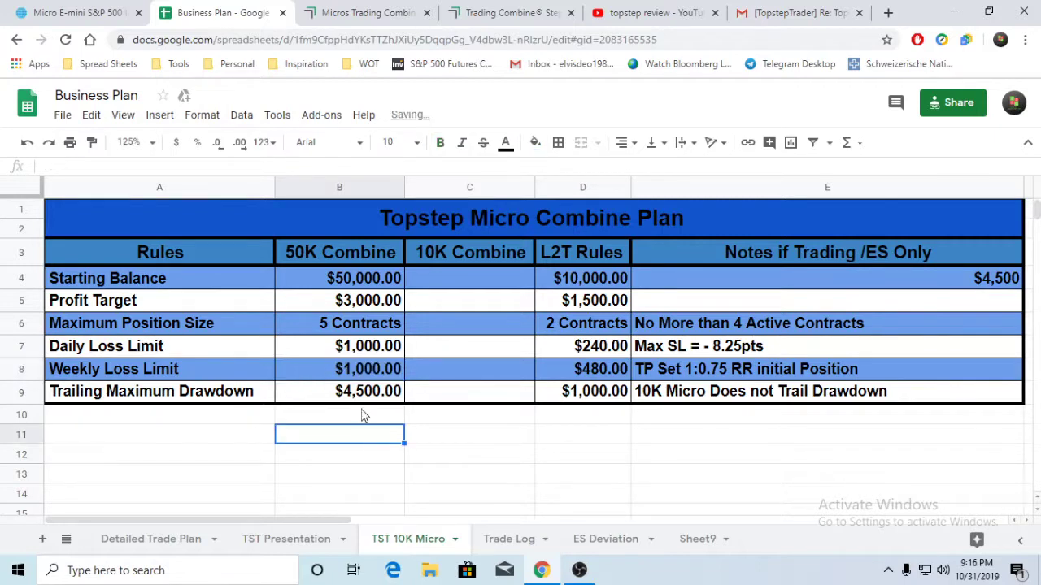
Set the 50K Combine's Trailing Maximum Drawdown to 2000.
{"action": "double_click", "coordinate": [361, 393]}
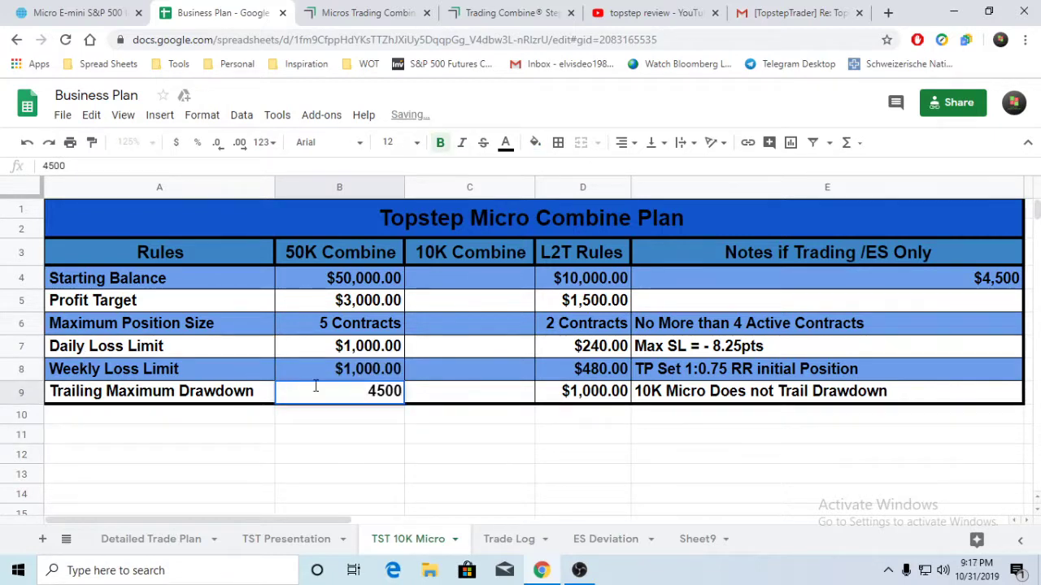
{"action": "key", "text": "BackSpace"}
{"action": "key", "text": "BackSpace"}
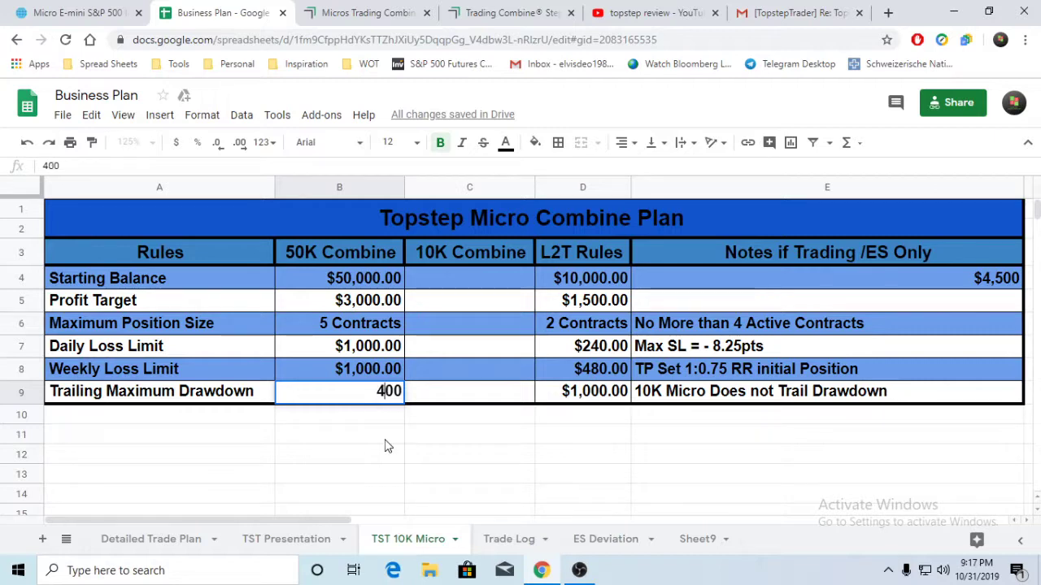
{"action": "type", "text": "20"}
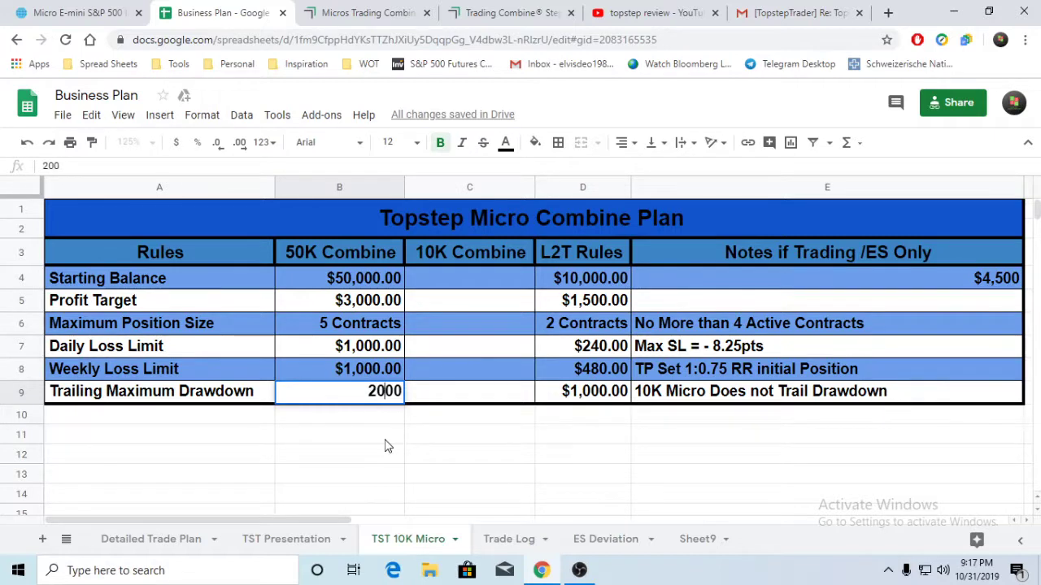
{"action": "left_click", "coordinate": [387, 442]}
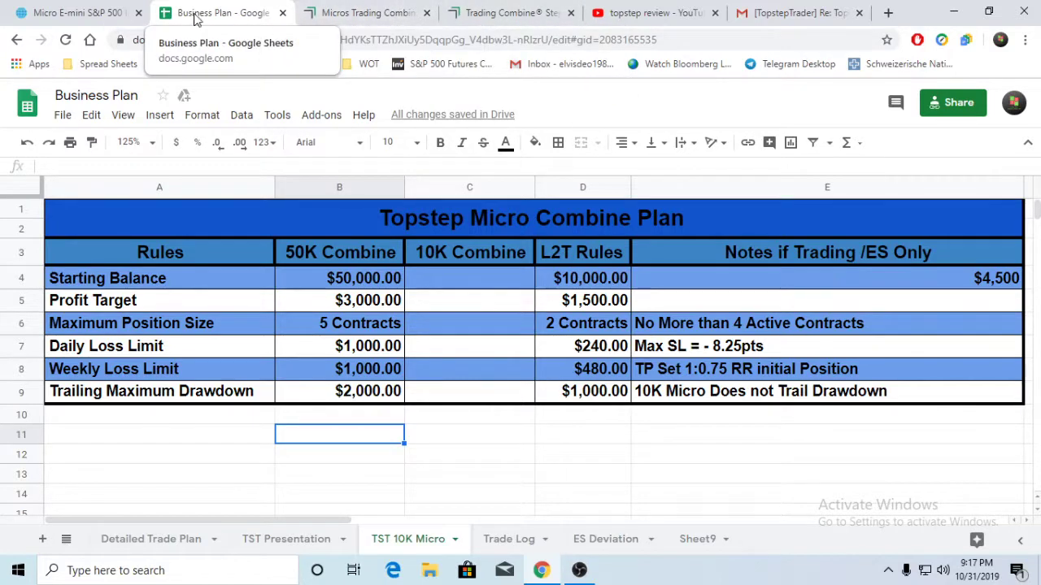
Close the Trading Combine Step 1 rules page and review the $10K account parameters on the Micros Trading Combine page.
{"action": "left_click", "coordinate": [488, 13]}
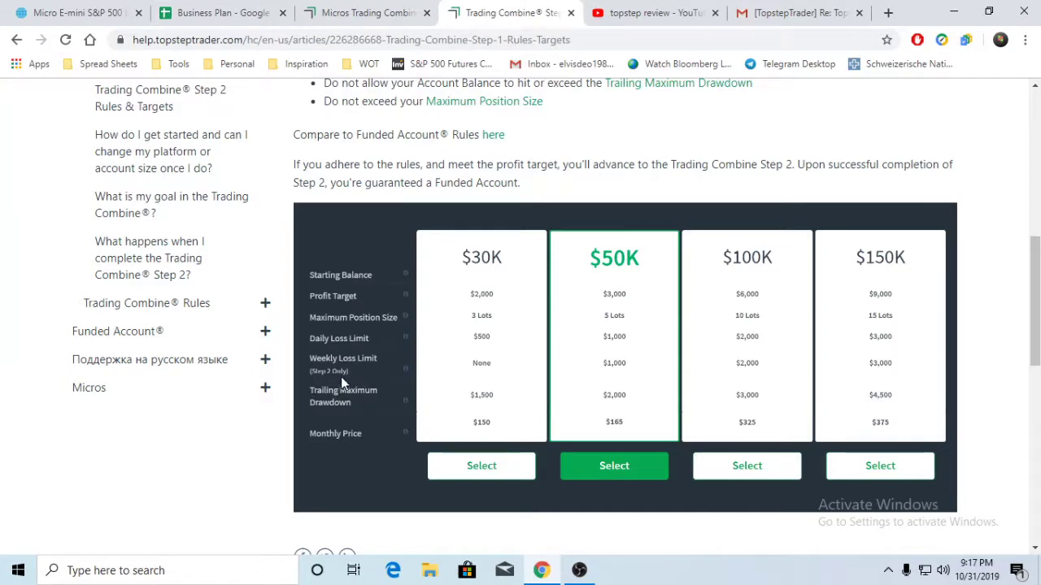
{"action": "left_click", "coordinate": [572, 16]}
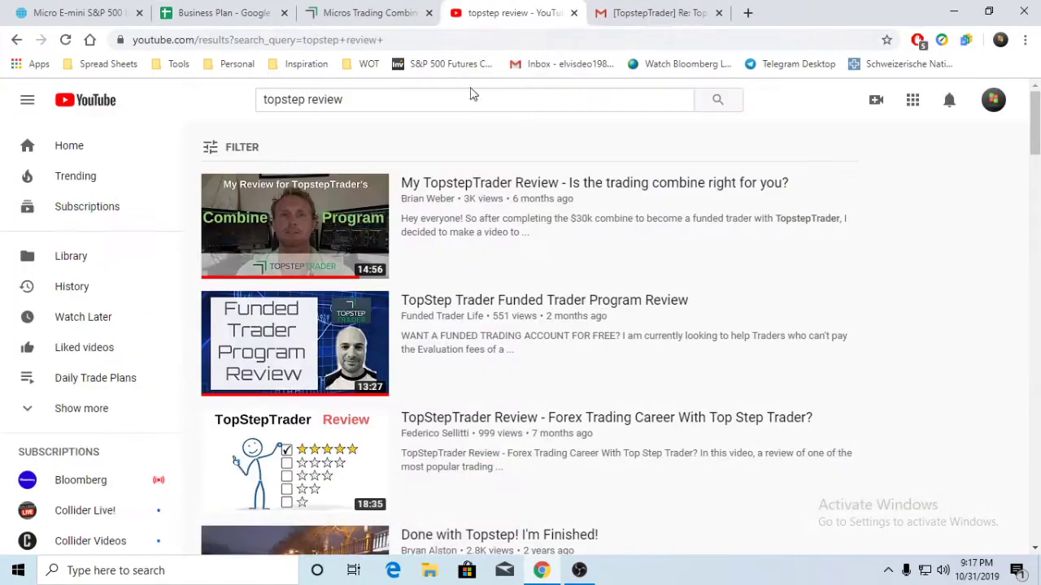
{"action": "left_click", "coordinate": [378, 14]}
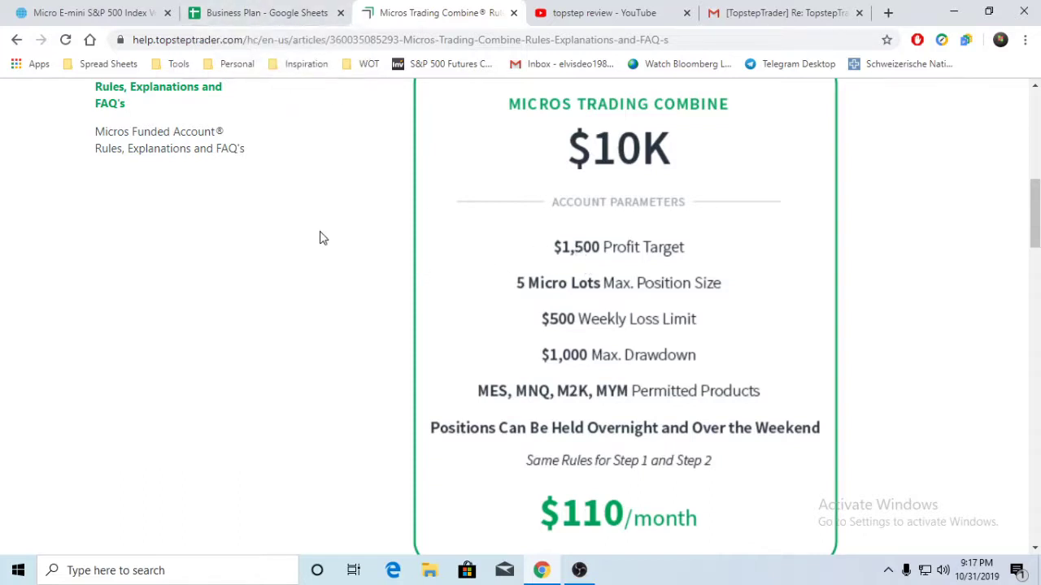
In the Business Plan sheet, fill the 50K Combine's values for all six rules across the 10K Combine and L2T Rules columns.
{"action": "left_click", "coordinate": [252, 10]}
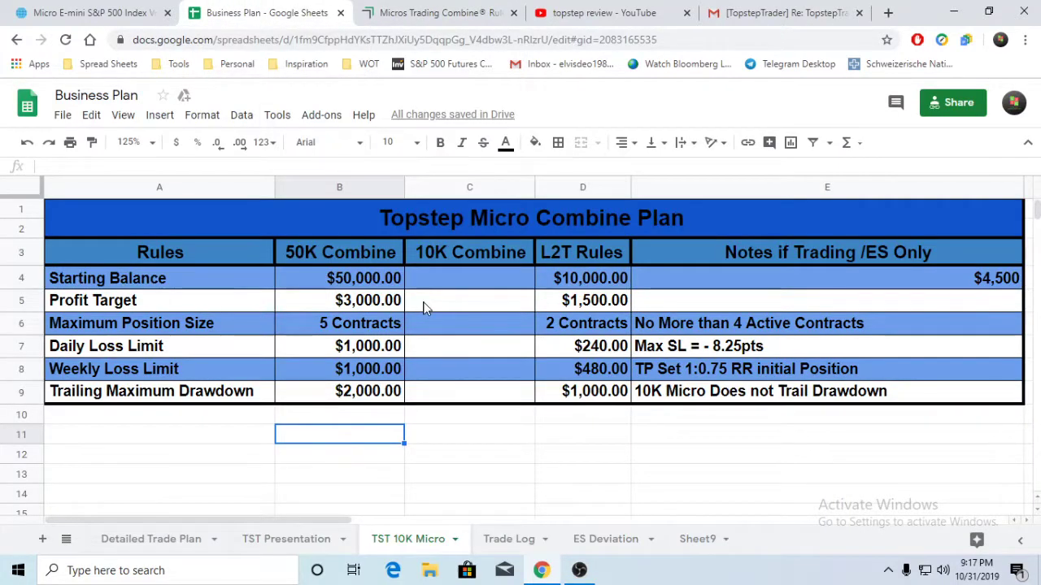
{"action": "left_click", "coordinate": [446, 284]}
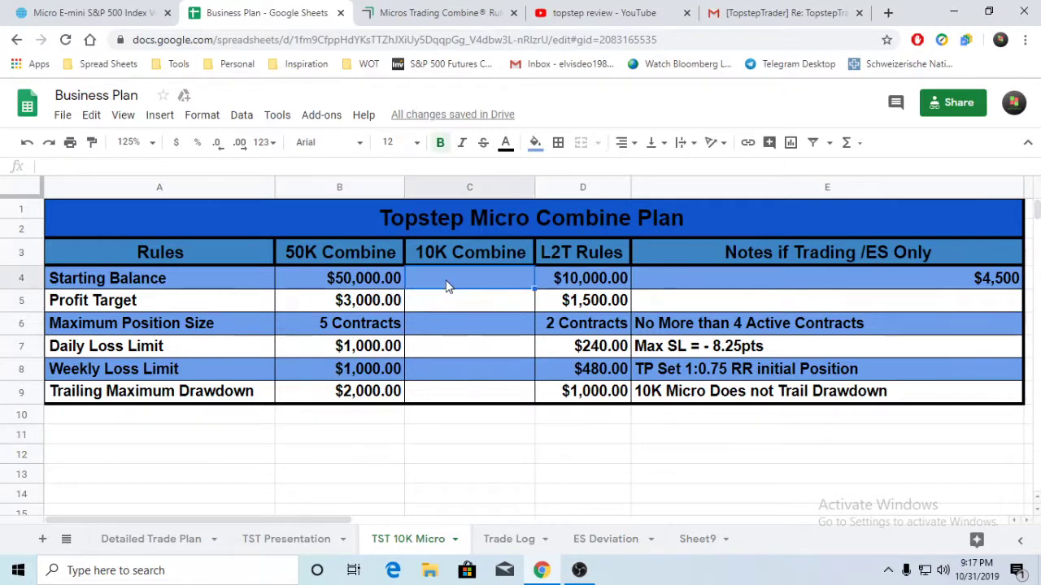
{"action": "left_click", "coordinate": [390, 281]}
{"action": "left_click_drag", "start_coordinate": [379, 279], "coordinate": [541, 402]}
Set the 10K Combine's Starting Balance to 10000.
{"action": "left_click", "coordinate": [491, 279]}
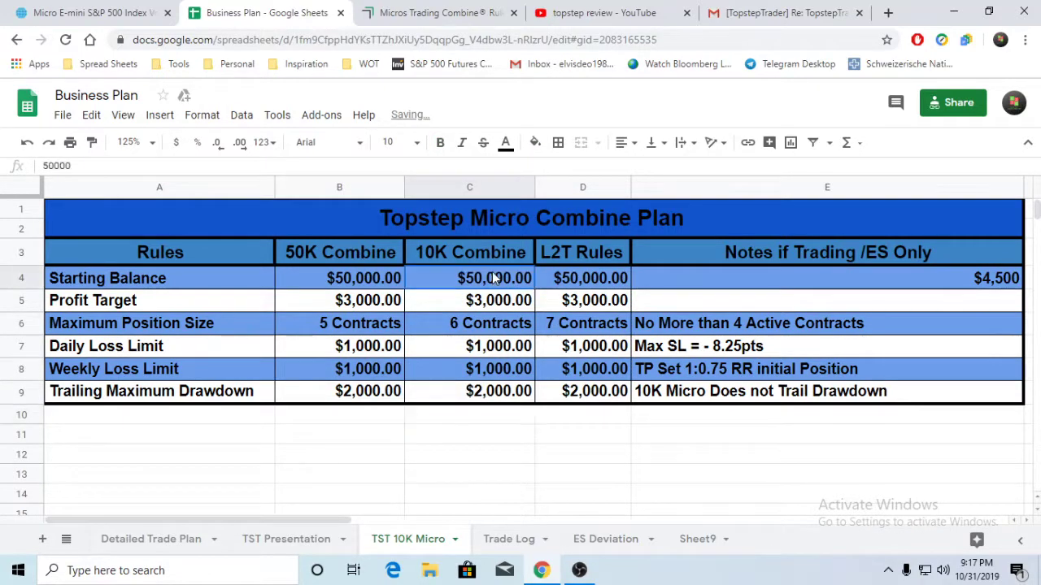
{"action": "double_click", "coordinate": [491, 278]}
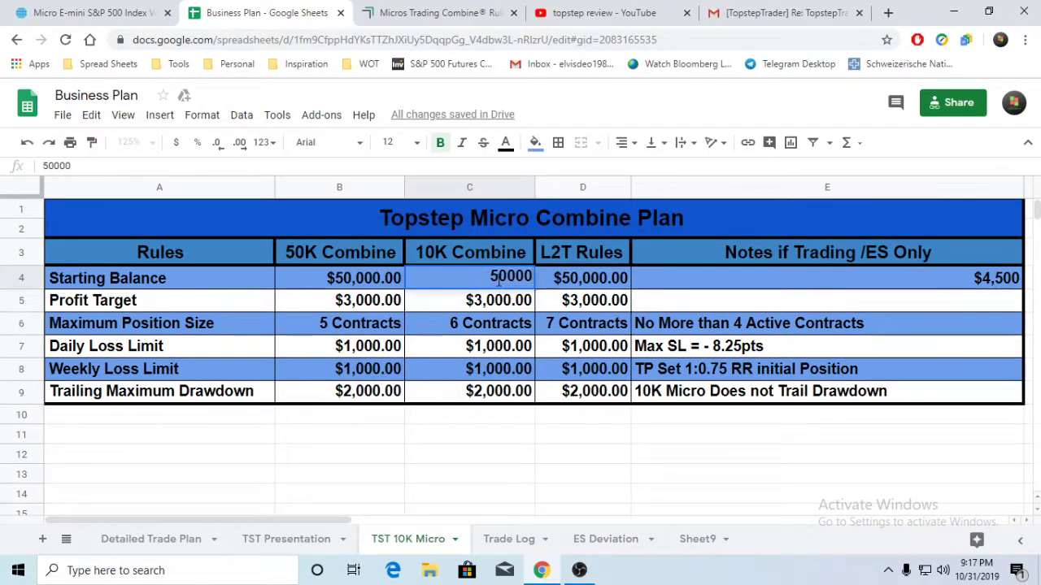
{"action": "key", "text": "BackSpace"}
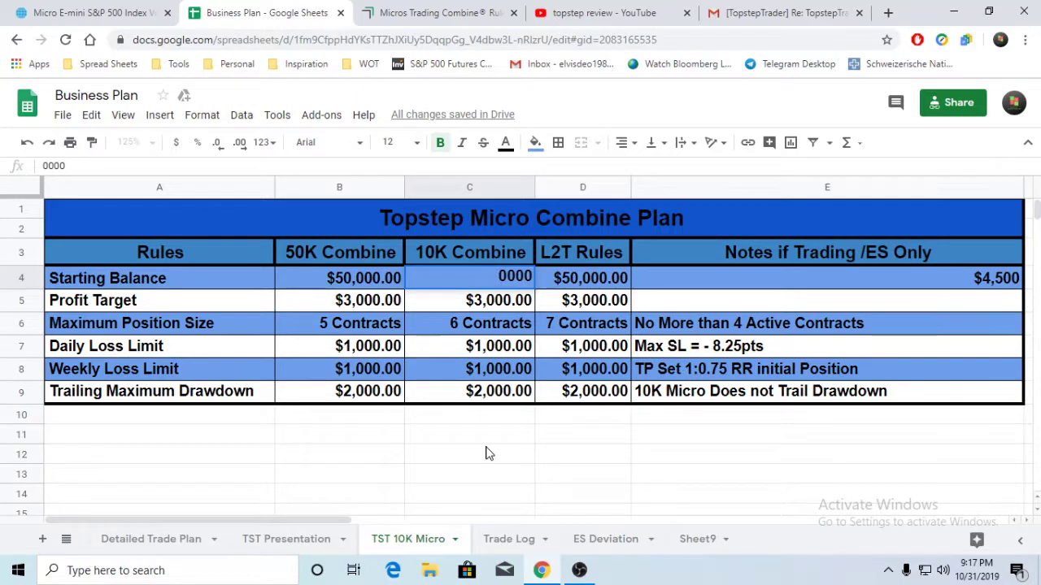
{"action": "type", "text": "1"}
{"action": "left_click", "coordinate": [486, 453]}
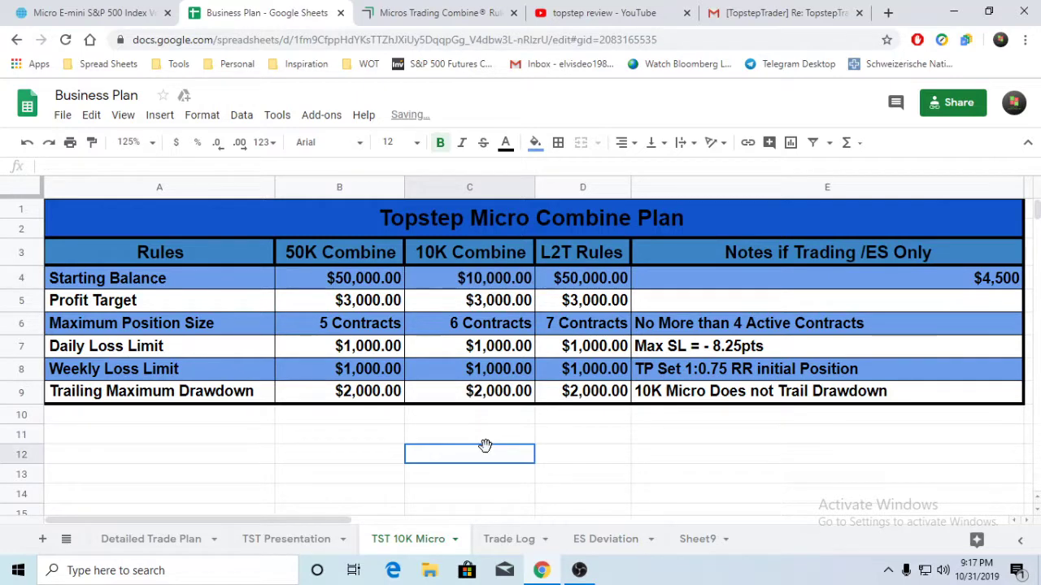
Set the 10K Combine's Profit Target to 1500.
{"action": "left_click", "coordinate": [497, 303]}
{"action": "double_click", "coordinate": [498, 302]}
{"action": "key", "text": "BackSpace"}
{"action": "key", "text": "BackSpace"}
{"action": "key", "text": "BackSpace"}
{"action": "key", "text": "BackSpace"}
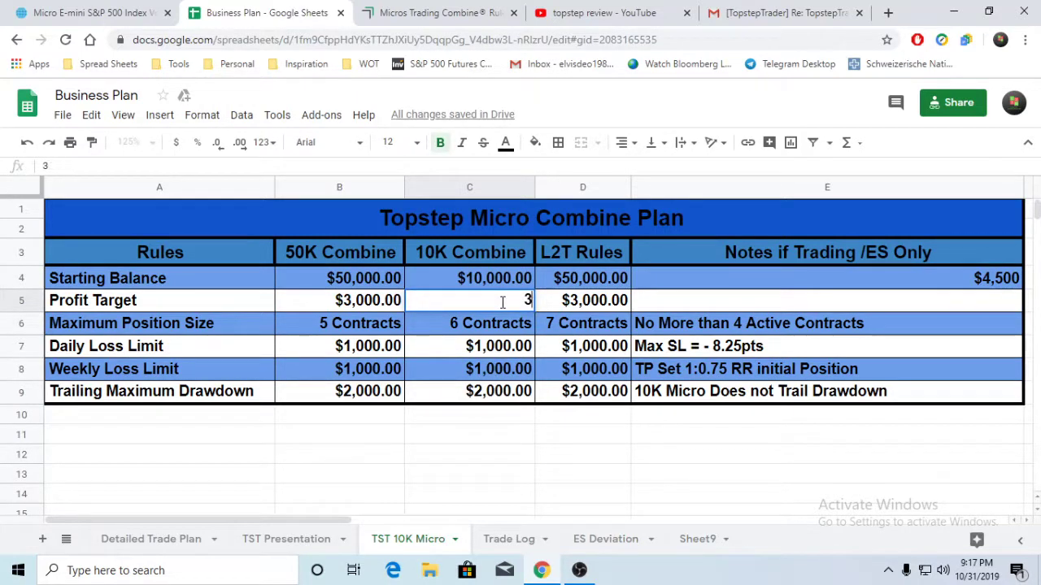
{"action": "type", "text": "1500"}
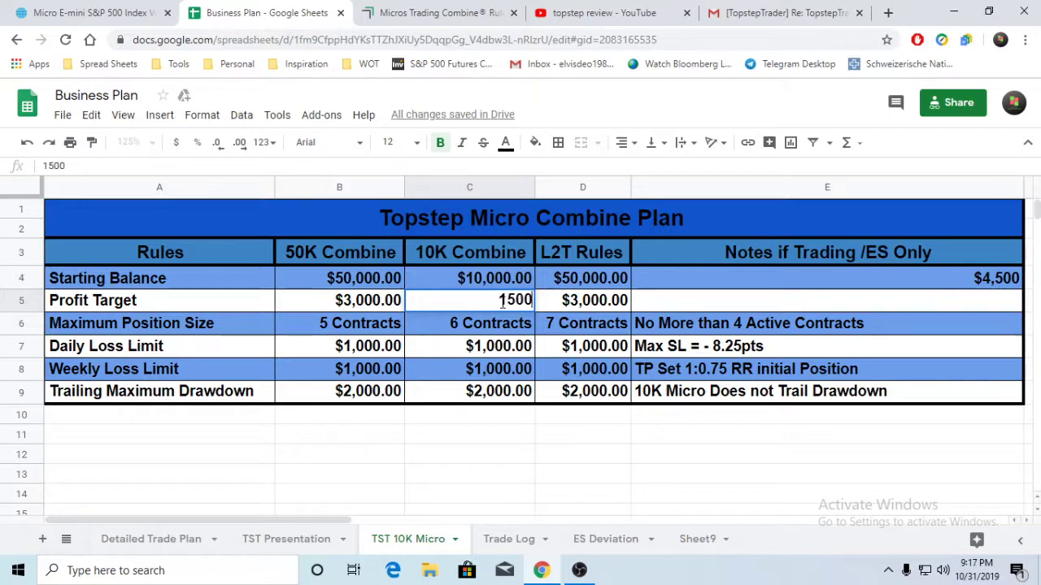
{"action": "left_click", "coordinate": [512, 435]}
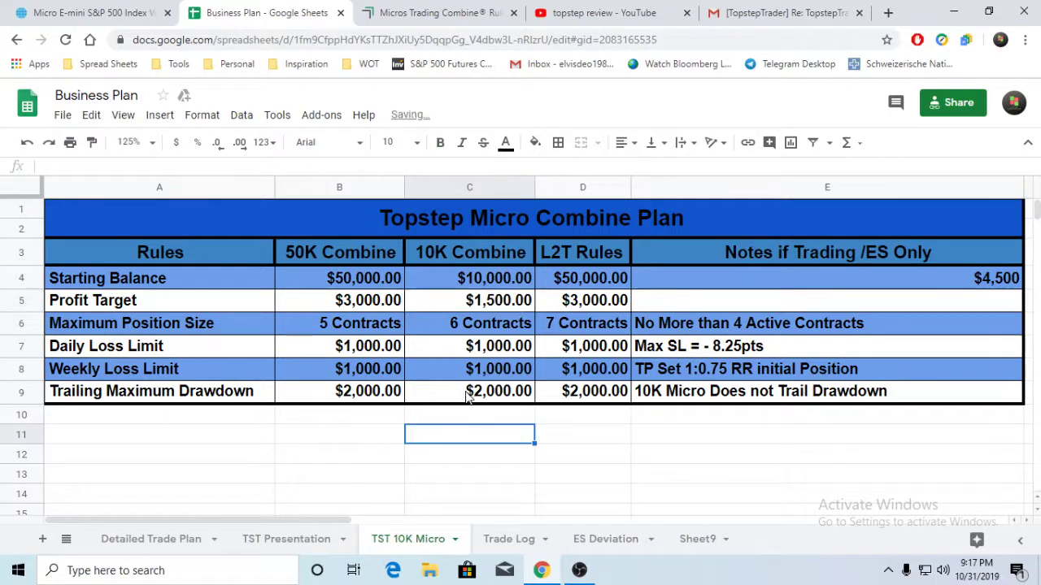
Change the 10K Combine's Maximum Position Size to 5 Contracts.
{"action": "double_click", "coordinate": [460, 324]}
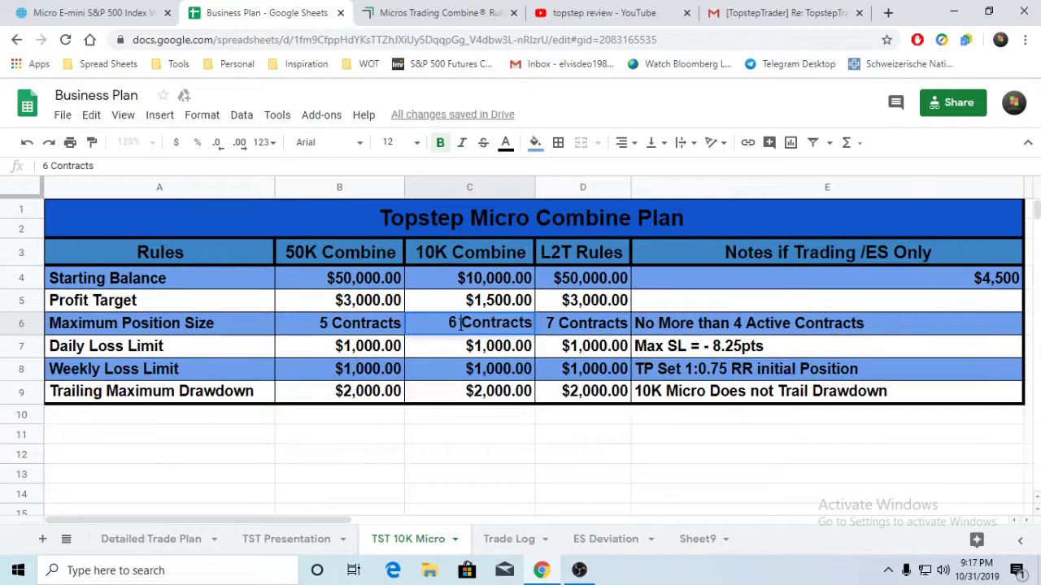
{"action": "key", "text": "BackSpace"}
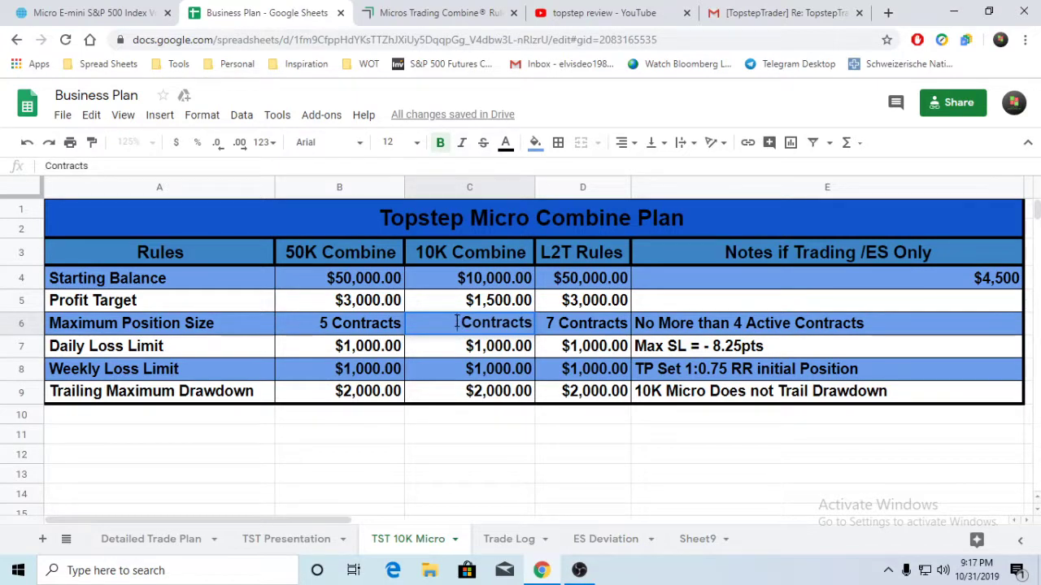
{"action": "type", "text": "5"}
{"action": "left_click", "coordinate": [448, 420]}
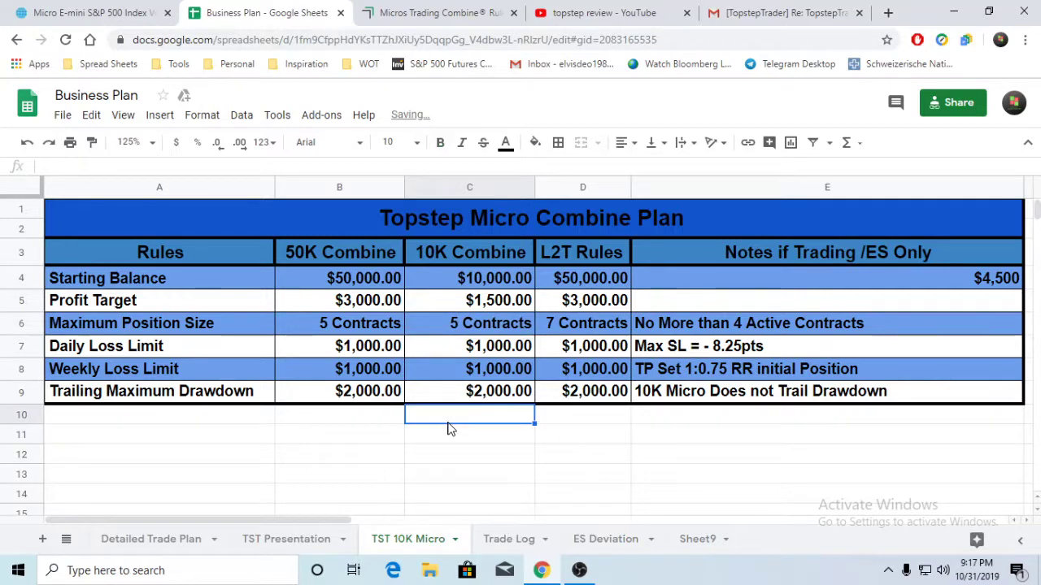
Set the 10K Combine's Daily Loss Limit to 0.
{"action": "left_click", "coordinate": [489, 351]}
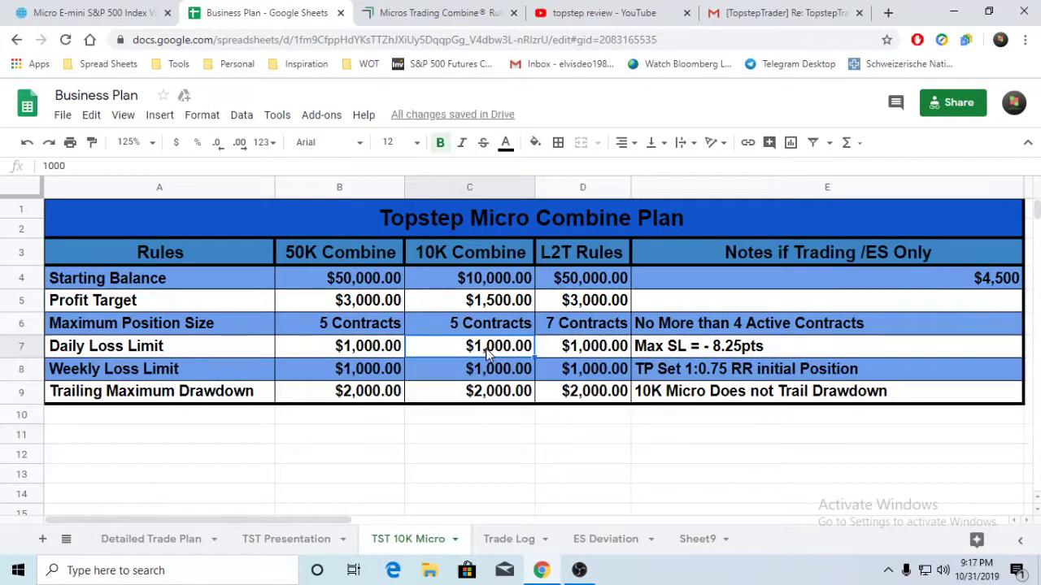
{"action": "type", "text": "0"}
{"action": "left_click", "coordinate": [464, 474]}
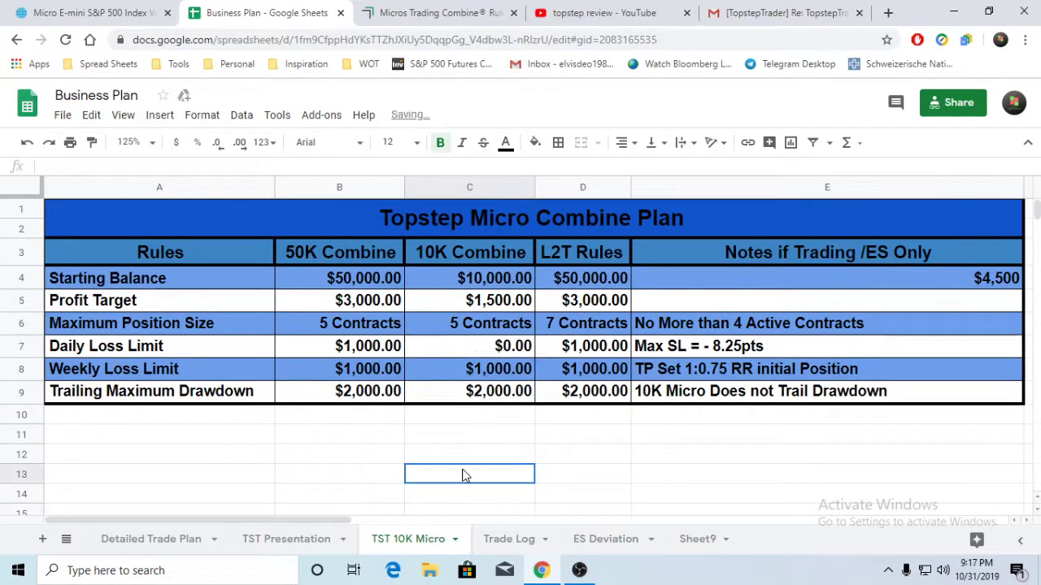
{"action": "left_click", "coordinate": [485, 376]}
{"action": "left_click", "coordinate": [491, 351]}
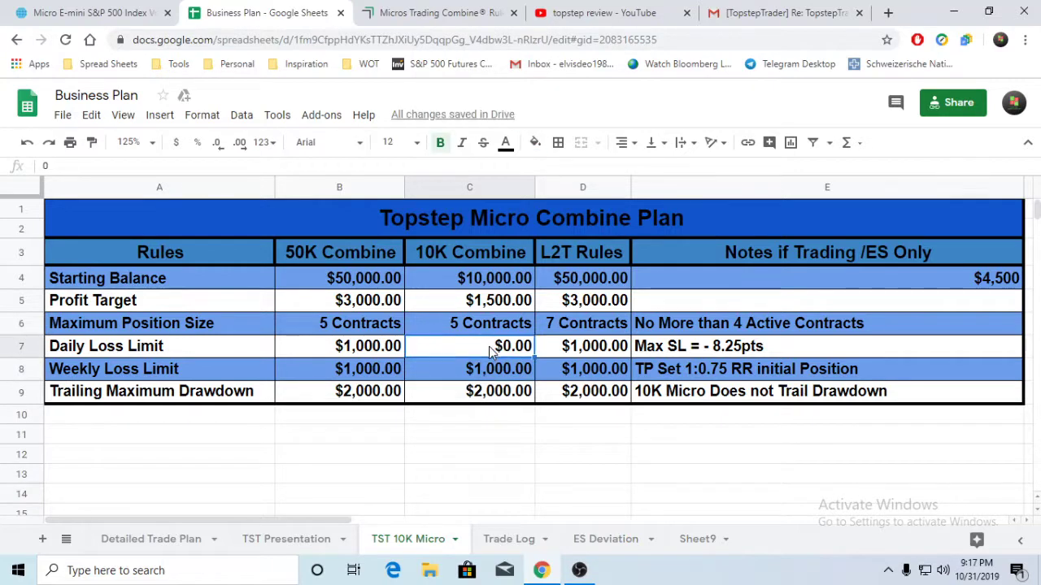
{"action": "left_click", "coordinate": [467, 477]}
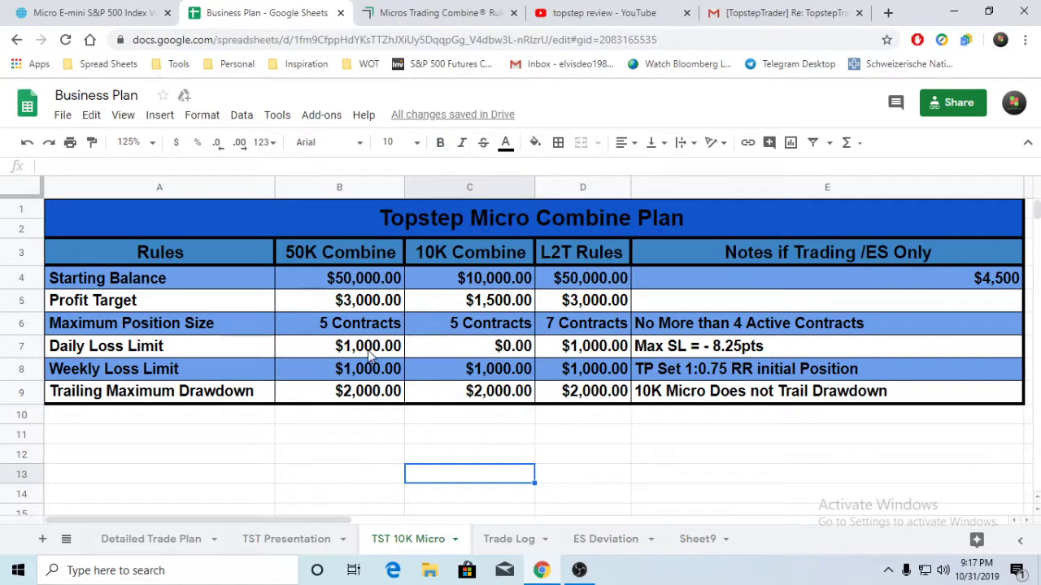
Set the 10K Combine's Weekly Loss Limit to 500.
{"action": "left_click", "coordinate": [481, 377]}
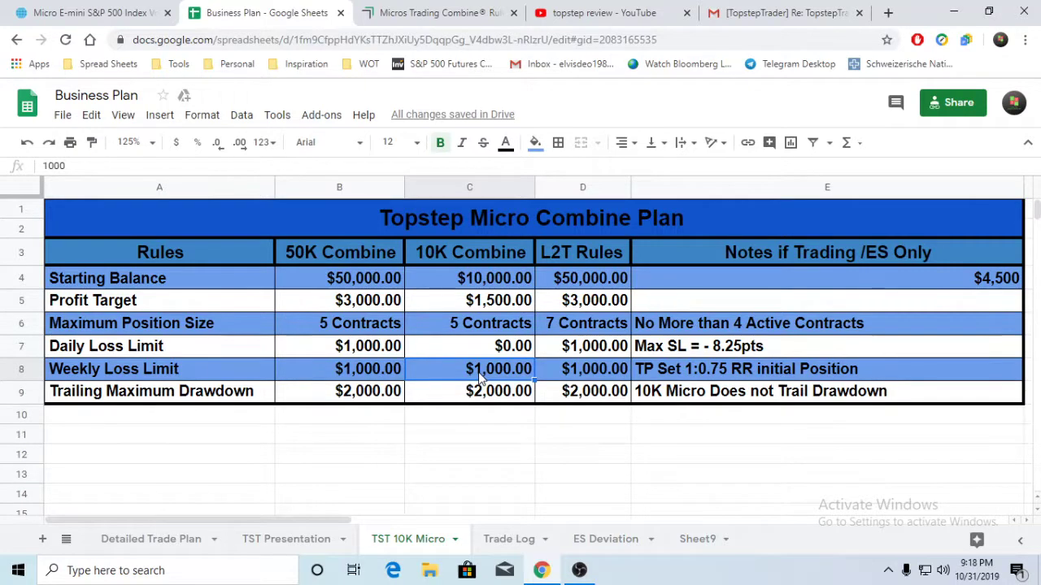
{"action": "double_click", "coordinate": [480, 378]}
{"action": "key", "text": "BackSpace"}
{"action": "key", "text": "BackSpace"}
{"action": "key", "text": "BackSpace"}
{"action": "key", "text": "BackSpace"}
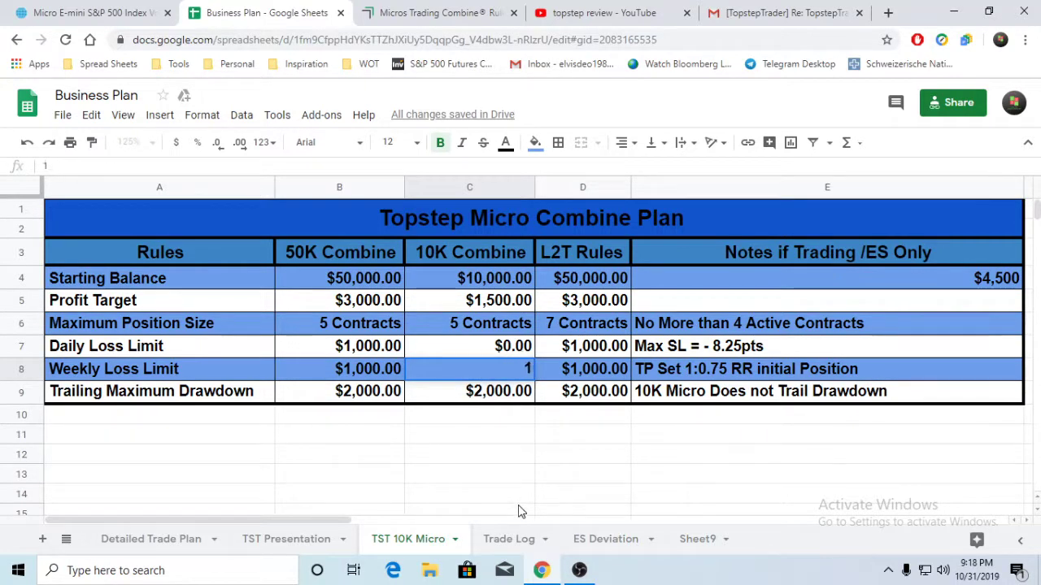
{"action": "type", "text": "500"}
{"action": "left_click", "coordinate": [521, 503]}
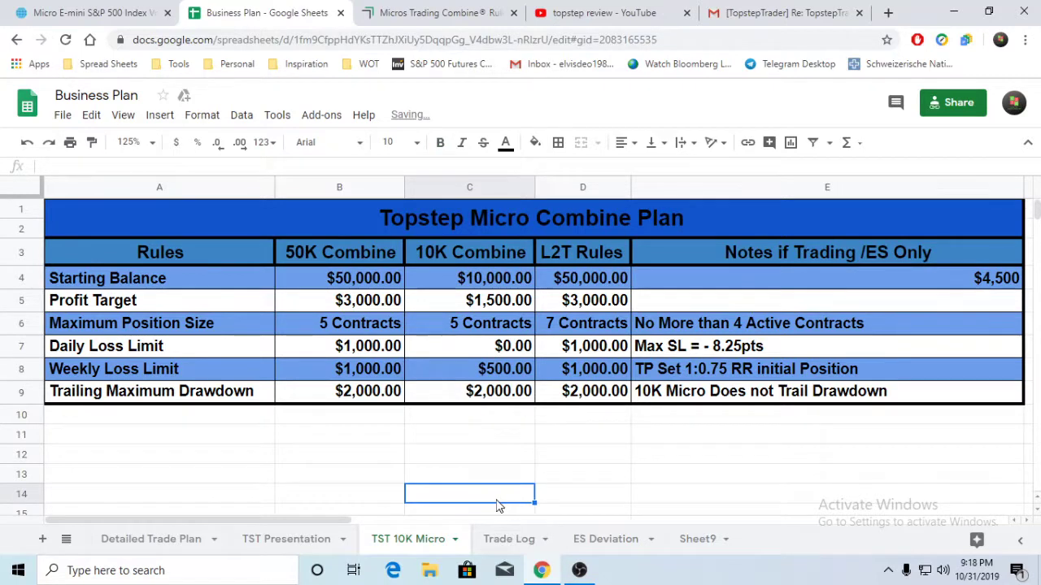
Set the 10K Combine's Trailing Maximum Drawdown to 1000.
{"action": "double_click", "coordinate": [483, 394]}
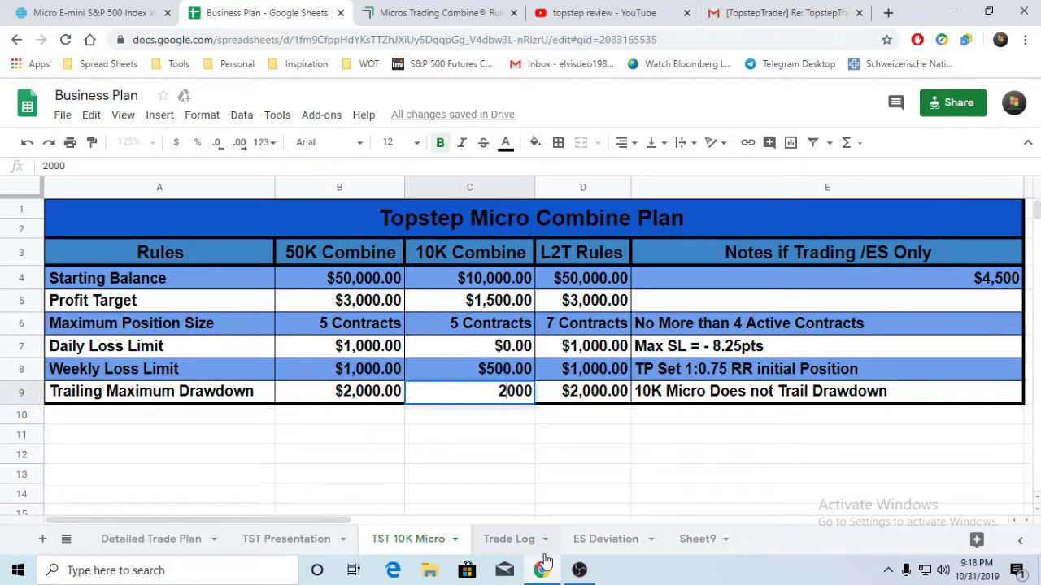
{"action": "key", "text": "BackSpace"}
{"action": "type", "text": "1"}
{"action": "left_click", "coordinate": [476, 455]}
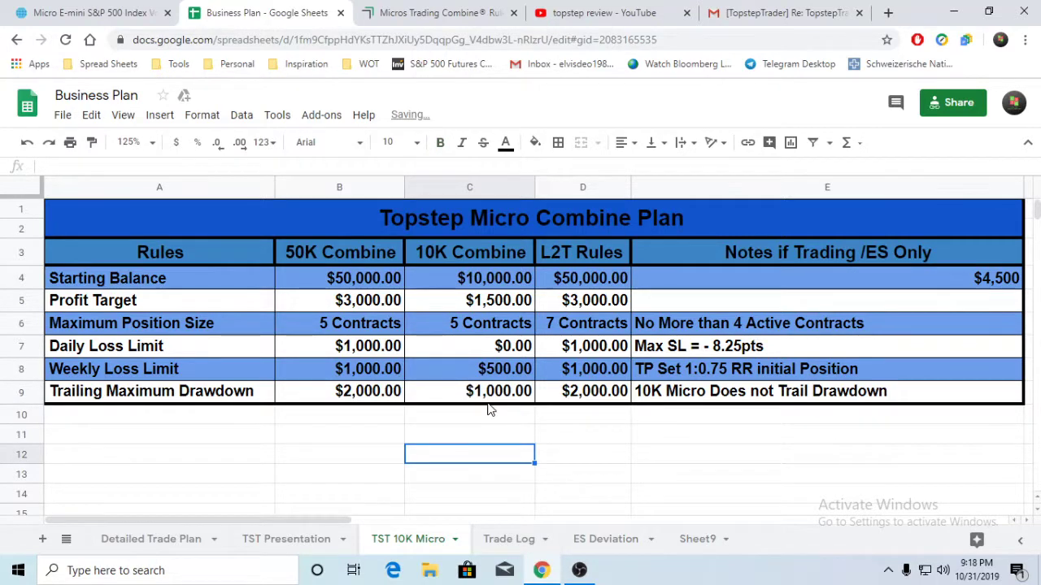
Read the Micros Trading Combine article's FAQ answers on maximum position size and the weekly loss limit.
{"action": "left_click", "coordinate": [424, 11]}
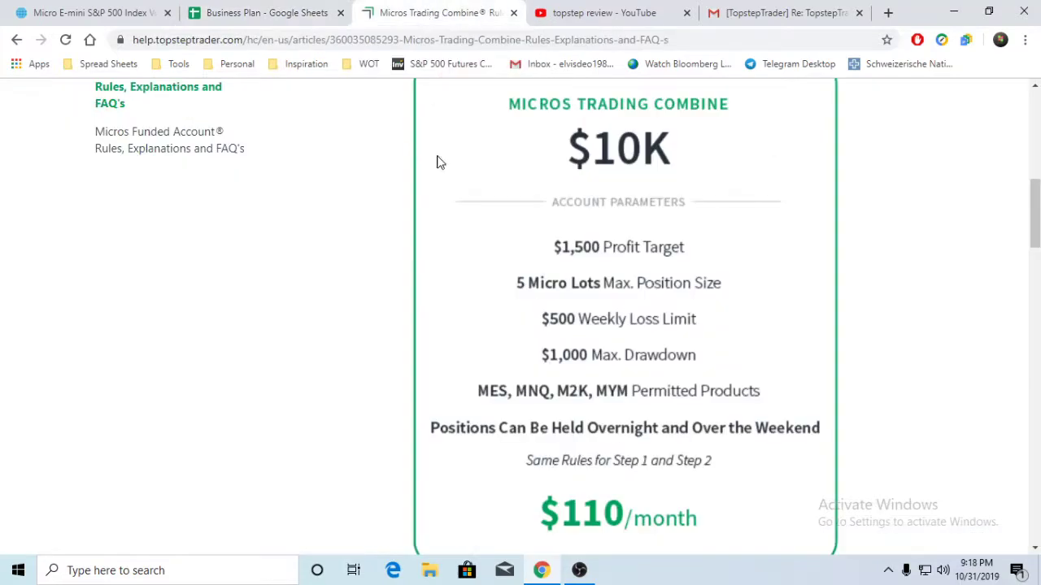
{"action": "scroll", "coordinate": [496, 374], "scroll_direction": "down", "scroll_amount": 6}
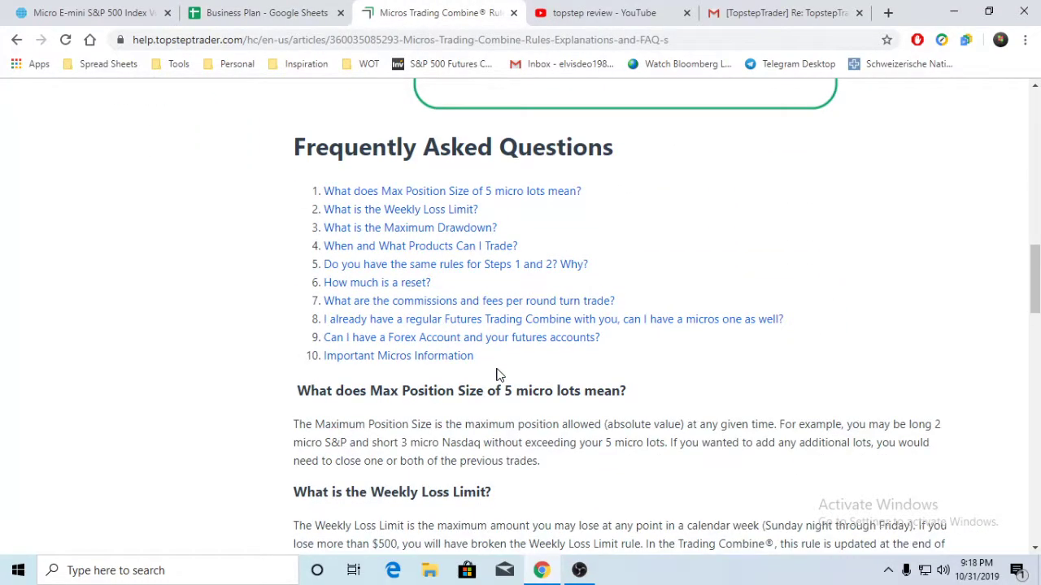
{"action": "scroll", "coordinate": [496, 372], "scroll_direction": "up", "scroll_amount": 1}
{"action": "scroll", "coordinate": [496, 373], "scroll_direction": "down", "scroll_amount": 2}
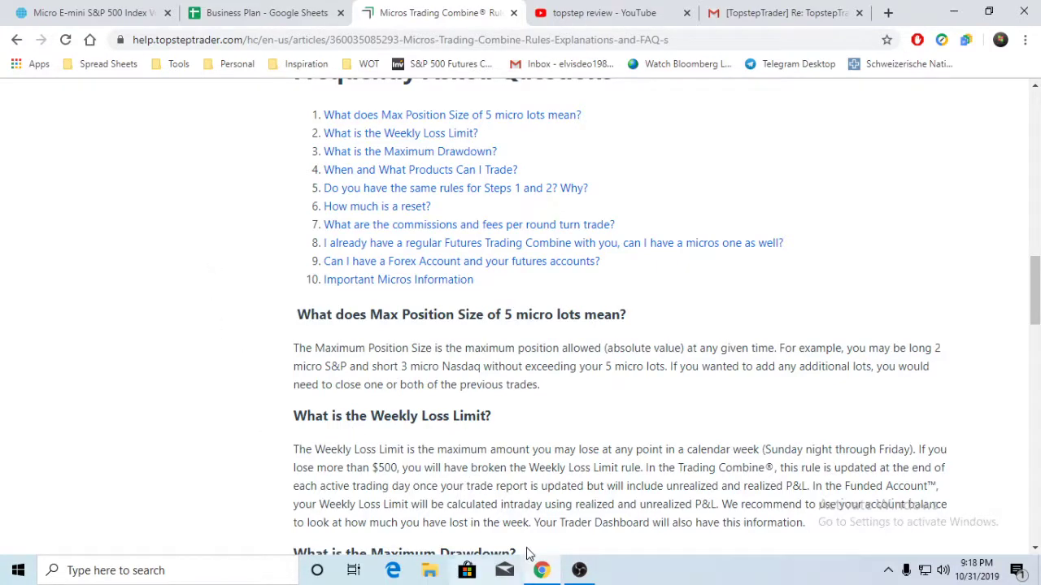
{"action": "scroll", "coordinate": [492, 501], "scroll_direction": "down", "scroll_amount": 1}
{"action": "scroll", "coordinate": [492, 502], "scroll_direction": "down", "scroll_amount": 4}
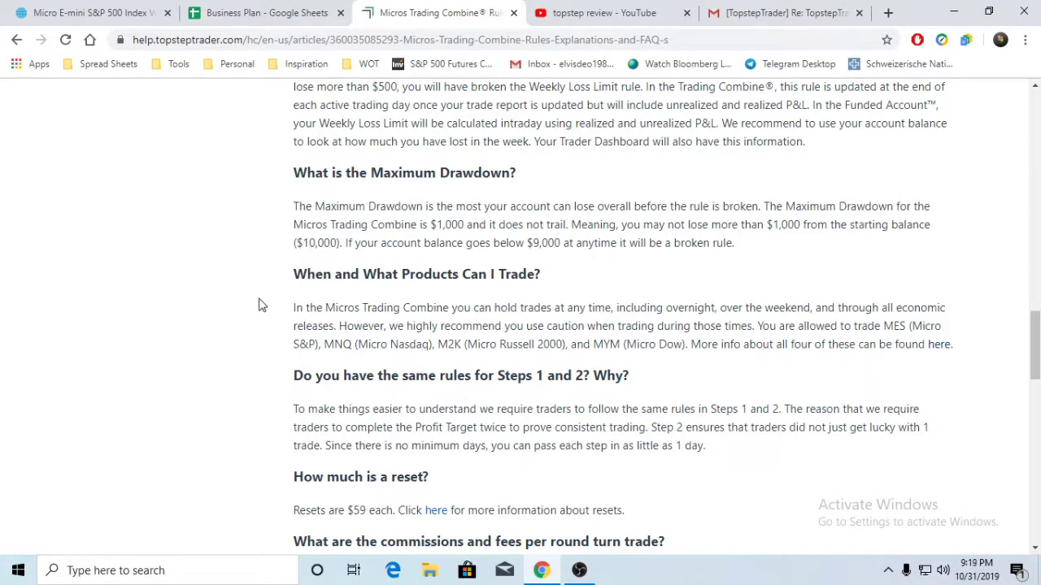
Examine the Maximum Drawdown answer in the FAQ, highlighting whether it trails and the minimum account balance.
{"action": "scroll", "coordinate": [259, 304], "scroll_direction": "up", "scroll_amount": 1}
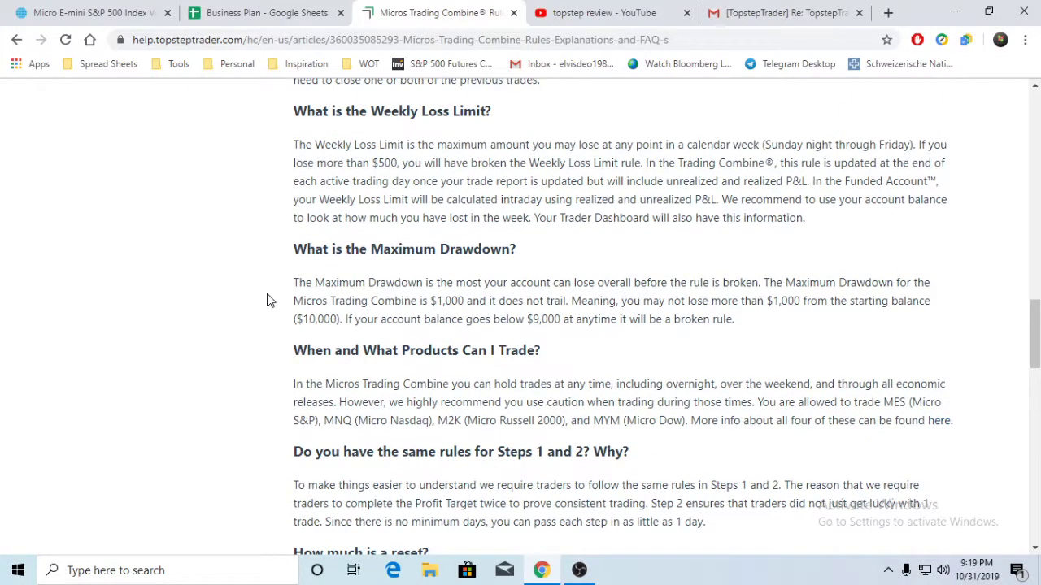
{"action": "left_click_drag", "start_coordinate": [296, 282], "coordinate": [335, 301]}
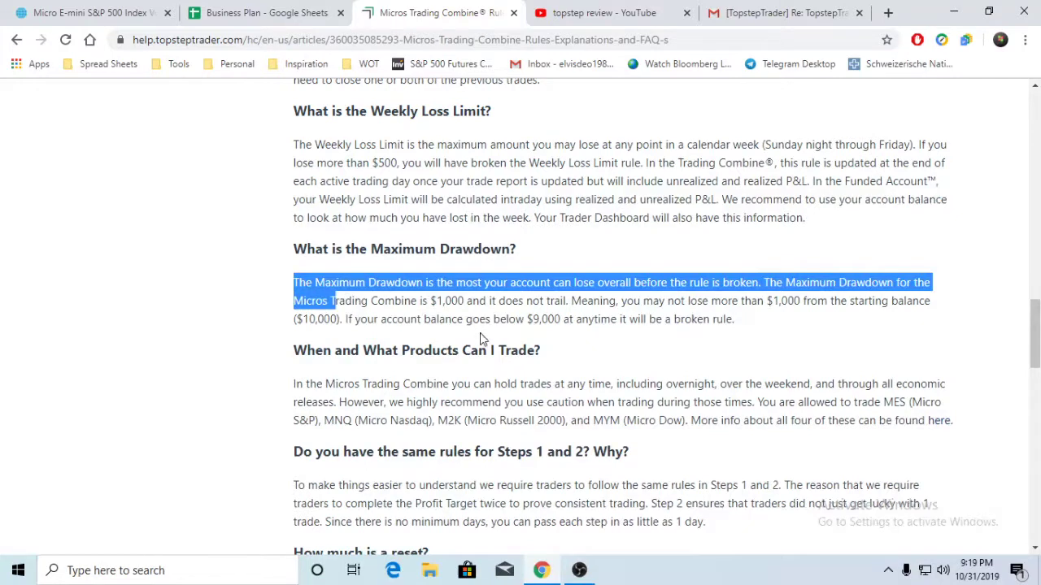
{"action": "left_click", "coordinate": [692, 317]}
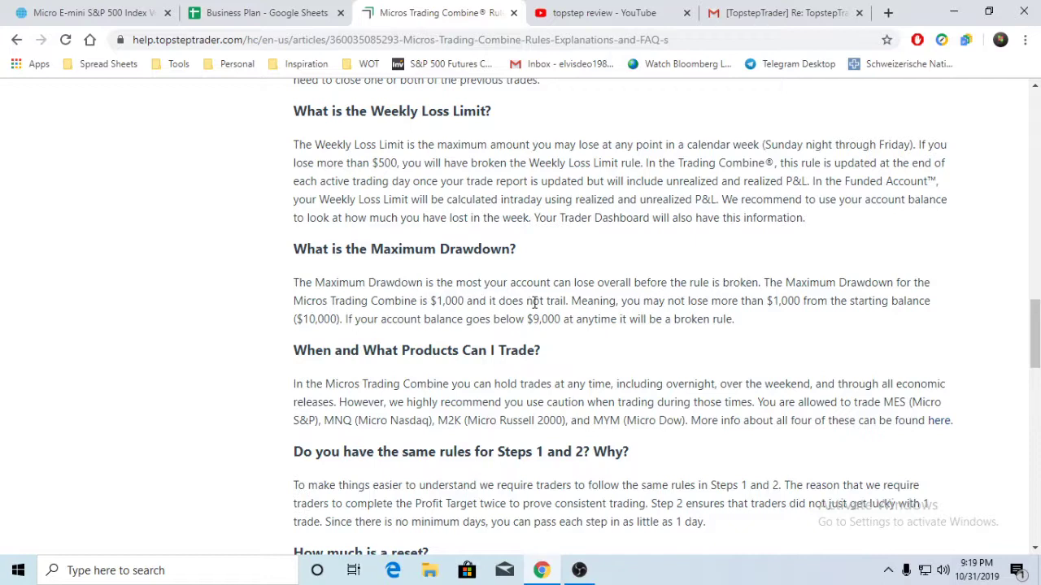
{"action": "left_click_drag", "start_coordinate": [567, 300], "coordinate": [527, 301]}
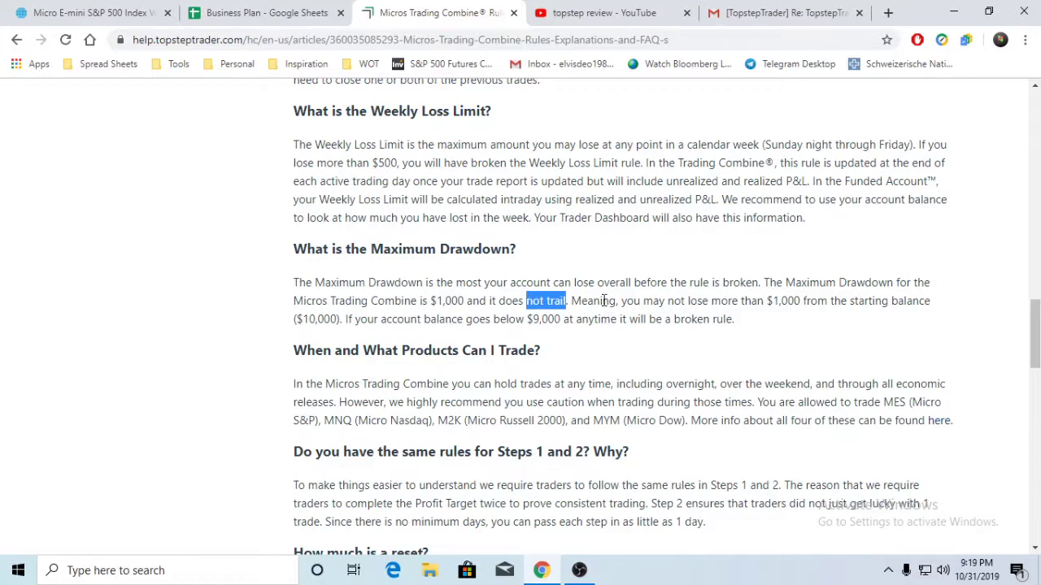
{"action": "left_click", "coordinate": [570, 304]}
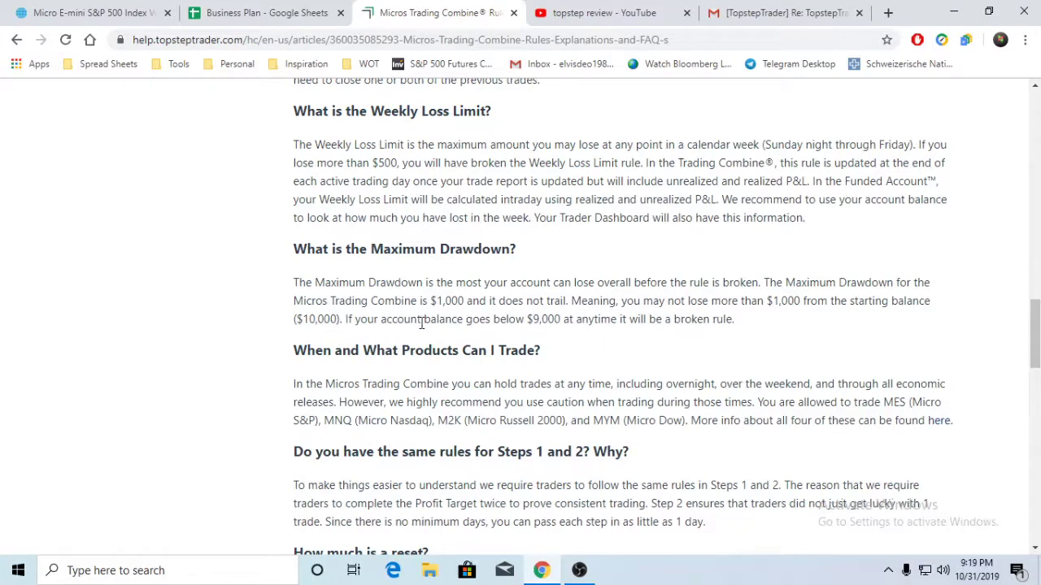
{"action": "left_click_drag", "start_coordinate": [532, 320], "coordinate": [569, 322]}
{"action": "left_click", "coordinate": [600, 336]}
{"action": "scroll", "coordinate": [183, 310], "scroll_direction": "down", "scroll_amount": 1}
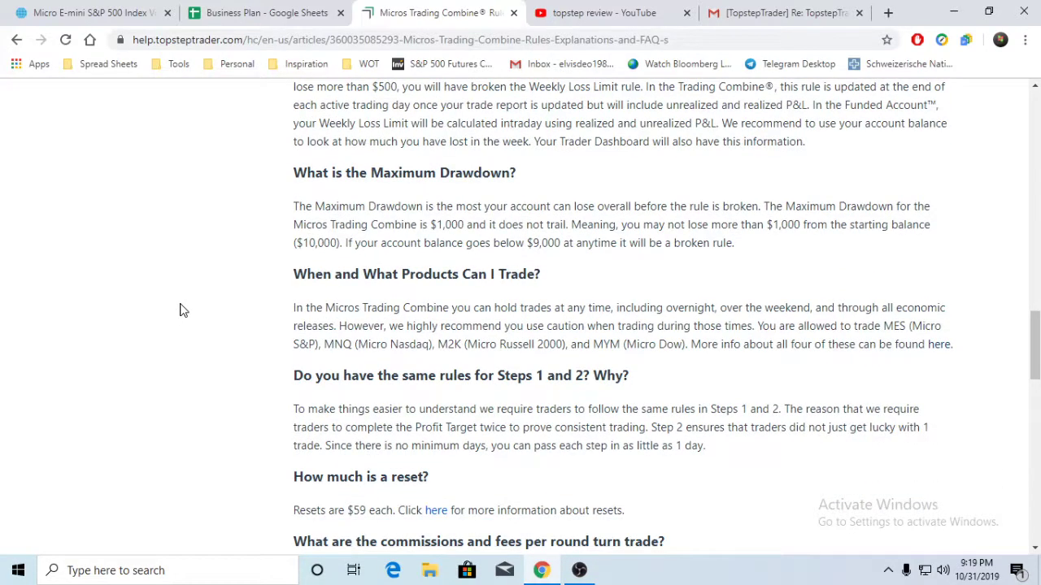
Read the FAQ answers on Step 1 and 2 rules and resets, highlighting the commissions and fees per round turn trade.
{"action": "scroll", "coordinate": [183, 310], "scroll_direction": "down", "scroll_amount": 1}
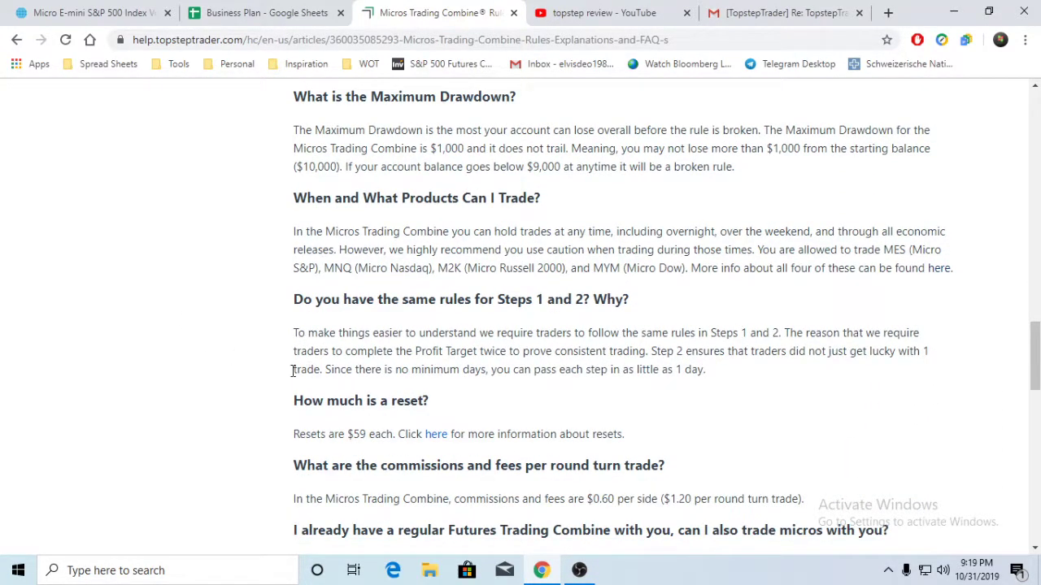
{"action": "scroll", "coordinate": [288, 413], "scroll_direction": "down", "scroll_amount": 1}
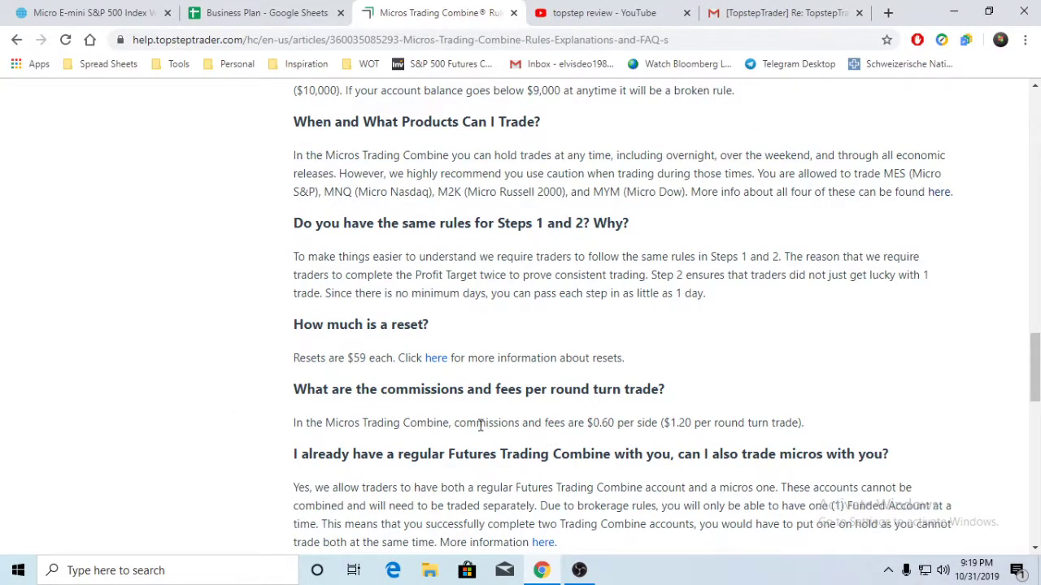
{"action": "left_click_drag", "start_coordinate": [457, 423], "coordinate": [680, 423]}
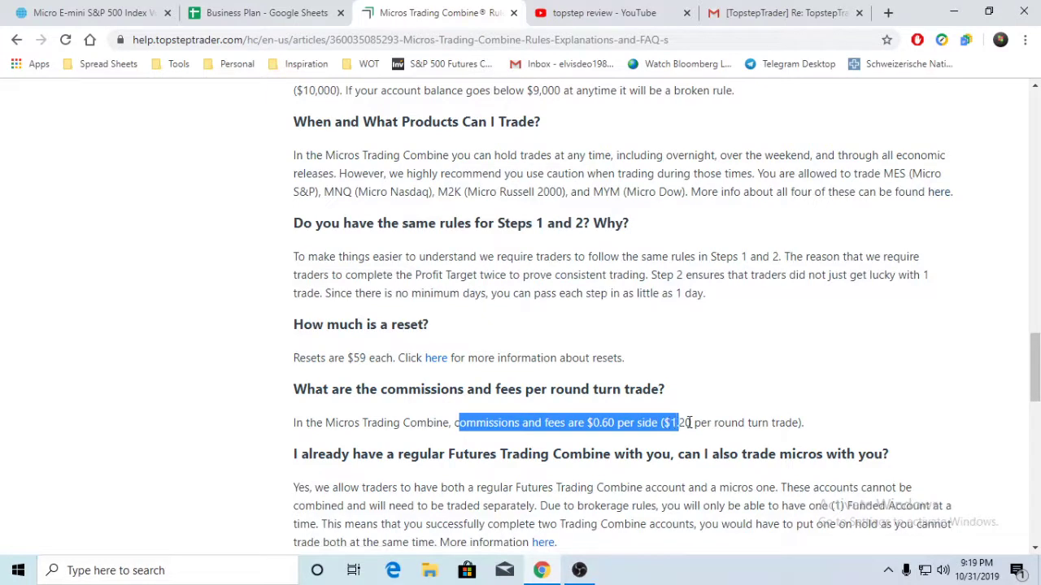
{"action": "left_click", "coordinate": [690, 423]}
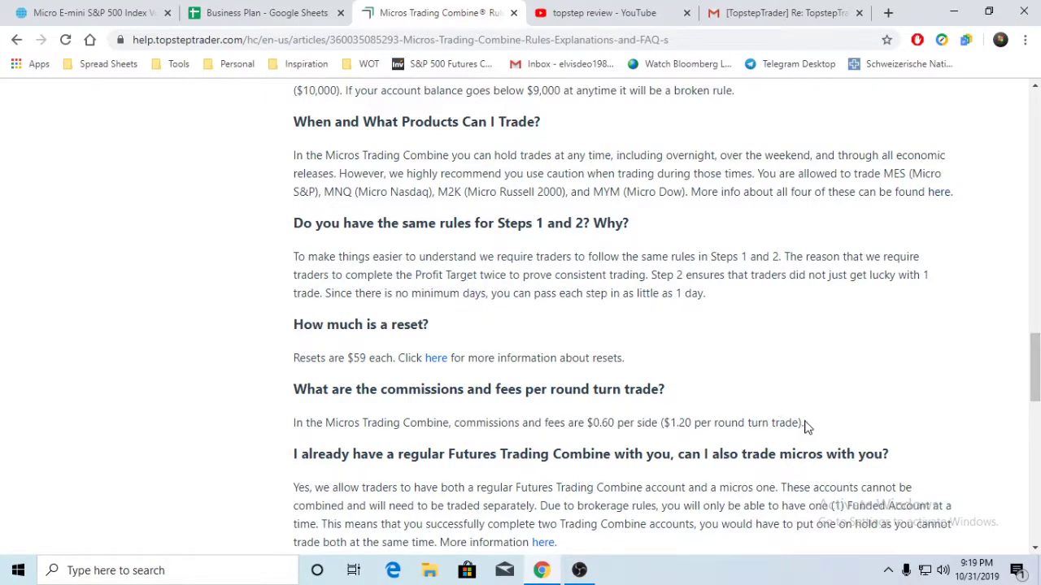
{"action": "left_click_drag", "start_coordinate": [803, 422], "coordinate": [665, 423]}
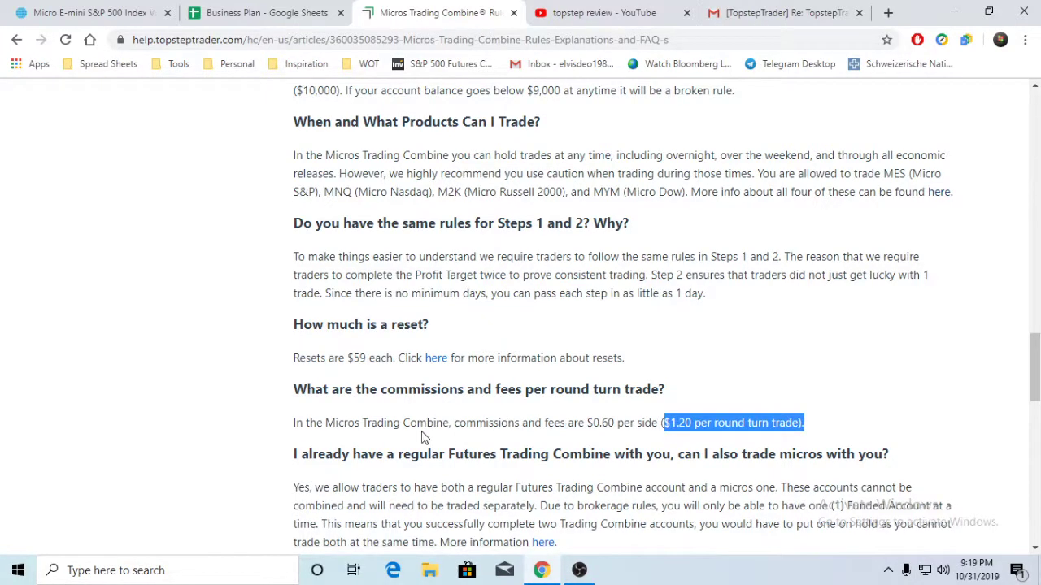
{"action": "left_click", "coordinate": [80, 416]}
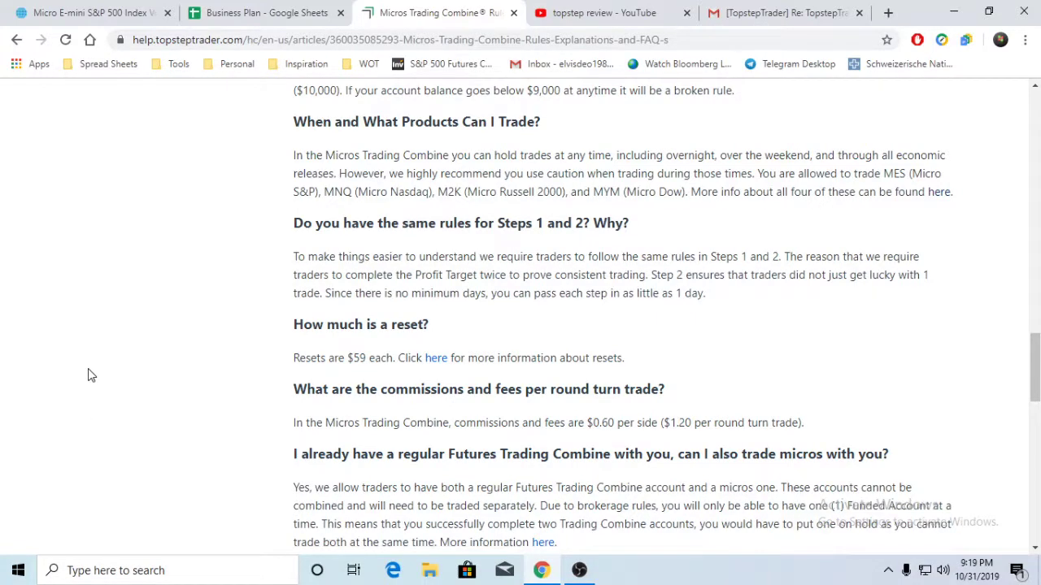
Read the FAQ answers about holding a micros account alongside a regular Futures or Forex Trading Combine.
{"action": "scroll", "coordinate": [195, 405], "scroll_direction": "down", "scroll_amount": 1}
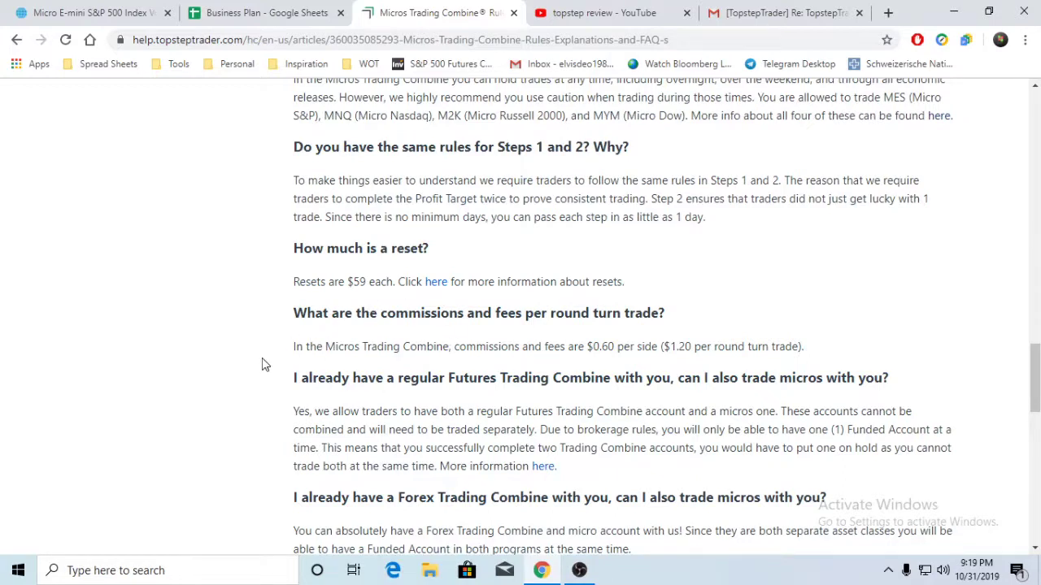
{"action": "scroll", "coordinate": [262, 364], "scroll_direction": "down", "scroll_amount": 1}
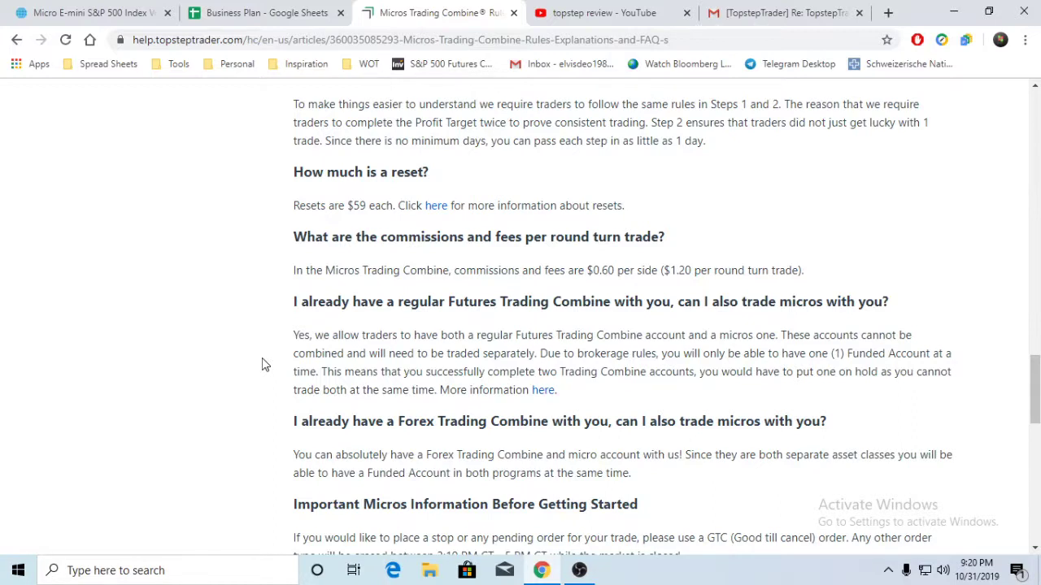
{"action": "scroll", "coordinate": [262, 364], "scroll_direction": "down", "scroll_amount": 1}
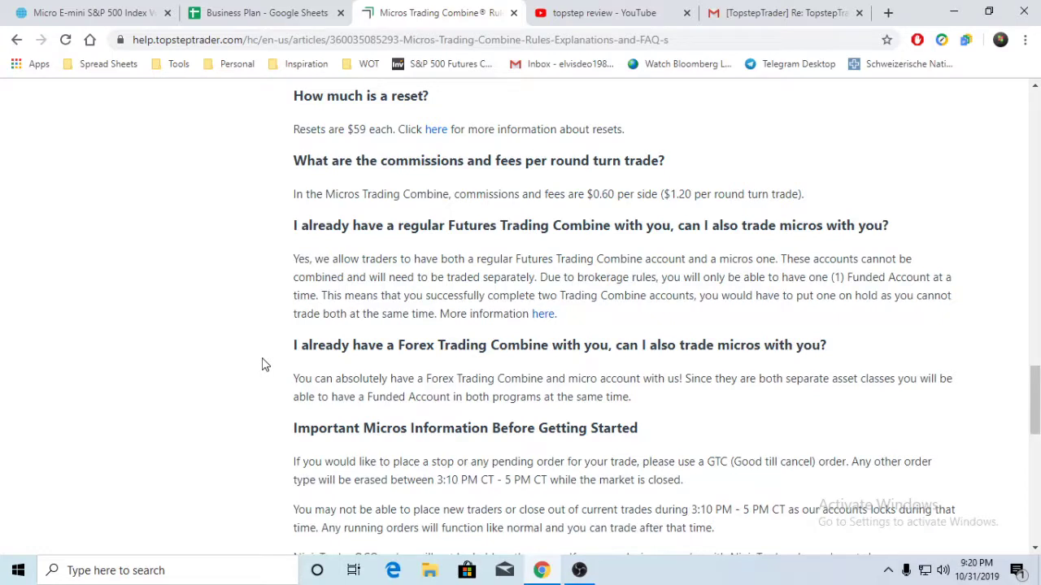
{"action": "scroll", "coordinate": [262, 364], "scroll_direction": "down", "scroll_amount": 2}
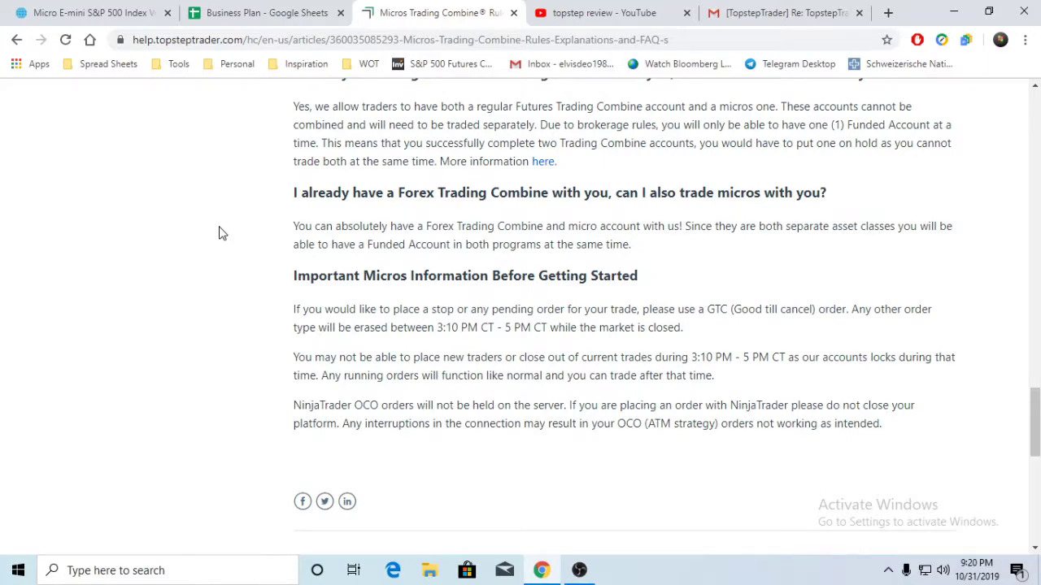
Review the Important Micros Information section, highlighting the note on NinjaTrader OCO (ATM strategy) orders.
{"action": "scroll", "coordinate": [232, 287], "scroll_direction": "up", "scroll_amount": 1}
{"action": "scroll", "coordinate": [233, 288], "scroll_direction": "down", "scroll_amount": 2}
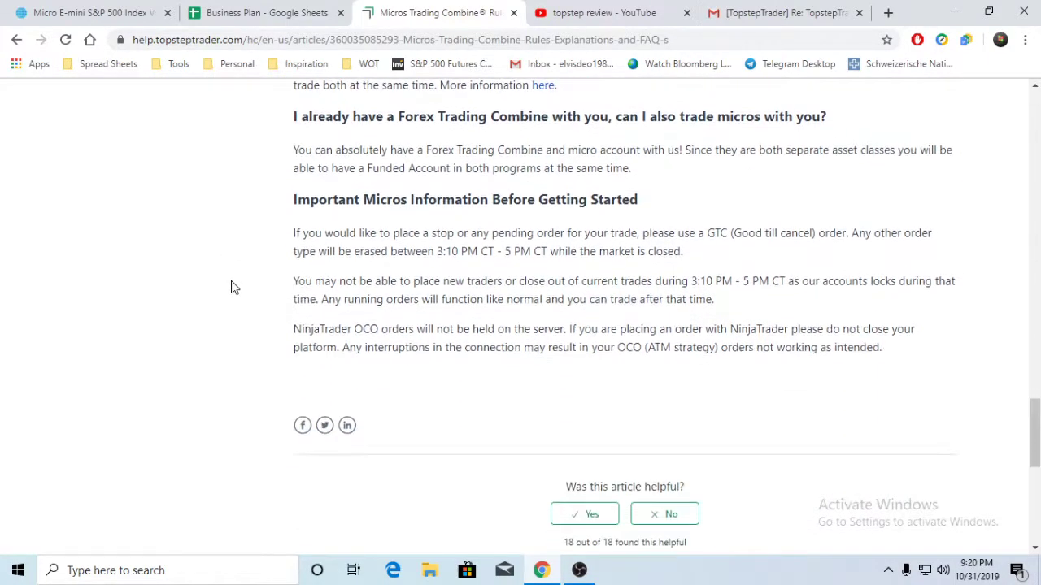
{"action": "scroll", "coordinate": [232, 287], "scroll_direction": "up", "scroll_amount": 2}
{"action": "scroll", "coordinate": [514, 424], "scroll_direction": "down", "scroll_amount": 1}
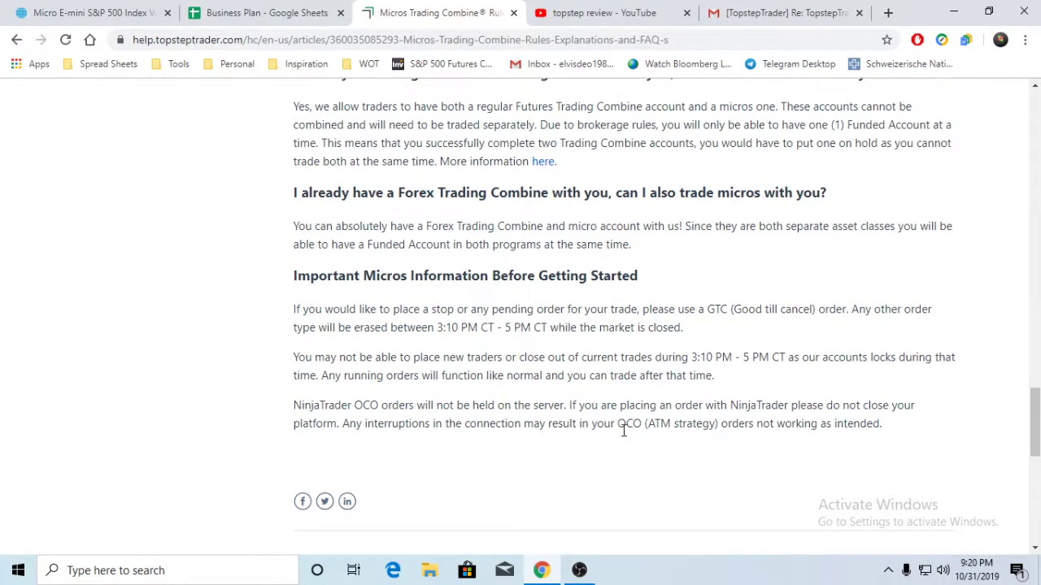
{"action": "left_click_drag", "start_coordinate": [618, 422], "coordinate": [672, 423]}
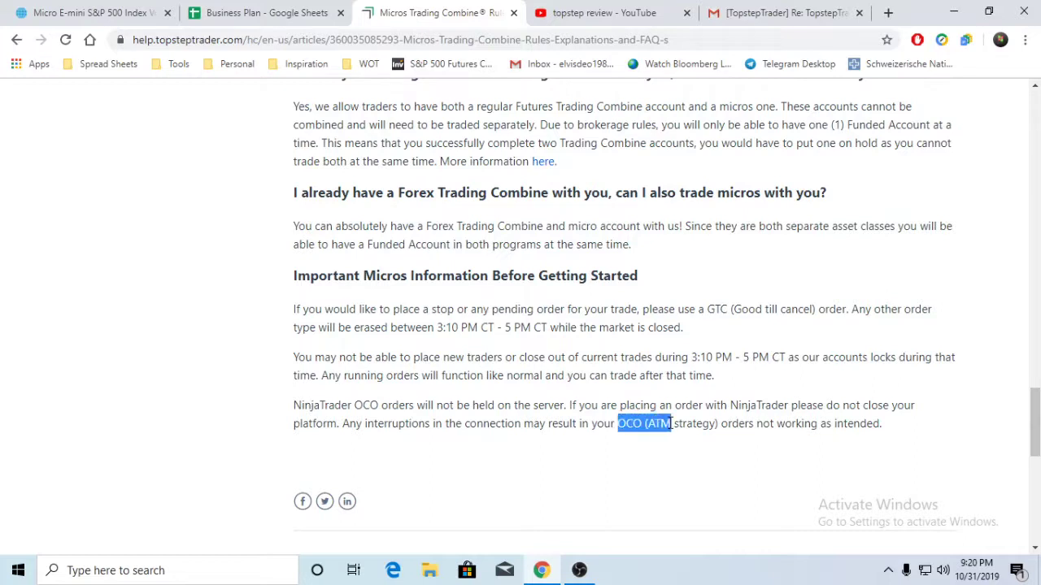
{"action": "left_click", "coordinate": [387, 419]}
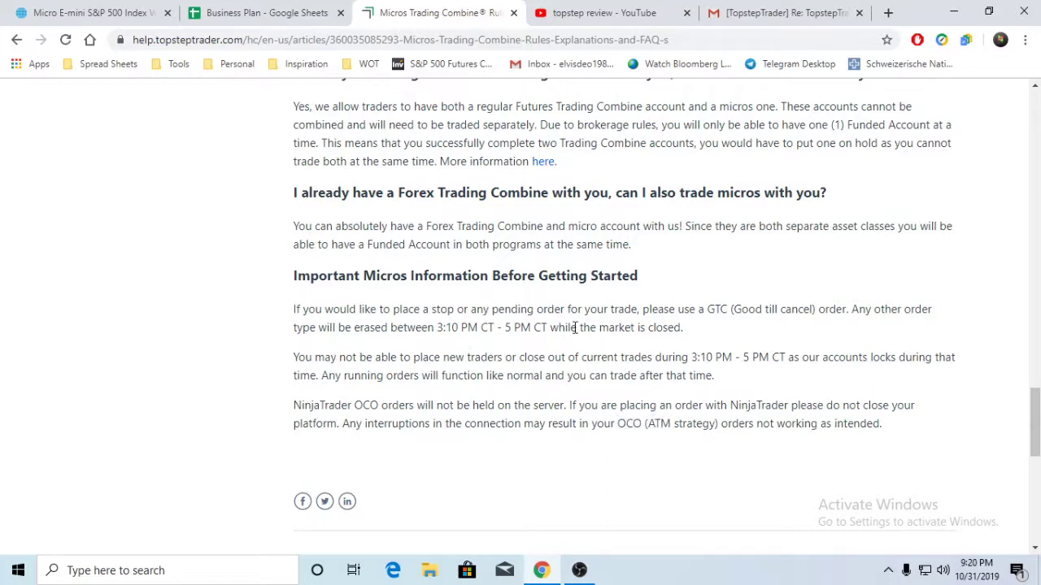
Highlight the GTC order type in the Important Micros Information paragraph on stop and pending orders.
{"action": "triple_click", "coordinate": [708, 309]}
{"action": "left_click", "coordinate": [734, 309]}
{"action": "double_click", "coordinate": [734, 309]}
{"action": "left_click", "coordinate": [708, 310]}
{"action": "left_click_drag", "start_coordinate": [706, 310], "coordinate": [729, 305]}
{"action": "left_click", "coordinate": [726, 311]}
{"action": "scroll", "coordinate": [252, 329], "scroll_direction": "down", "scroll_amount": 1}
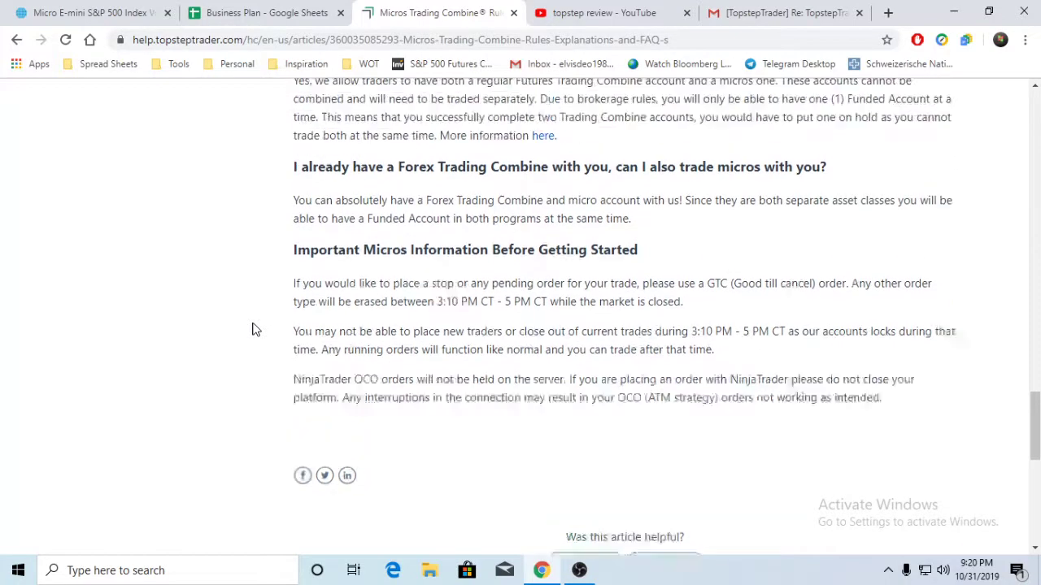
Look back over the article's FAQ list and 10K account parameters, close the article, and return to the Business Plan spreadsheet.
{"action": "scroll", "coordinate": [252, 329], "scroll_direction": "up", "scroll_amount": 5}
{"action": "scroll", "coordinate": [252, 330], "scroll_direction": "up", "scroll_amount": 15}
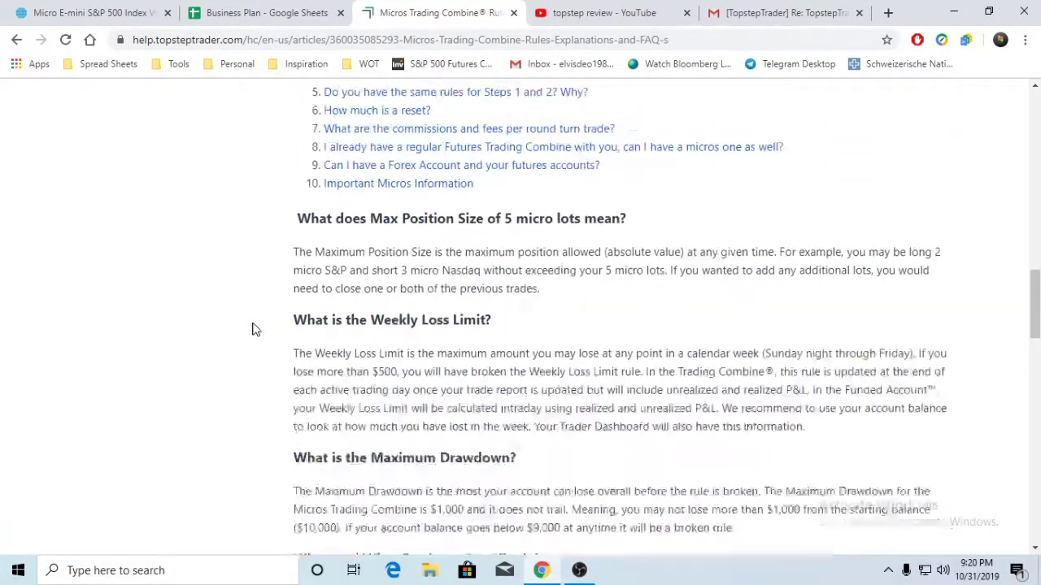
{"action": "scroll", "coordinate": [252, 330], "scroll_direction": "down", "scroll_amount": 2}
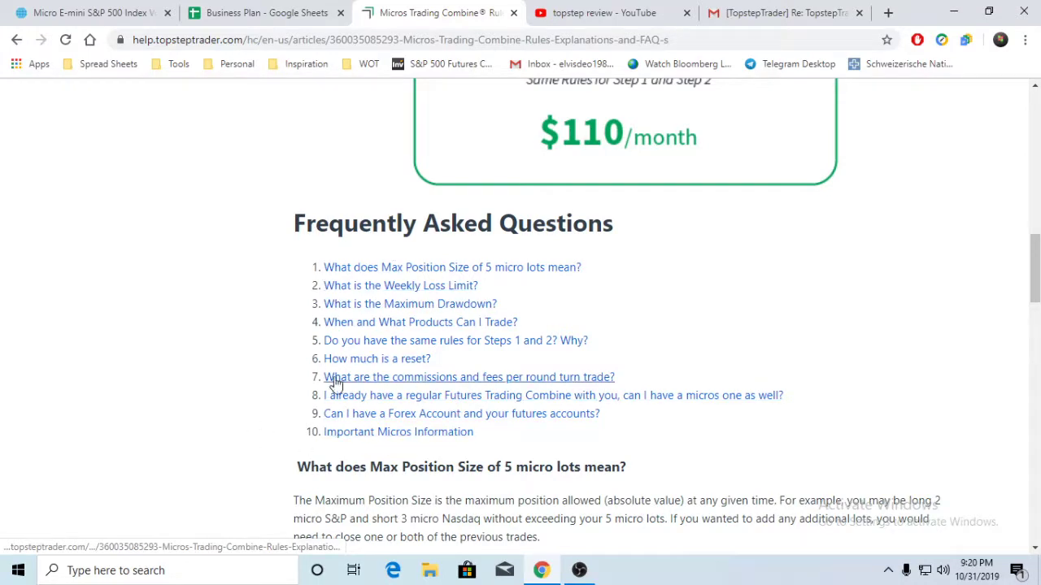
{"action": "scroll", "coordinate": [104, 284], "scroll_direction": "up", "scroll_amount": 2}
{"action": "scroll", "coordinate": [103, 284], "scroll_direction": "up", "scroll_amount": 4}
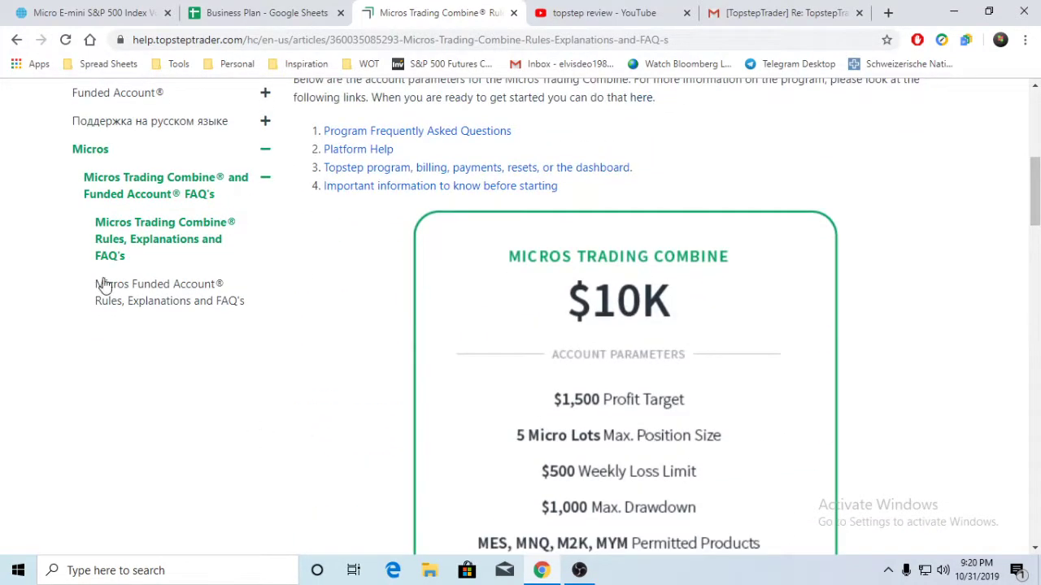
{"action": "left_click", "coordinate": [515, 14]}
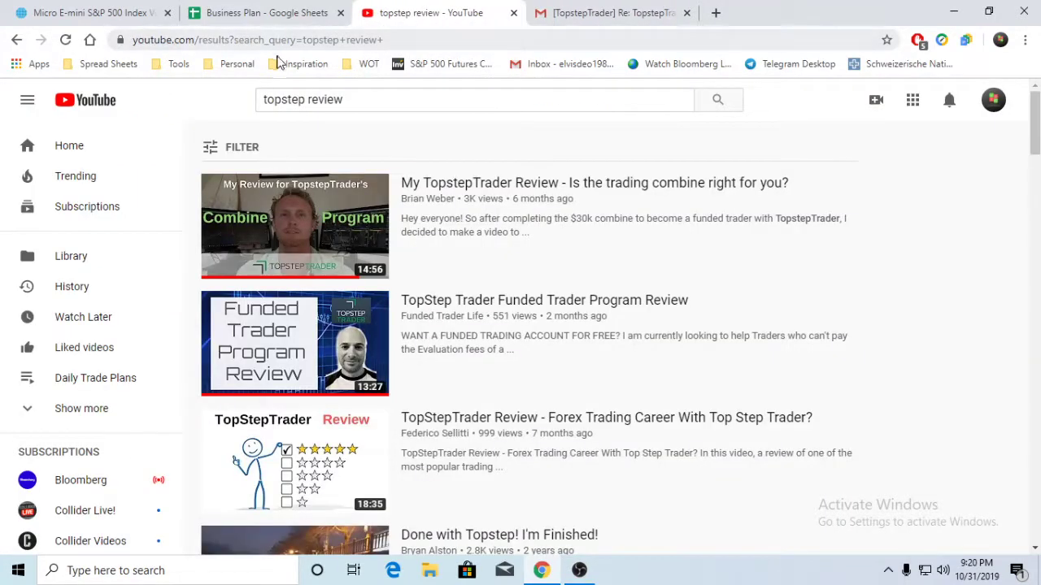
{"action": "left_click", "coordinate": [257, 16]}
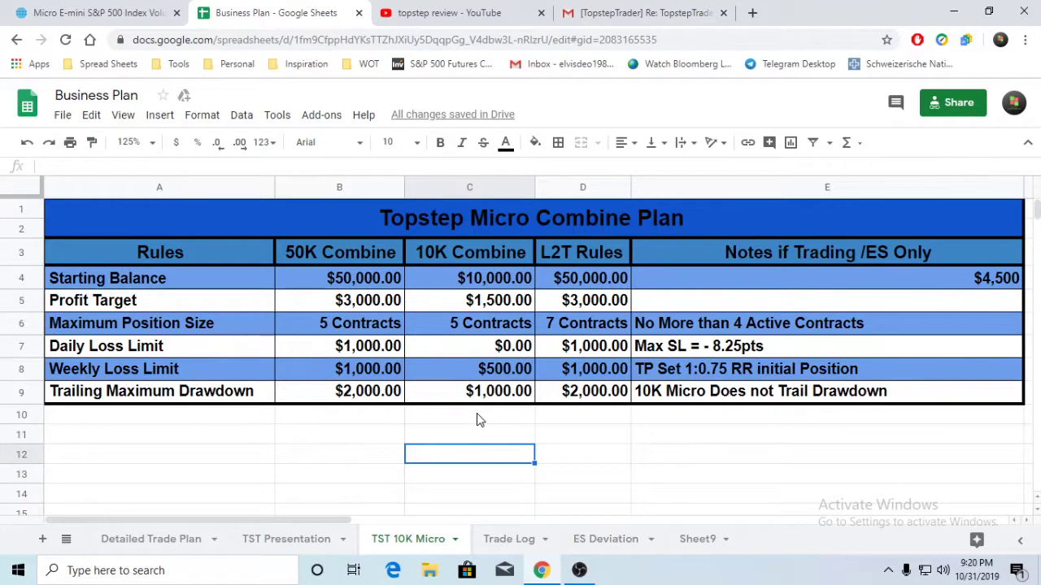
Check the L2T Rules Starting Balance and the Weekly Loss Limit of the 10K and 50K Combines without changing them.
{"action": "double_click", "coordinate": [576, 278]}
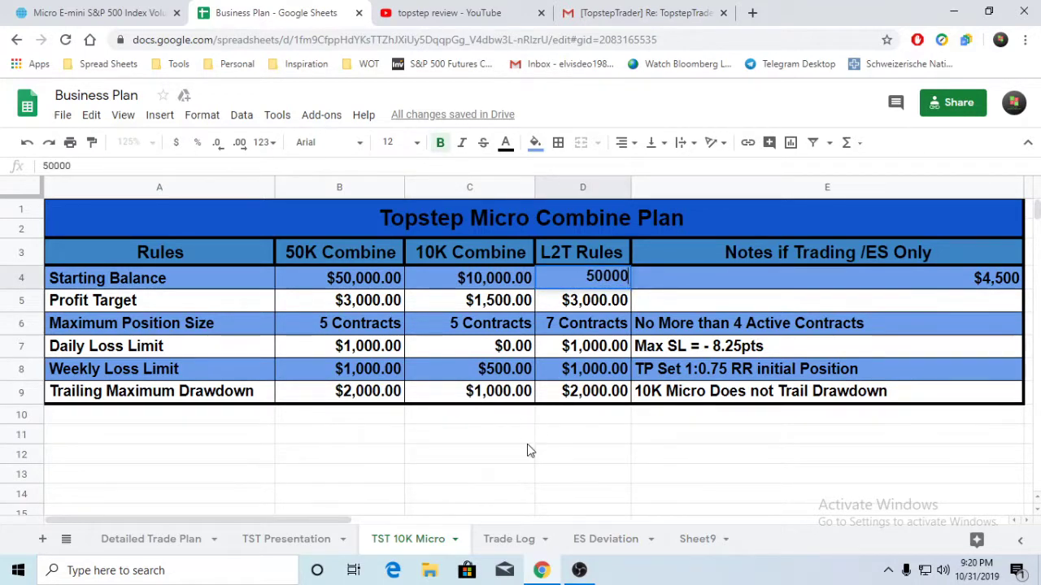
{"action": "left_click", "coordinate": [501, 462]}
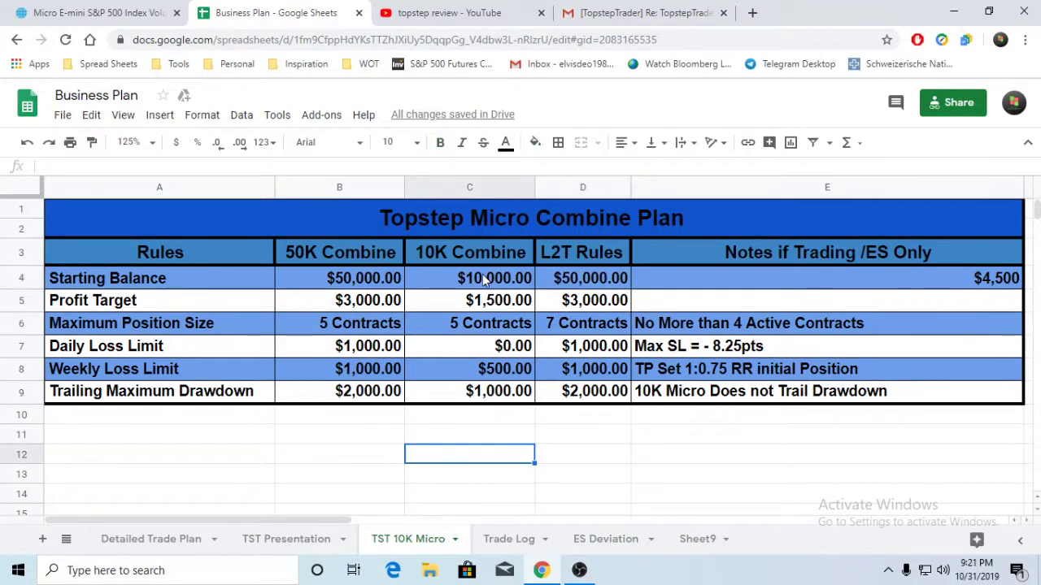
{"action": "left_click", "coordinate": [482, 373]}
{"action": "left_click", "coordinate": [468, 457]}
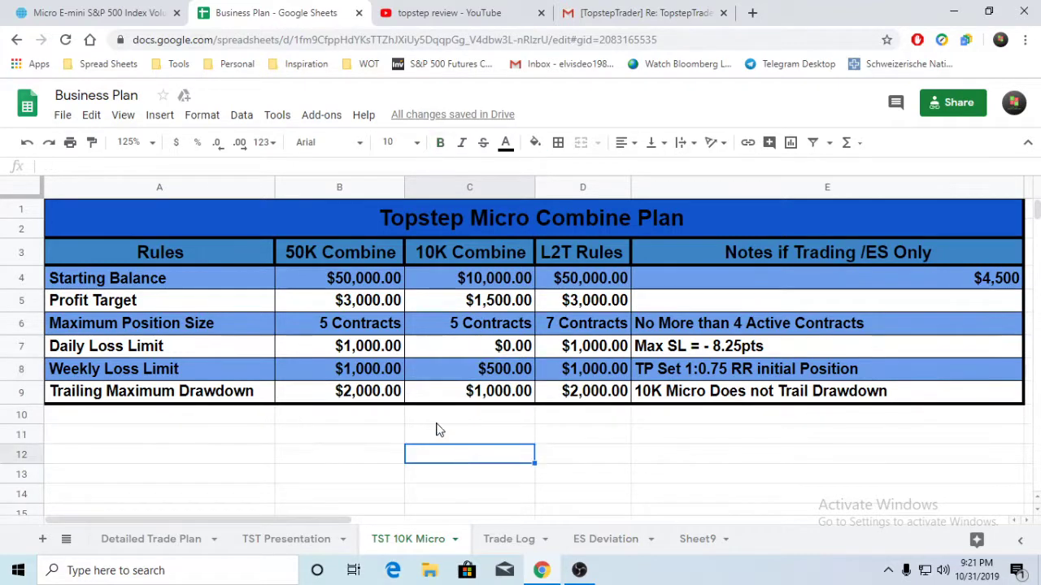
{"action": "left_click", "coordinate": [379, 375]}
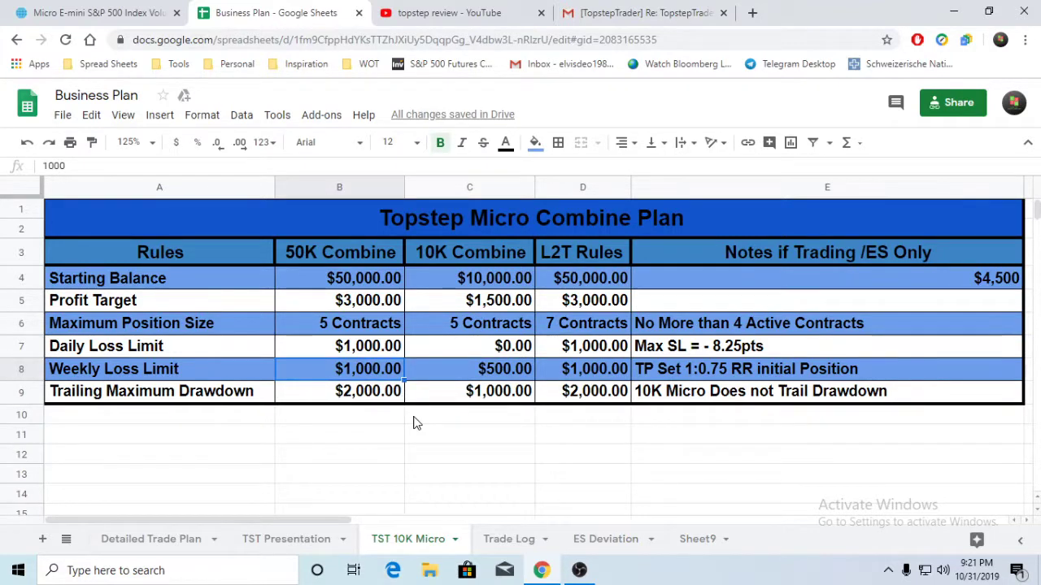
{"action": "left_click", "coordinate": [414, 421]}
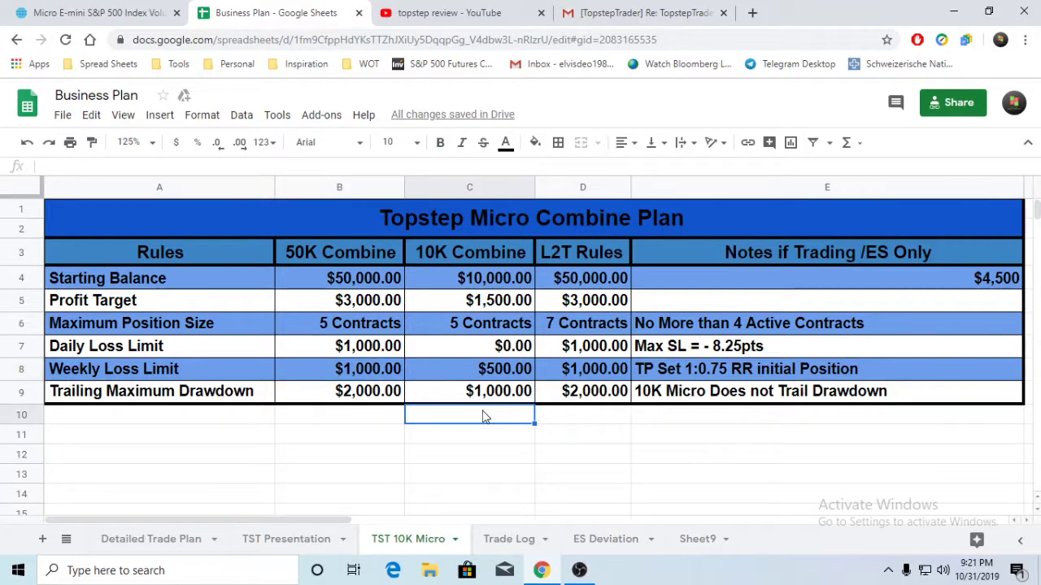
{"action": "key", "text": "Down"}
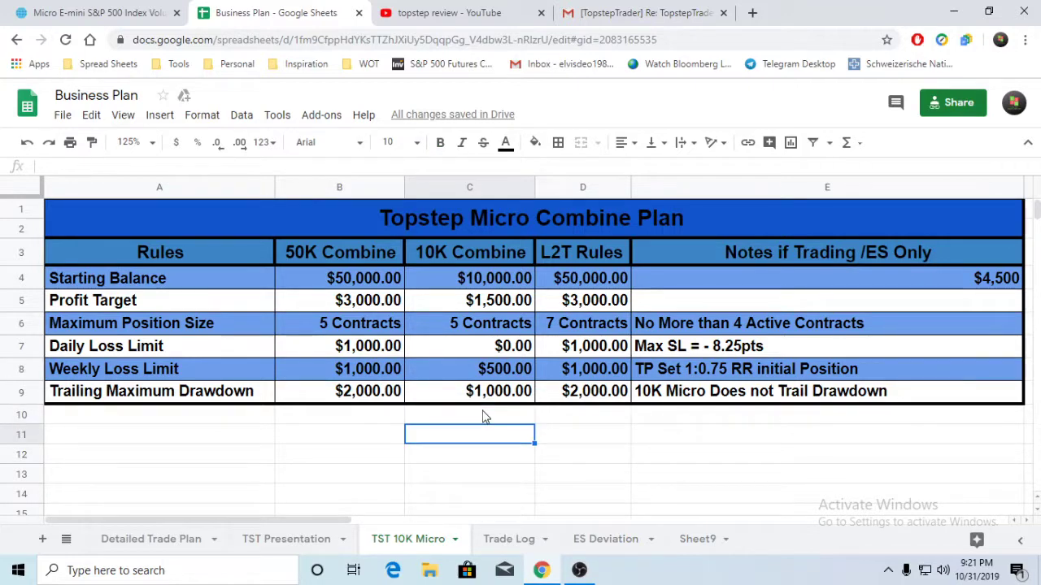
{"action": "key", "text": "Right"}
{"action": "key", "text": "Up"}
{"action": "key", "text": "Up"}
{"action": "key", "text": "Up"}
{"action": "key", "text": "Up"}
{"action": "key", "text": "Up"}
{"action": "key", "text": "Up"}
{"action": "key", "text": "Up"}
{"action": "key", "text": "Up"}
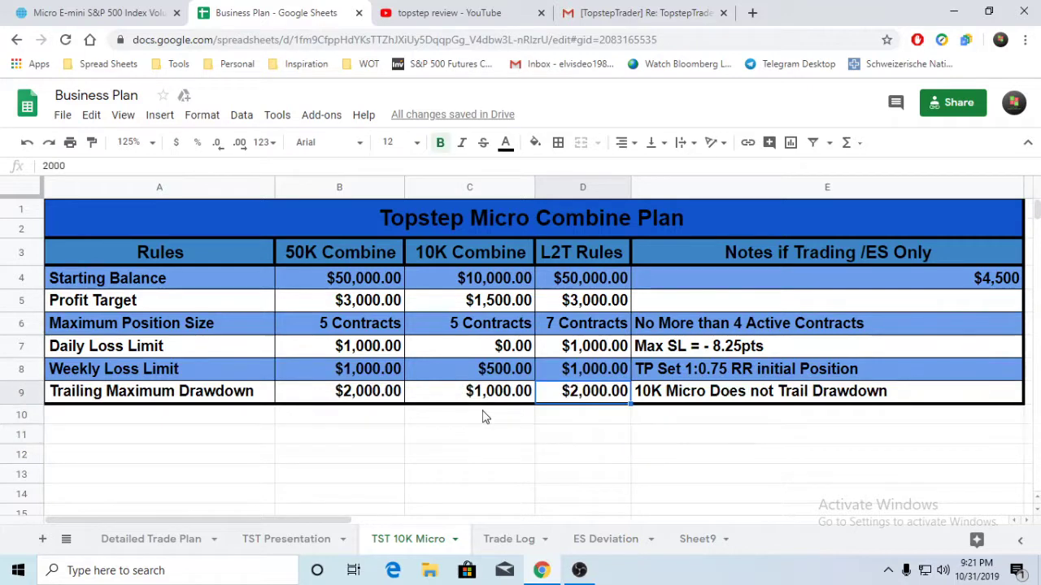
Copy the 10K Combine's Starting Balance of $10,000 and Profit Target of $1,500 into the L2T Rules column.
{"action": "left_click", "coordinate": [499, 273]}
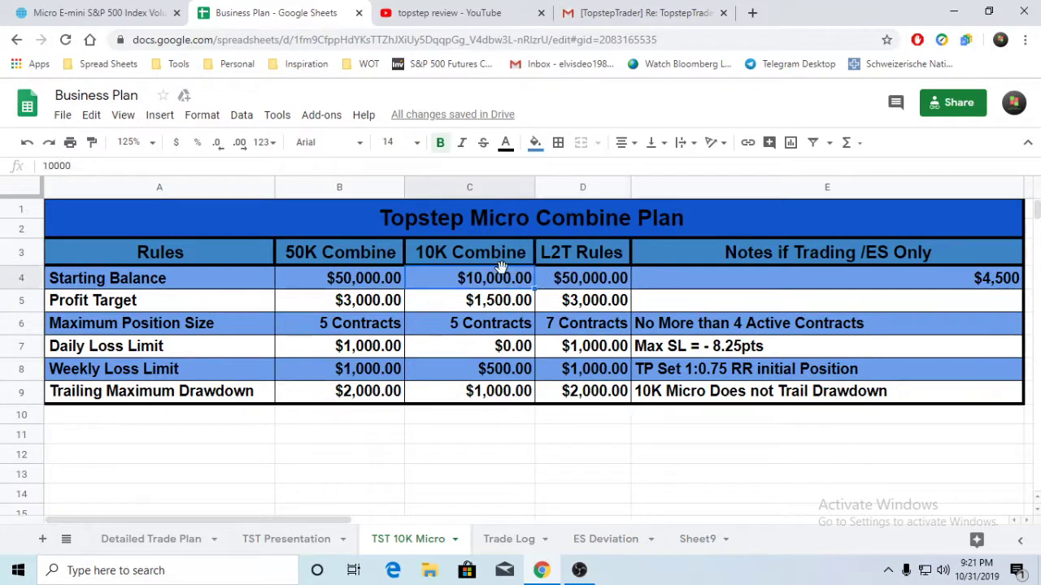
{"action": "left_click_drag", "start_coordinate": [534, 288], "coordinate": [610, 299]}
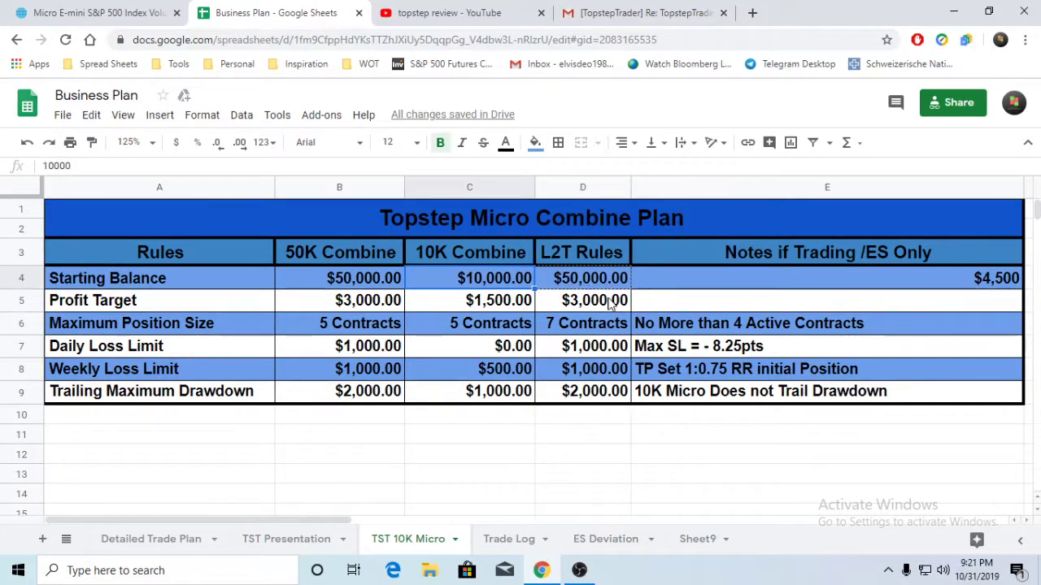
{"action": "left_click", "coordinate": [529, 304]}
{"action": "left_click_drag", "start_coordinate": [534, 307], "coordinate": [614, 302]}
{"action": "left_click", "coordinate": [550, 436]}
Set the Maximum Position Size in the L2T Rules column to 4 Contracts.
{"action": "left_click", "coordinate": [488, 331]}
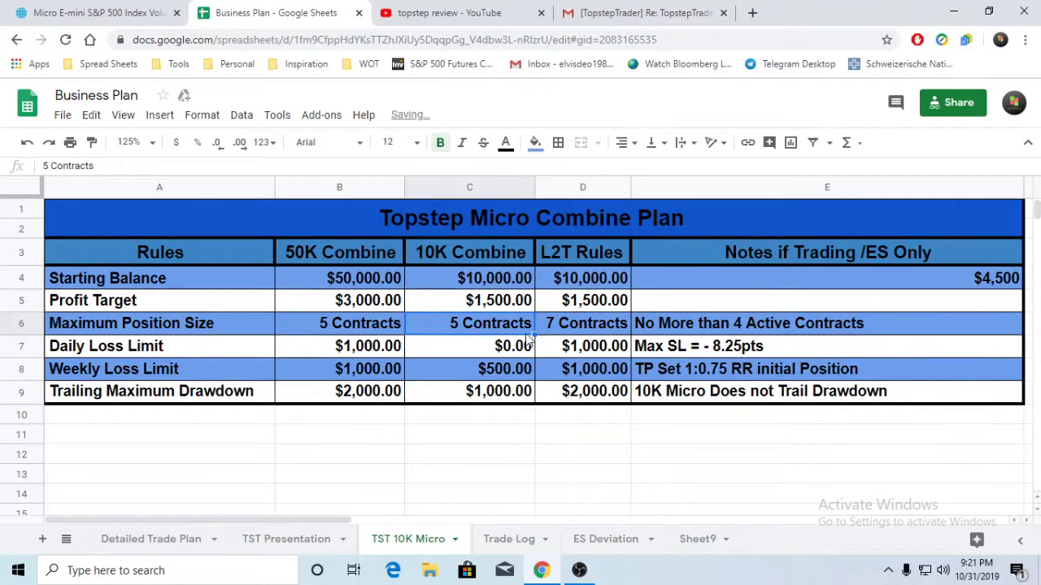
{"action": "left_click_drag", "start_coordinate": [533, 334], "coordinate": [624, 328]}
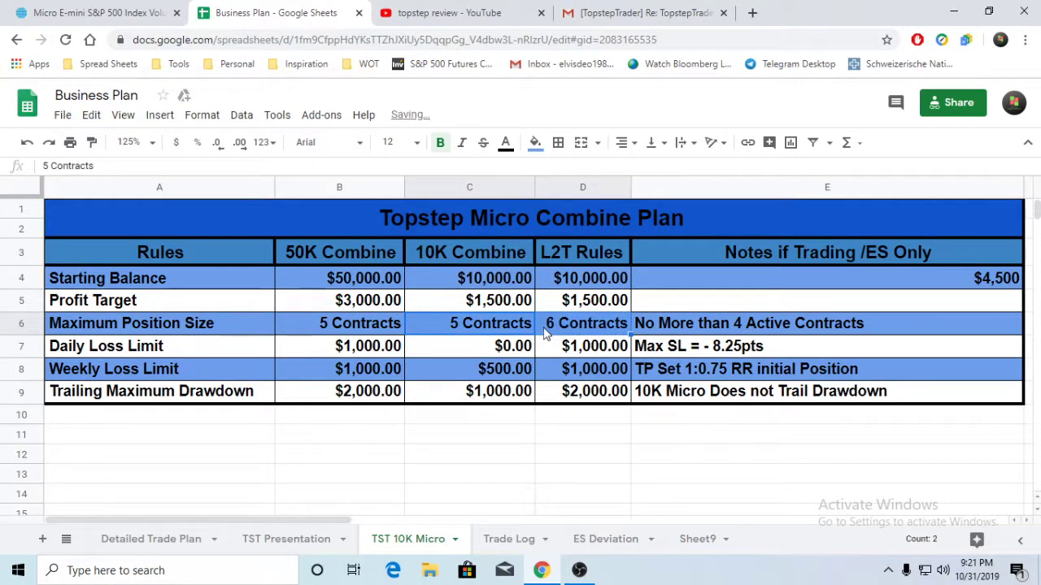
{"action": "left_click", "coordinate": [555, 324]}
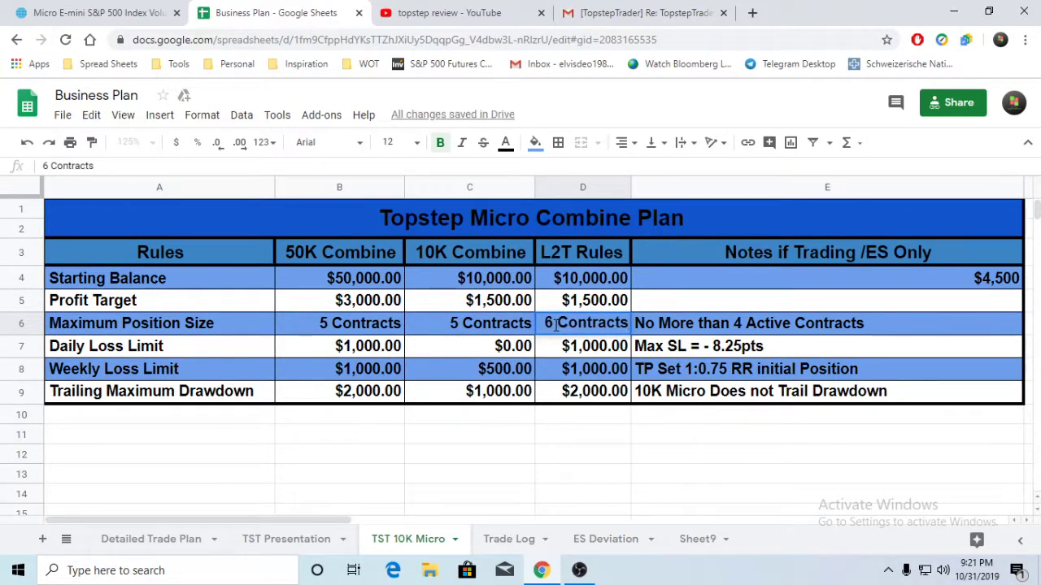
{"action": "key", "text": "BackSpace"}
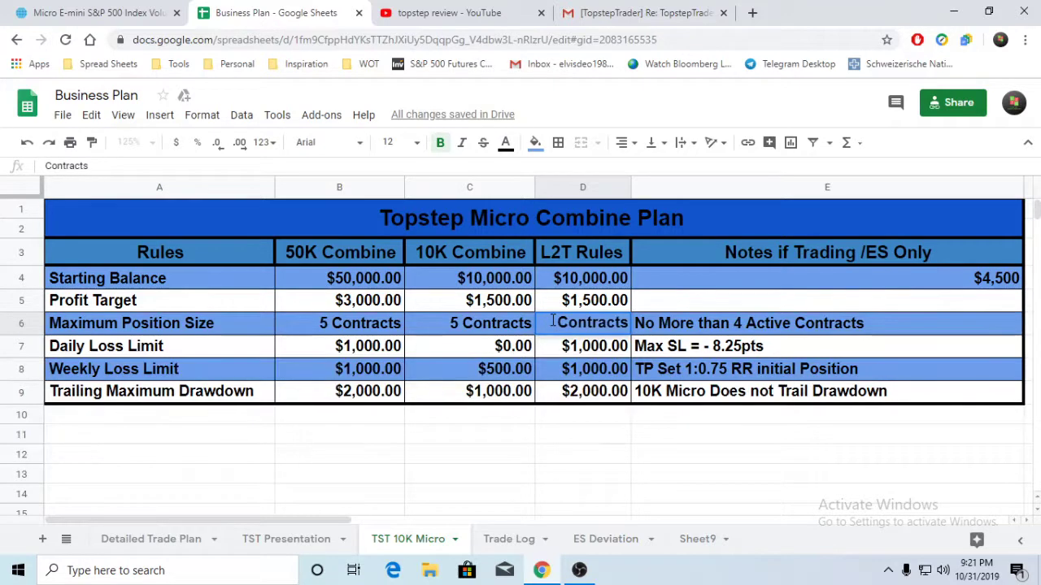
{"action": "type", "text": "4"}
{"action": "left_click", "coordinate": [522, 457]}
Set the L2T Rules Daily Loss Limit to 160 and the Weekly Loss Limit to 480.
{"action": "left_click", "coordinate": [574, 347]}
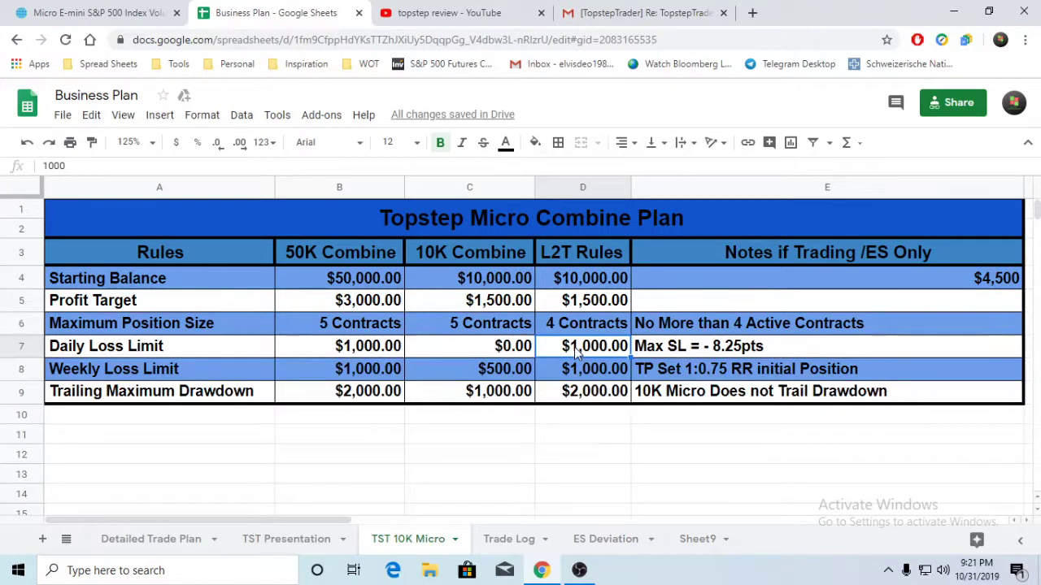
{"action": "type", "text": "160"}
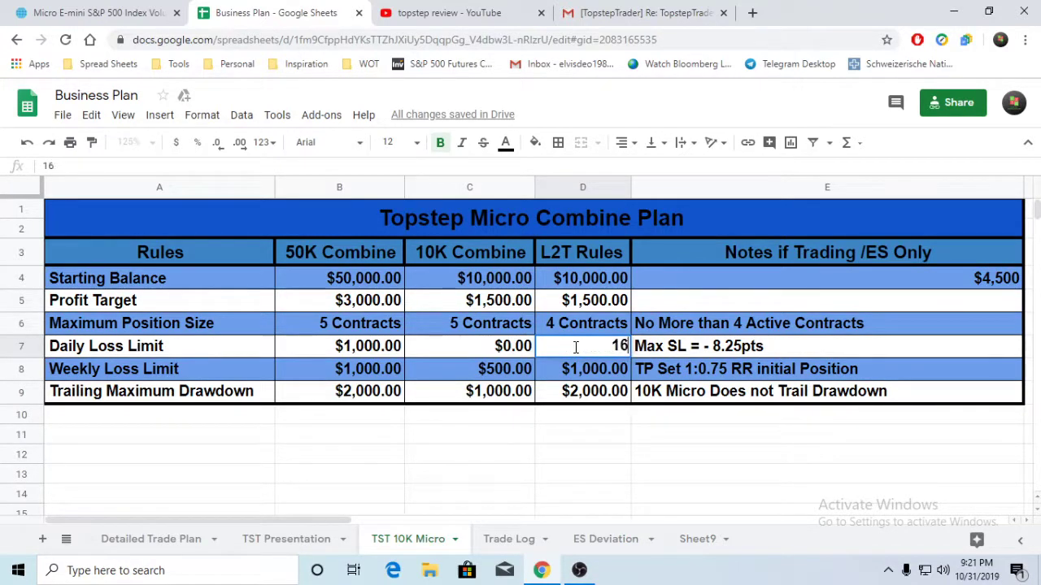
{"action": "left_click", "coordinate": [605, 440]}
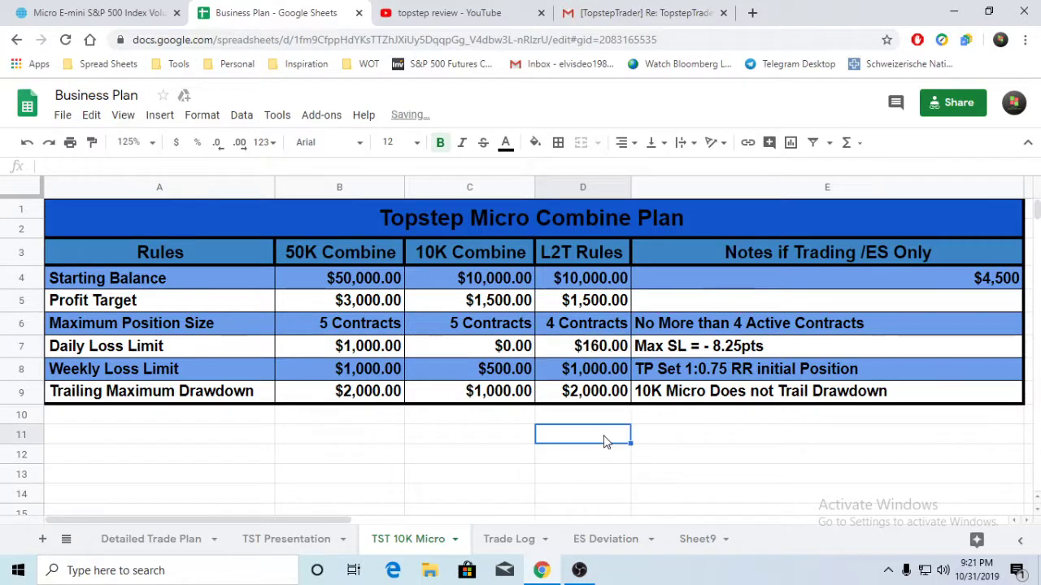
{"action": "left_click", "coordinate": [596, 372]}
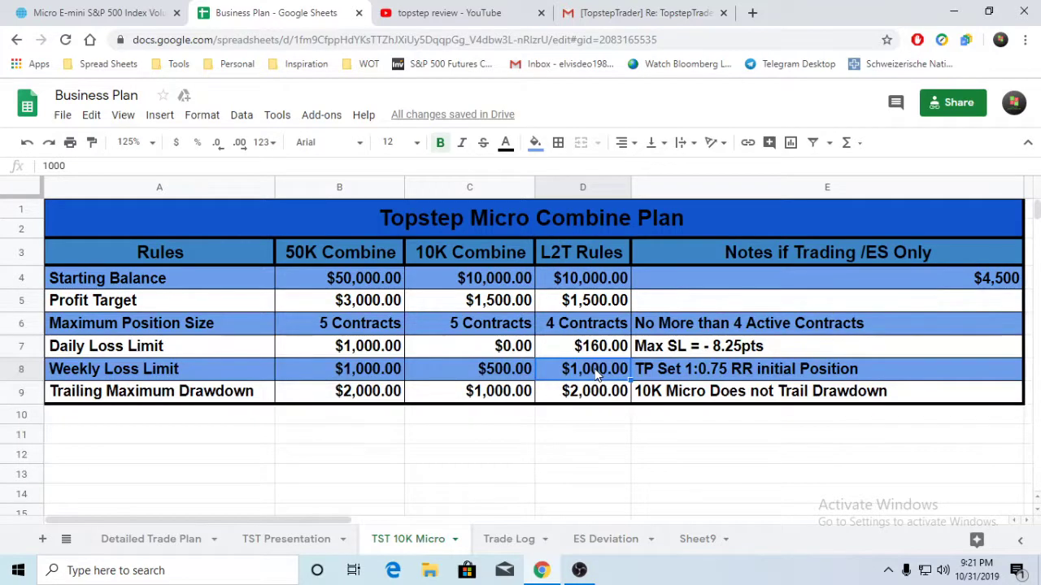
{"action": "type", "text": "480"}
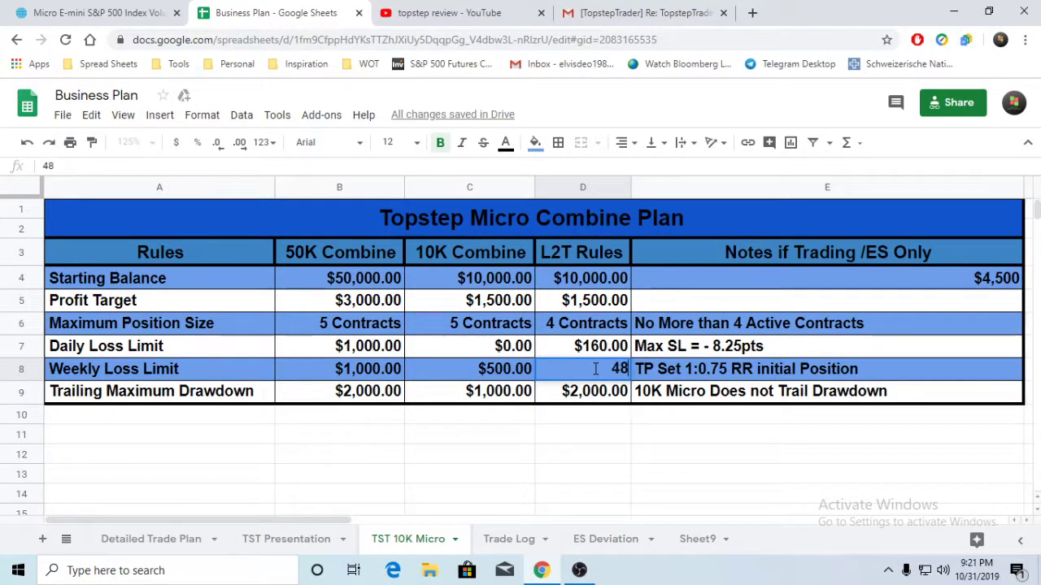
{"action": "left_click", "coordinate": [606, 441]}
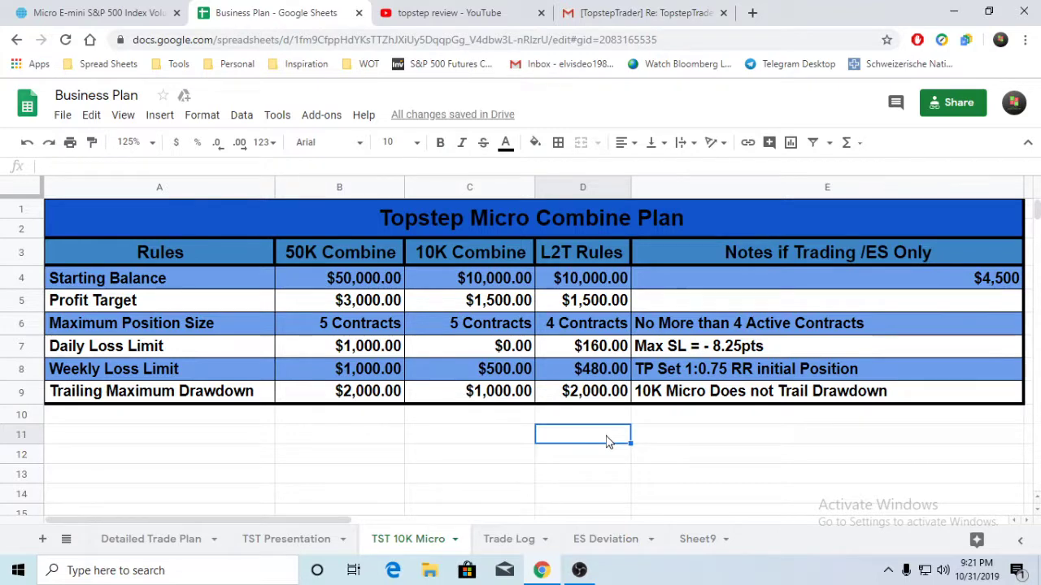
Copy the 10K Combine's Trailing Maximum Drawdown of $1,000 into the L2T Rules column.
{"action": "left_click", "coordinate": [525, 431]}
{"action": "left_click", "coordinate": [521, 393]}
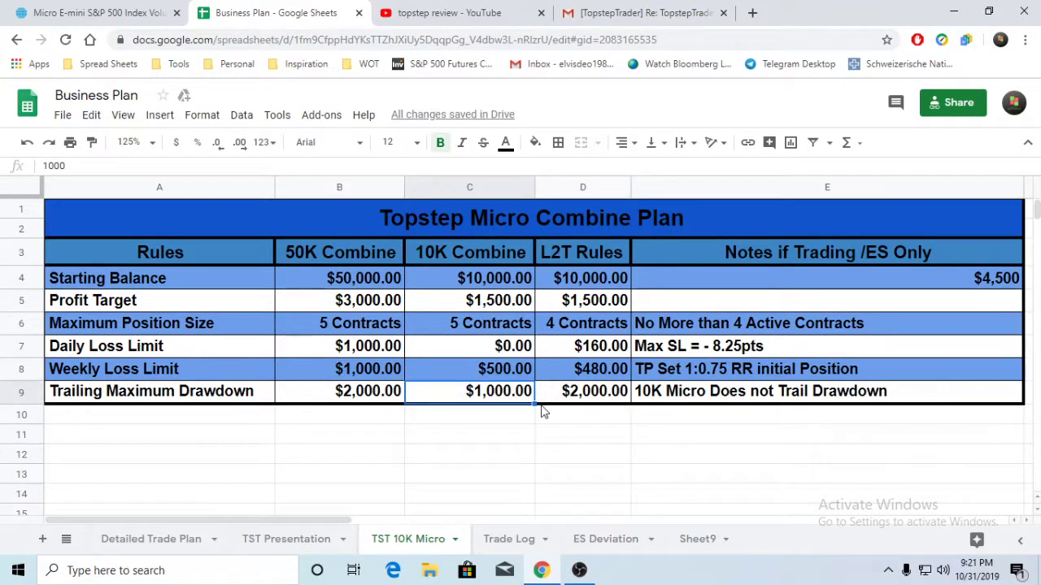
{"action": "left_click_drag", "start_coordinate": [534, 404], "coordinate": [623, 404]}
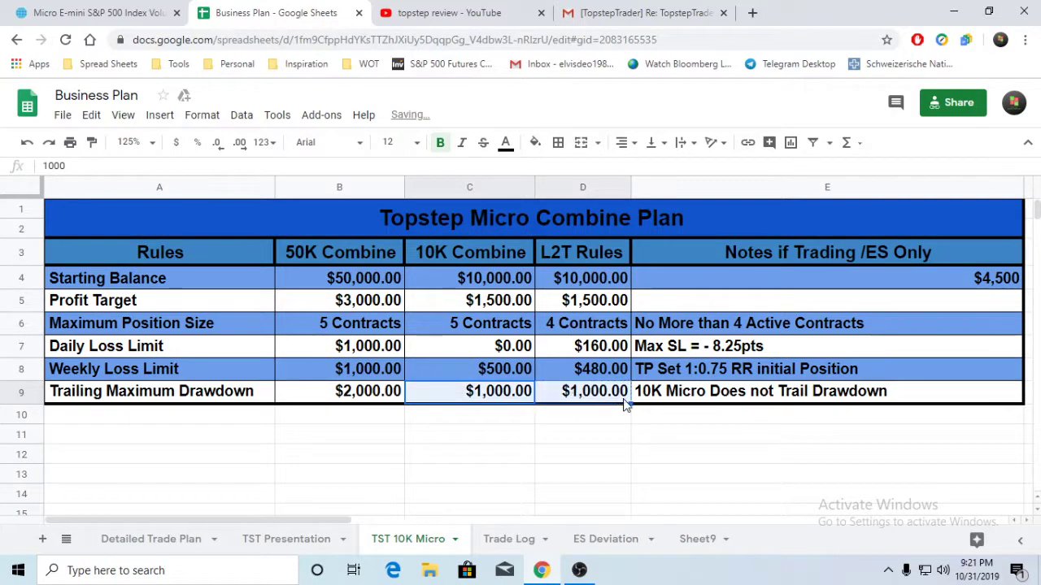
{"action": "left_click", "coordinate": [579, 440]}
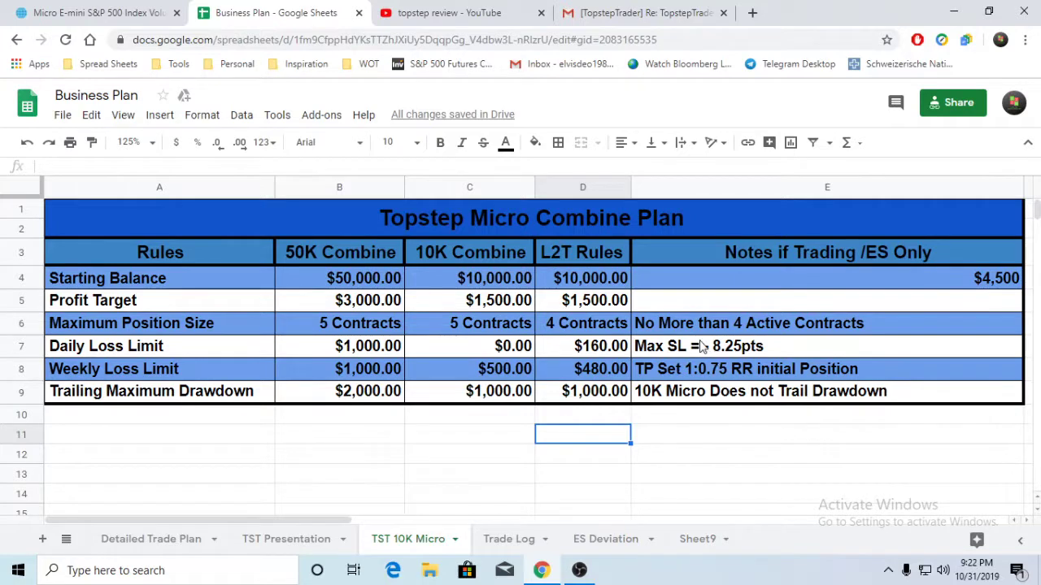
Set the Notes if Trading /ES Only entry for Starting Balance to 1000.
{"action": "left_click", "coordinate": [723, 439]}
{"action": "left_click", "coordinate": [918, 286]}
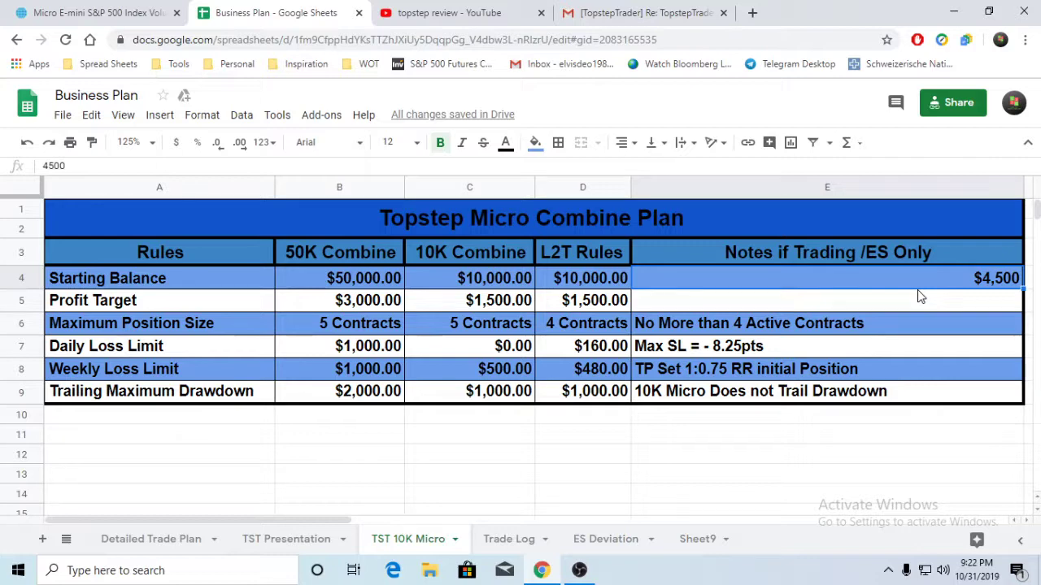
{"action": "type", "text": "1000"}
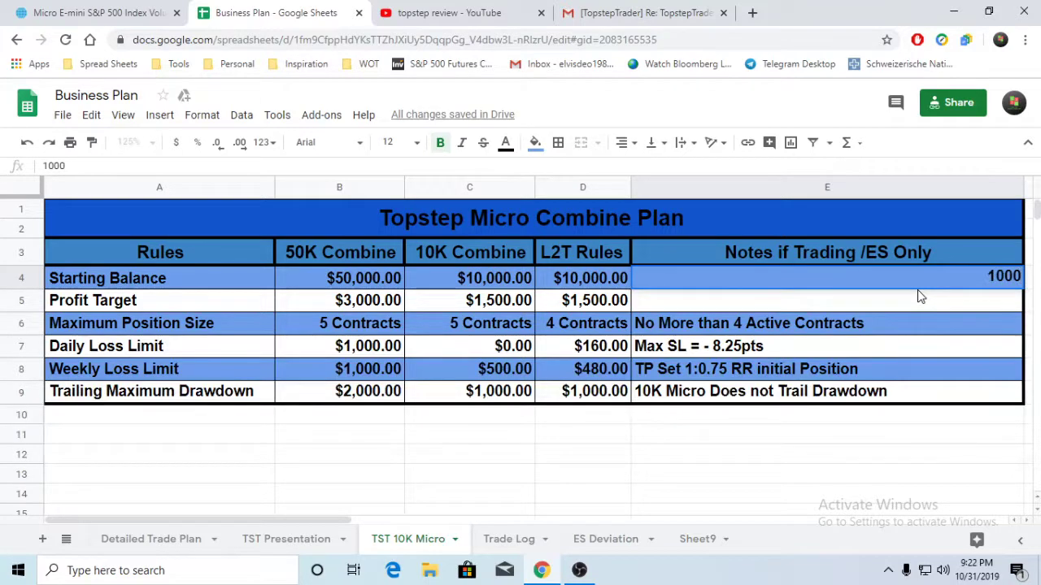
{"action": "left_click", "coordinate": [846, 442]}
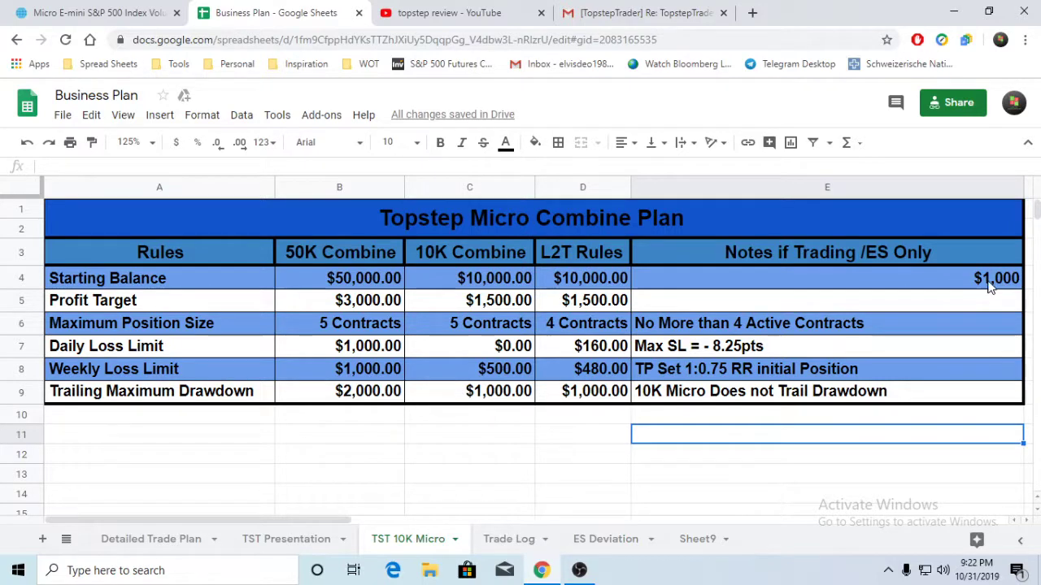
{"action": "scroll", "coordinate": [522, 439], "scroll_direction": "down", "scroll_amount": 1}
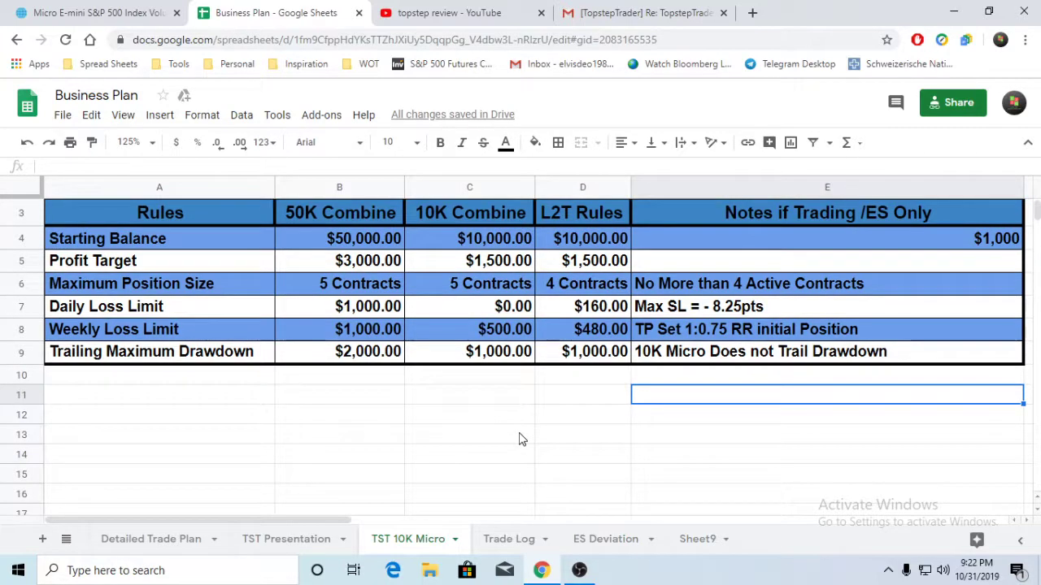
{"action": "scroll", "coordinate": [522, 439], "scroll_direction": "up", "scroll_amount": 1}
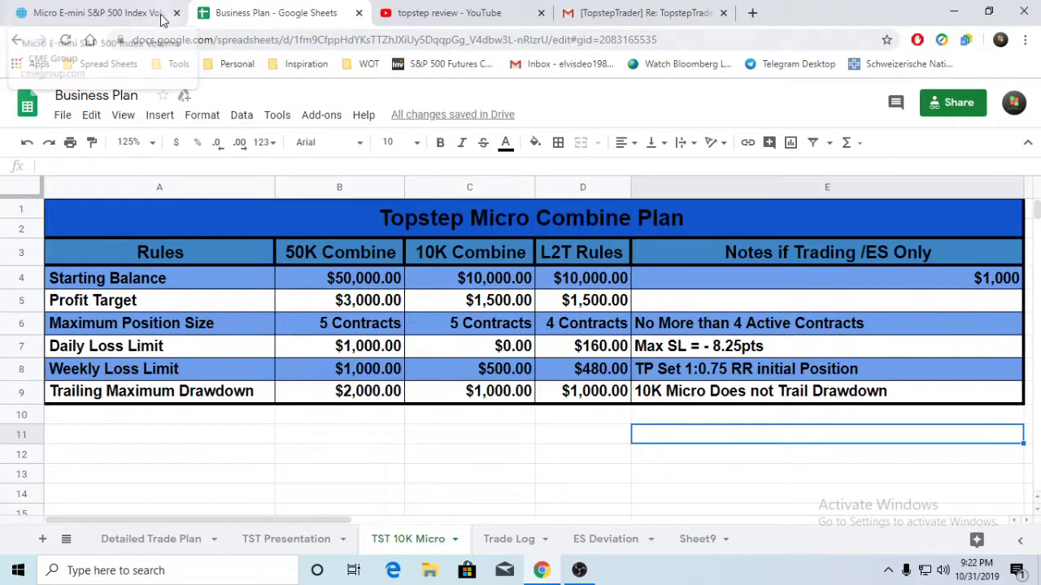
{"action": "left_click", "coordinate": [484, 435]}
{"action": "left_click", "coordinate": [375, 440]}
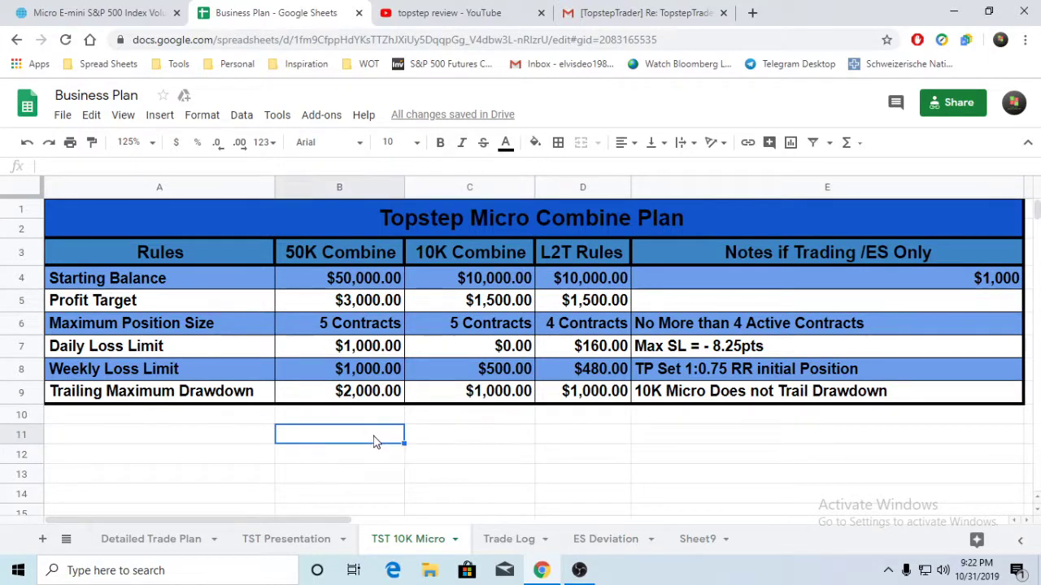
{"action": "left_click", "coordinate": [479, 448]}
{"action": "left_click", "coordinate": [590, 445]}
{"action": "left_click", "coordinate": [461, 446]}
{"action": "left_click", "coordinate": [351, 441]}
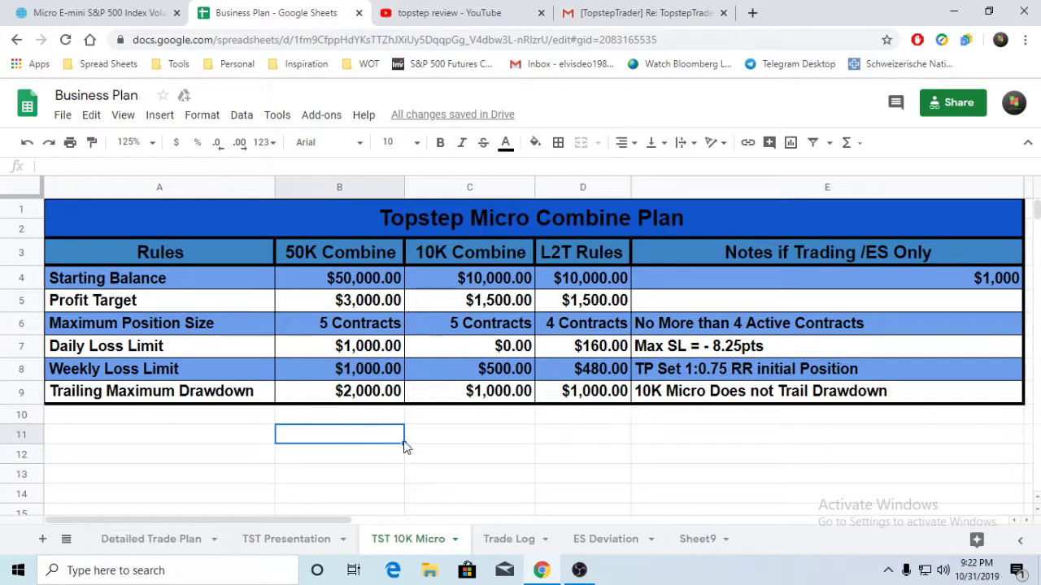
{"action": "left_click", "coordinate": [461, 447]}
{"action": "left_click", "coordinate": [568, 435]}
{"action": "left_click", "coordinate": [352, 442]}
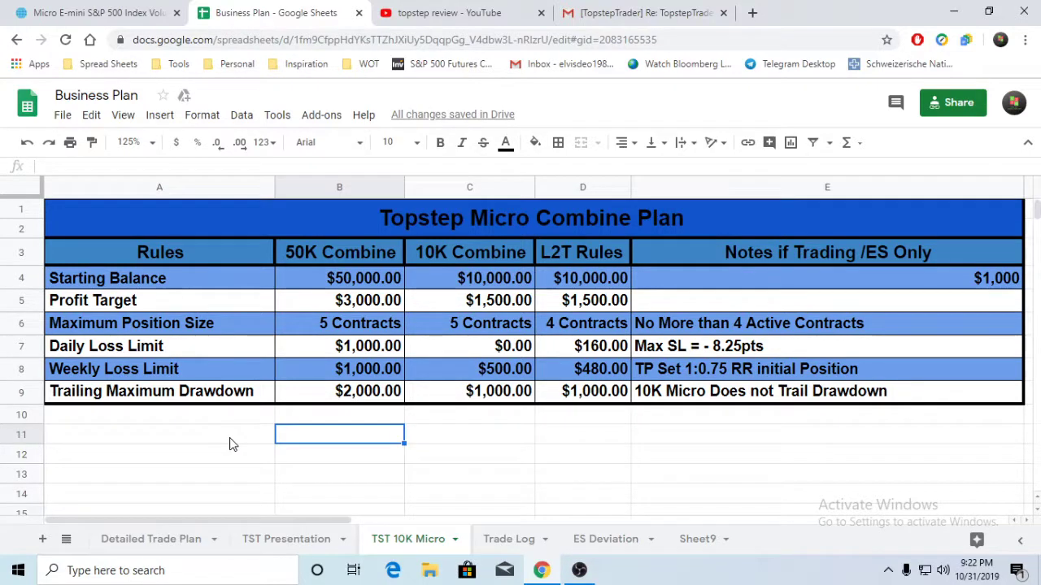
{"action": "left_click", "coordinate": [244, 443]}
{"action": "left_click", "coordinate": [357, 442]}
{"action": "left_click", "coordinate": [466, 446]}
{"action": "left_click", "coordinate": [605, 443]}
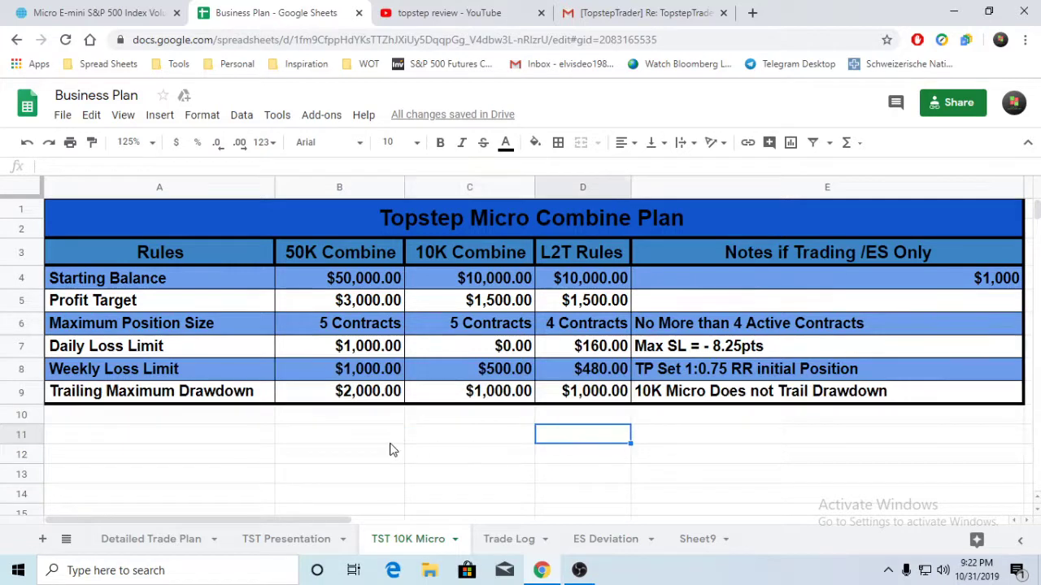
{"action": "left_click", "coordinate": [386, 446]}
{"action": "left_click", "coordinate": [446, 452]}
{"action": "left_click", "coordinate": [567, 448]}
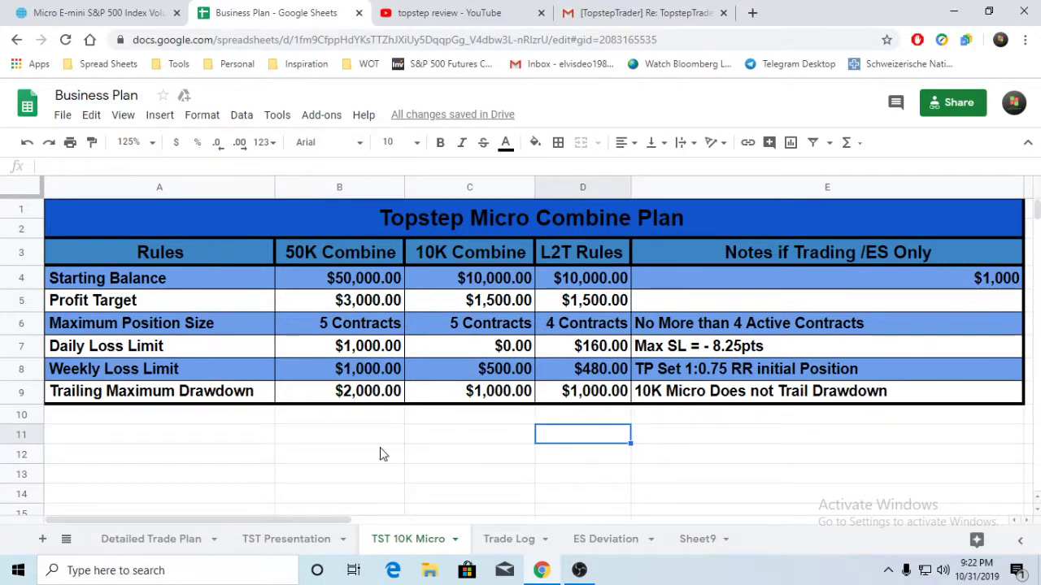
{"action": "left_click", "coordinate": [355, 441]}
{"action": "left_click", "coordinate": [202, 438]}
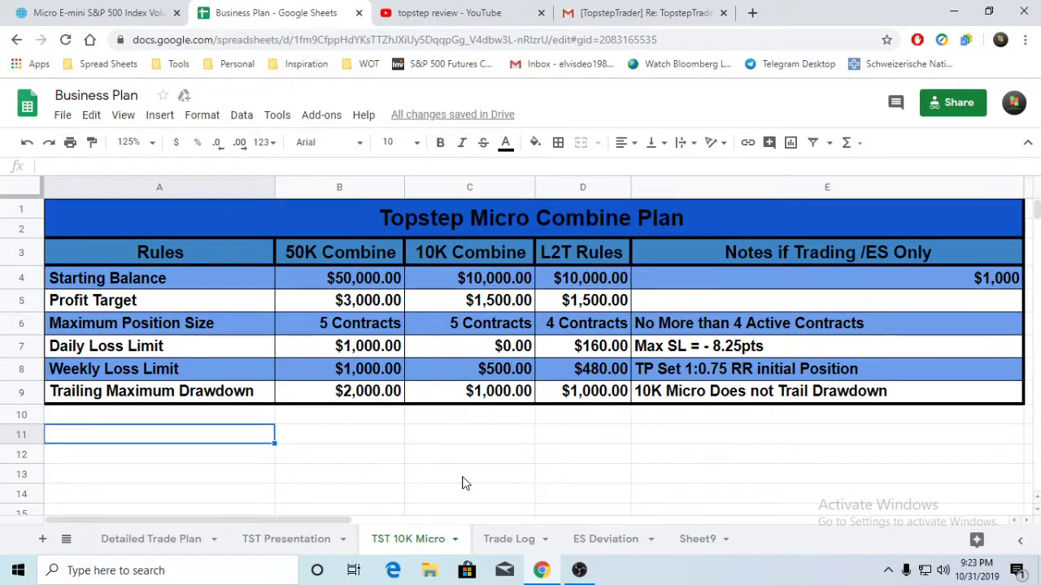
Switch to the TopstepTrader support email in Gmail and highlight the end of answer 1 about future promotions.
{"action": "left_click", "coordinate": [635, 12]}
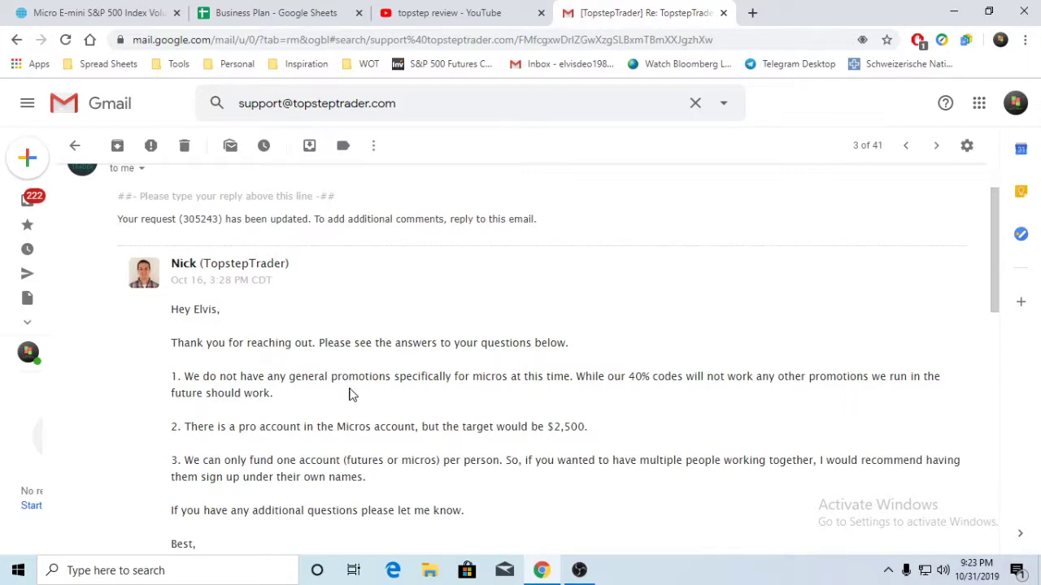
{"action": "left_click_drag", "start_coordinate": [166, 400], "coordinate": [284, 404]}
{"action": "left_click", "coordinate": [325, 407]}
{"action": "left_click_drag", "start_coordinate": [169, 399], "coordinate": [284, 406]}
{"action": "left_click", "coordinate": [367, 413]}
Examine answer 2 on the Micros pro account, highlighting its statement and target amount, and continue to answer 3.
{"action": "left_click_drag", "start_coordinate": [184, 426], "coordinate": [601, 431]}
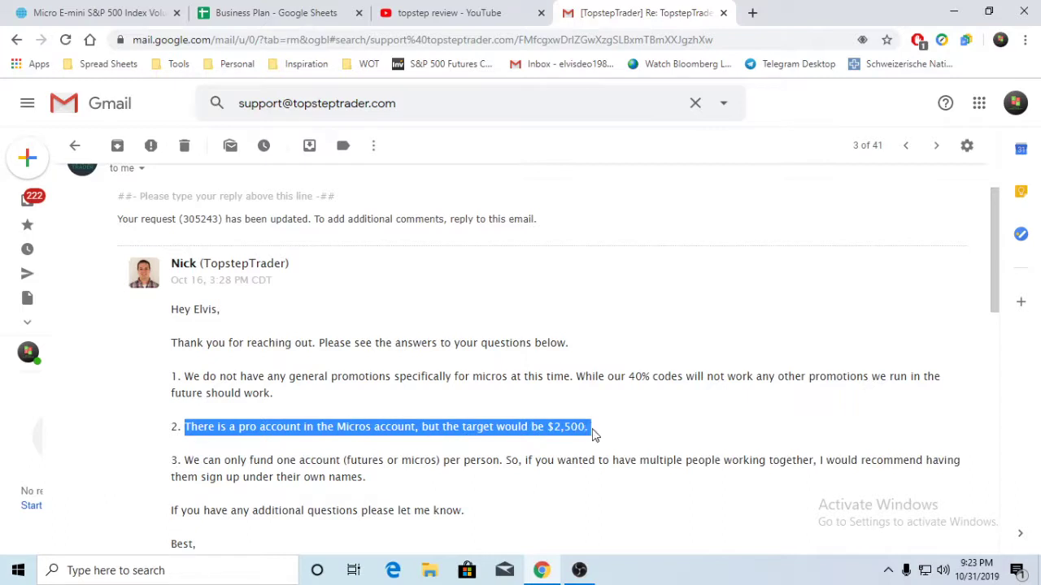
{"action": "left_click", "coordinate": [618, 436]}
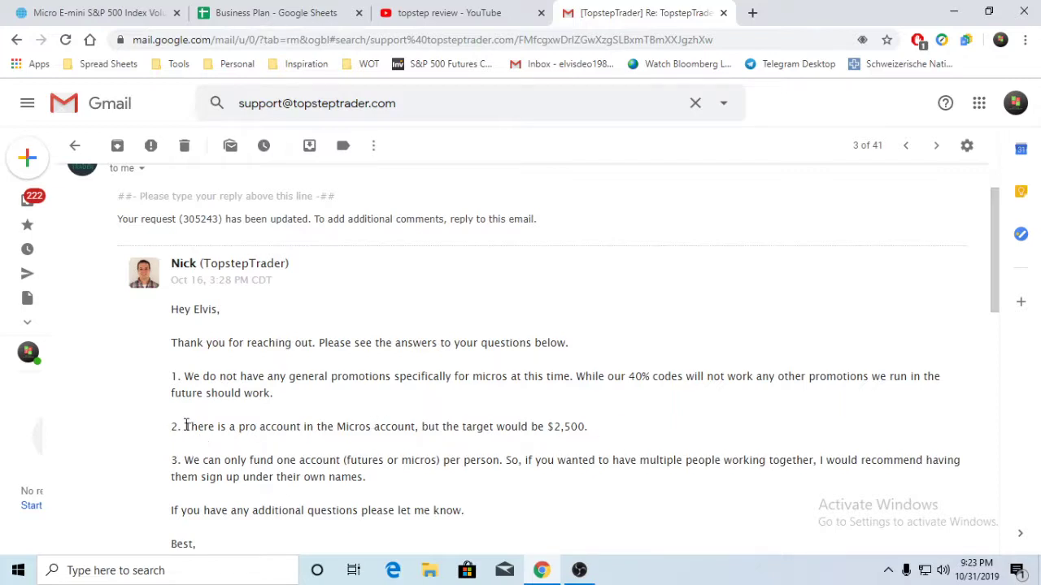
{"action": "mouse_move", "coordinate": [184, 425]}
{"action": "left_mouse_down"}
{"action": "mouse_move", "coordinate": [304, 426]}
{"action": "mouse_move", "coordinate": [173, 408]}
{"action": "left_mouse_up"}
{"action": "left_click", "coordinate": [585, 429]}
{"action": "left_click_drag", "start_coordinate": [185, 426], "coordinate": [228, 426]}
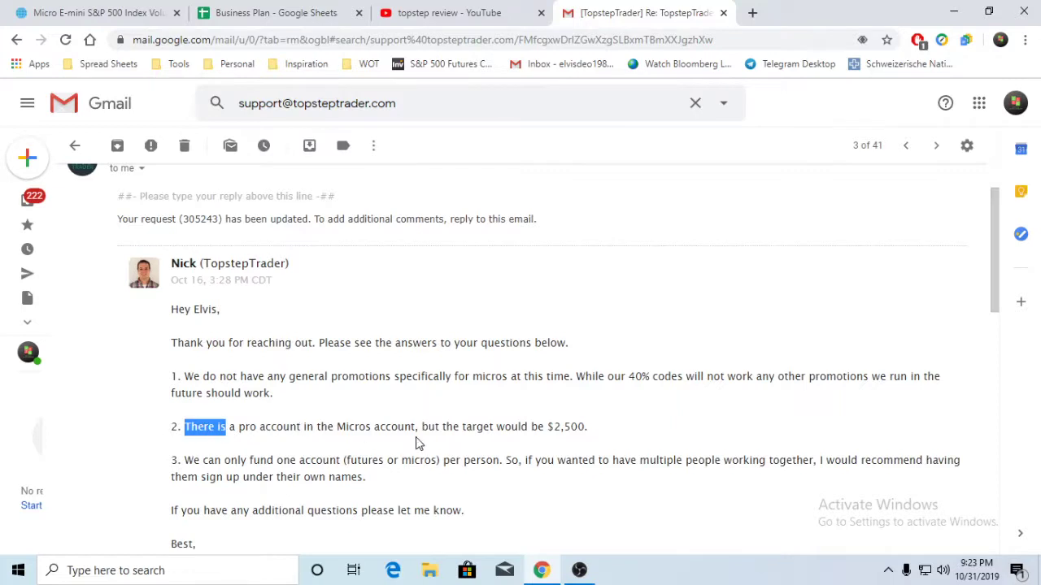
{"action": "left_click_drag", "start_coordinate": [481, 426], "coordinate": [547, 430]}
{"action": "left_click", "coordinate": [631, 426]}
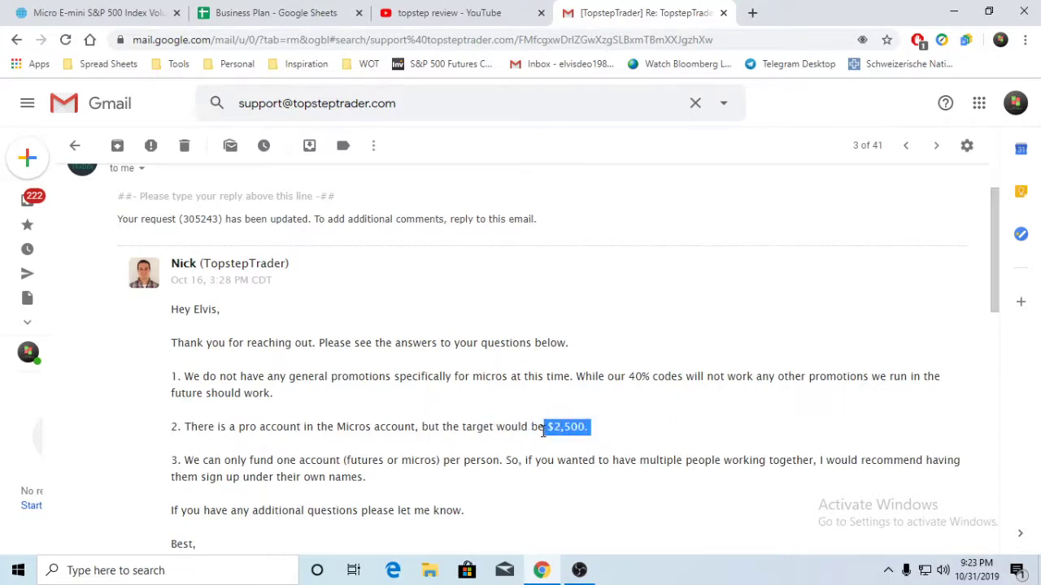
{"action": "left_click", "coordinate": [626, 436]}
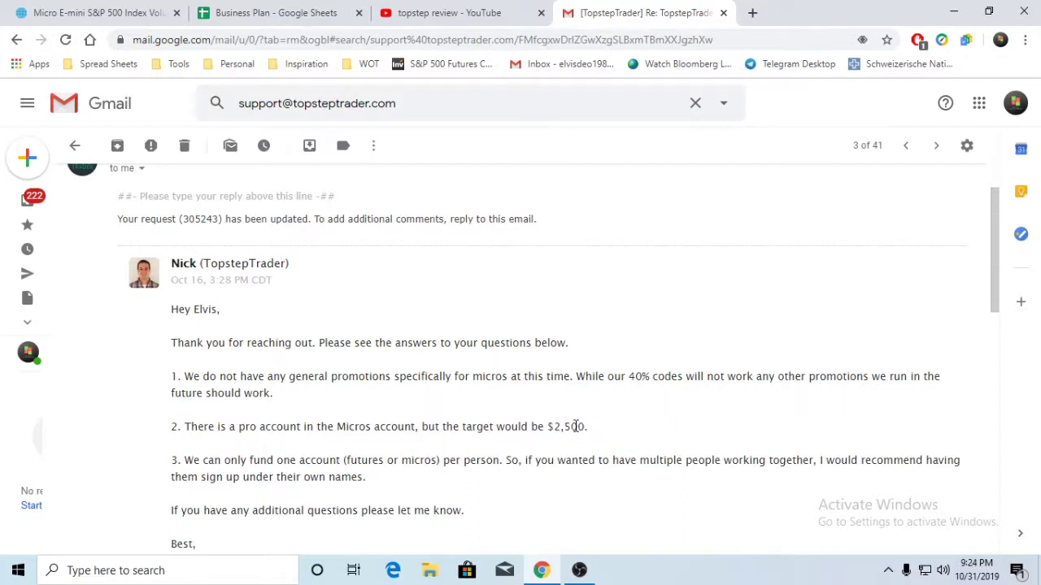
{"action": "scroll", "coordinate": [475, 444], "scroll_direction": "down", "scroll_amount": 1}
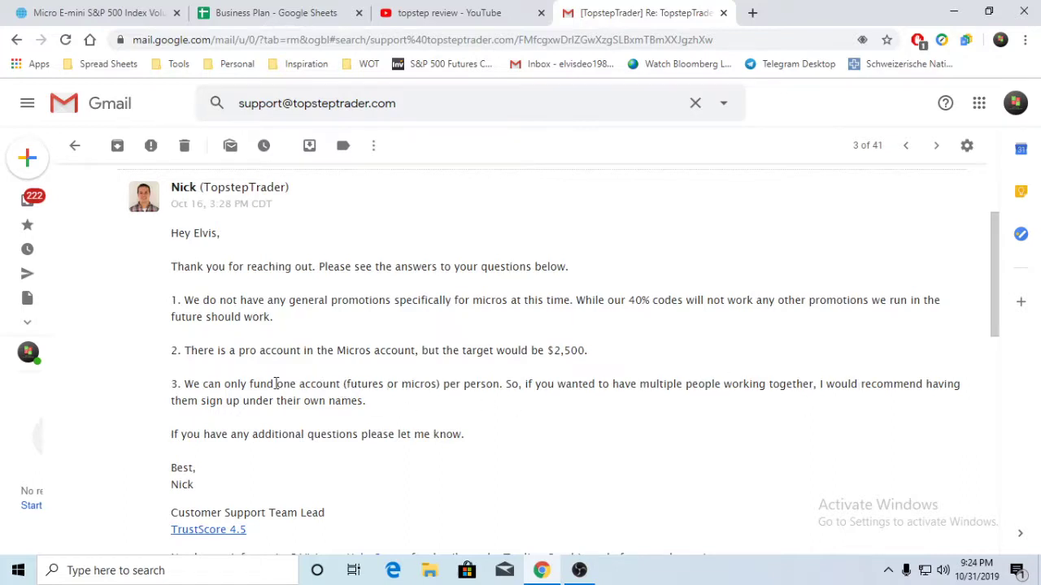
Review answer 3 on funding one account per person and the rest of the support email, and close the email's tab.
{"action": "scroll", "coordinate": [366, 398], "scroll_direction": "down", "scroll_amount": 3}
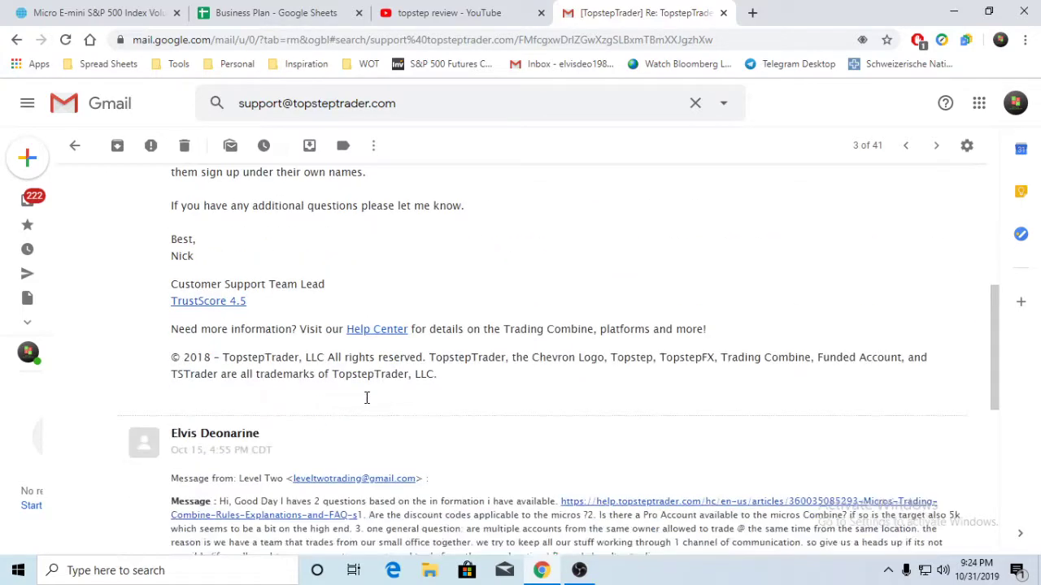
{"action": "scroll", "coordinate": [365, 401], "scroll_direction": "up", "scroll_amount": 2}
{"action": "scroll", "coordinate": [365, 405], "scroll_direction": "up", "scroll_amount": 1}
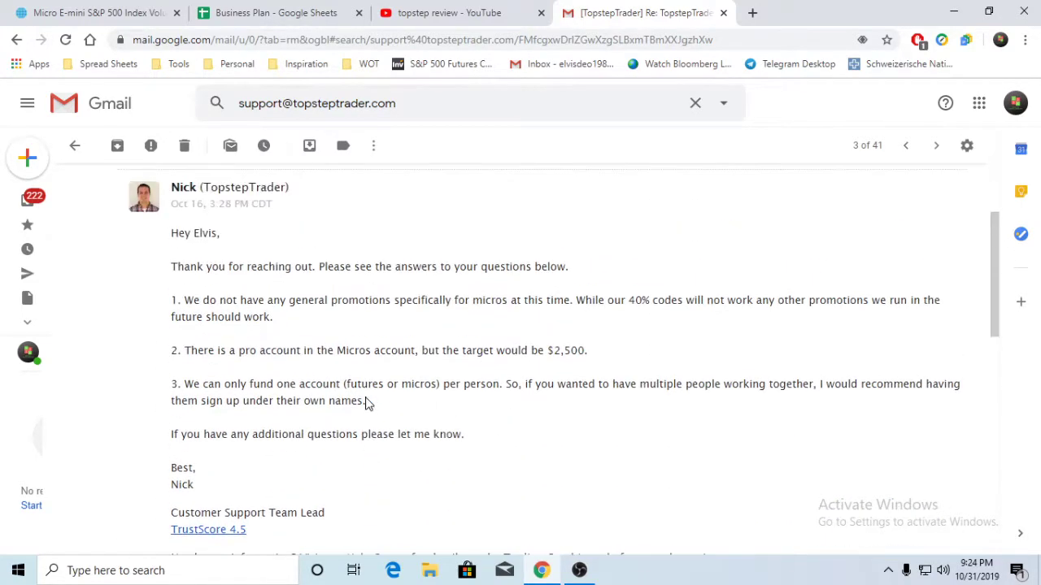
{"action": "scroll", "coordinate": [365, 404], "scroll_direction": "up", "scroll_amount": 2}
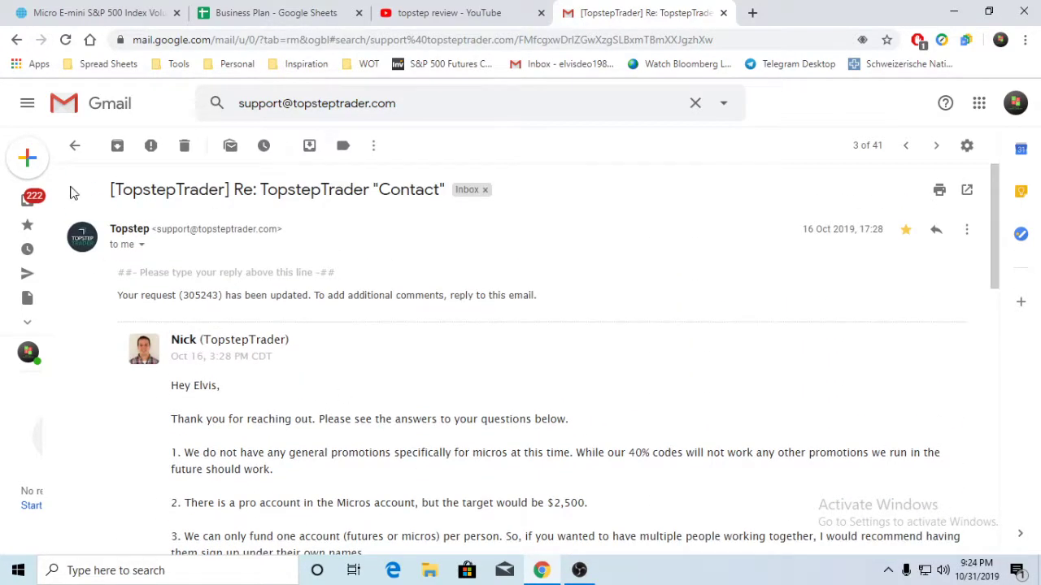
{"action": "left_click", "coordinate": [724, 13]}
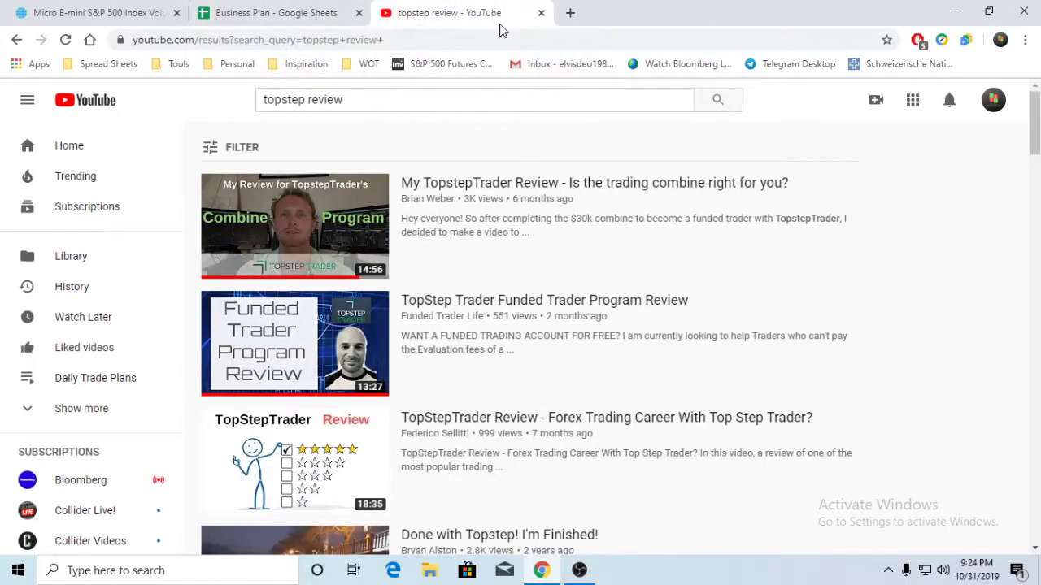
Close the YouTube topstep review search and the CME Micro E-mini volume page, keeping only the Business Plan spreadsheet open.
{"action": "left_click", "coordinate": [297, 13]}
{"action": "left_click", "coordinate": [422, 14]}
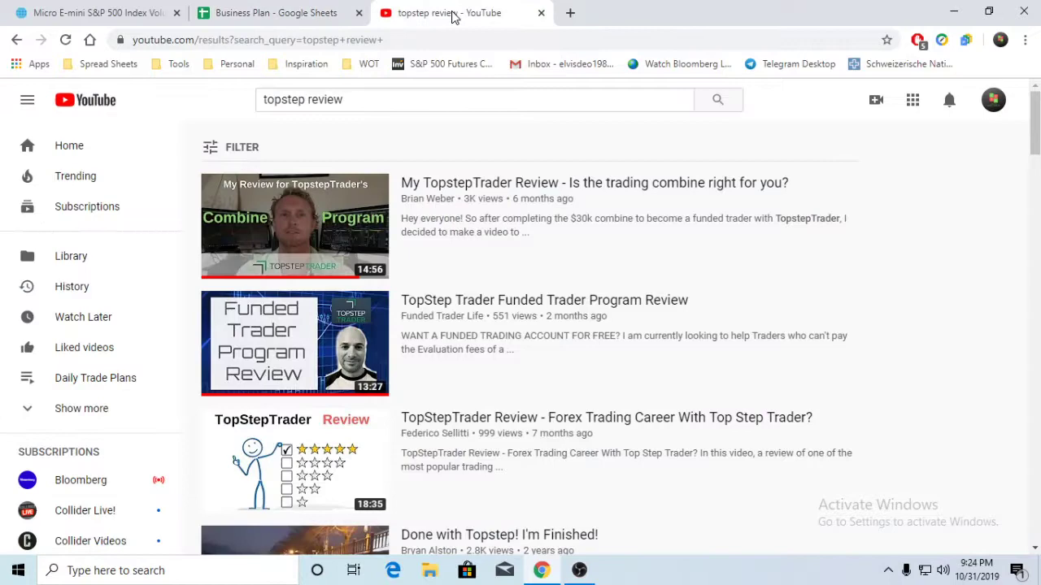
{"action": "left_click", "coordinate": [292, 13]}
{"action": "left_click", "coordinate": [537, 11]}
{"action": "left_click", "coordinate": [538, 13]}
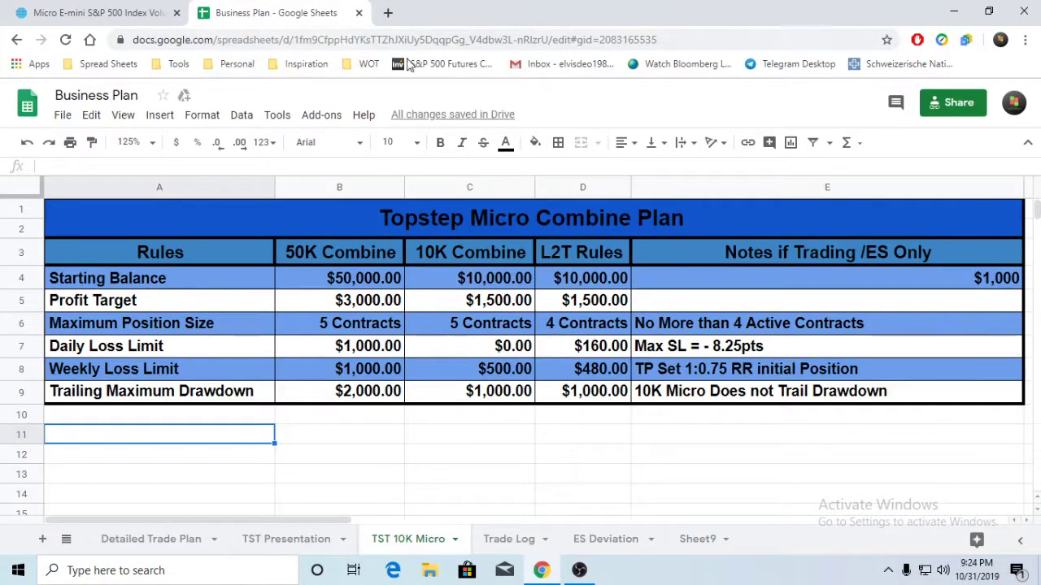
{"action": "left_click", "coordinate": [114, 14]}
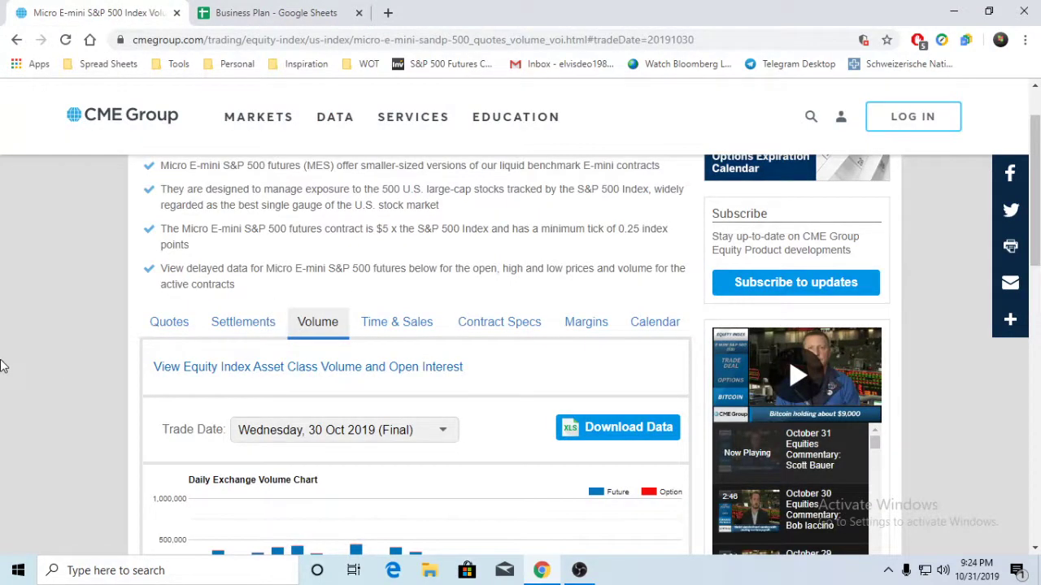
{"action": "scroll", "coordinate": [5, 366], "scroll_direction": "up", "scroll_amount": 1}
{"action": "left_click", "coordinate": [177, 13]}
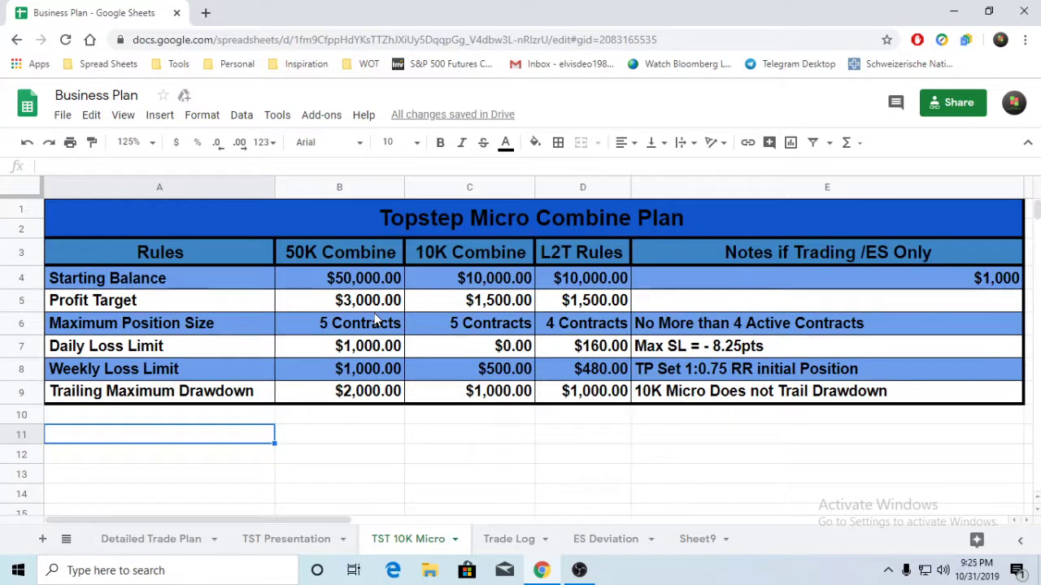
{"action": "left_click", "coordinate": [462, 373]}
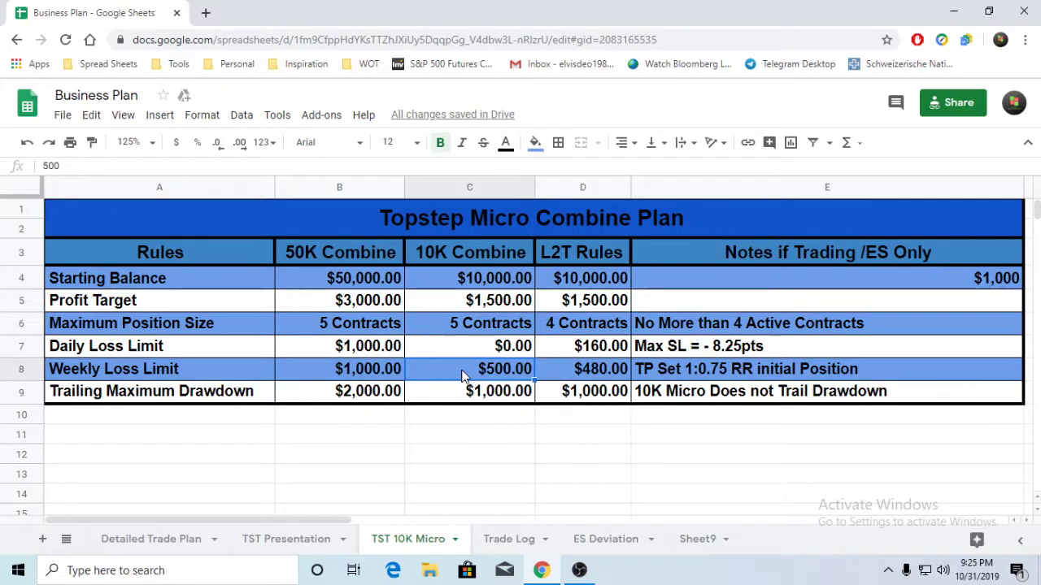
{"action": "left_click", "coordinate": [352, 415]}
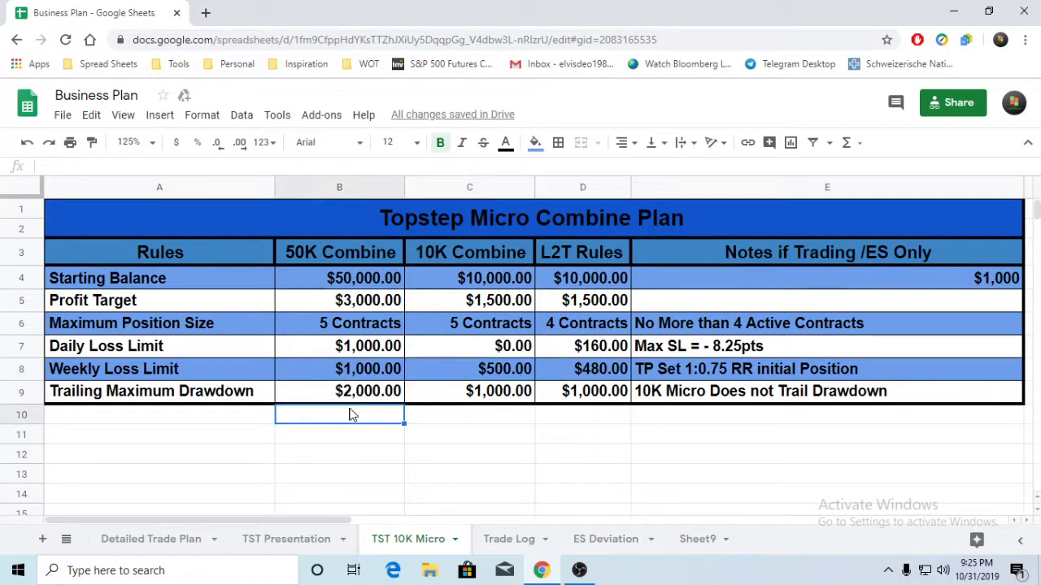
{"action": "left_click", "coordinate": [417, 436]}
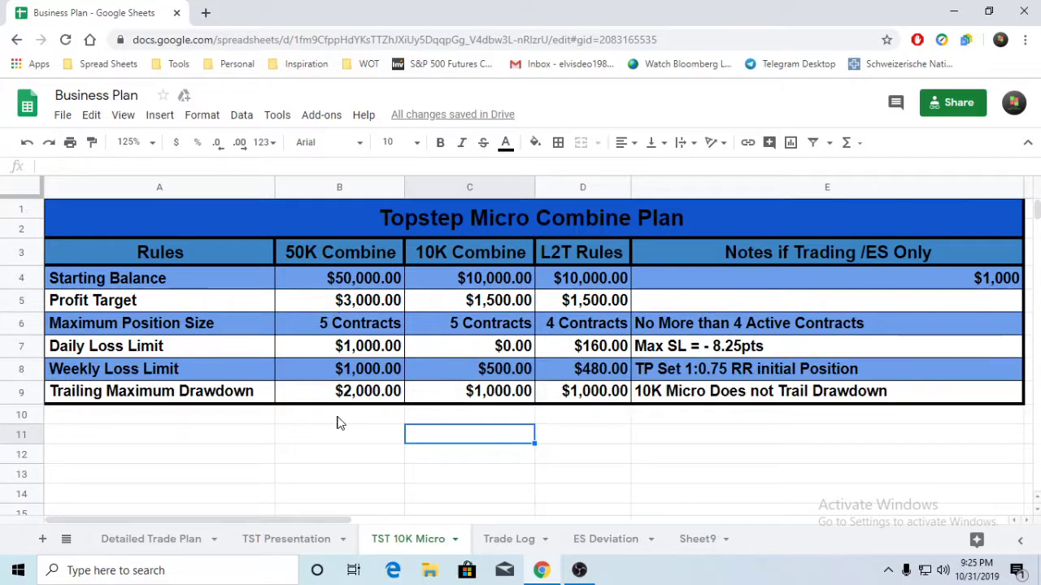
{"action": "left_click", "coordinate": [494, 417]}
{"action": "left_click", "coordinate": [482, 441]}
{"action": "type", "text": "dd"}
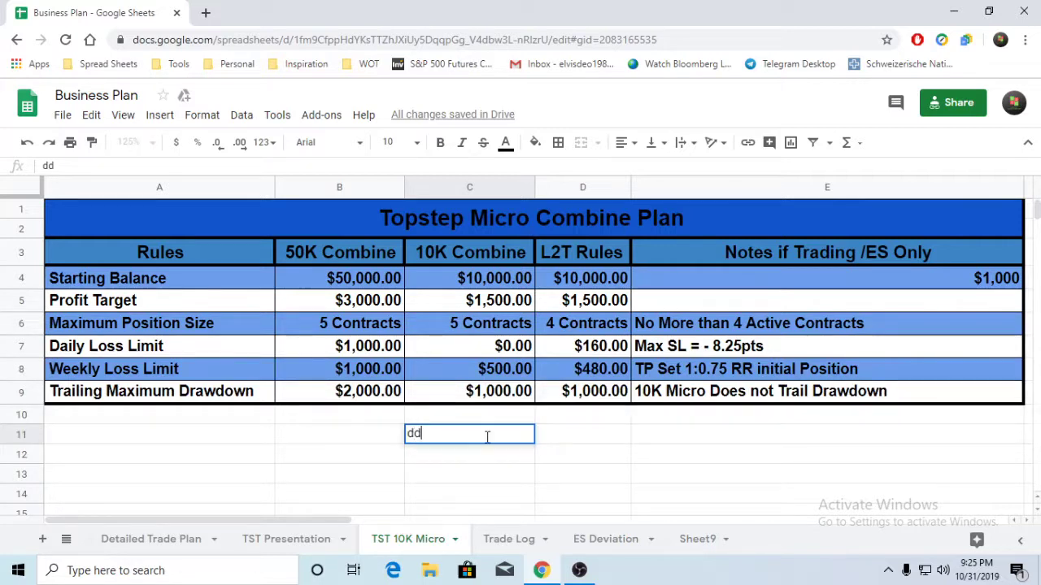
{"action": "key", "text": "BackSpace"}
{"action": "type", "text": "a"}
{"action": "key", "text": "BackSpace"}
{"action": "key", "text": "Left"}
{"action": "left_click", "coordinate": [493, 434]}
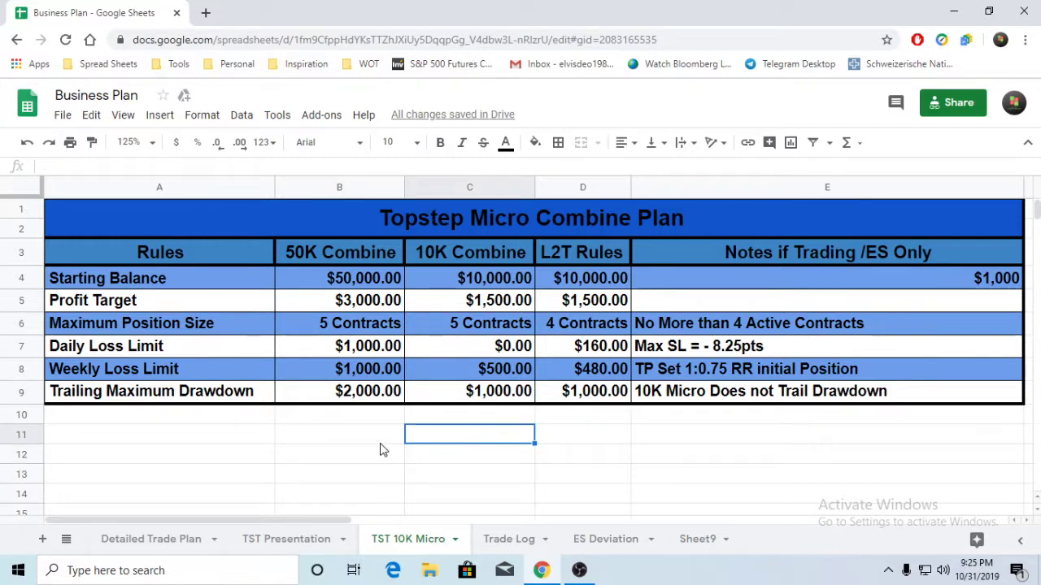
{"action": "key", "text": "Left"}
{"action": "left_click", "coordinate": [474, 441]}
{"action": "left_click", "coordinate": [468, 471]}
{"action": "left_click", "coordinate": [467, 451]}
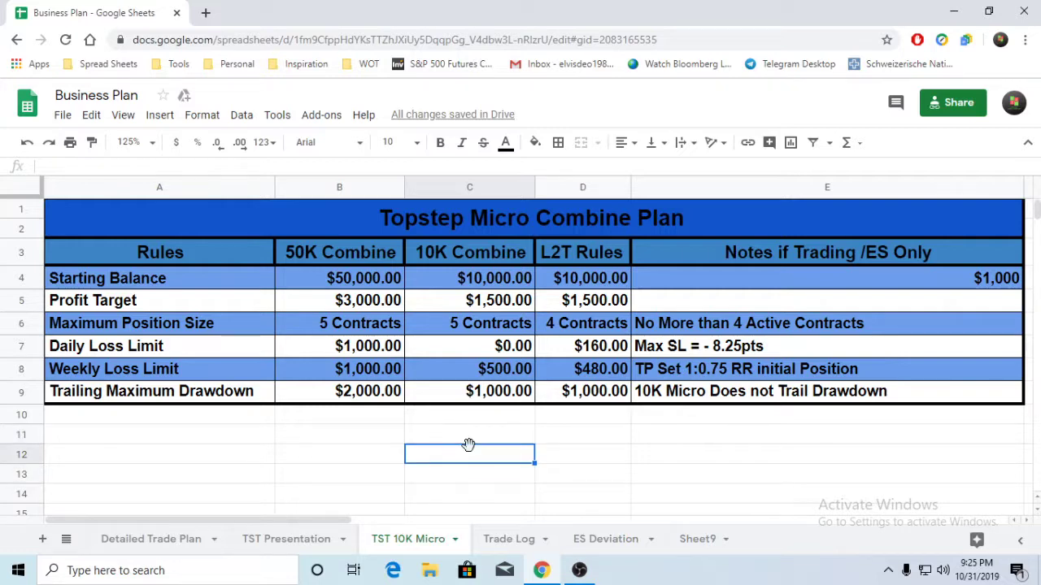
{"action": "left_click", "coordinate": [474, 431]}
{"action": "left_click", "coordinate": [480, 460]}
{"action": "left_click", "coordinate": [483, 478]}
{"action": "left_click", "coordinate": [484, 455]}
{"action": "left_click", "coordinate": [484, 432]}
{"action": "left_click", "coordinate": [487, 457]}
{"action": "type", "text": "s"}
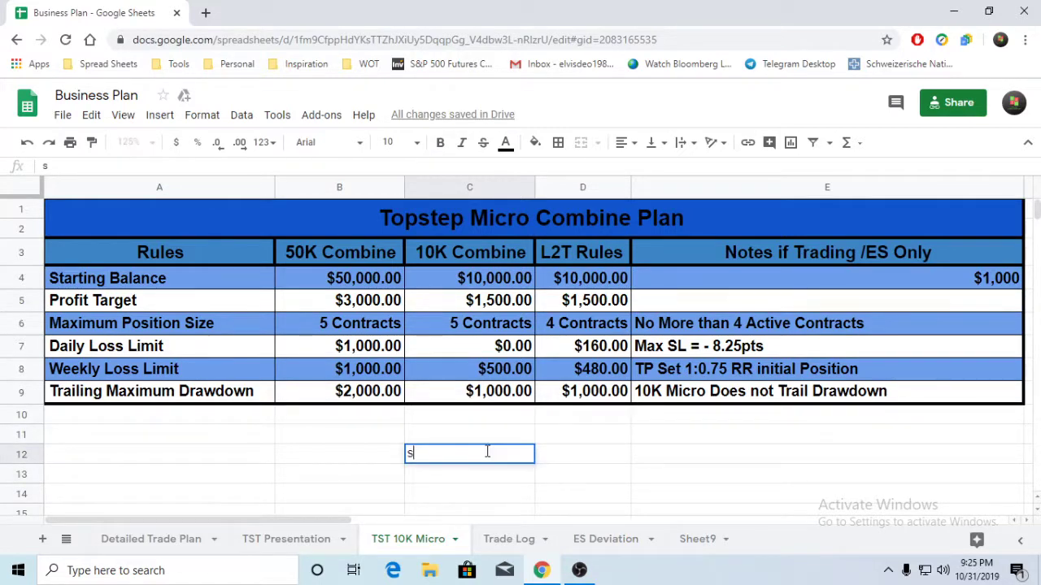
{"action": "key", "text": "BackSpace"}
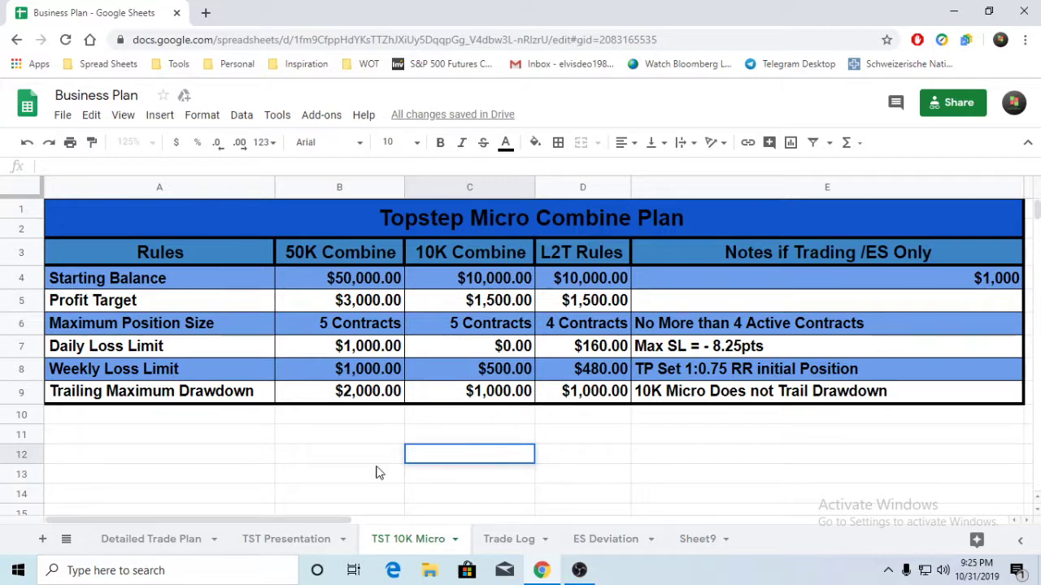
{"action": "left_click", "coordinate": [342, 457]}
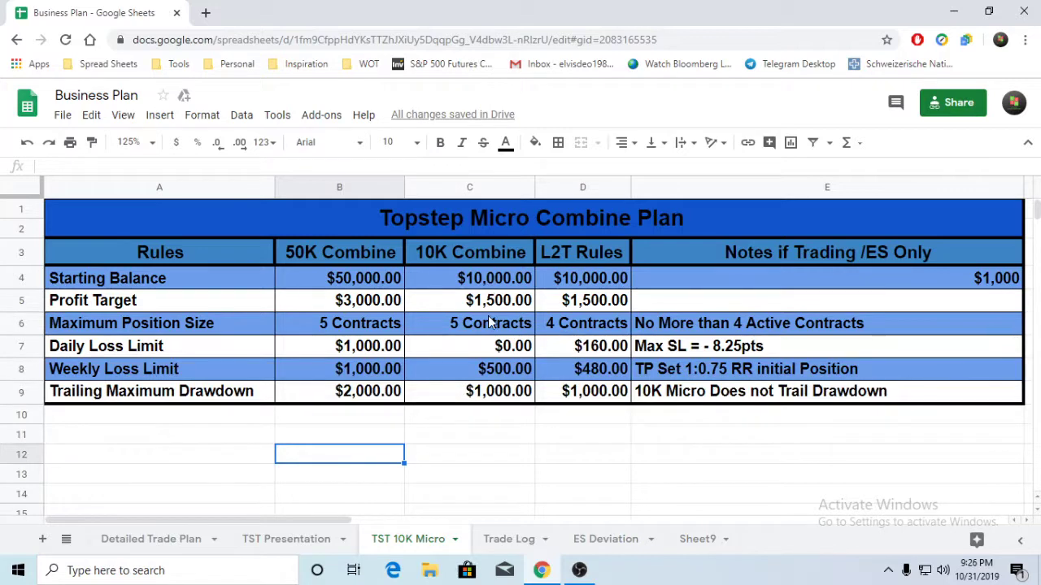
Compare the Trailing Maximum Drawdown entries of the 10K Combine and 50K Combine.
{"action": "left_click", "coordinate": [494, 395]}
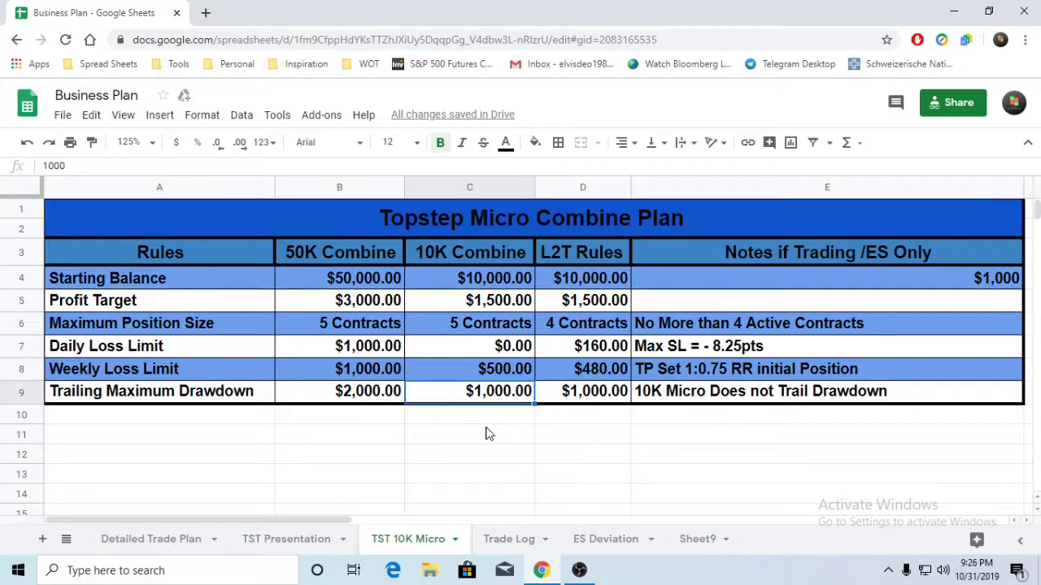
{"action": "left_click", "coordinate": [368, 398]}
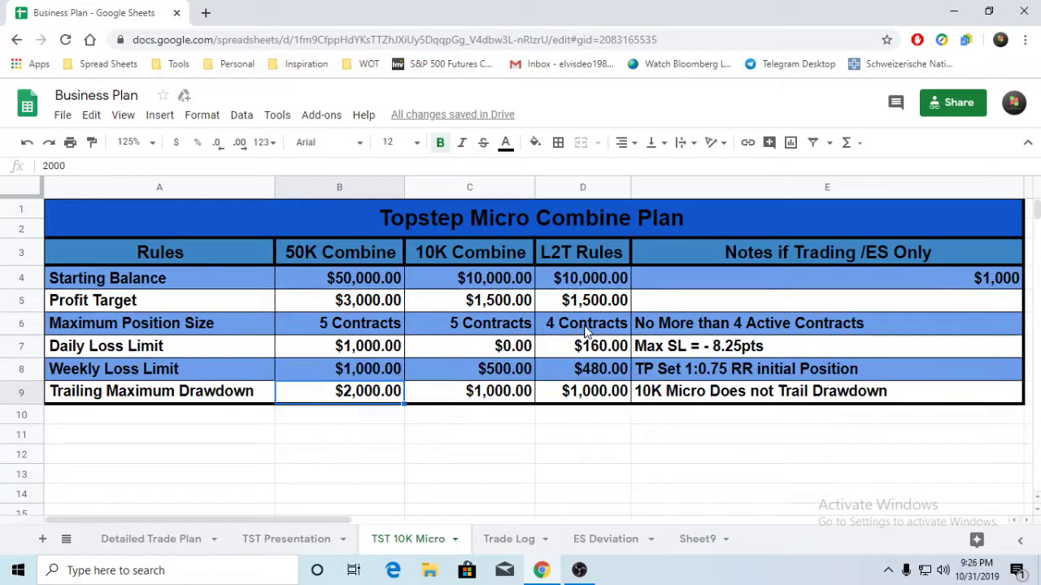
{"action": "left_click", "coordinate": [581, 438]}
{"action": "scroll", "coordinate": [581, 440], "scroll_direction": "down", "scroll_amount": 2}
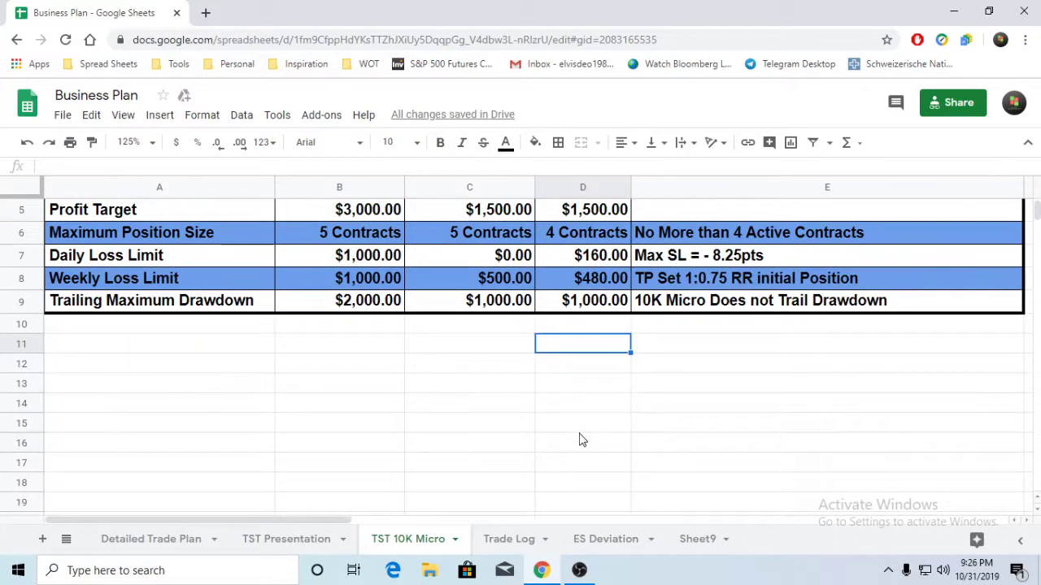
{"action": "scroll", "coordinate": [580, 436], "scroll_direction": "up", "scroll_amount": 2}
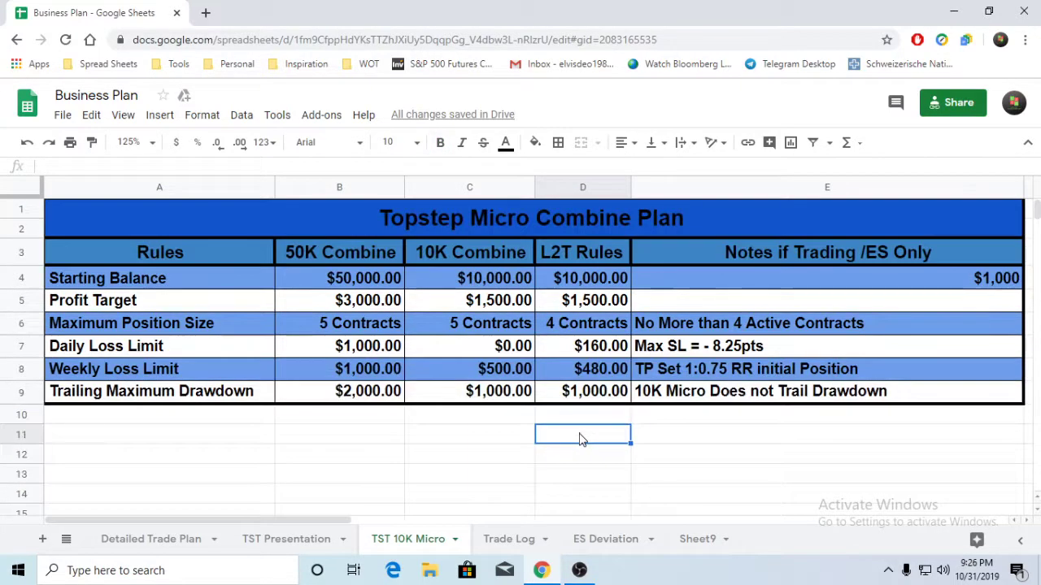
Open Investing.com's S&P 500 Futures page in a new browser tab and go to its streaming chart.
{"action": "left_click", "coordinate": [205, 12]}
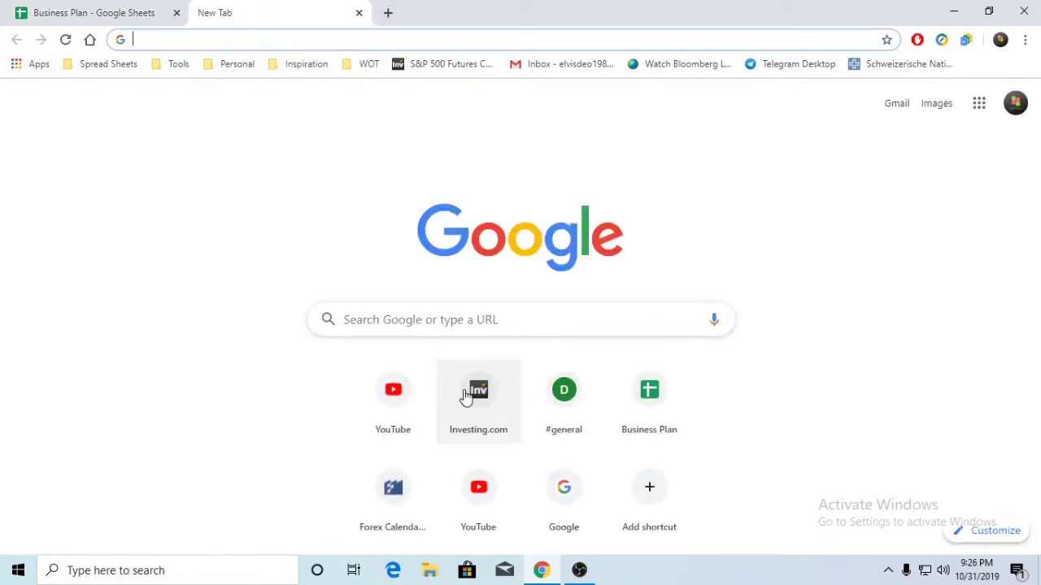
{"action": "left_click", "coordinate": [488, 410]}
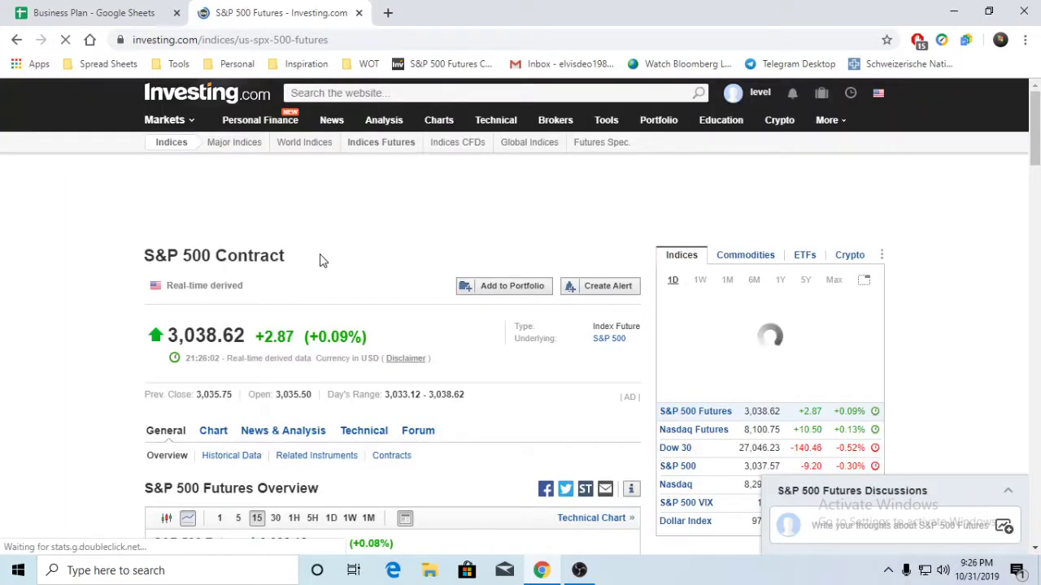
{"action": "scroll", "coordinate": [65, 310], "scroll_direction": "down", "scroll_amount": 2}
{"action": "scroll", "coordinate": [65, 311], "scroll_direction": "down", "scroll_amount": 1}
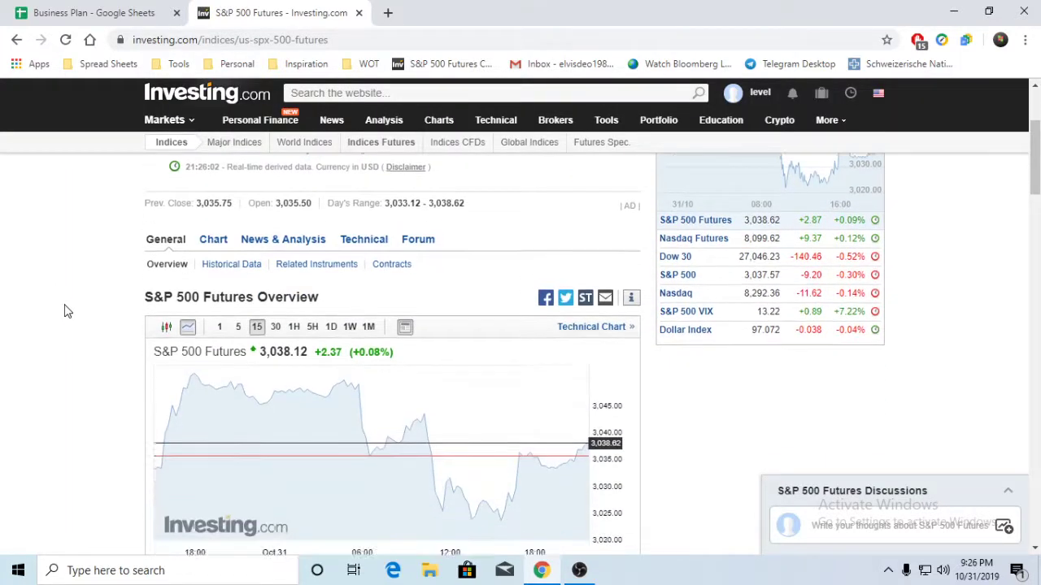
{"action": "left_click", "coordinate": [581, 297]}
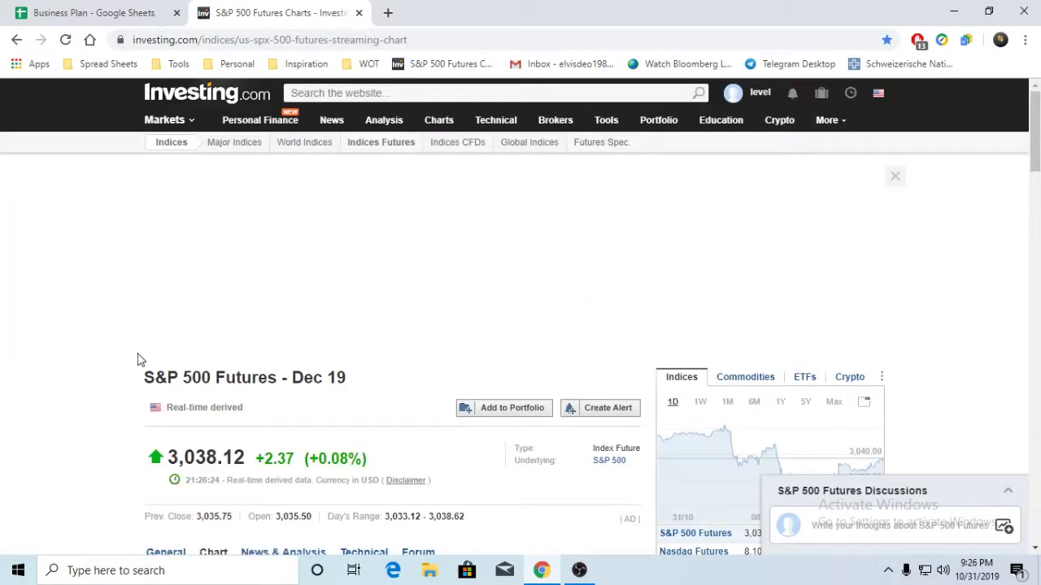
Expand the S&P 500 Futures streaming chart to full screen and load the saved ES chart layout.
{"action": "scroll", "coordinate": [59, 356], "scroll_direction": "down", "scroll_amount": 4}
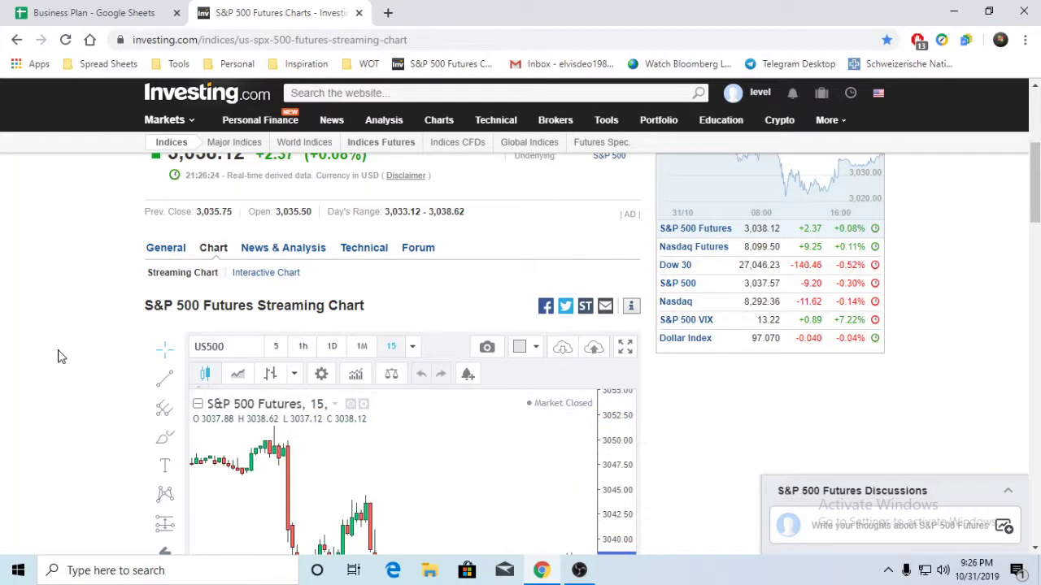
{"action": "scroll", "coordinate": [59, 356], "scroll_direction": "up", "scroll_amount": 1}
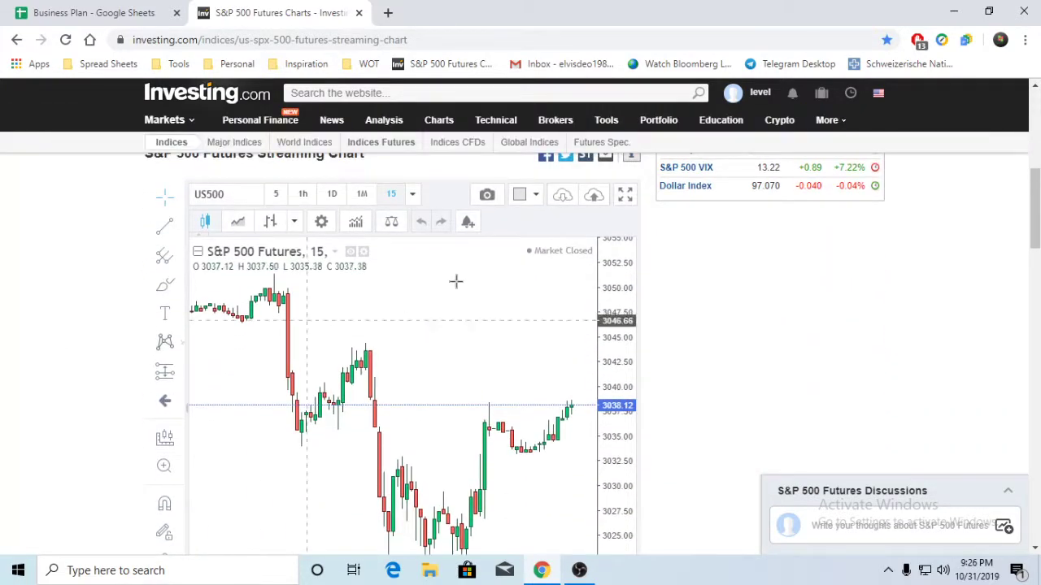
{"action": "left_click", "coordinate": [625, 195]}
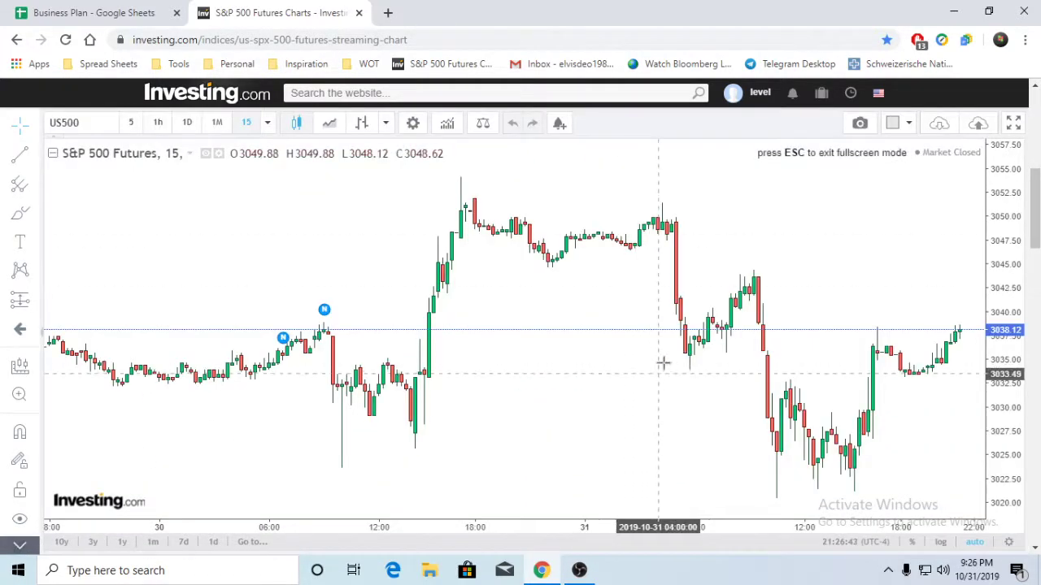
{"action": "left_click", "coordinate": [939, 126]}
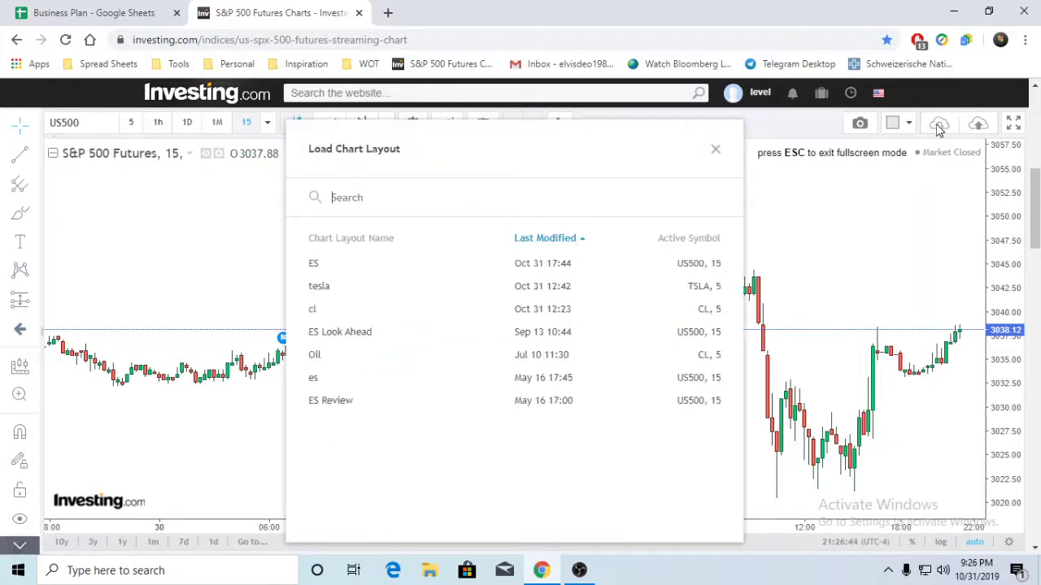
{"action": "left_click", "coordinate": [387, 275]}
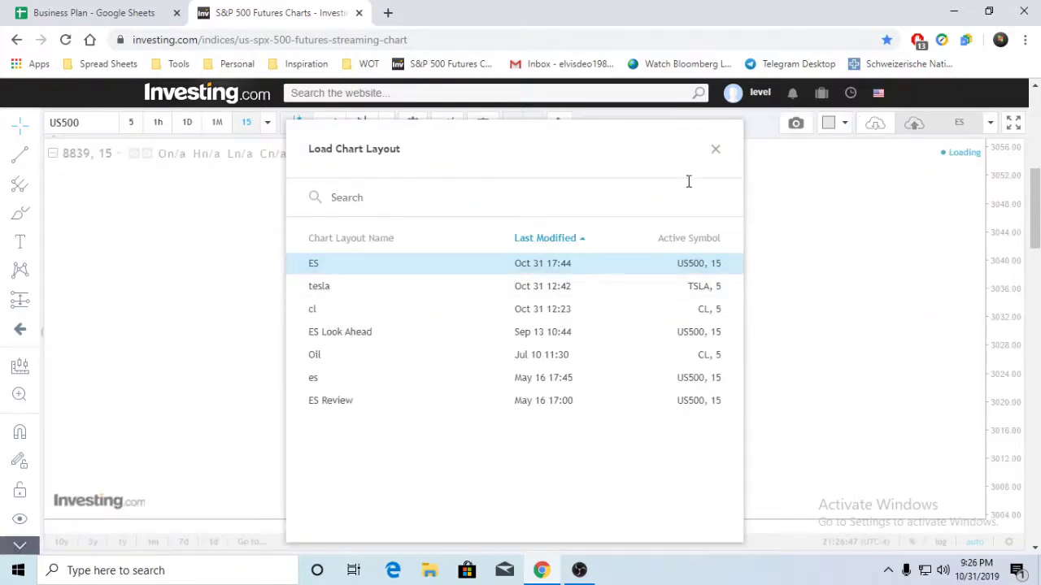
{"action": "left_click", "coordinate": [714, 151]}
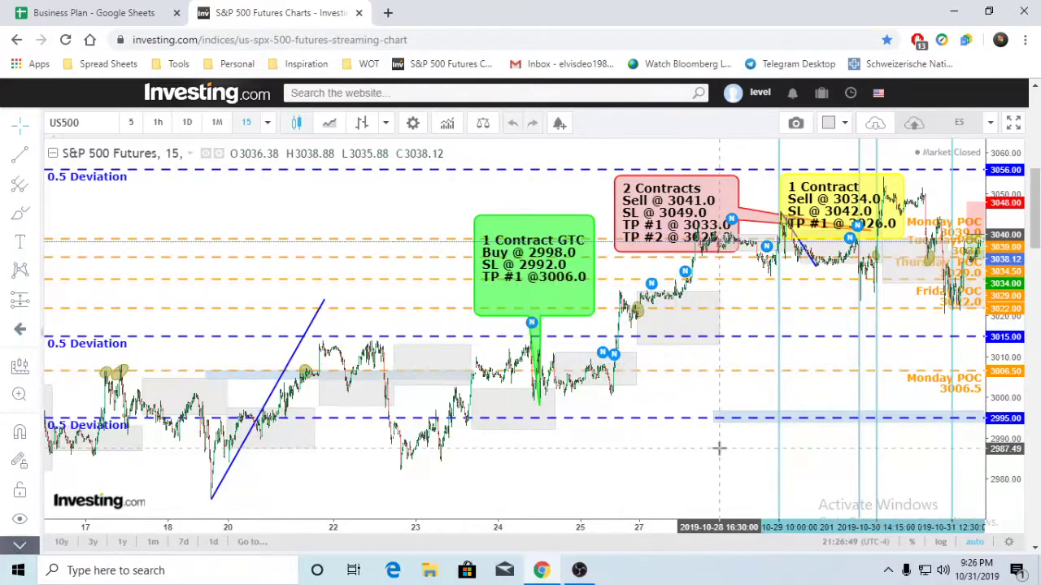
Examine the short position drawn beside the latest candles, including its stop, target and risk/reward ratio.
{"action": "left_click_drag", "start_coordinate": [718, 446], "coordinate": [508, 486]}
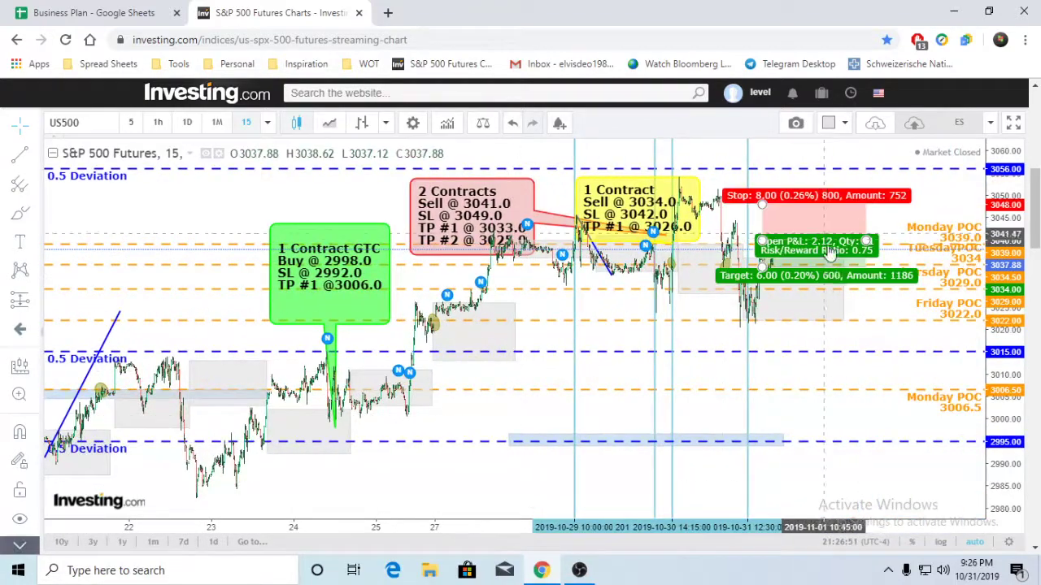
{"action": "scroll", "coordinate": [979, 379], "scroll_direction": "up", "scroll_amount": 2}
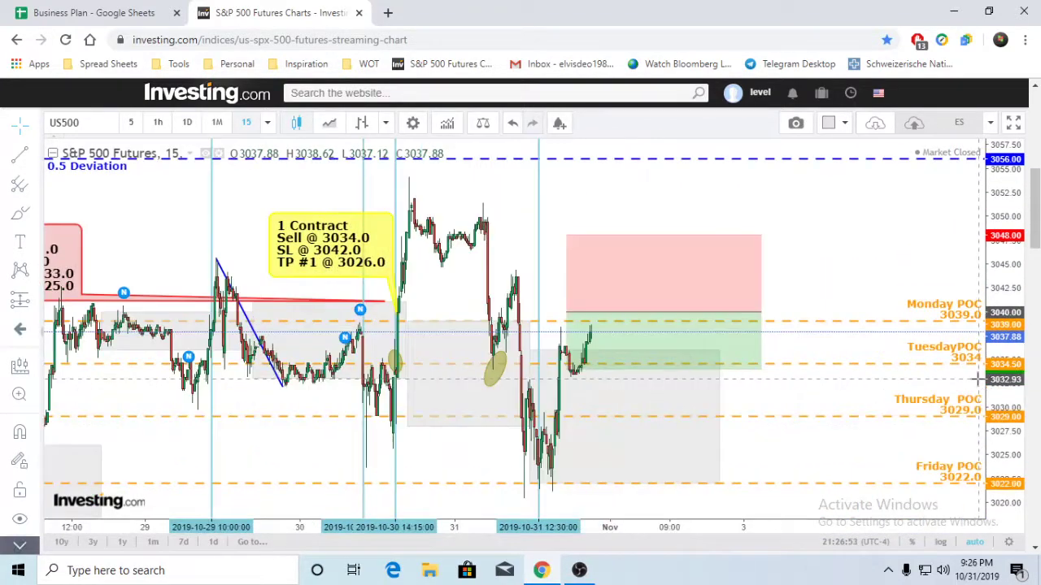
{"action": "left_click_drag", "start_coordinate": [877, 257], "coordinate": [832, 264]}
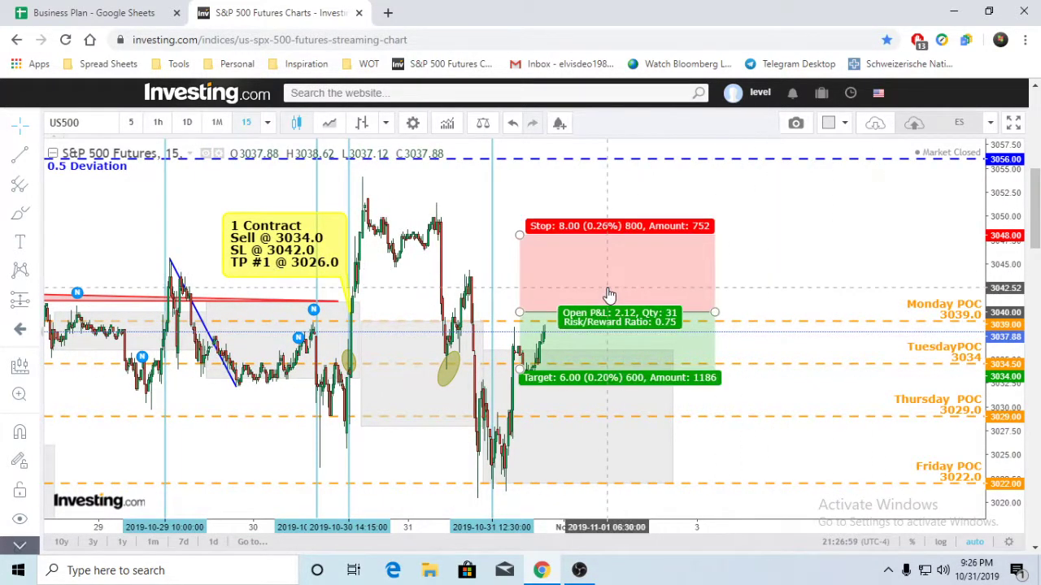
{"action": "left_click_drag", "start_coordinate": [783, 272], "coordinate": [683, 269]}
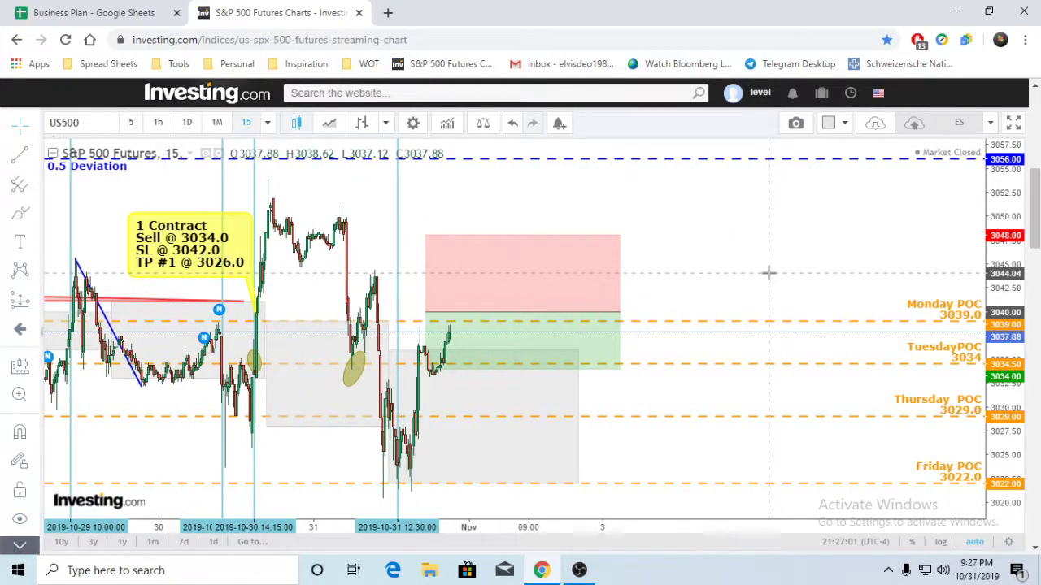
Examine the latest candles and the drawn short position against the weekday POC levels on the 15-minute chart.
{"action": "left_click_drag", "start_coordinate": [766, 272], "coordinate": [657, 272]}
{"action": "left_click_drag", "start_coordinate": [1006, 279], "coordinate": [1006, 291]}
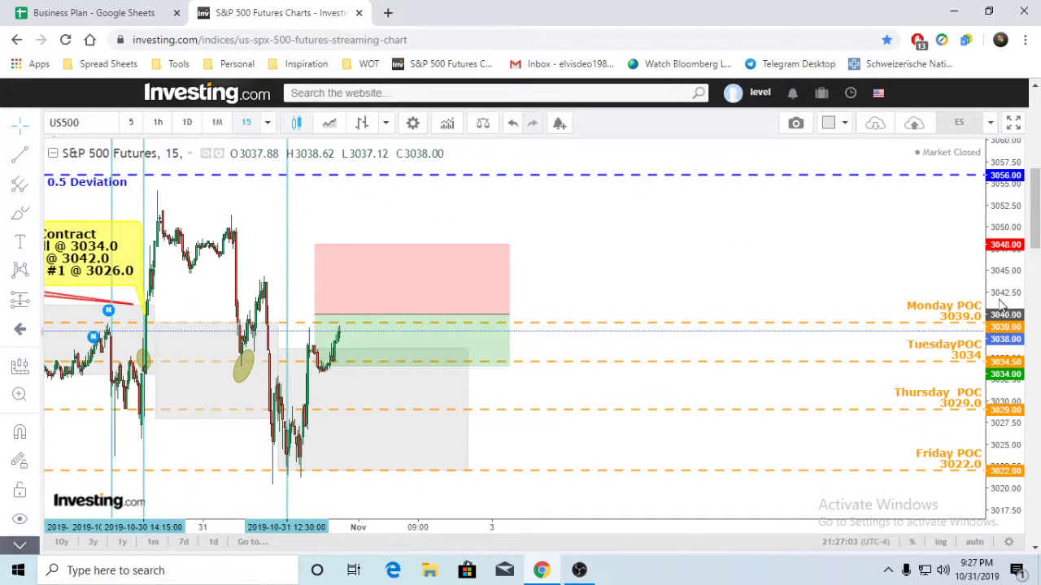
{"action": "mouse_move", "coordinate": [735, 269]}
{"action": "left_mouse_down"}
{"action": "mouse_move", "coordinate": [748, 269]}
{"action": "mouse_move", "coordinate": [734, 262]}
{"action": "left_mouse_up"}
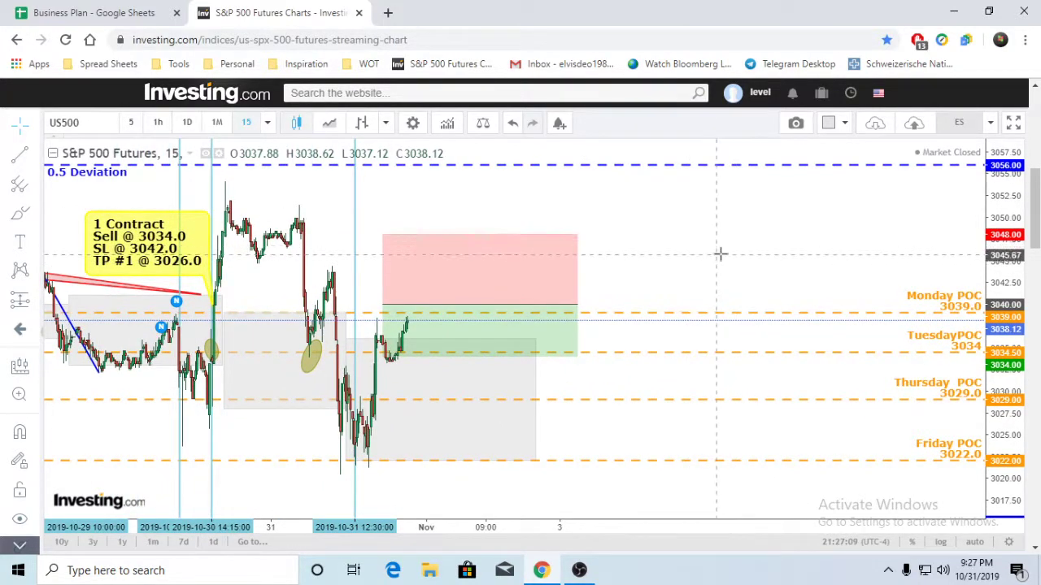
{"action": "left_click_drag", "start_coordinate": [709, 276], "coordinate": [804, 289]}
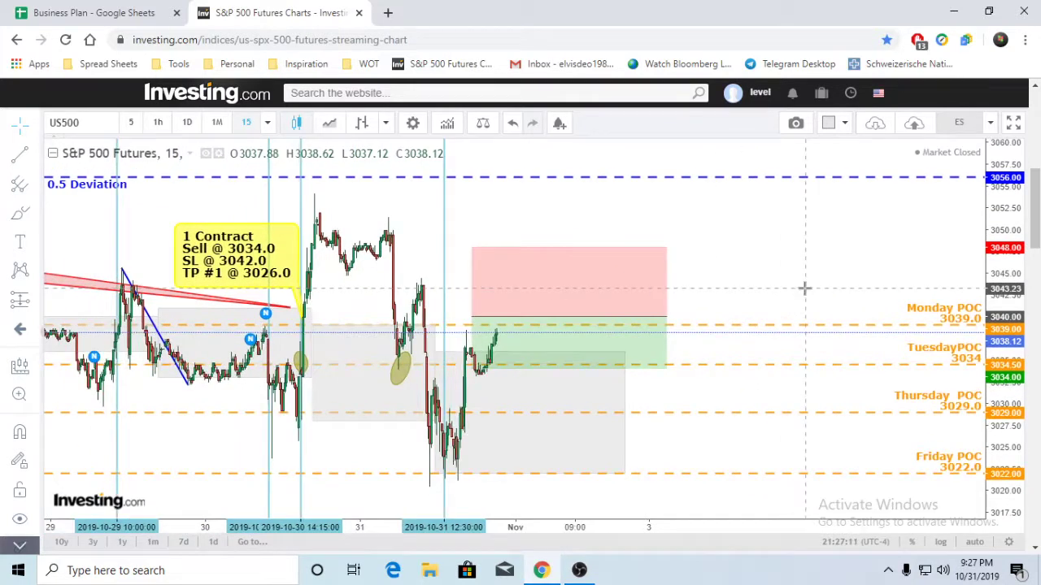
{"action": "scroll", "coordinate": [1000, 398], "scroll_direction": "up", "scroll_amount": 2}
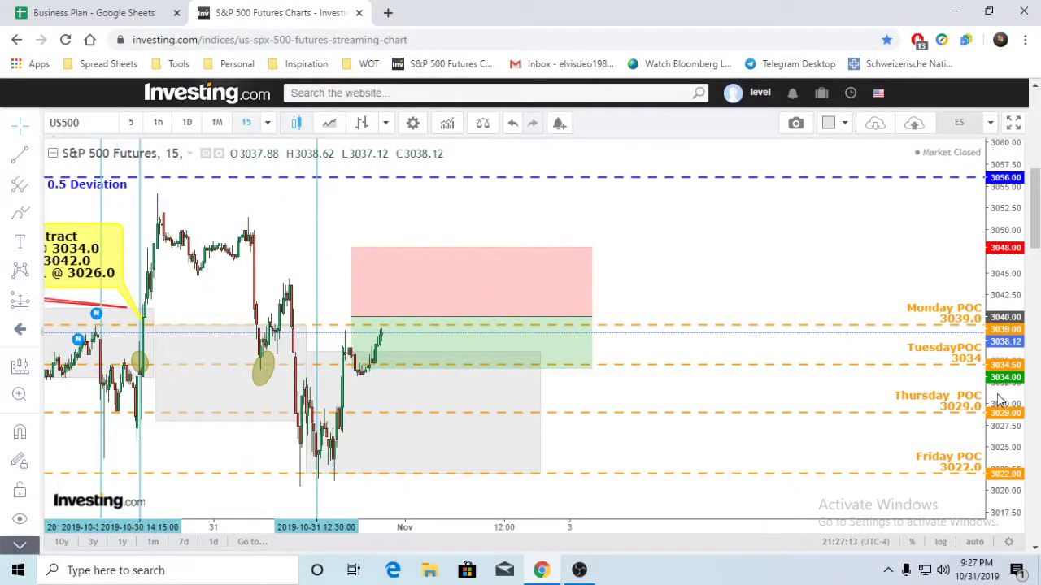
{"action": "scroll", "coordinate": [1000, 398], "scroll_direction": "down", "scroll_amount": 1}
{"action": "left_click_drag", "start_coordinate": [1000, 398], "coordinate": [991, 362]}
{"action": "left_click_drag", "start_coordinate": [802, 235], "coordinate": [843, 255]}
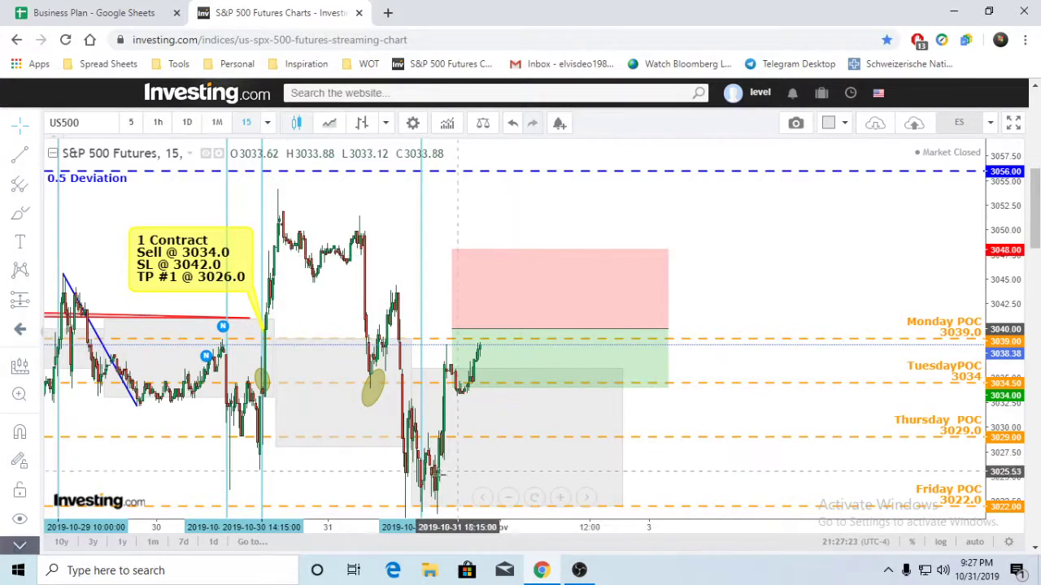
Examine the recent swings and the earlier annotated sell setups on the chart, and return to the Business Plan spreadsheet.
{"action": "left_click", "coordinate": [483, 350]}
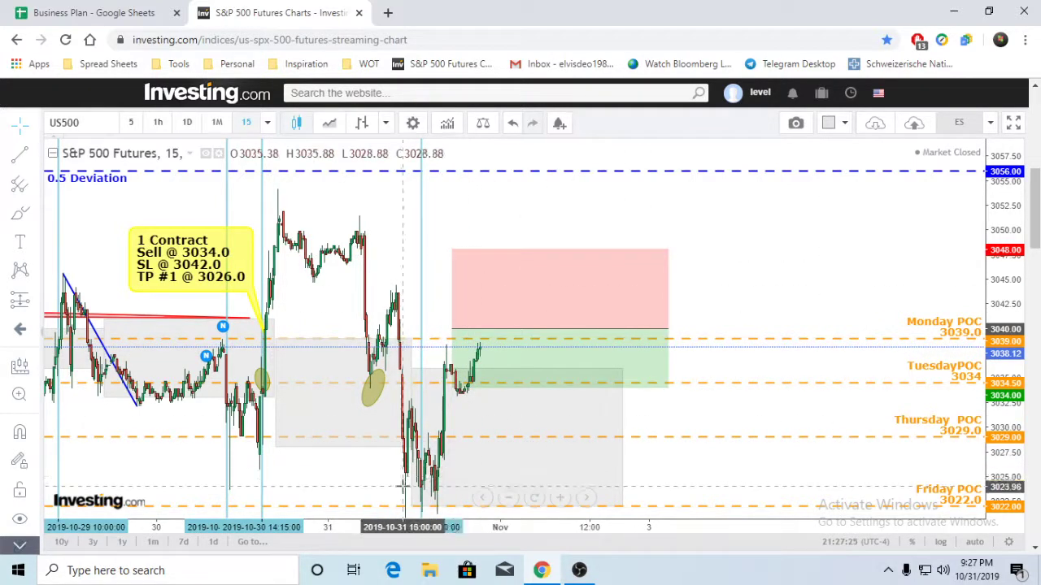
{"action": "left_click", "coordinate": [407, 447]}
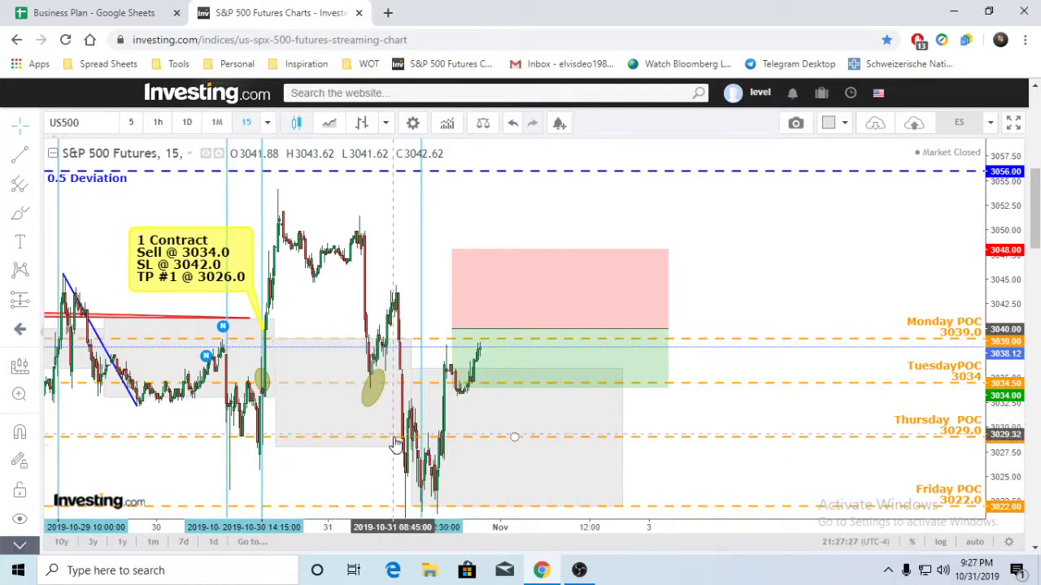
{"action": "left_click", "coordinate": [336, 464]}
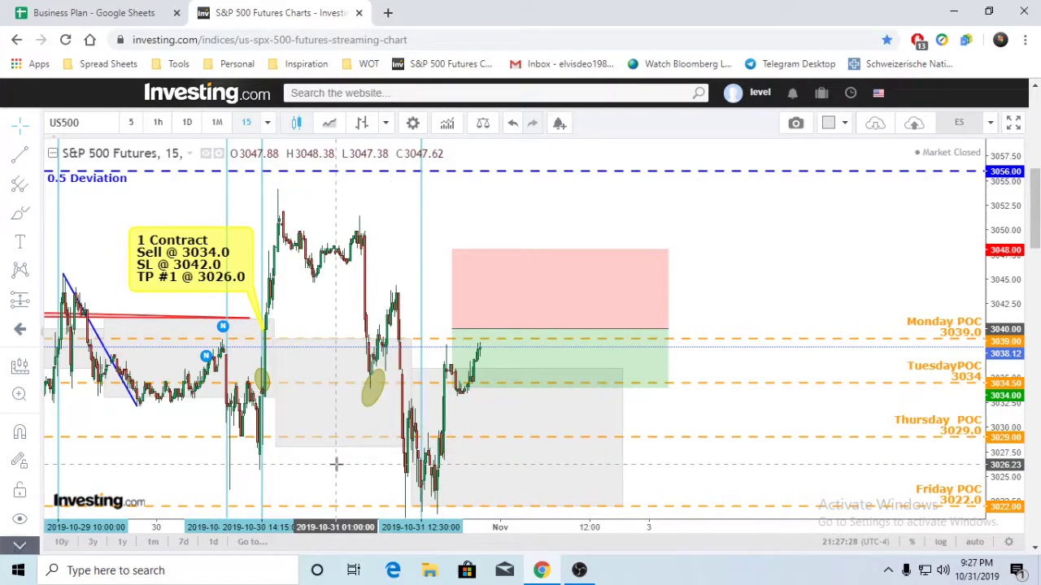
{"action": "left_click_drag", "start_coordinate": [327, 481], "coordinate": [328, 467]}
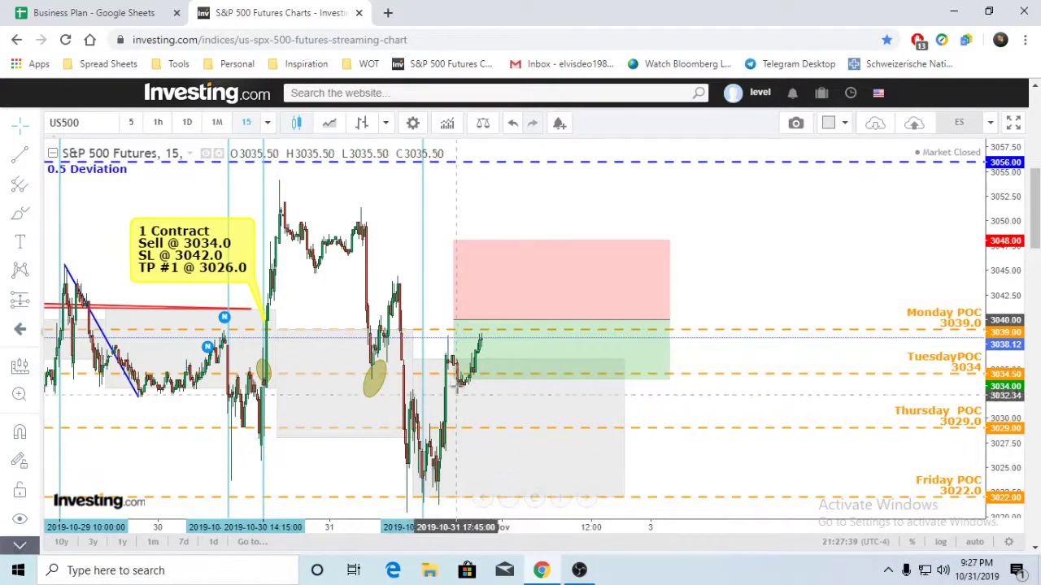
{"action": "mouse_move", "coordinate": [745, 404]}
{"action": "left_mouse_down"}
{"action": "mouse_move", "coordinate": [642, 409]}
{"action": "mouse_move", "coordinate": [744, 411]}
{"action": "left_mouse_up"}
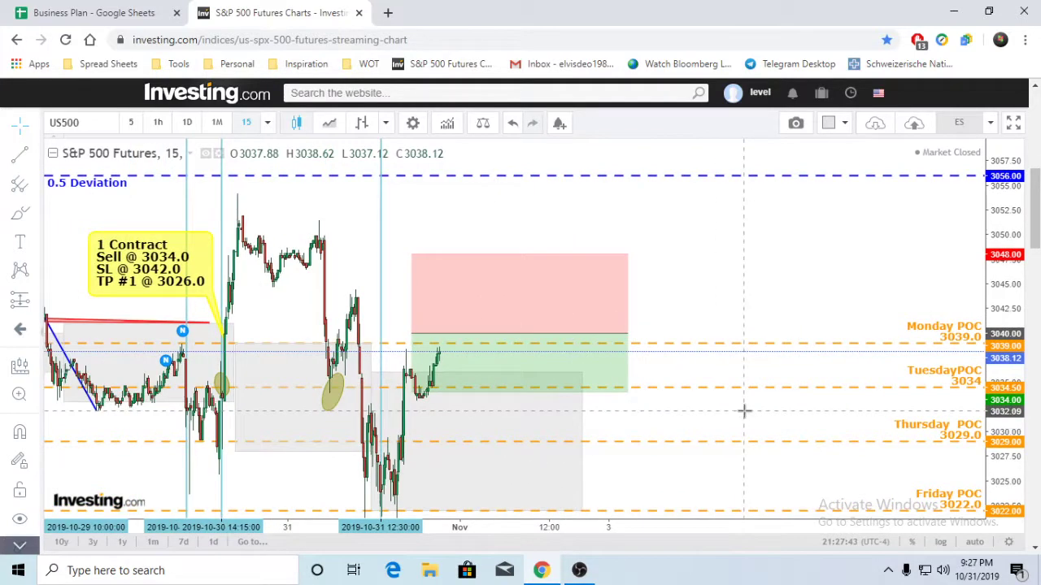
{"action": "scroll", "coordinate": [747, 411], "scroll_direction": "down", "scroll_amount": 5}
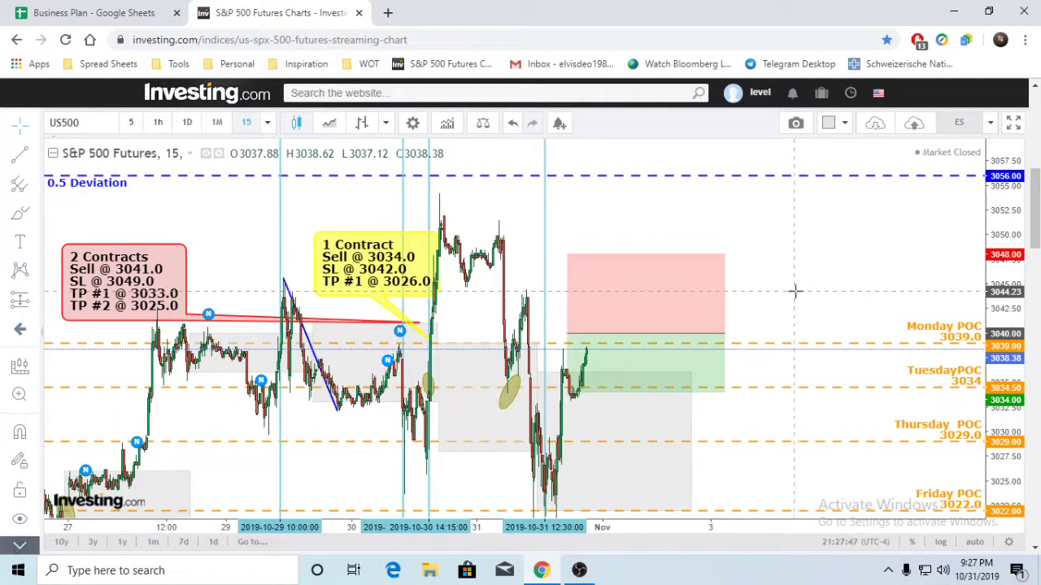
{"action": "left_click_drag", "start_coordinate": [795, 290], "coordinate": [715, 290]}
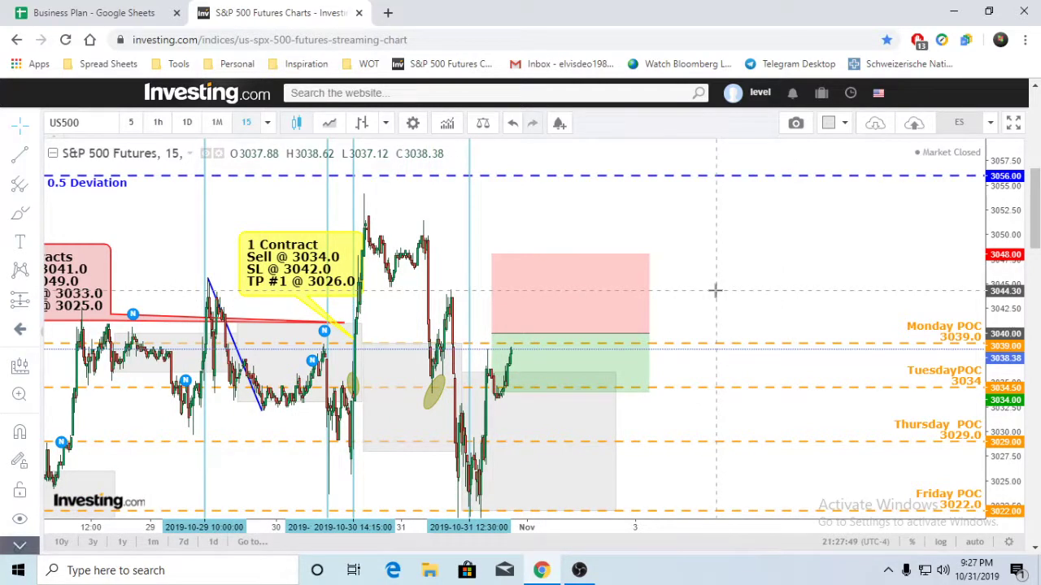
{"action": "left_click", "coordinate": [94, 13]}
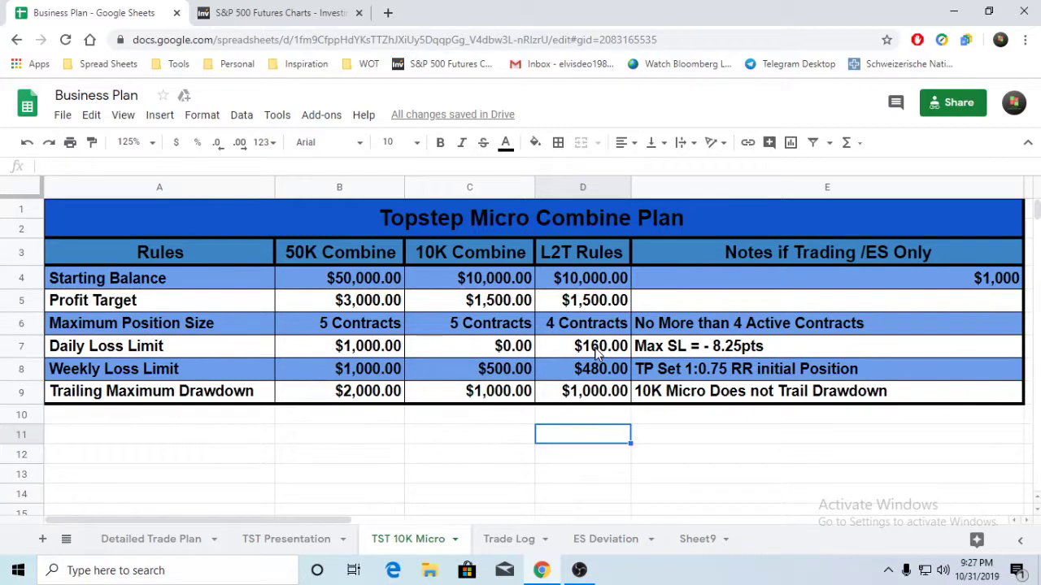
{"action": "type", "text": "s"}
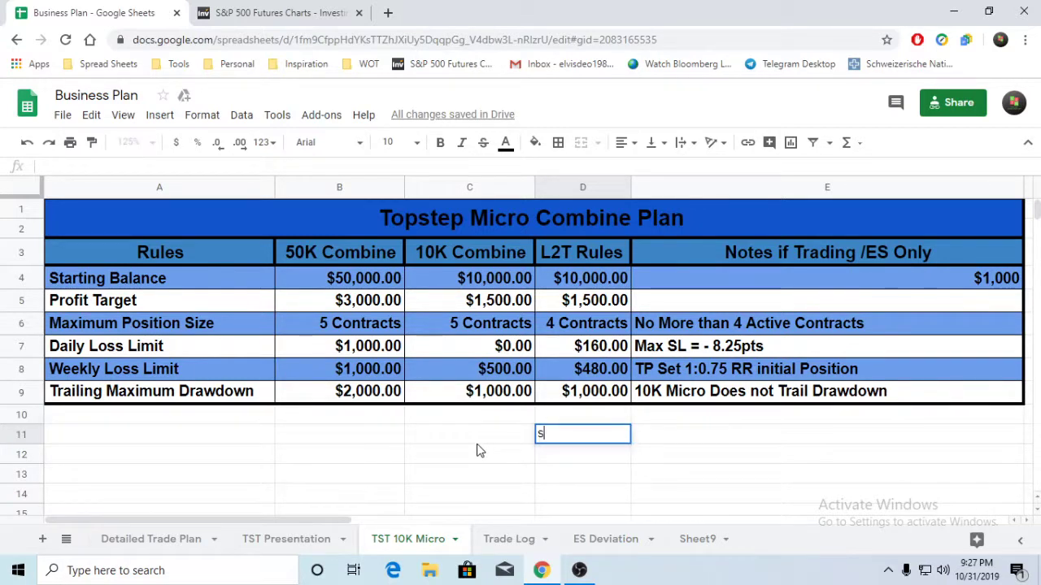
{"action": "type", "text": "ss"}
{"action": "key", "text": "BackSpace"}
{"action": "key", "text": "BackSpace"}
{"action": "key", "text": "BackSpace"}
{"action": "left_click", "coordinate": [472, 452]}
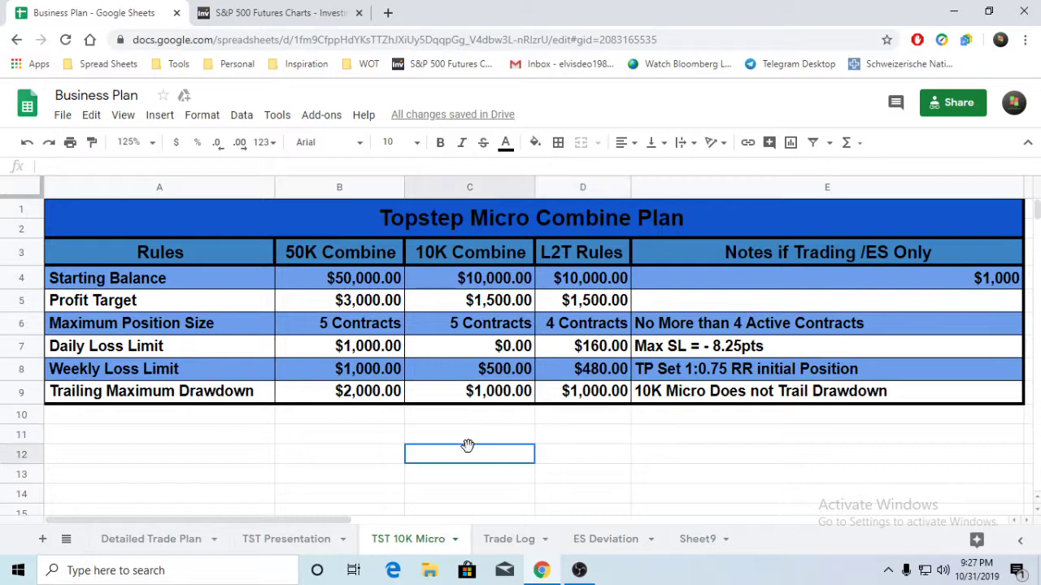
{"action": "left_click", "coordinate": [546, 439]}
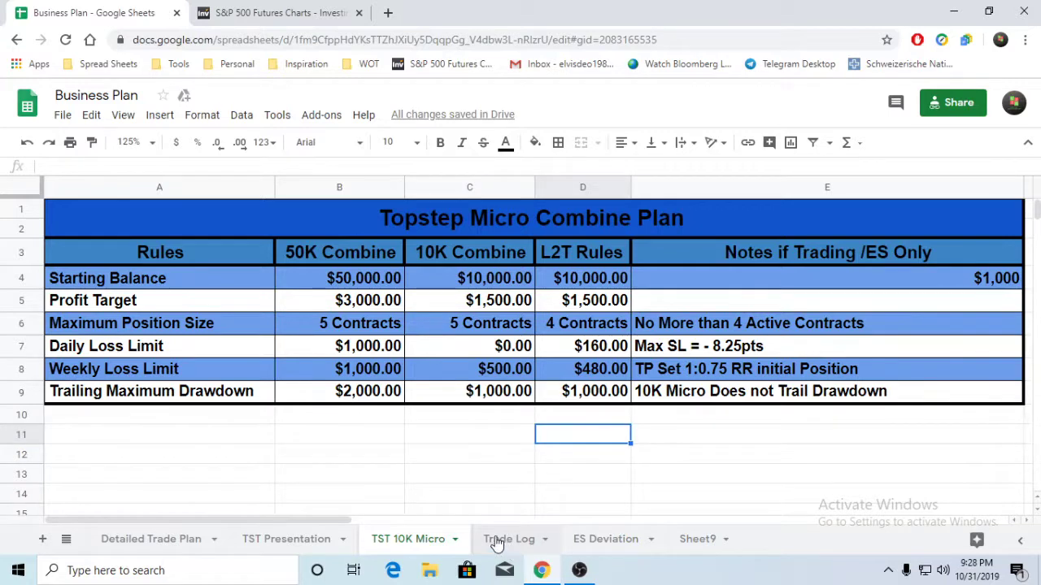
Open the ES Deviation sheet and inspect the two stop calculations in cells G3 and G4.
{"action": "left_click", "coordinate": [573, 539]}
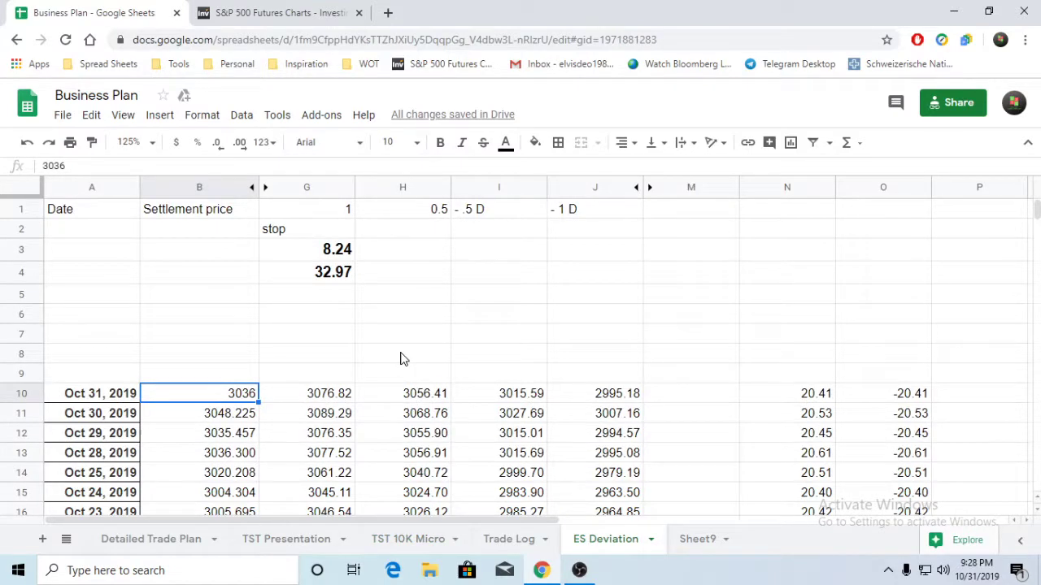
{"action": "left_click", "coordinate": [316, 273]}
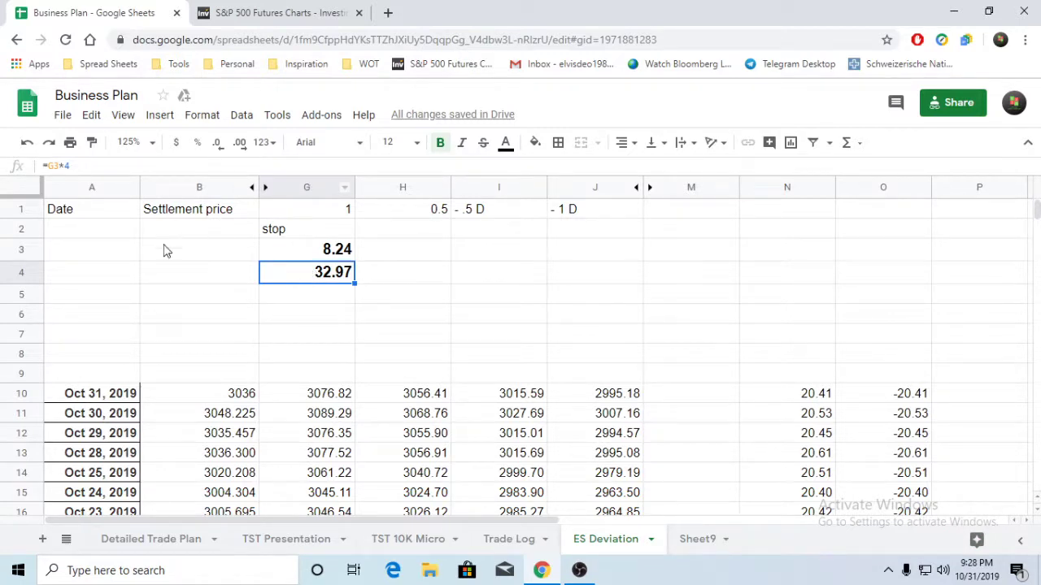
{"action": "left_click", "coordinate": [331, 303]}
{"action": "left_click", "coordinate": [315, 254]}
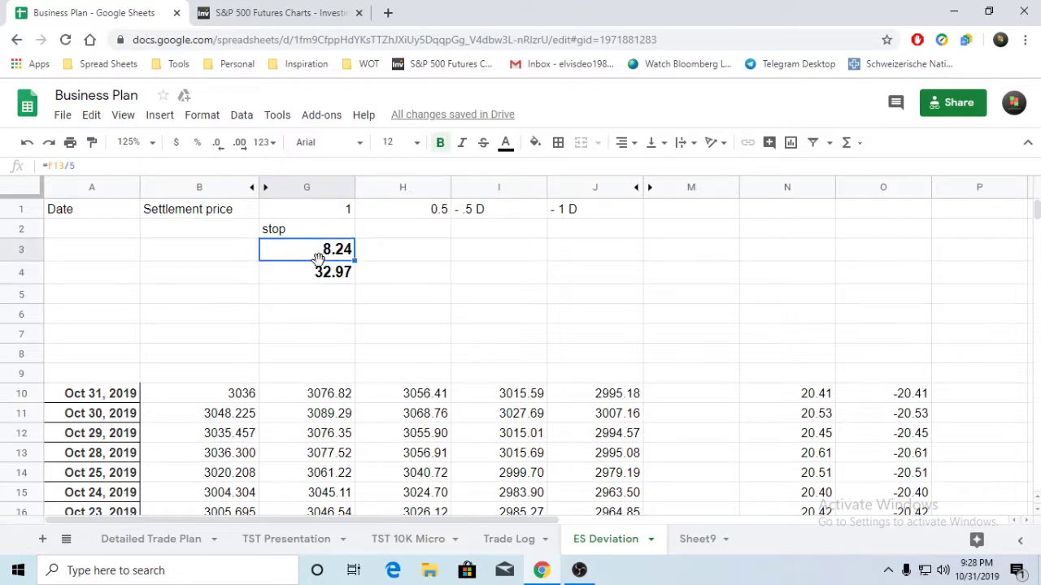
{"action": "left_click", "coordinate": [322, 279]}
{"action": "left_click", "coordinate": [317, 255]}
{"action": "left_click", "coordinate": [318, 279]}
{"action": "left_click", "coordinate": [314, 259]}
{"action": "left_click", "coordinate": [383, 298]}
{"action": "left_click", "coordinate": [325, 255]}
{"action": "left_click", "coordinate": [301, 277]}
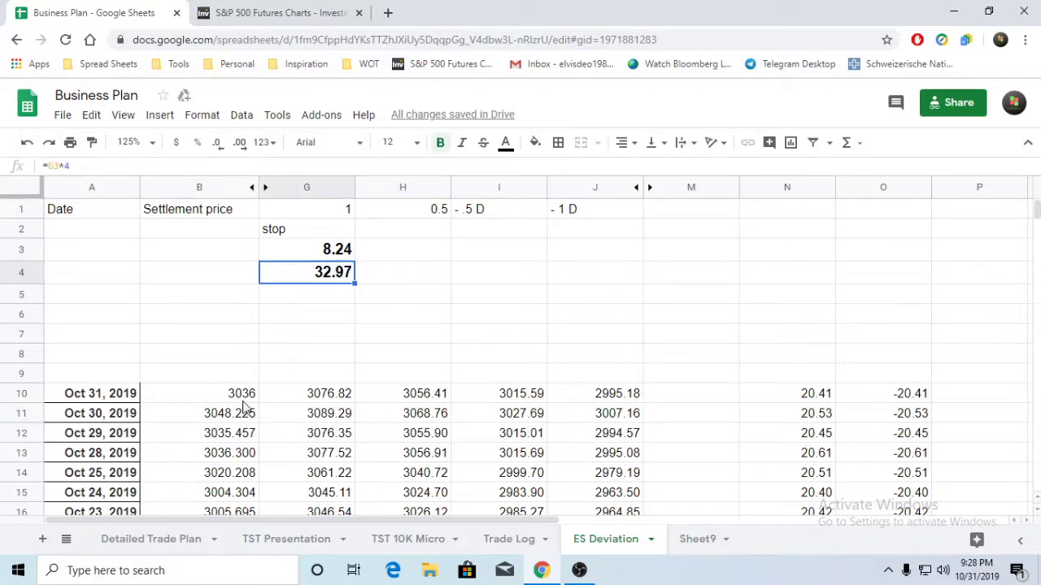
{"action": "left_click", "coordinate": [469, 301]}
{"action": "left_click", "coordinate": [536, 397]}
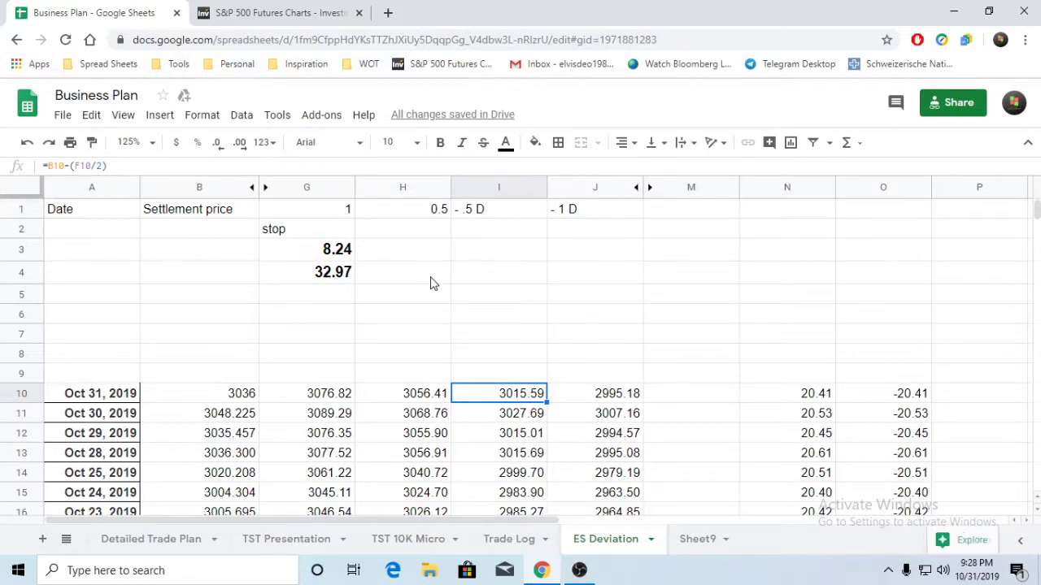
{"action": "type", "text": "aaaa"}
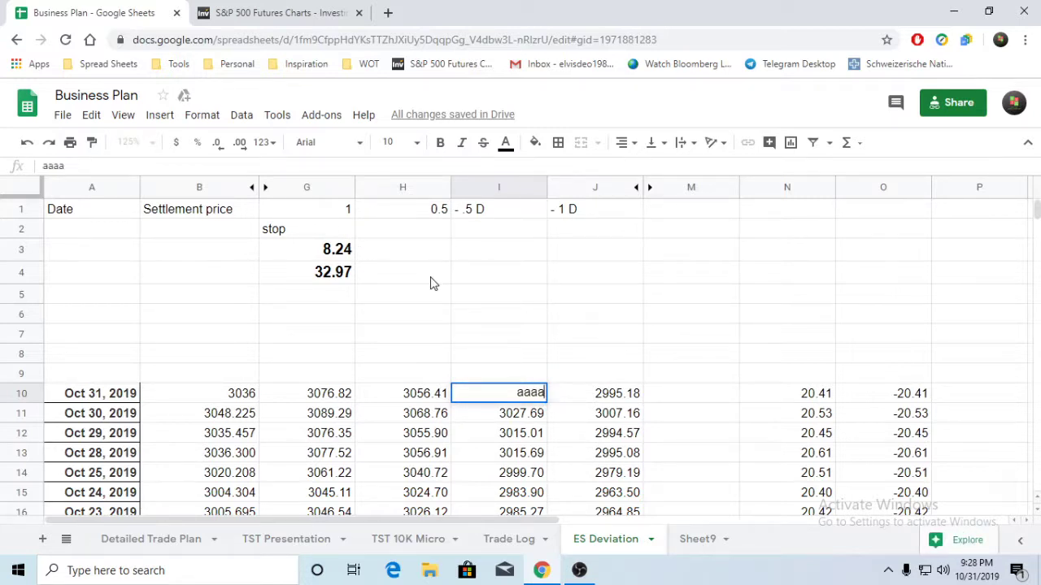
{"action": "left_click", "coordinate": [481, 293]}
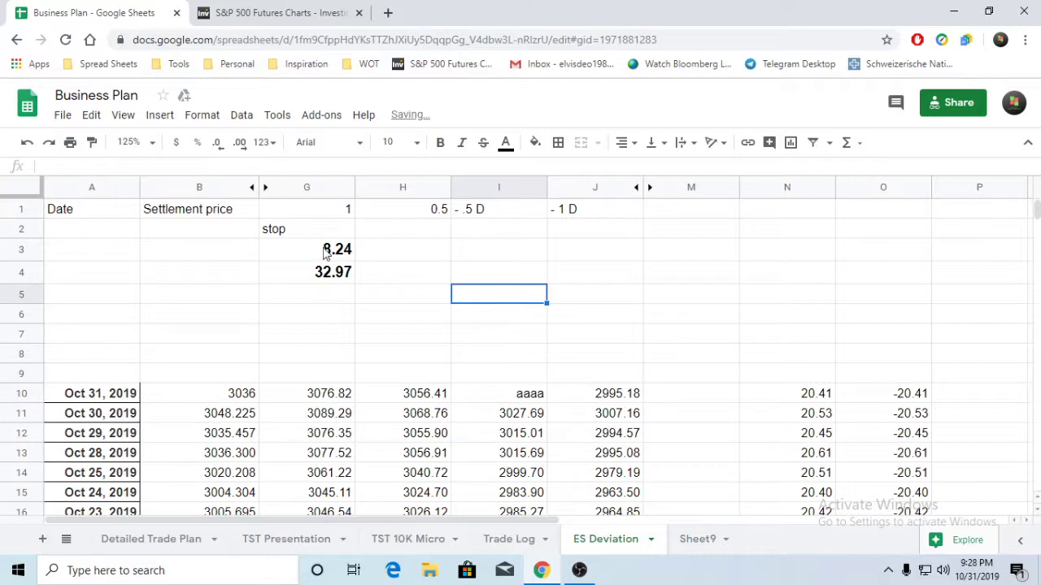
{"action": "left_click", "coordinate": [27, 142]}
{"action": "left_click", "coordinate": [488, 298]}
Check the stop value in G3, and change the Daily Loss Limit note on the TST 10K Micro sheet to "Max SL = - 8.0pts".
{"action": "left_click", "coordinate": [348, 252]}
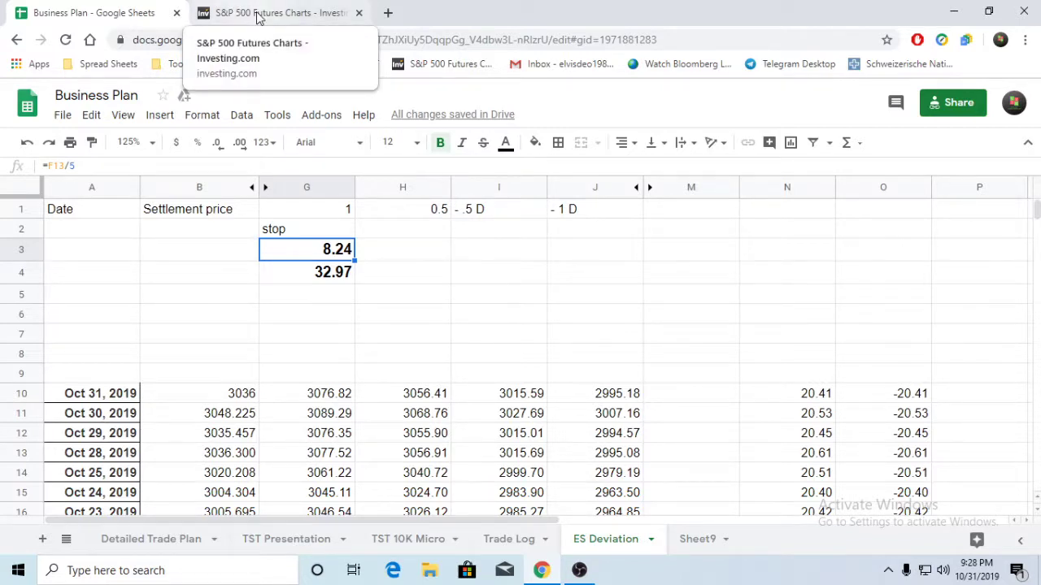
{"action": "left_click", "coordinate": [411, 541]}
{"action": "double_click", "coordinate": [738, 346]}
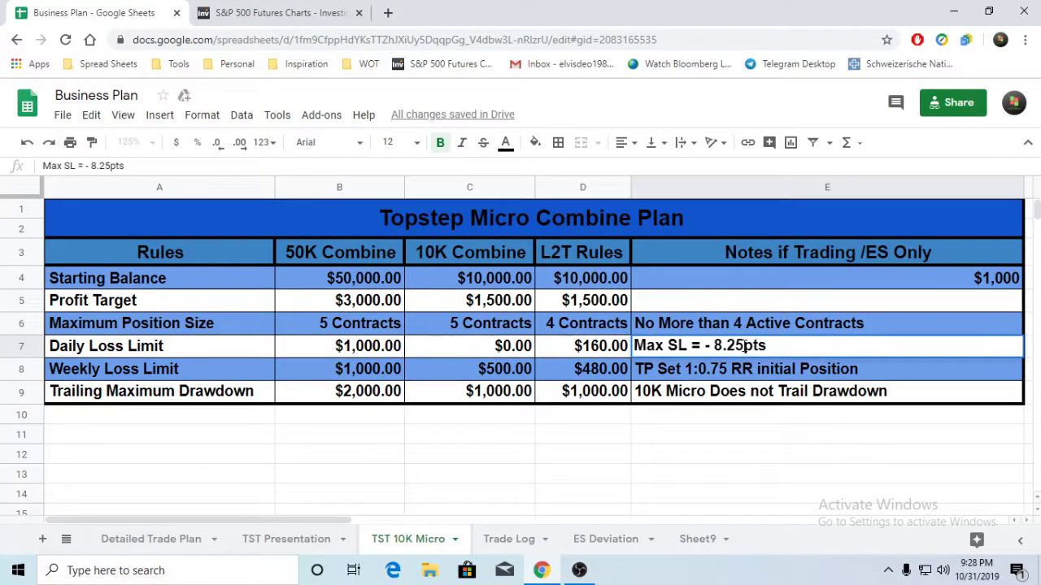
{"action": "key", "text": "BackSpace"}
{"action": "key", "text": "BackSpace"}
{"action": "type", "text": "0"}
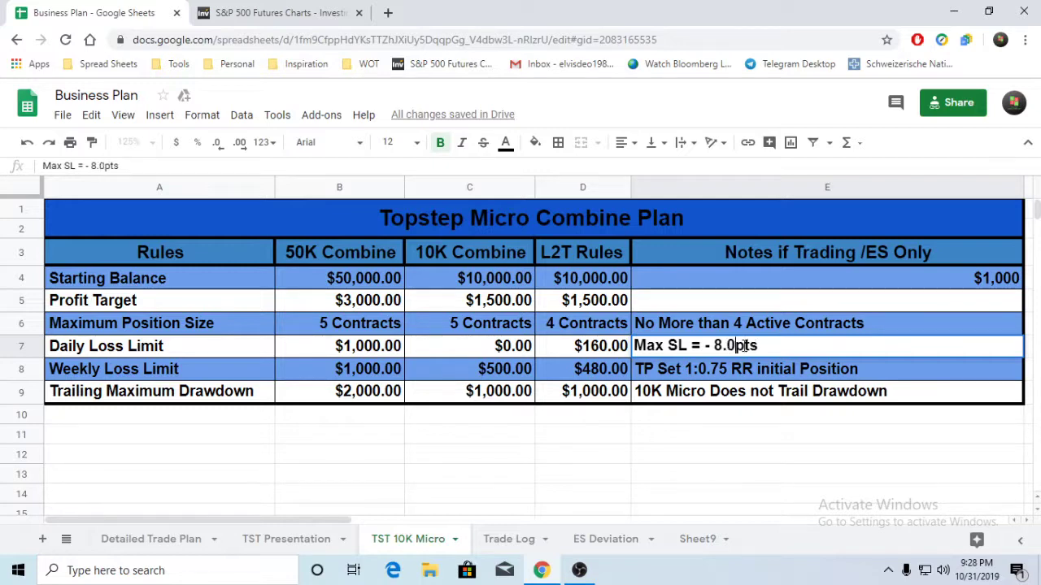
{"action": "left_click", "coordinate": [699, 462]}
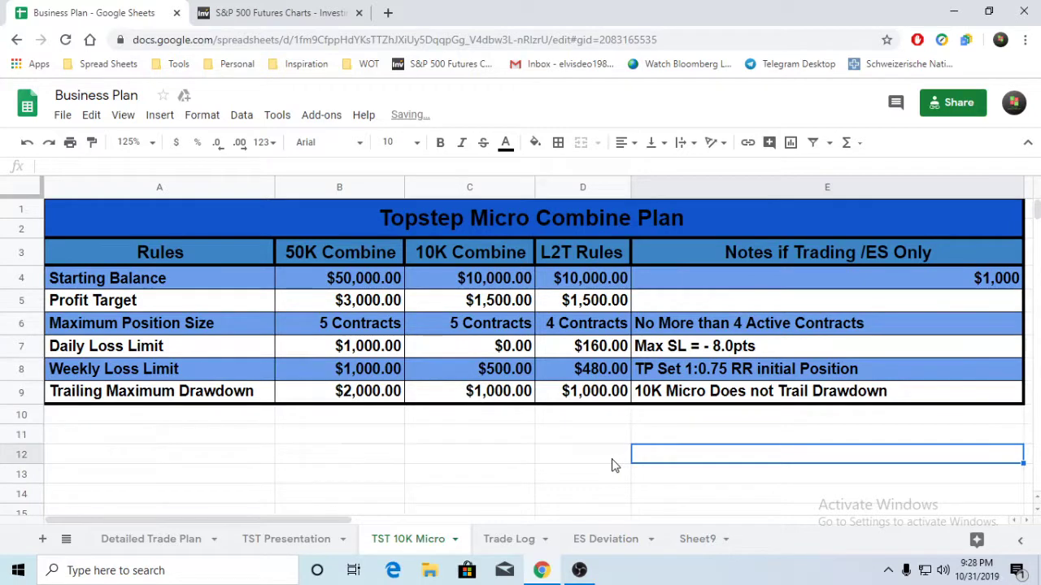
Enter 5 in cell C12 and 8 in cell D12 below the Topstep Micro Combine Plan table.
{"action": "left_click", "coordinate": [486, 458]}
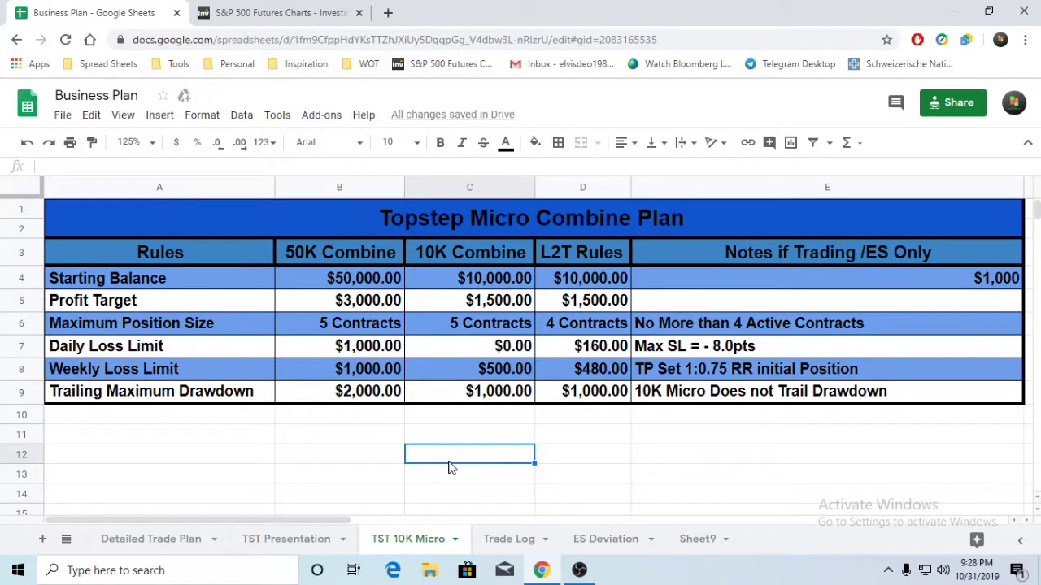
{"action": "scroll", "coordinate": [449, 467], "scroll_direction": "down", "scroll_amount": 1}
{"action": "scroll", "coordinate": [449, 467], "scroll_direction": "up", "scroll_amount": 1}
{"action": "scroll", "coordinate": [480, 463], "scroll_direction": "down", "scroll_amount": 1}
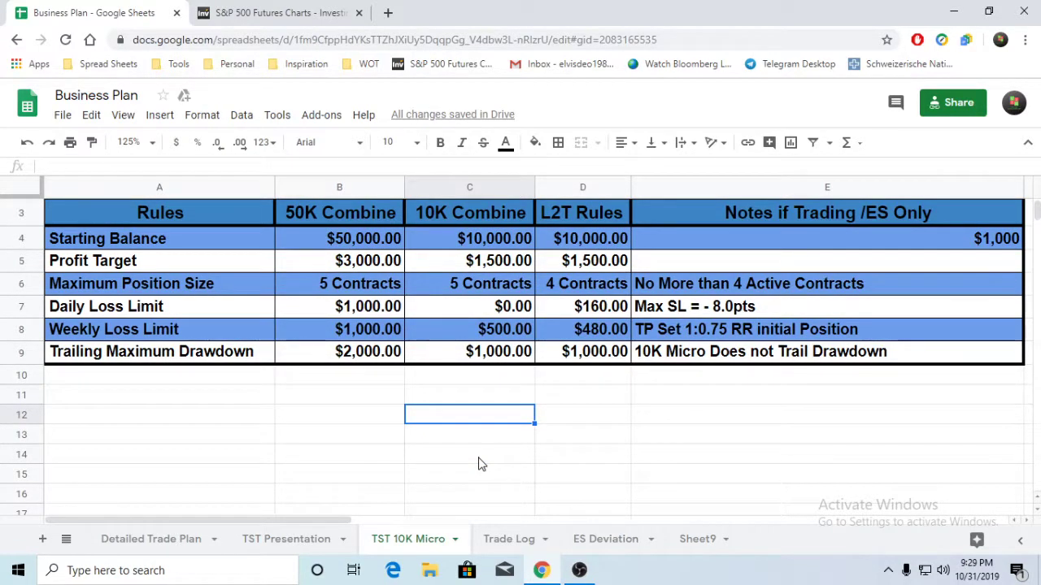
{"action": "type", "text": "5"}
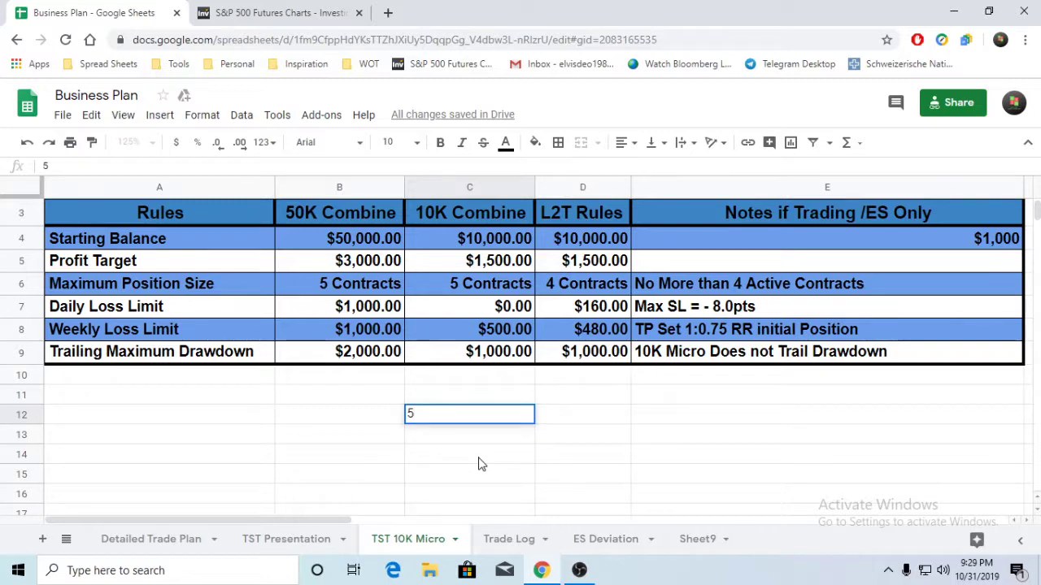
{"action": "key", "text": "Tab"}
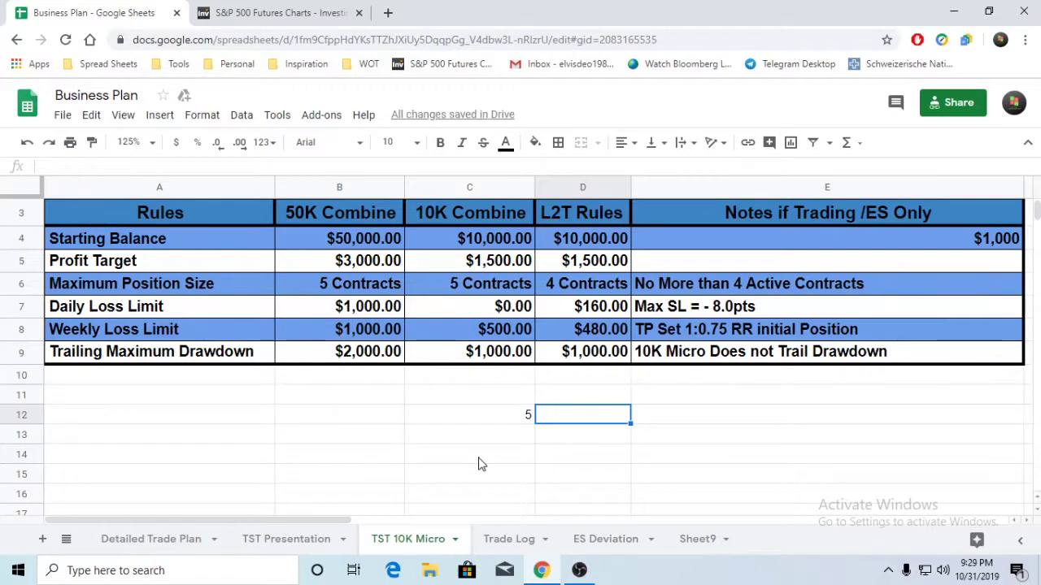
{"action": "type", "text": "8"}
{"action": "key", "text": "Tab"}
{"action": "key", "text": "Left"}
{"action": "key", "text": "Left"}
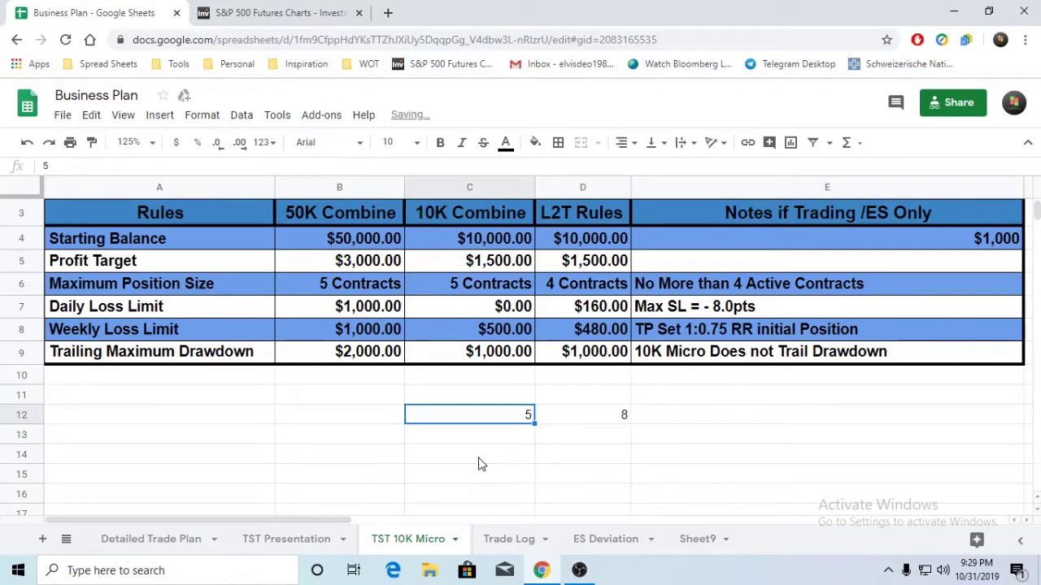
Add the headings $ in C11 and pts in D11 above the two scratch values in row 12.
{"action": "key", "text": "Up"}
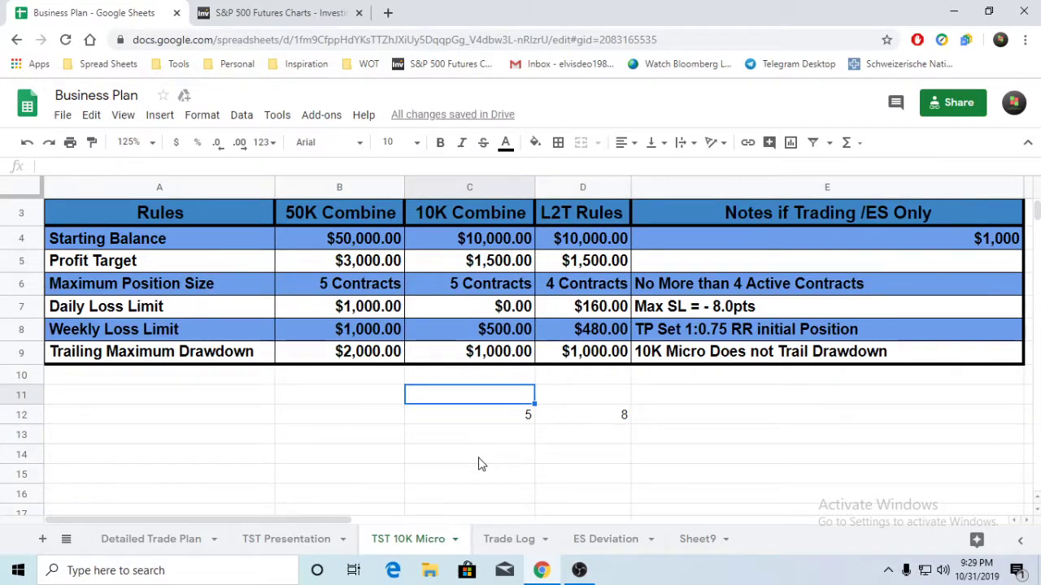
{"action": "type", "text": "$"}
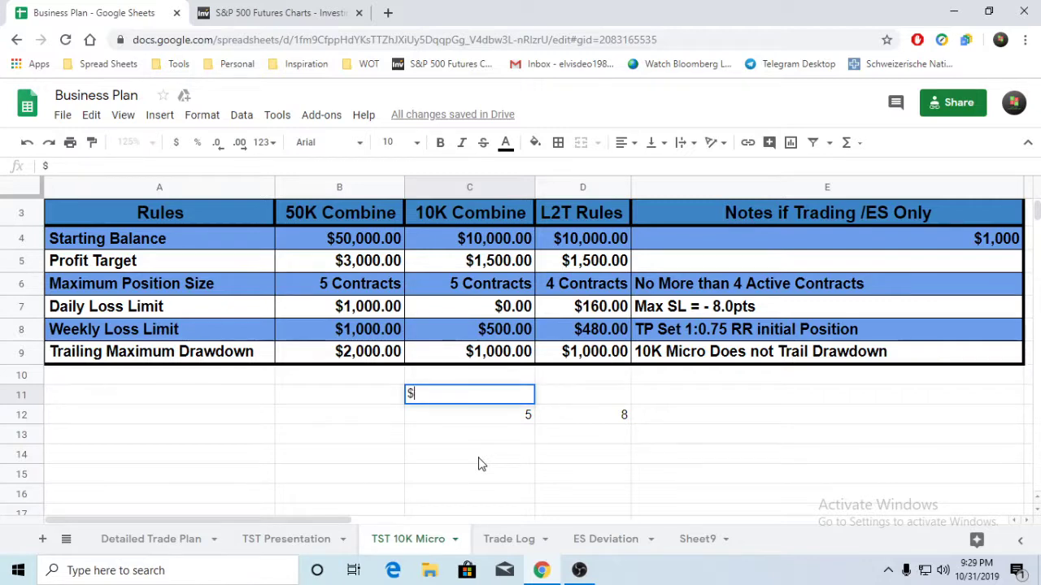
{"action": "left_click", "coordinate": [610, 402]}
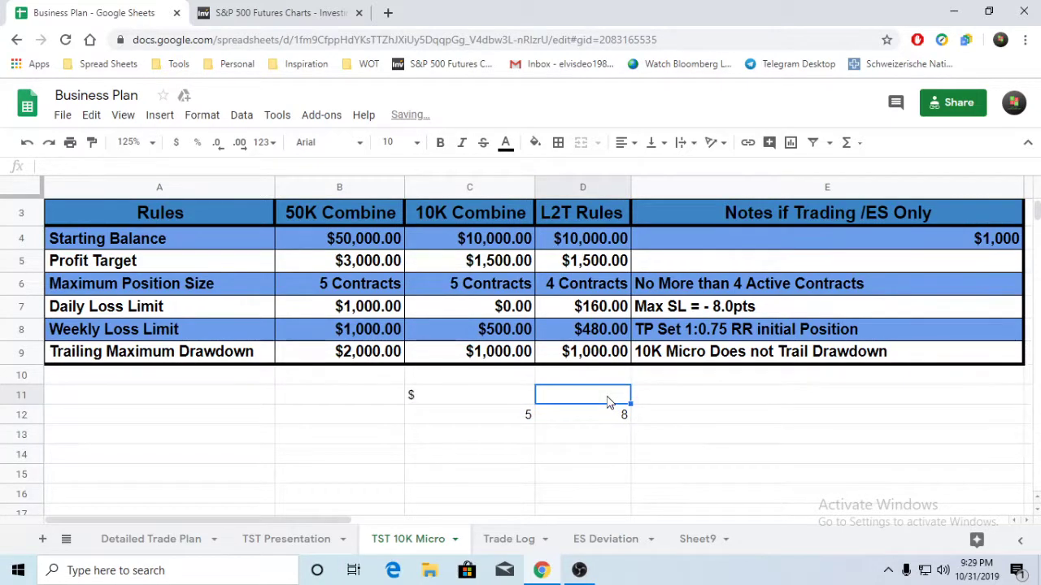
{"action": "type", "text": "pts"}
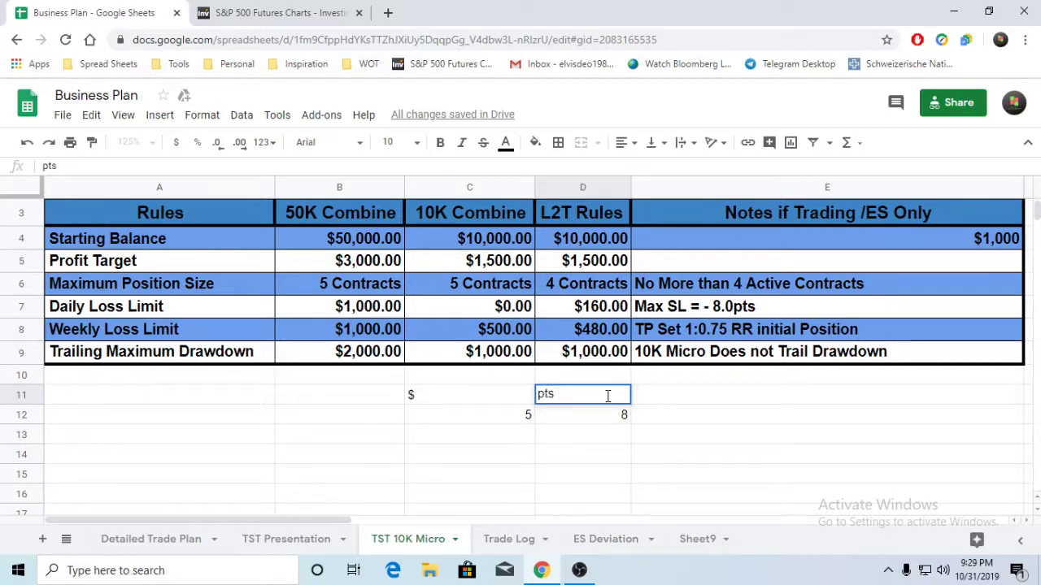
{"action": "key", "text": "Return"}
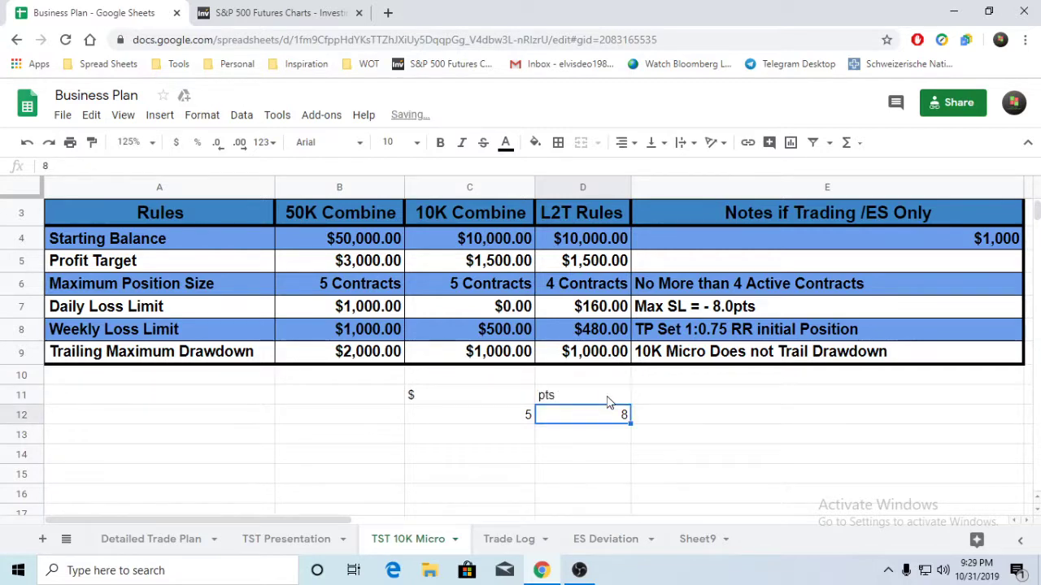
{"action": "left_click", "coordinate": [746, 418]}
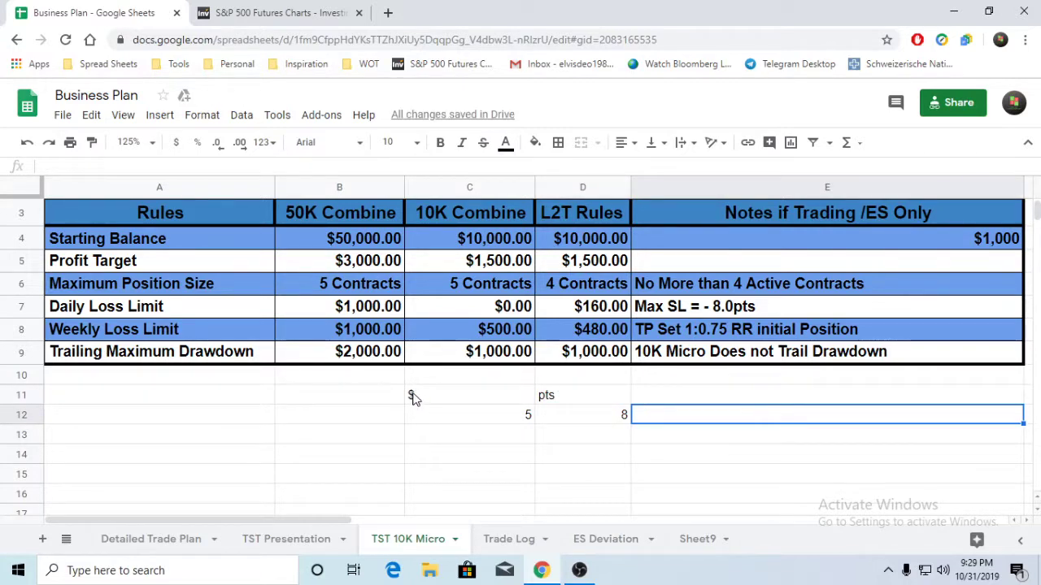
Move the scratch block C11:D12 one column over so that it starts in B11.
{"action": "left_click_drag", "start_coordinate": [413, 395], "coordinate": [585, 421]}
{"action": "key", "text": "ctrl+c"}
{"action": "right_click", "coordinate": [583, 422]}
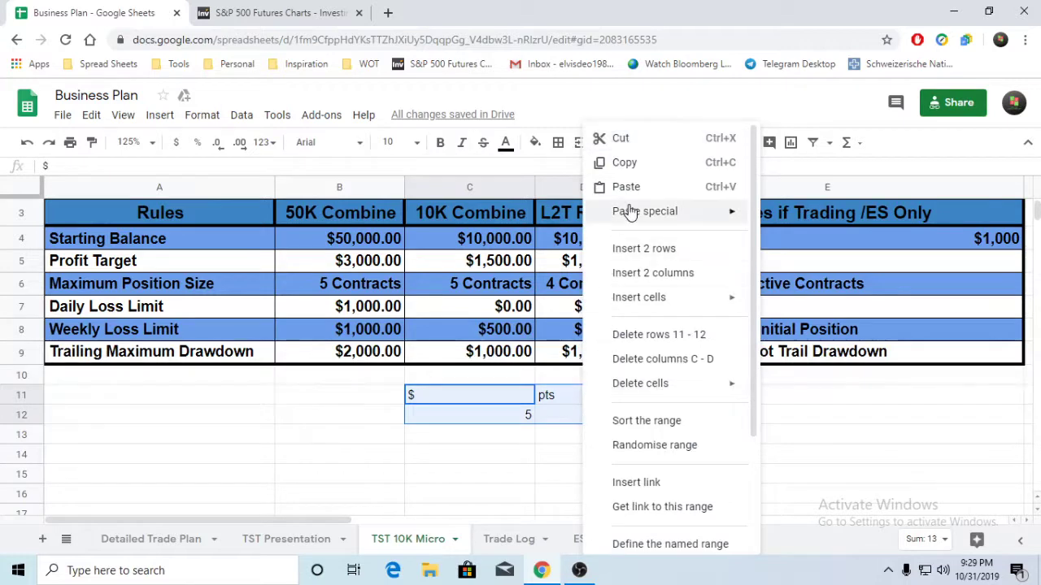
{"action": "left_click", "coordinate": [622, 142]}
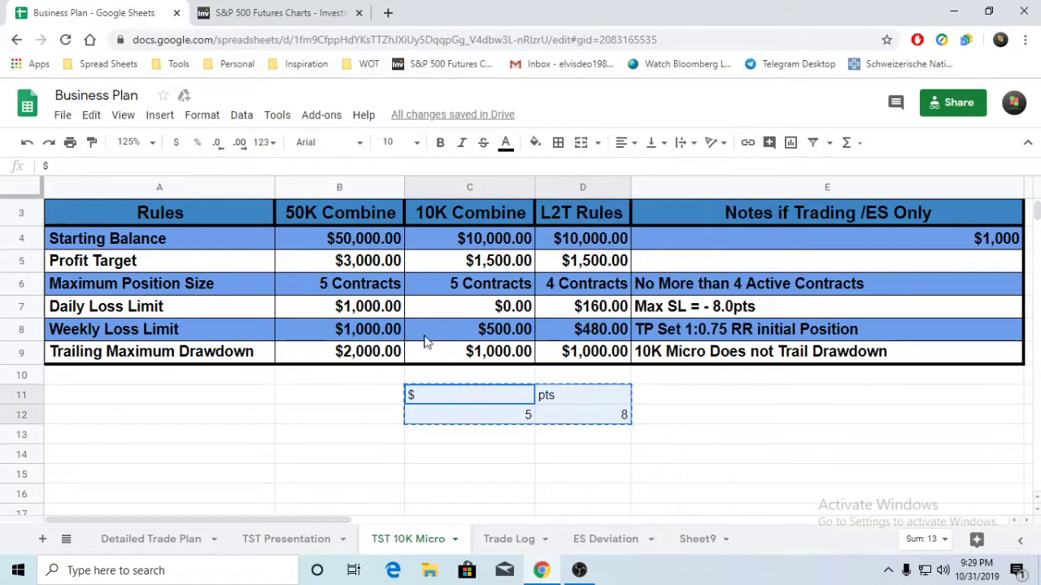
{"action": "left_click", "coordinate": [364, 395]}
{"action": "right_click", "coordinate": [364, 400]}
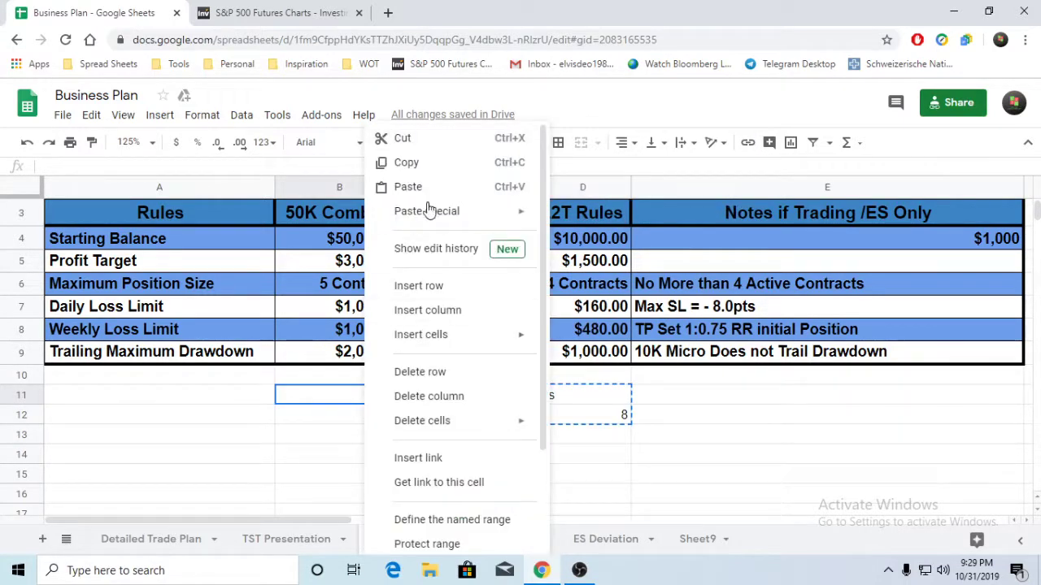
{"action": "left_click", "coordinate": [408, 187]}
{"action": "left_click", "coordinate": [586, 411]}
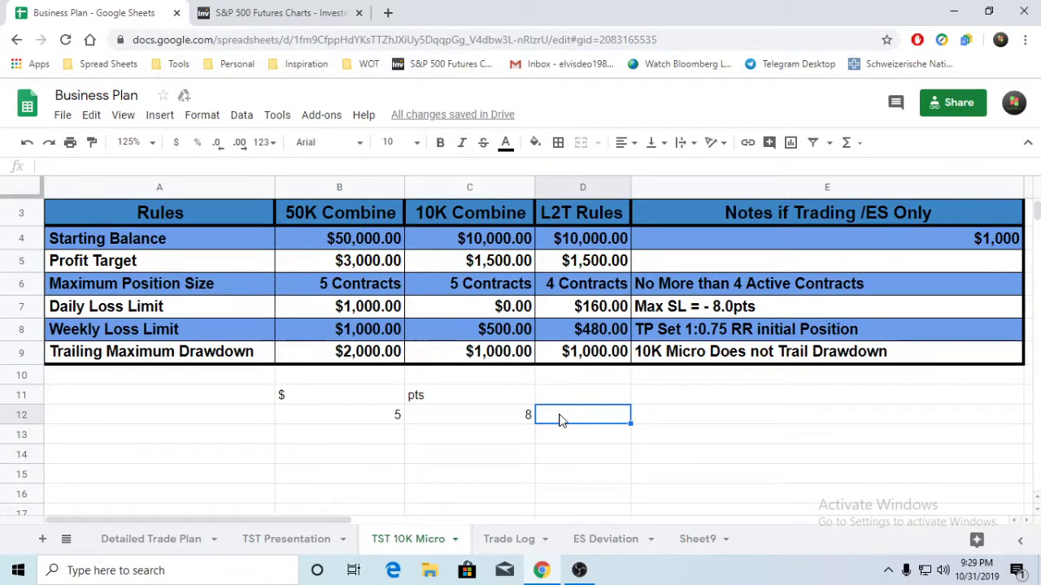
Enter the formula =C12*B12 in D12 and format the product as dollar currency with two decimals.
{"action": "double_click", "coordinate": [560, 416]}
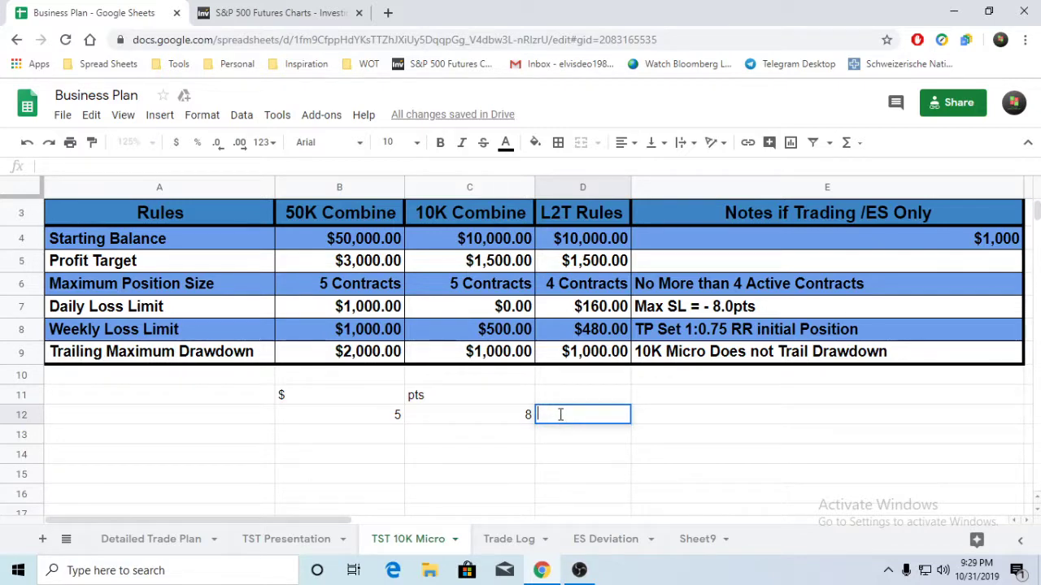
{"action": "type", "text": "="}
{"action": "left_click", "coordinate": [475, 423]}
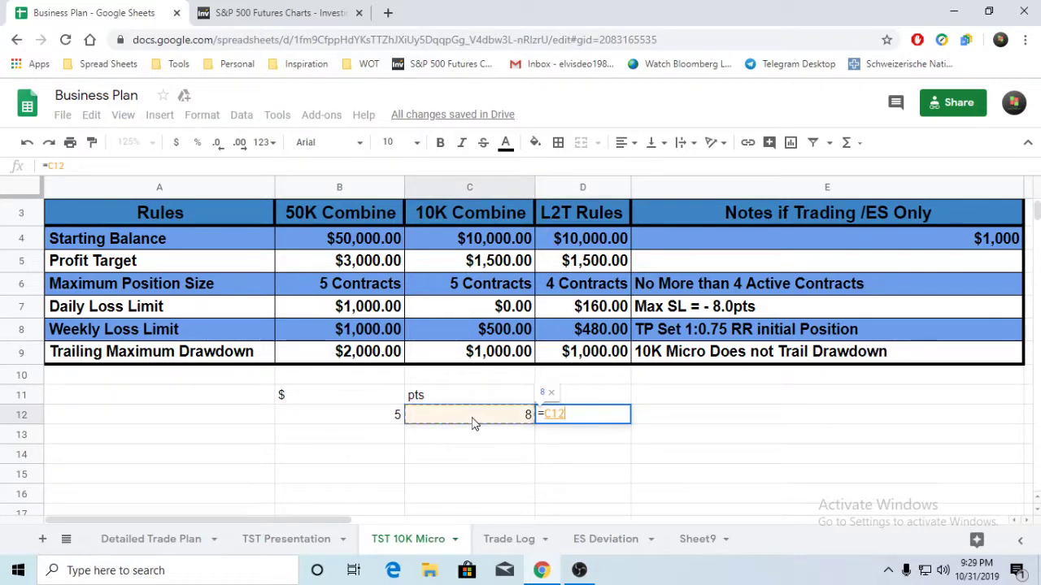
{"action": "type", "text": "*"}
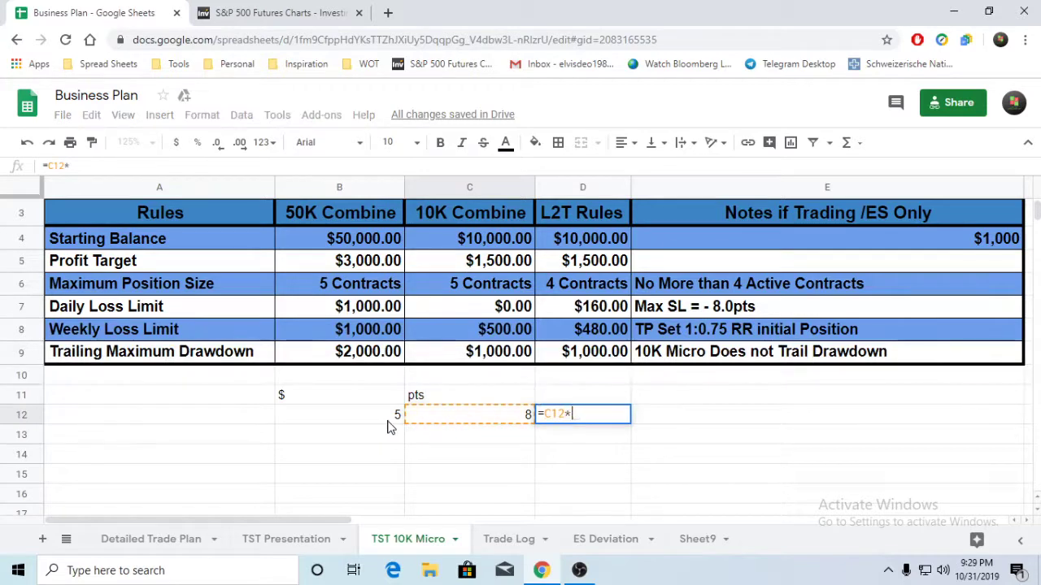
{"action": "left_click", "coordinate": [366, 423]}
{"action": "key", "text": "Return"}
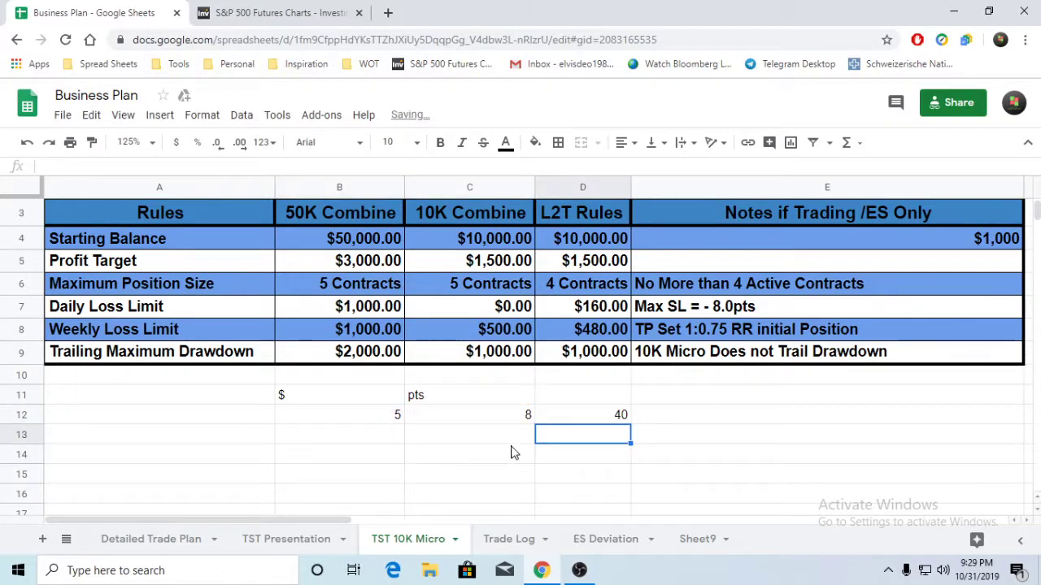
{"action": "left_click", "coordinate": [564, 423]}
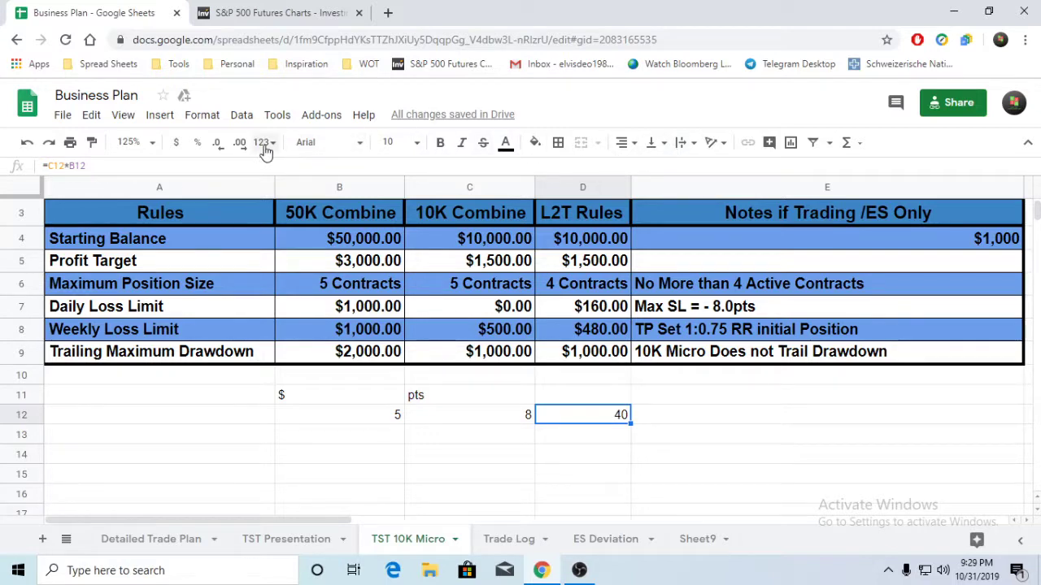
{"action": "left_click", "coordinate": [726, 425]}
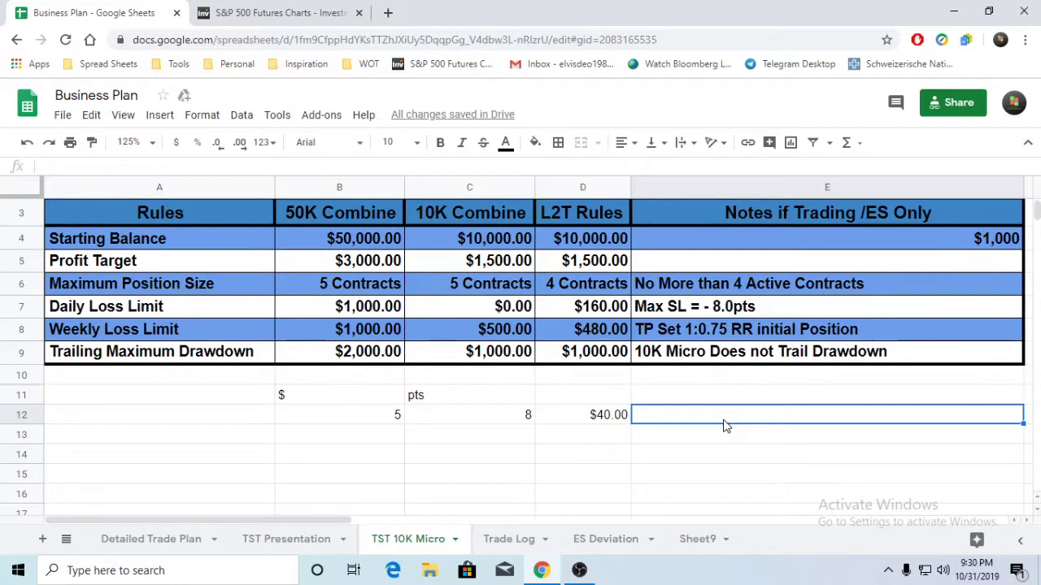
Review the maximum position size note and the weekly loss limit in the L2T Rules column.
{"action": "left_click", "coordinate": [749, 285]}
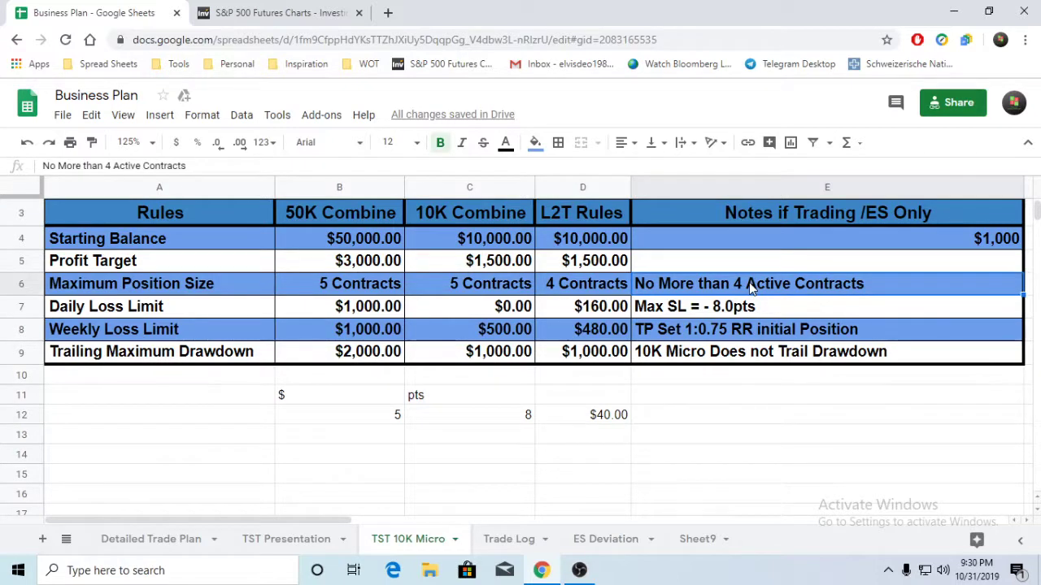
{"action": "left_click", "coordinate": [577, 326]}
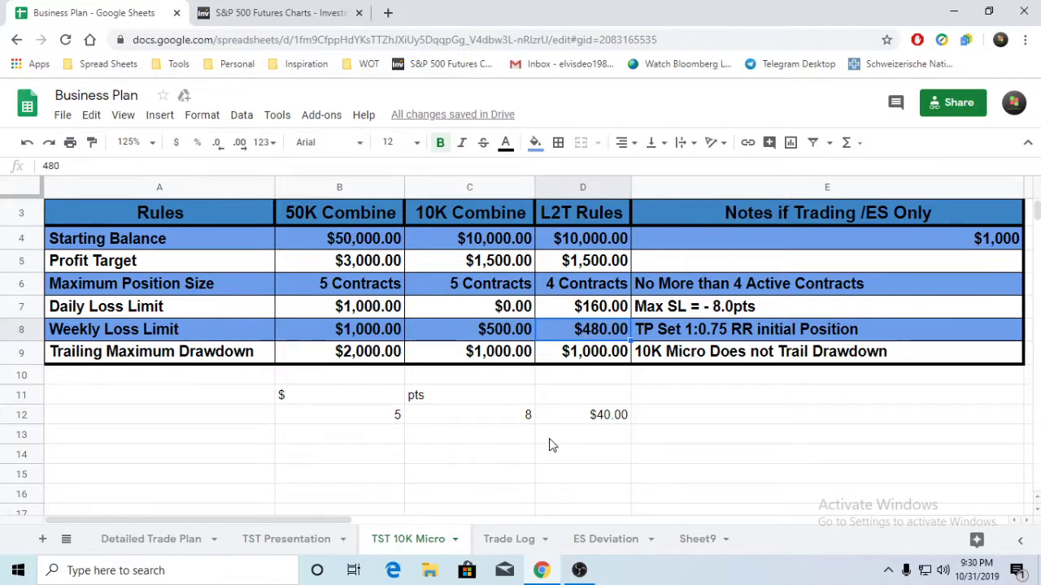
{"action": "scroll", "coordinate": [549, 444], "scroll_direction": "down", "scroll_amount": 1}
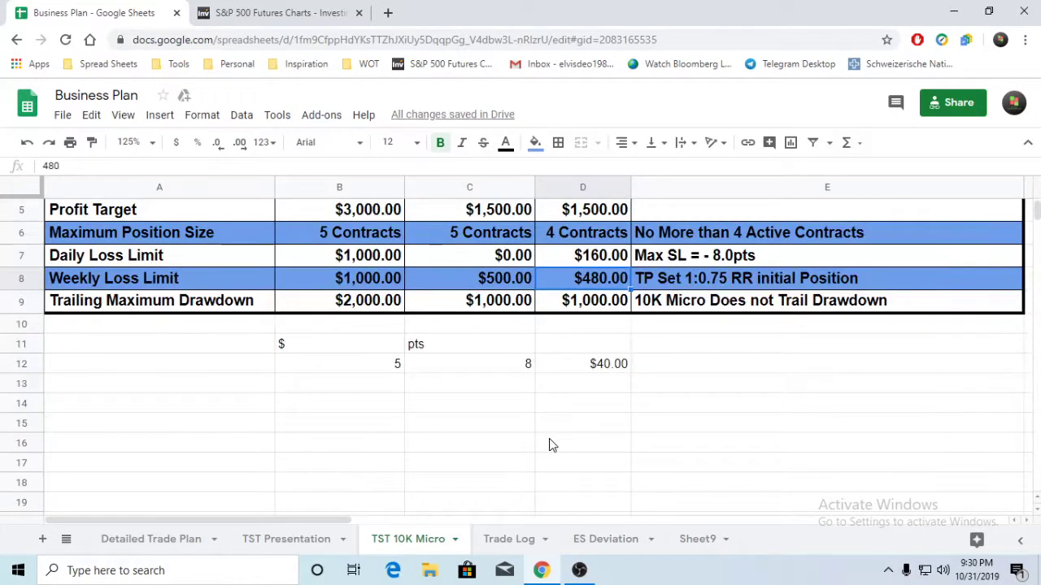
{"action": "scroll", "coordinate": [549, 445], "scroll_direction": "up", "scroll_amount": 1}
{"action": "scroll", "coordinate": [549, 445], "scroll_direction": "down", "scroll_amount": 1}
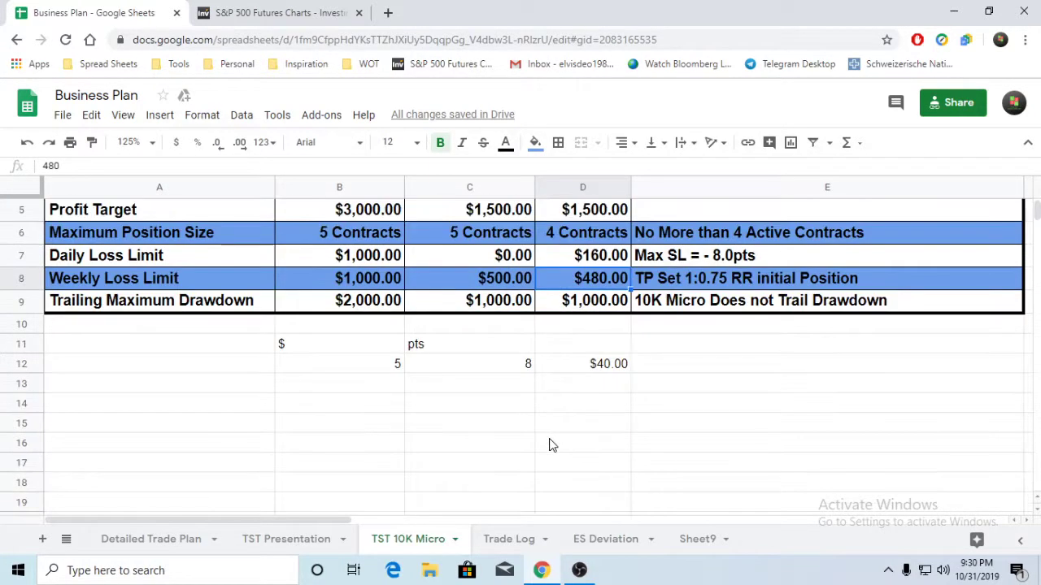
Clear the product in D12 and restore its currency-formatted formula through undo and redo.
{"action": "left_click", "coordinate": [585, 367]}
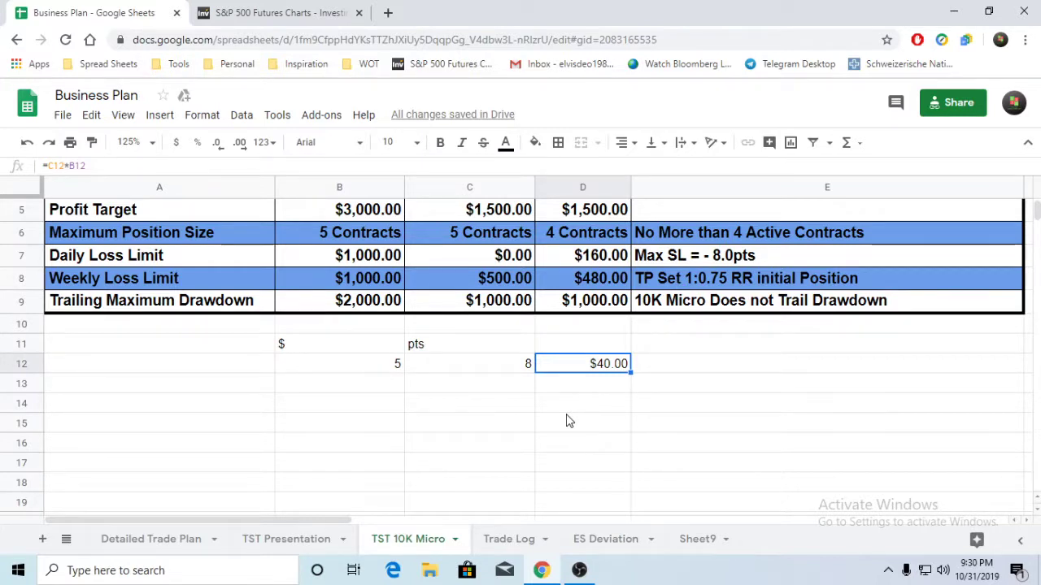
{"action": "type", "text": "s"}
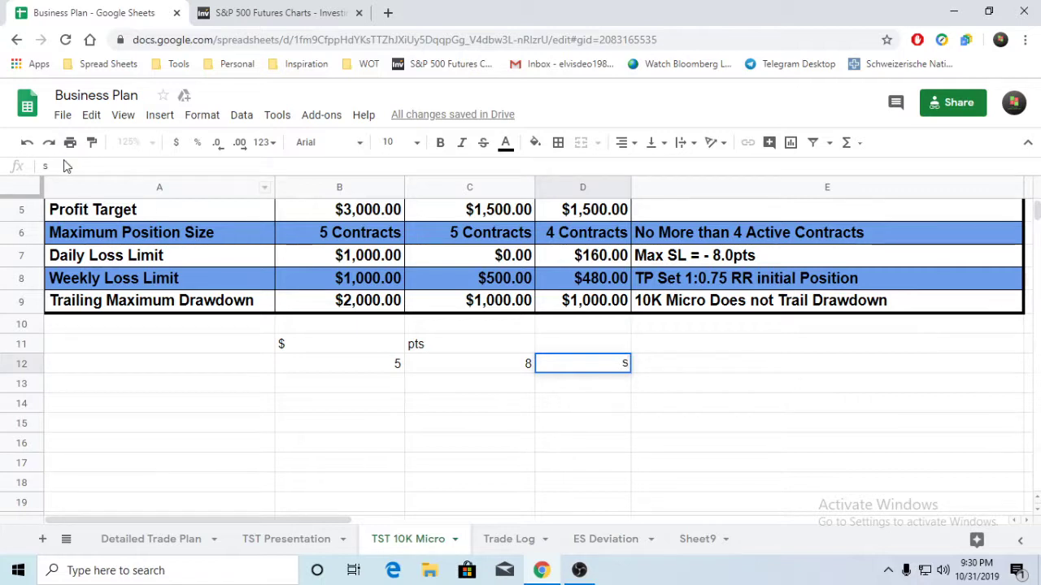
{"action": "key", "text": "BackSpace"}
{"action": "left_click", "coordinate": [519, 429]}
{"action": "left_click", "coordinate": [592, 372]}
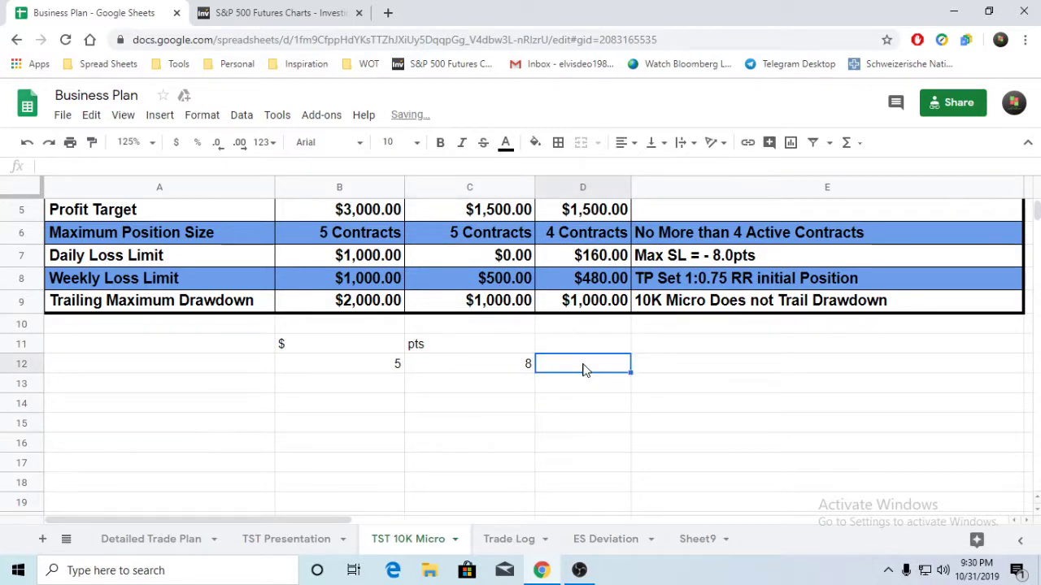
{"action": "left_click", "coordinate": [26, 144]}
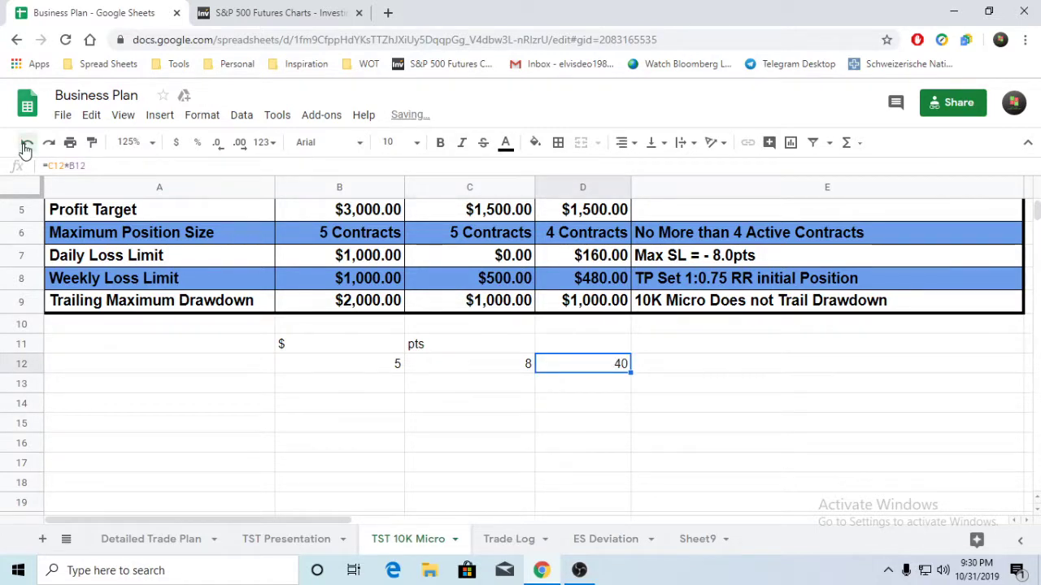
{"action": "left_click", "coordinate": [47, 147]}
{"action": "left_click", "coordinate": [399, 406]}
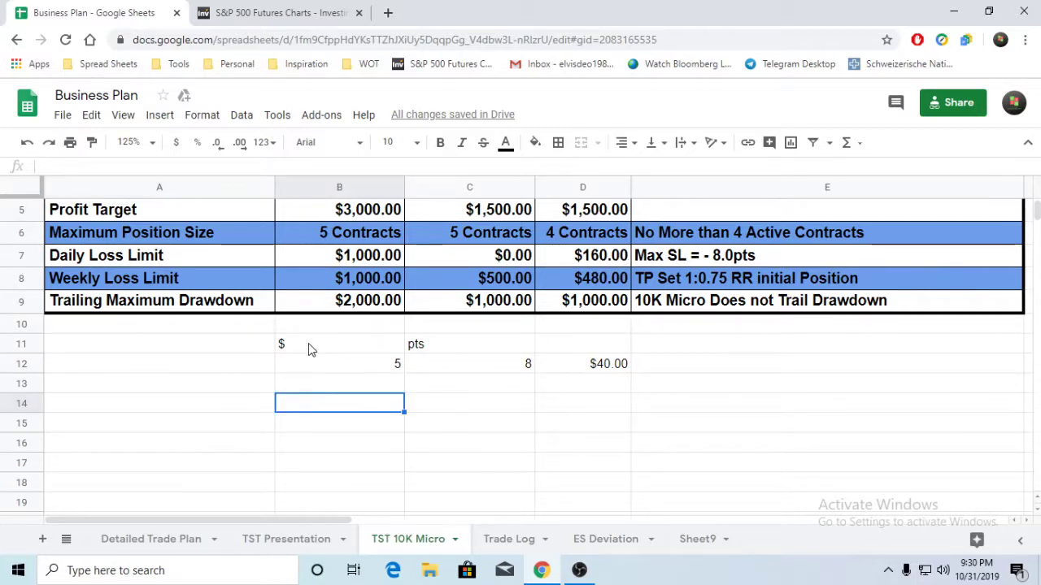
{"action": "left_click_drag", "start_coordinate": [309, 348], "coordinate": [608, 365]}
{"action": "right_click", "coordinate": [608, 365]}
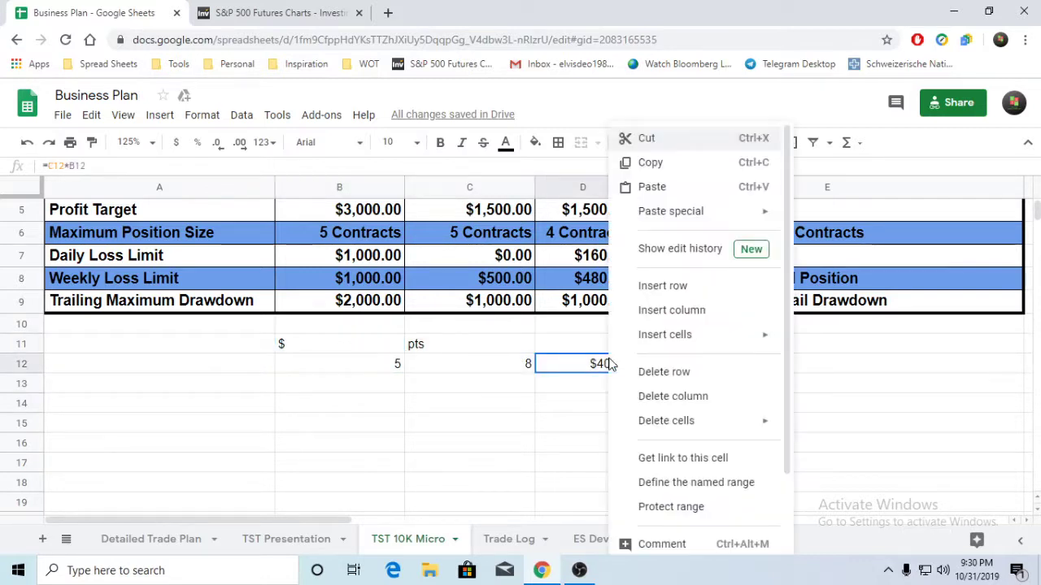
{"action": "left_click", "coordinate": [426, 415]}
{"action": "left_click_drag", "start_coordinate": [289, 325], "coordinate": [592, 378]}
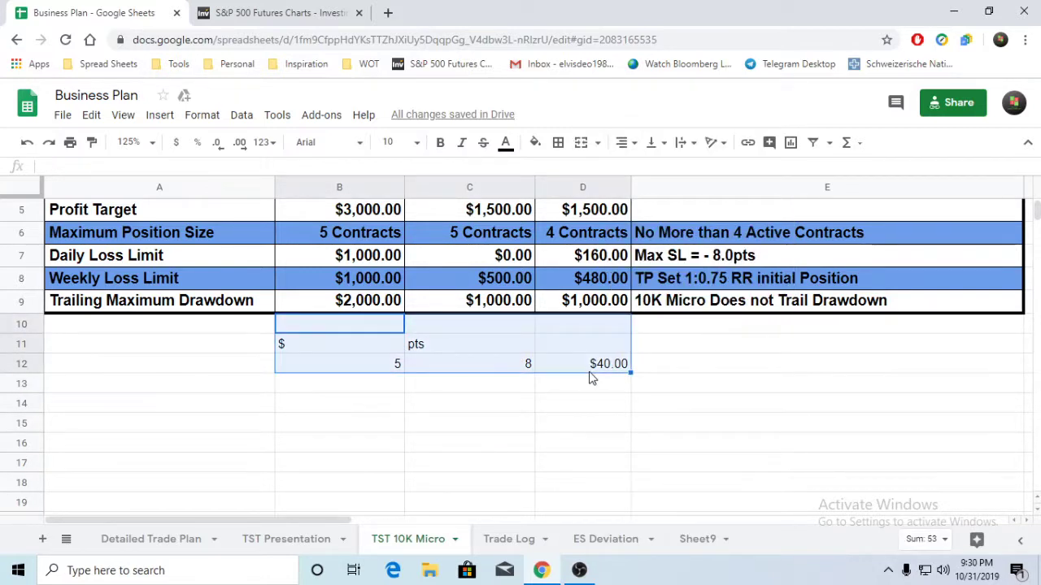
{"action": "right_click", "coordinate": [592, 378]}
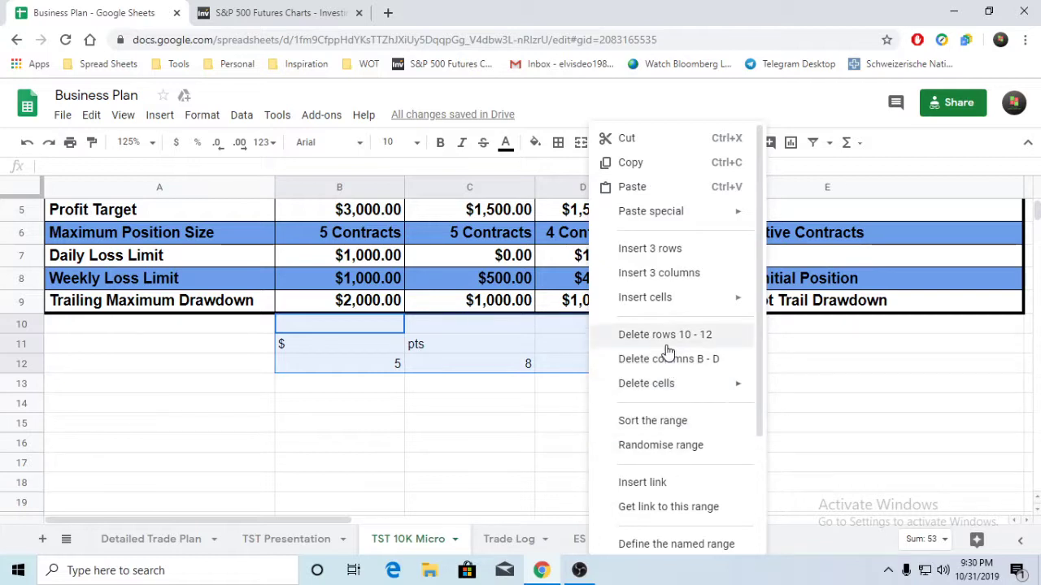
{"action": "left_click", "coordinate": [489, 447]}
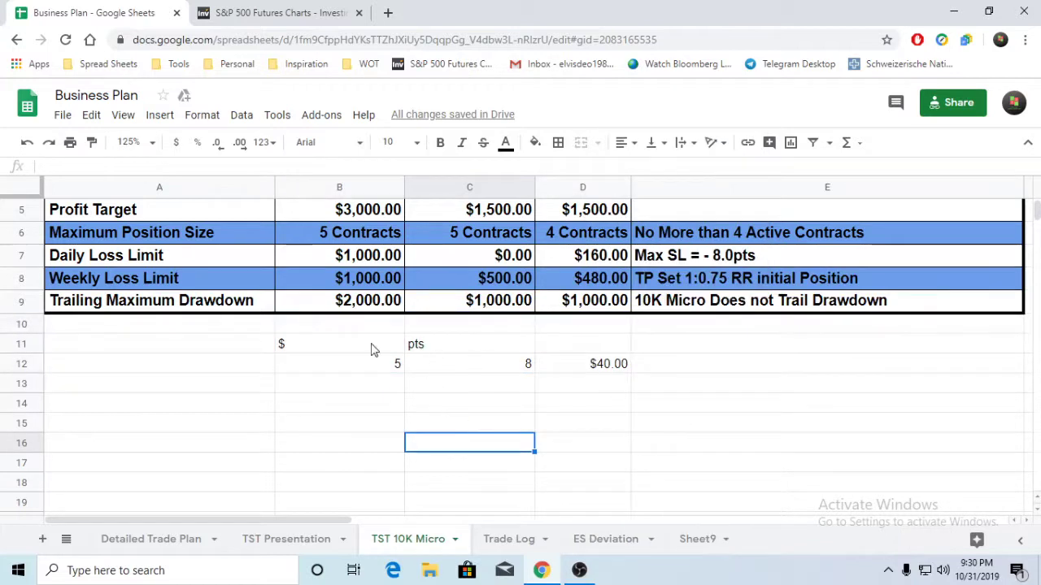
Clear the contents of the scratch calculation in B11:D12, including both headings, both values and the product formula.
{"action": "left_click", "coordinate": [339, 347]}
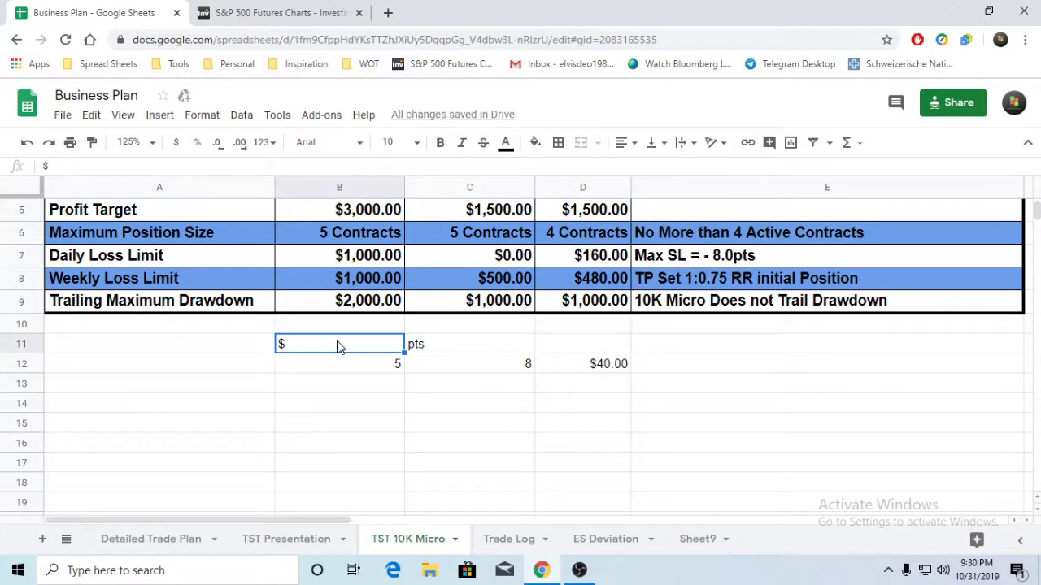
{"action": "key", "text": "Delete"}
{"action": "key", "text": "Right"}
{"action": "key", "text": "Delete"}
{"action": "key", "text": "Down"}
{"action": "key", "text": "Delete"}
{"action": "key", "text": "Left"}
{"action": "key", "text": "Delete"}
{"action": "key", "text": "Right"}
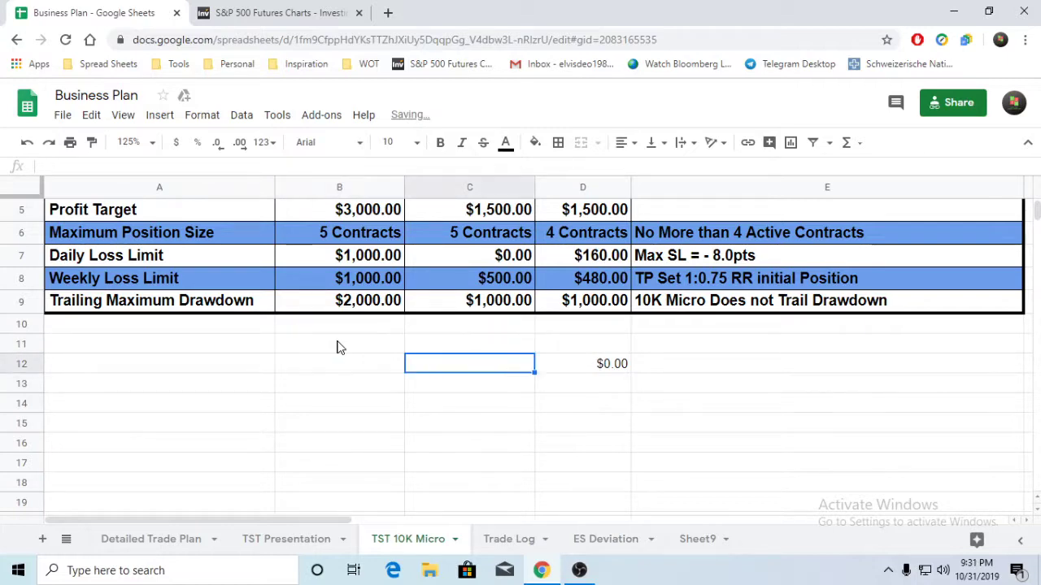
{"action": "key", "text": "Right"}
{"action": "key", "text": "Delete"}
{"action": "key", "text": "Left"}
{"action": "key", "text": "Right"}
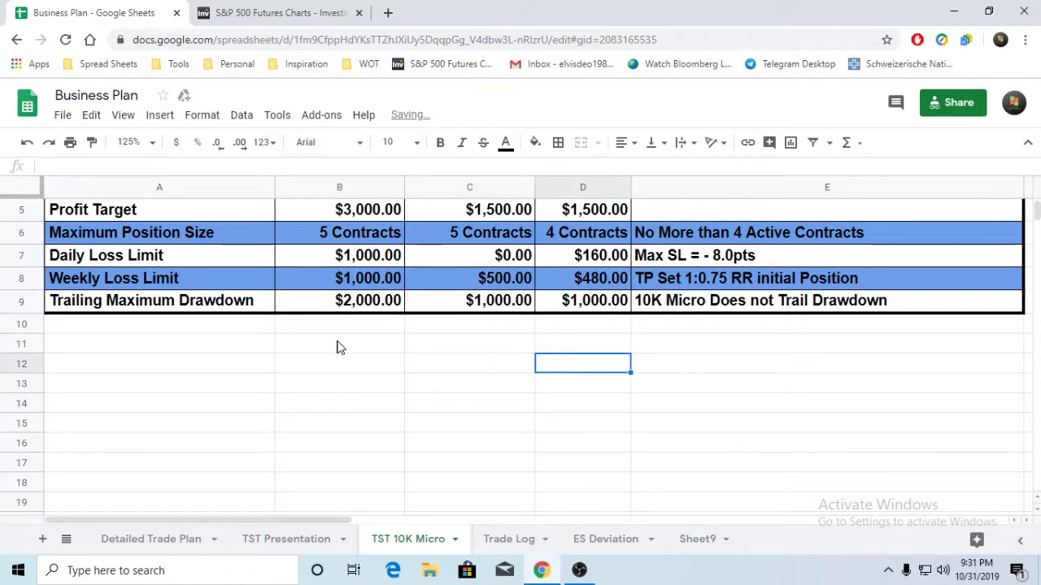
Check the trade's stop and target on the Investing.com S&P 500 Futures chart, and return to the take-profit note in the Business Plan sheet.
{"action": "left_click", "coordinate": [263, 20]}
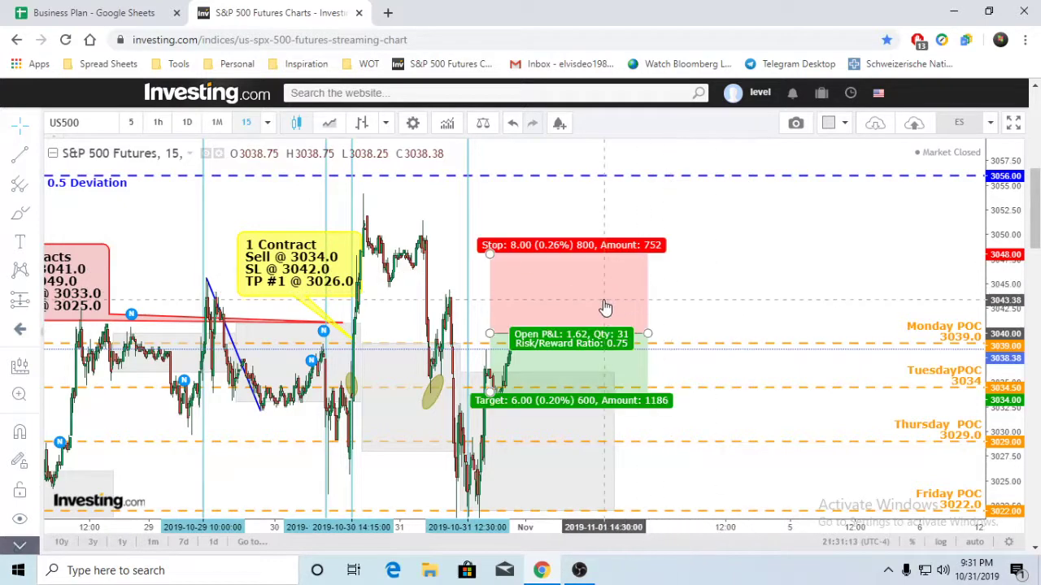
{"action": "left_click", "coordinate": [118, 15]}
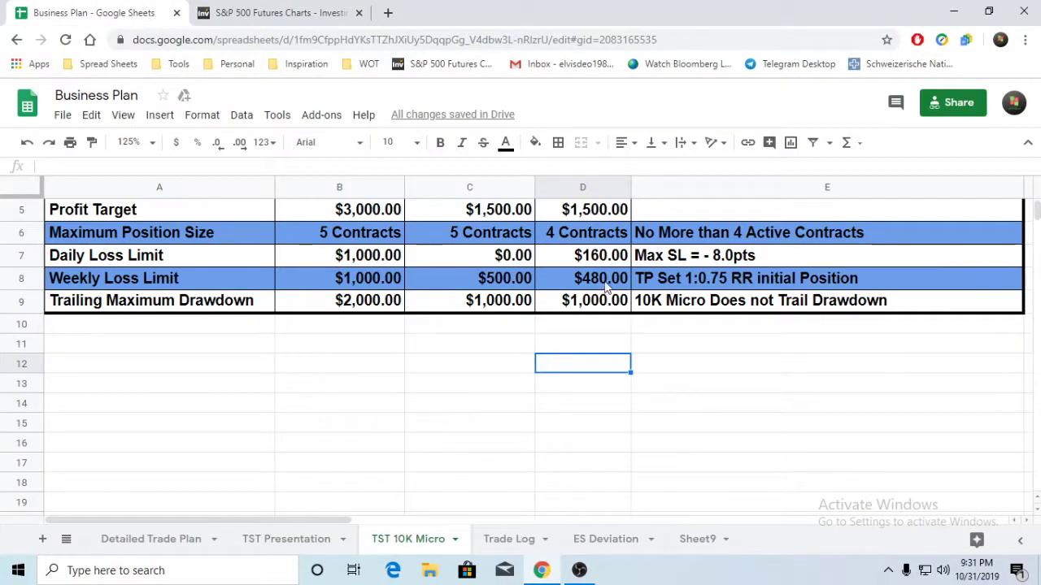
{"action": "left_click", "coordinate": [710, 280]}
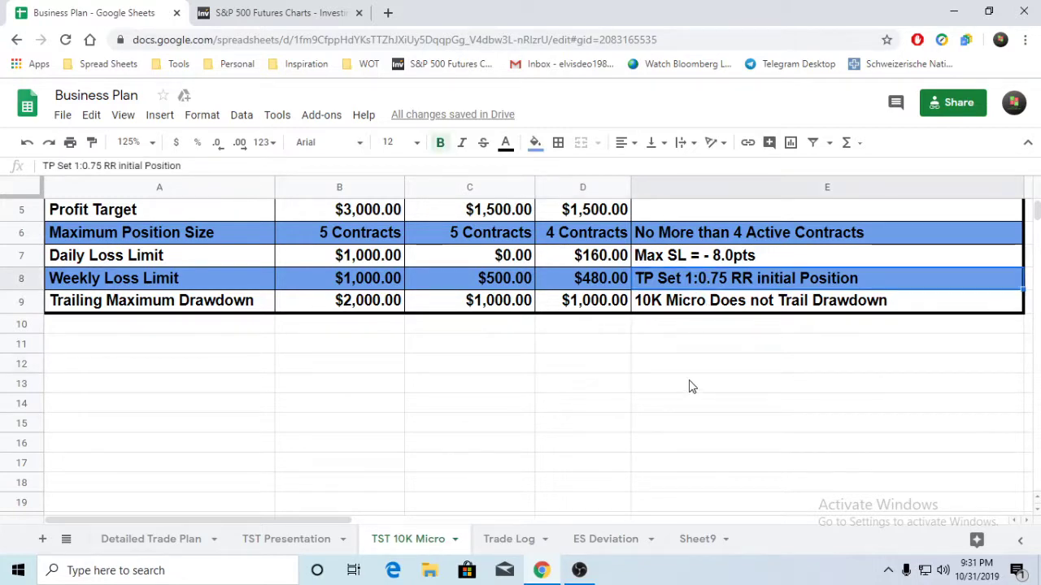
Switch to the S&P 500 Futures chart and examine the short position's stop, target and risk/reward ratio.
{"action": "left_click", "coordinate": [279, 13]}
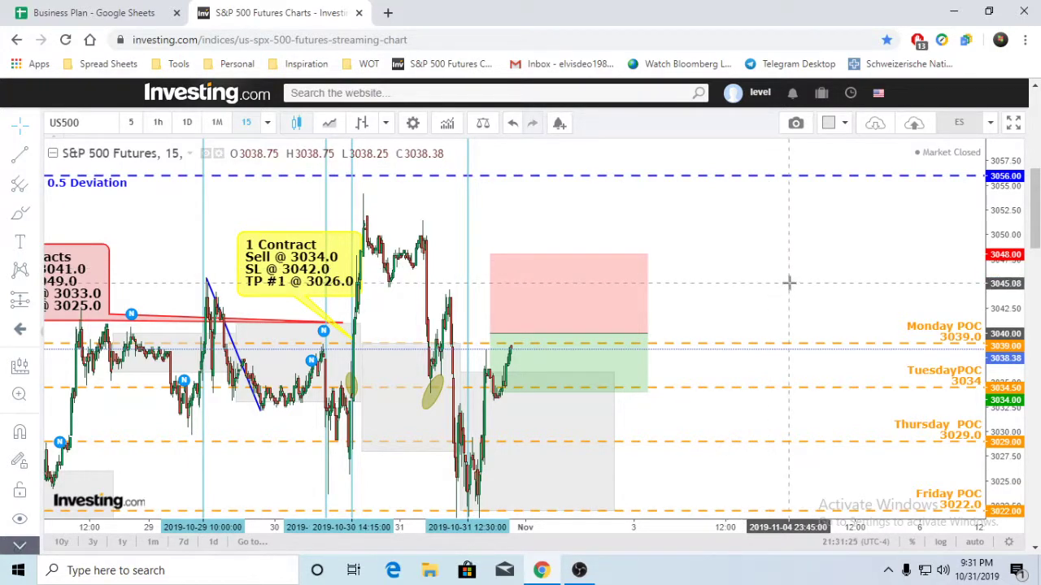
{"action": "left_click_drag", "start_coordinate": [789, 284], "coordinate": [702, 277]}
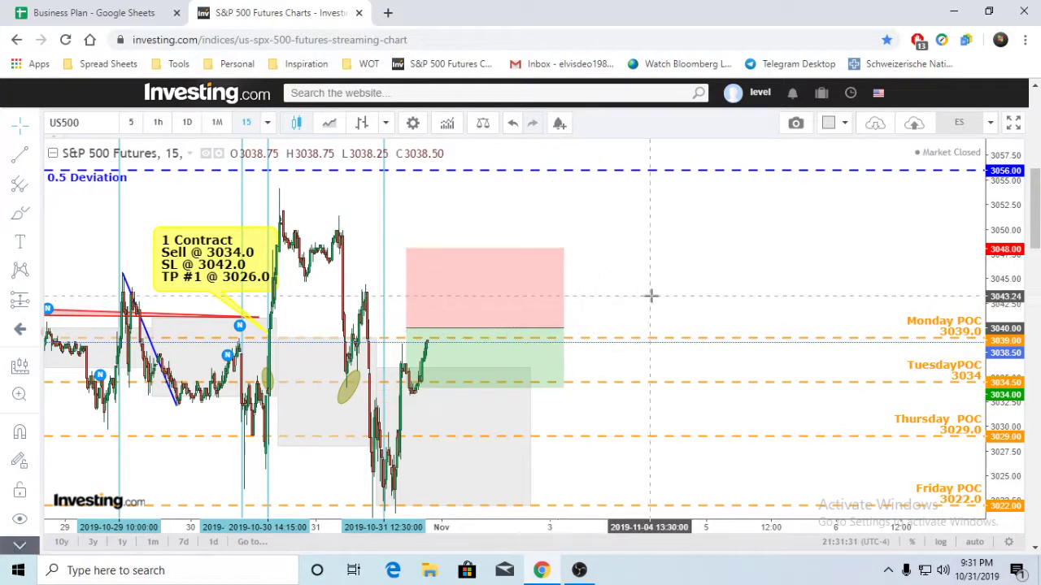
{"action": "left_click_drag", "start_coordinate": [695, 283], "coordinate": [762, 276]}
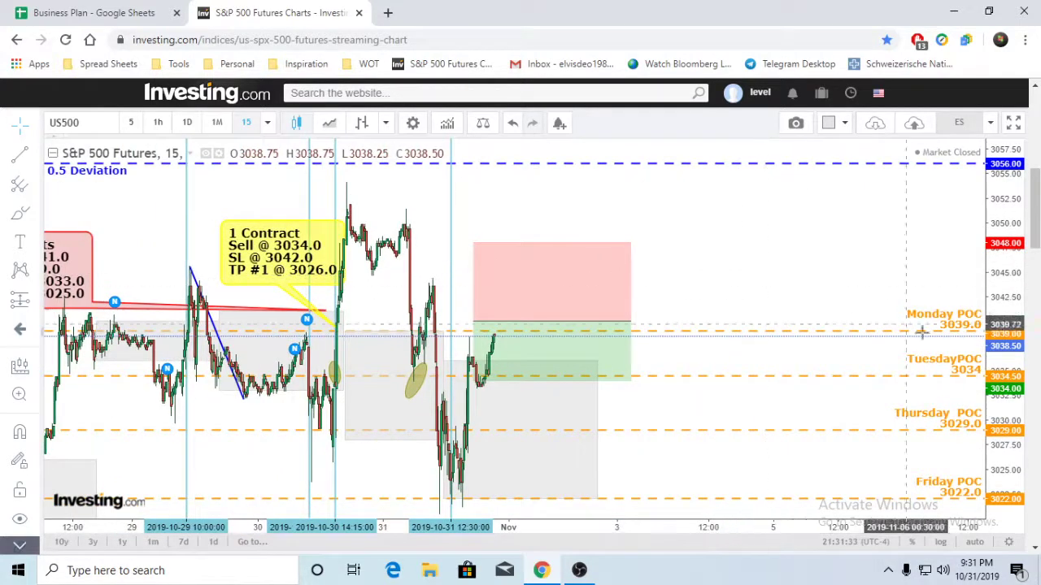
{"action": "scroll", "coordinate": [1012, 415], "scroll_direction": "up", "scroll_amount": 1}
{"action": "scroll", "coordinate": [1012, 414], "scroll_direction": "down", "scroll_amount": 2}
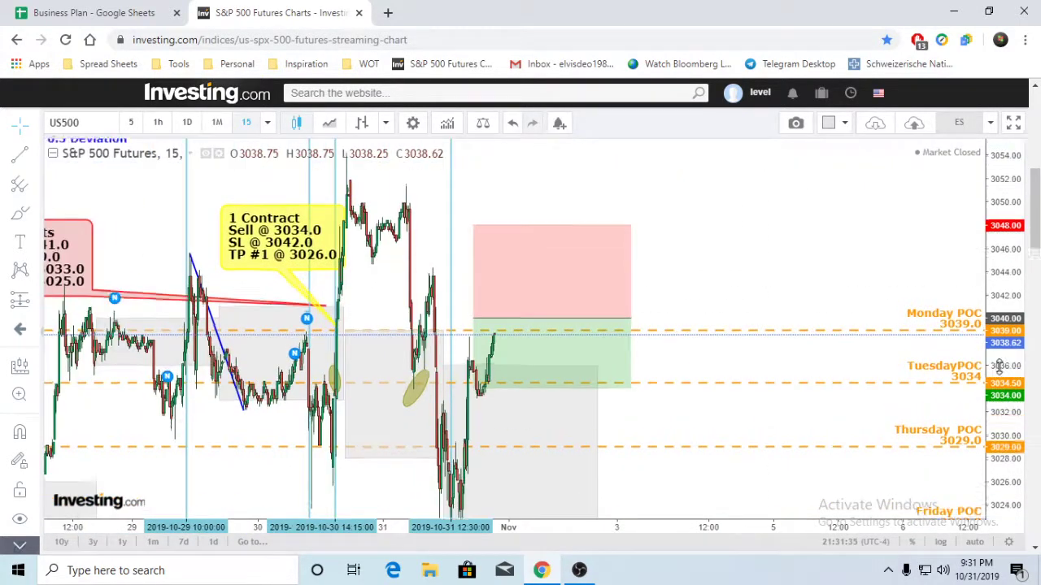
{"action": "left_click_drag", "start_coordinate": [798, 280], "coordinate": [705, 283]}
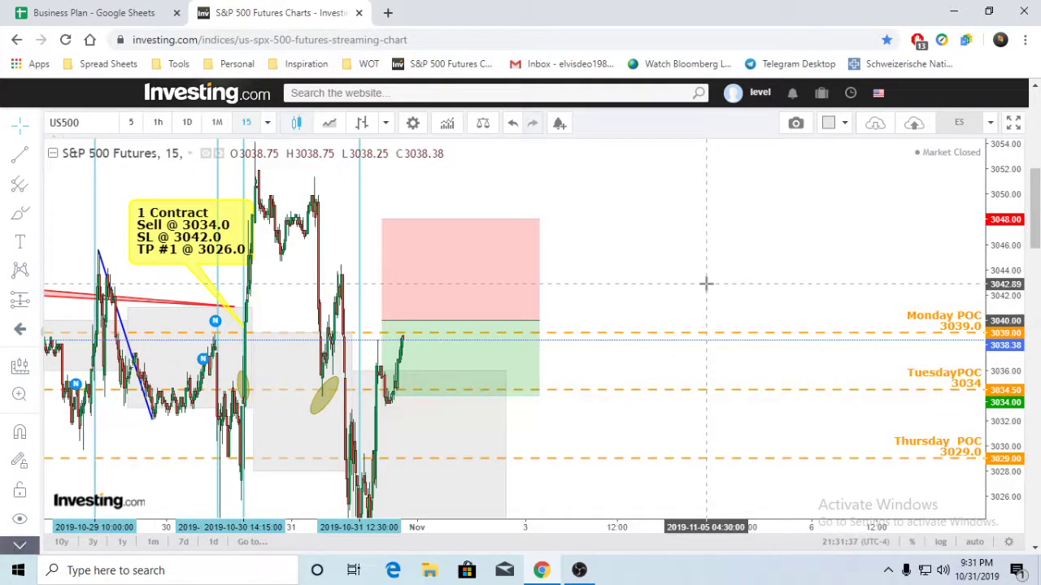
{"action": "mouse_move", "coordinate": [427, 326]}
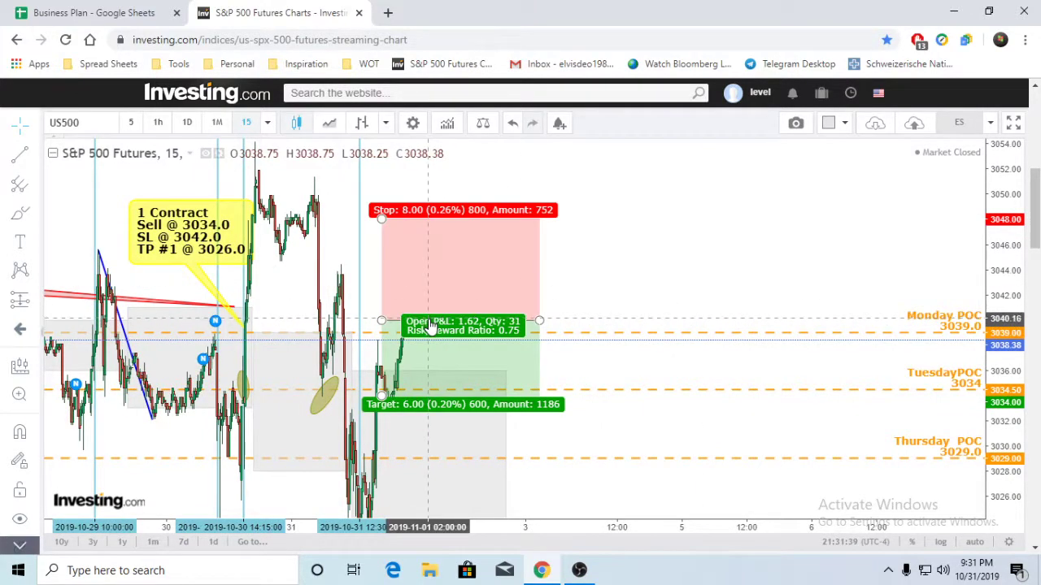
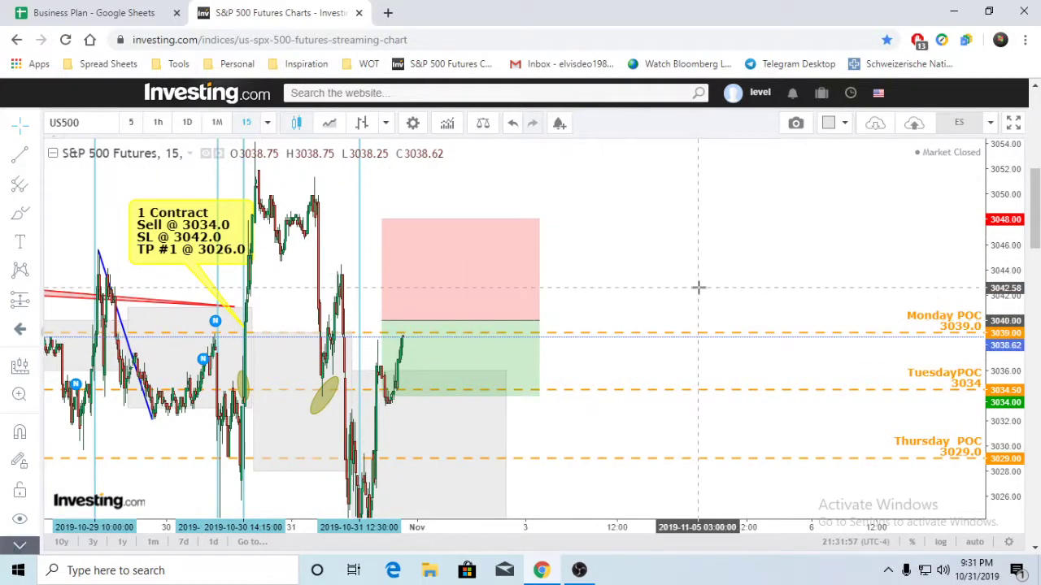
{"action": "mouse_move", "coordinate": [696, 288]}
{"action": "left_mouse_down"}
{"action": "mouse_move", "coordinate": [643, 281]}
{"action": "mouse_move", "coordinate": [697, 274]}
{"action": "mouse_move", "coordinate": [683, 296]}
{"action": "left_mouse_up"}
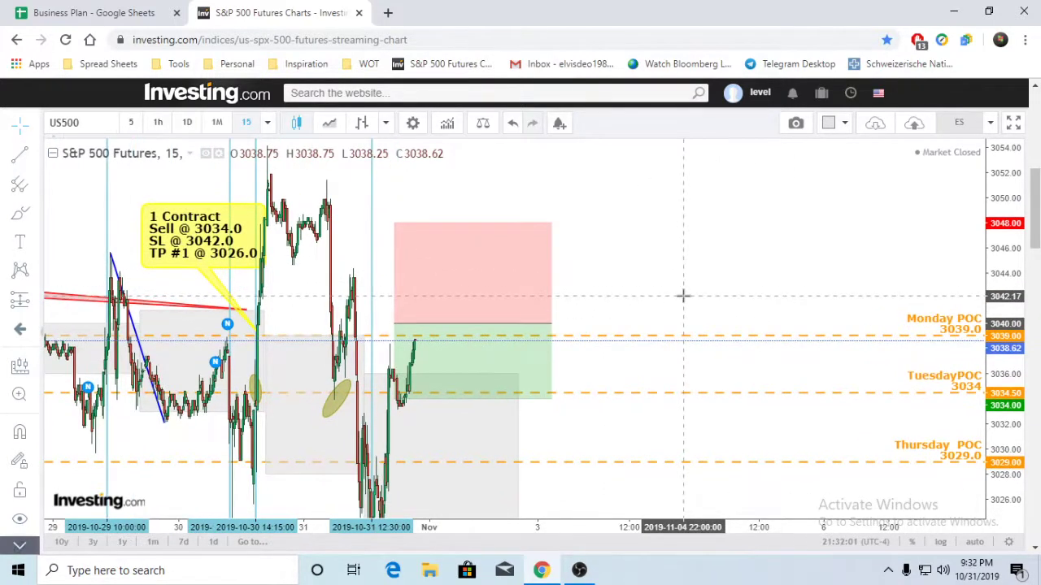
{"action": "left_click", "coordinate": [519, 300]}
{"action": "left_click", "coordinate": [686, 297]}
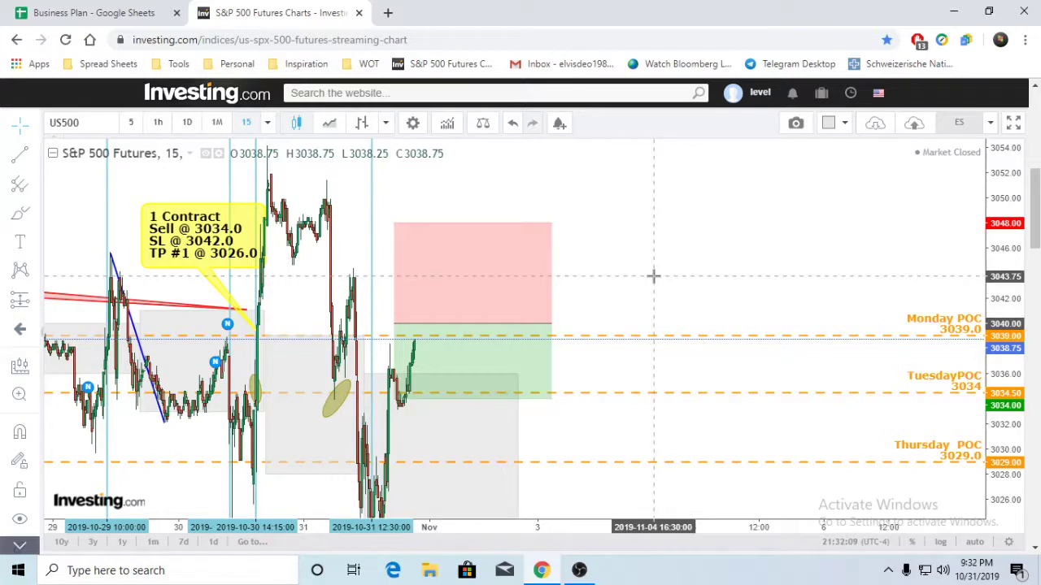
{"action": "left_click_drag", "start_coordinate": [655, 275], "coordinate": [636, 276]}
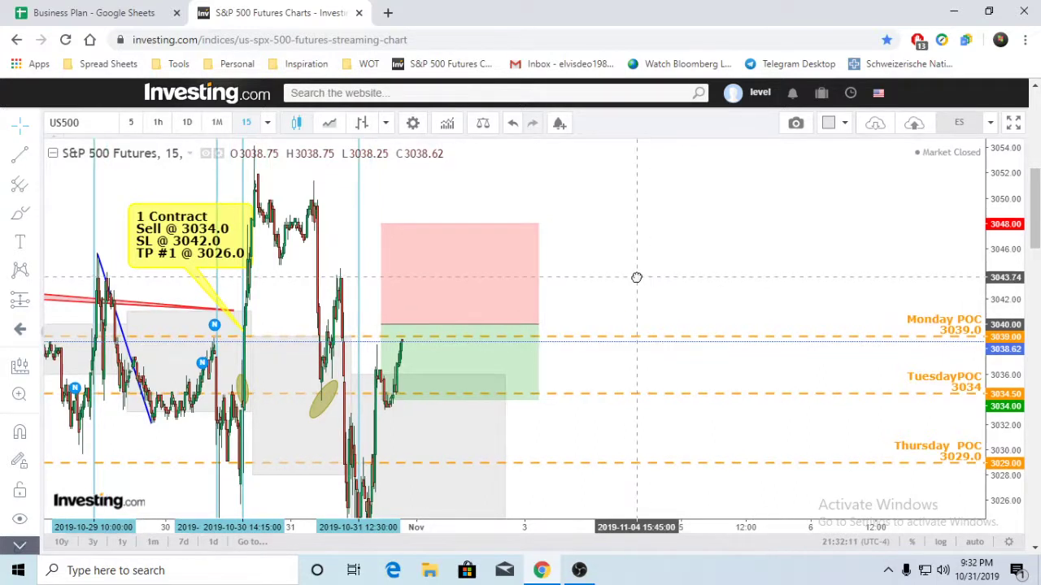
Narrow the short position box on the chart so that it ends just before the 3 November mark.
{"action": "left_click", "coordinate": [529, 326]}
{"action": "left_click_drag", "start_coordinate": [530, 326], "coordinate": [519, 326]}
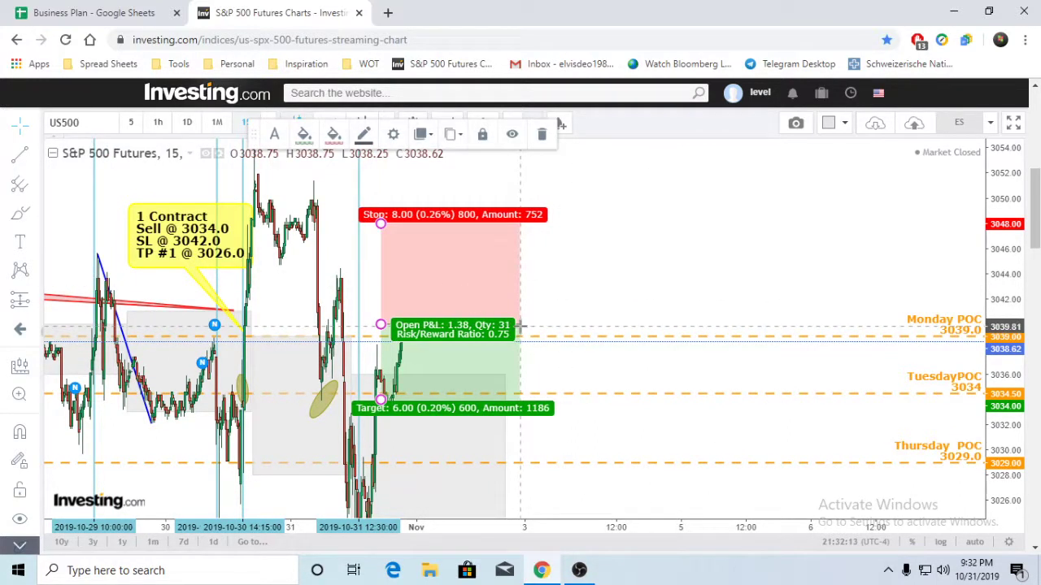
{"action": "left_click", "coordinate": [604, 303]}
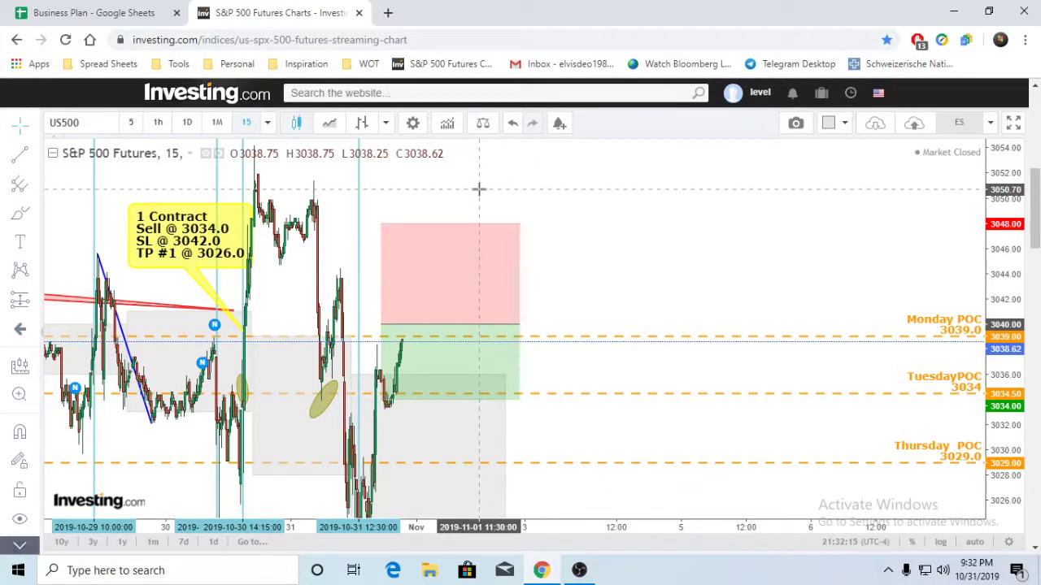
Check the short position's stop level, entry price and profit level in its coordinate settings.
{"action": "right_click", "coordinate": [413, 298]}
{"action": "left_click", "coordinate": [849, 213]}
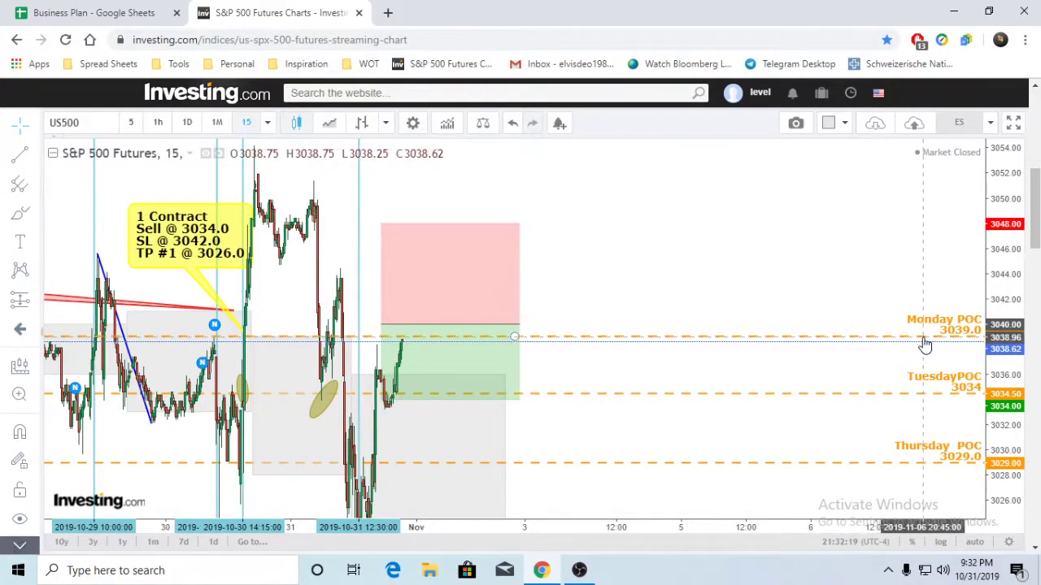
{"action": "double_click", "coordinate": [474, 288]}
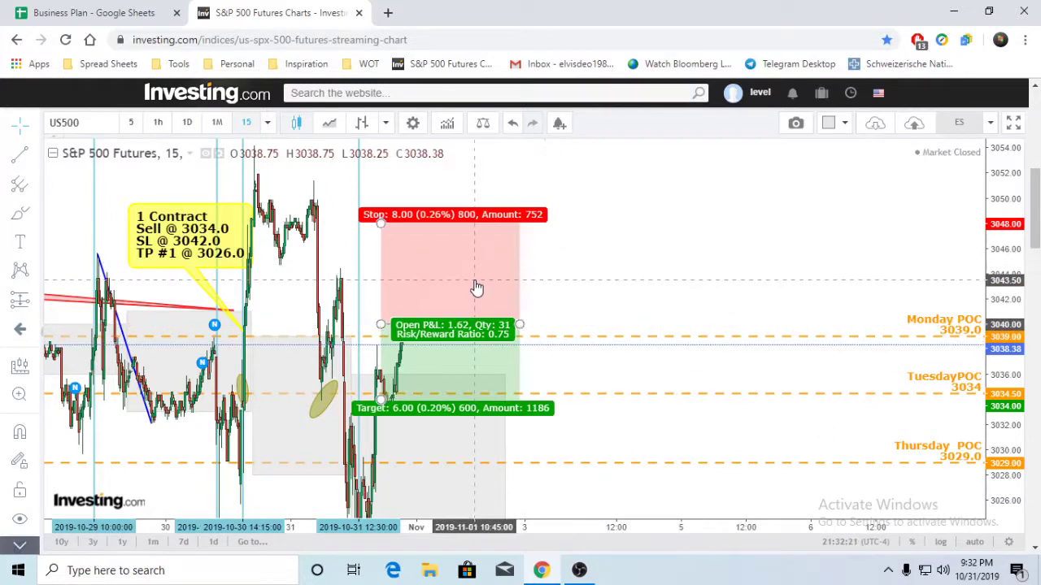
{"action": "left_click", "coordinate": [421, 205]}
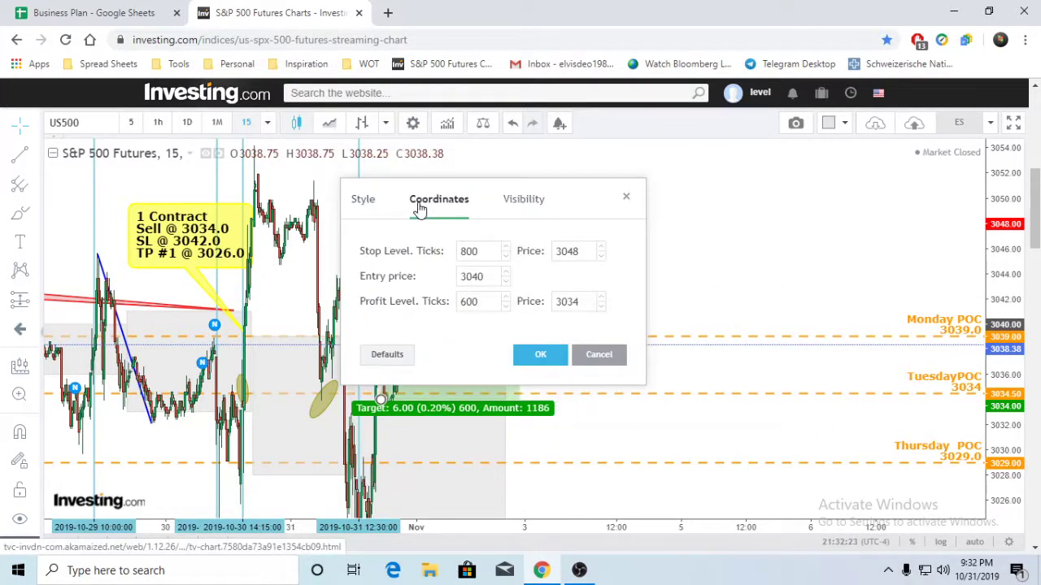
{"action": "left_click", "coordinate": [539, 358]}
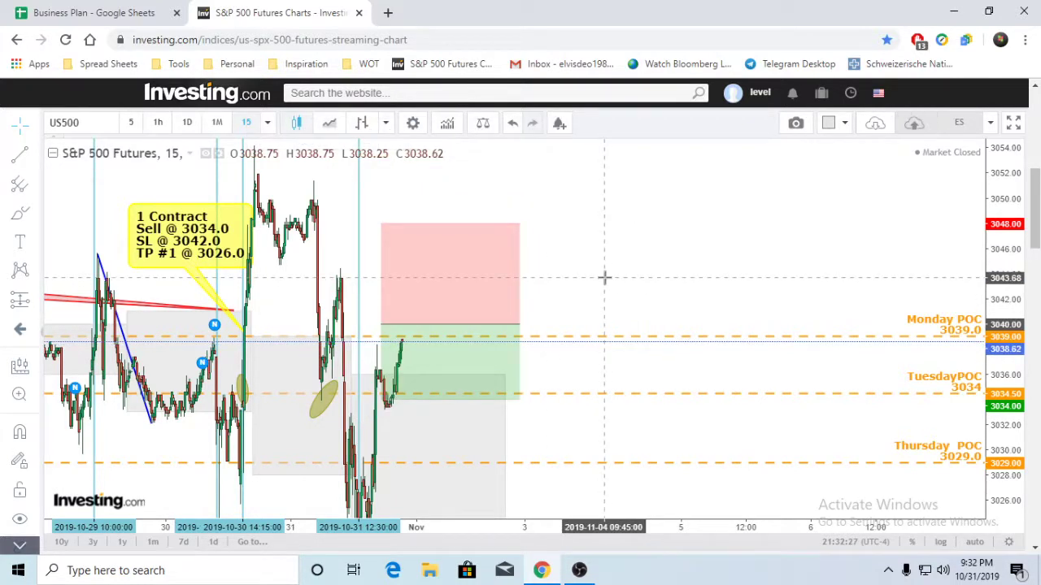
Clone the short position and place the copy directly after the original, at nearly the same entry level.
{"action": "left_click_drag", "start_coordinate": [605, 277], "coordinate": [564, 281]}
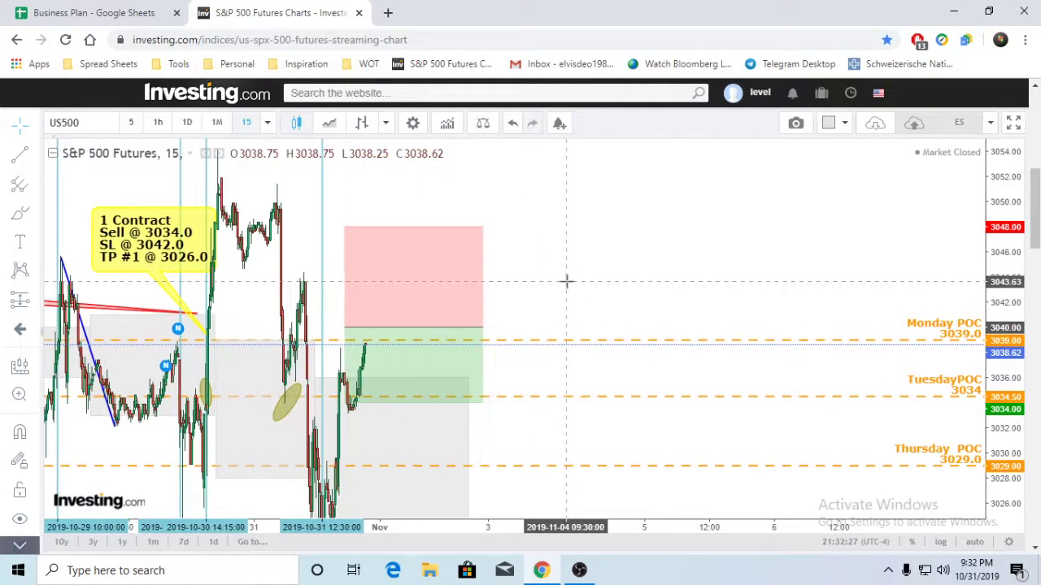
{"action": "right_click", "coordinate": [458, 291]}
{"action": "left_click", "coordinate": [520, 410]}
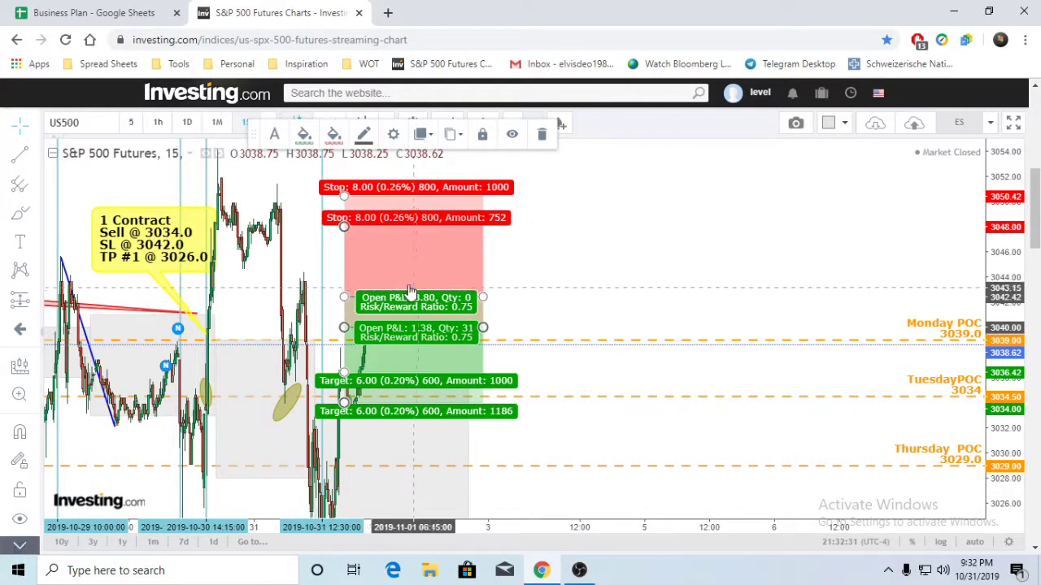
{"action": "mouse_move", "coordinate": [409, 291]}
{"action": "left_mouse_down"}
{"action": "mouse_move", "coordinate": [557, 309]}
{"action": "mouse_move", "coordinate": [543, 310]}
{"action": "left_mouse_up"}
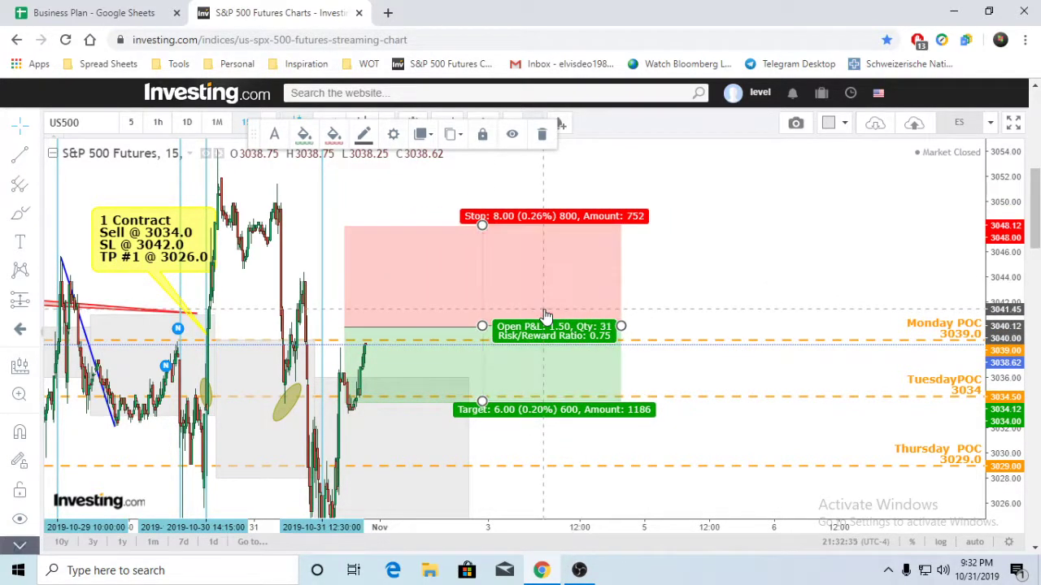
Set the cloned short position's entry price to 3040 and its profit level to 1000 ticks.
{"action": "double_click", "coordinate": [542, 312]}
{"action": "left_click", "coordinate": [524, 329]}
{"action": "key", "text": "BackSpace"}
{"action": "key", "text": "BackSpace"}
{"action": "key", "text": "BackSpace"}
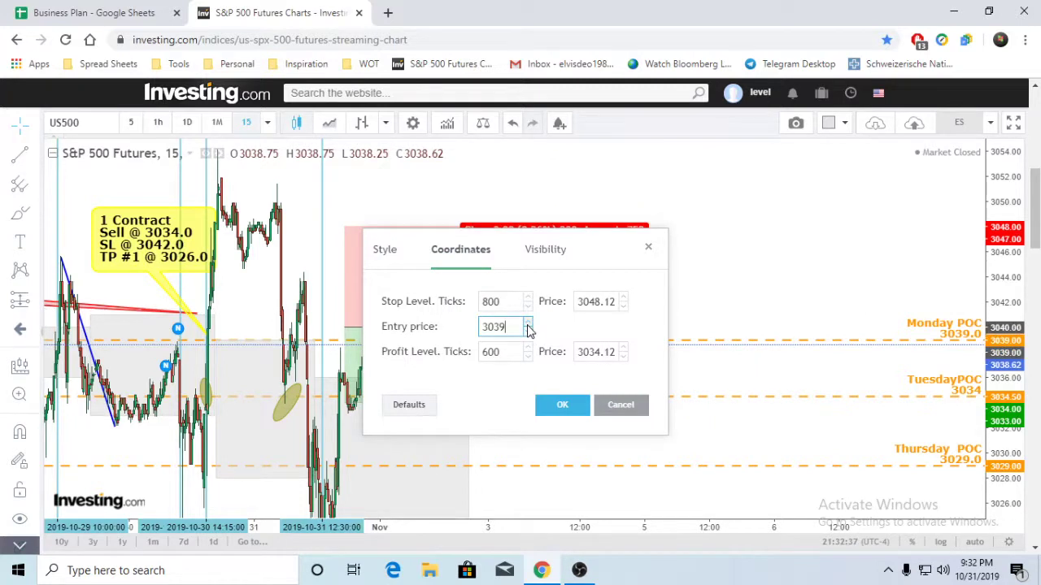
{"action": "left_click", "coordinate": [500, 353]}
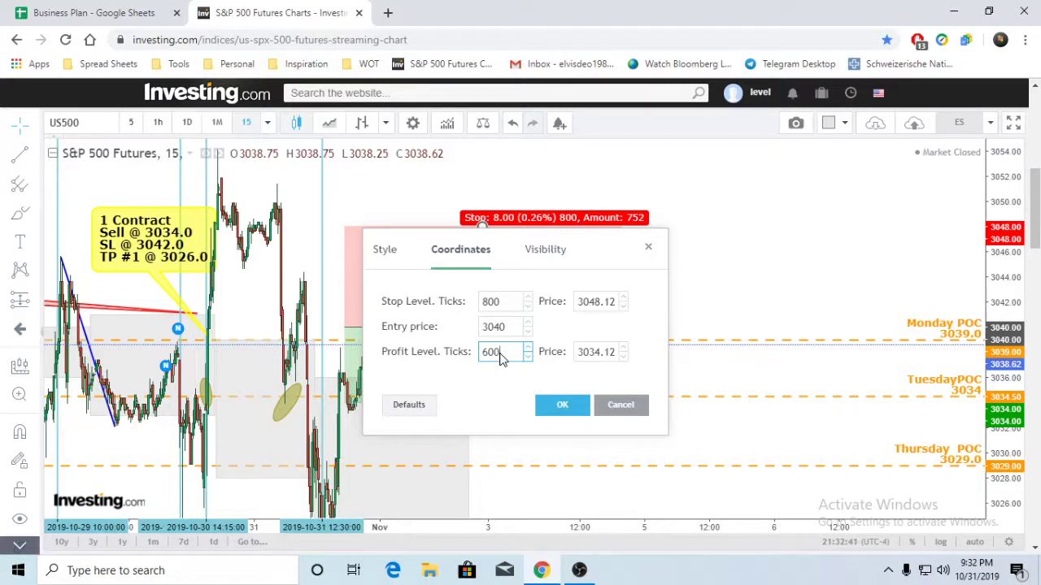
{"action": "left_click", "coordinate": [558, 404]}
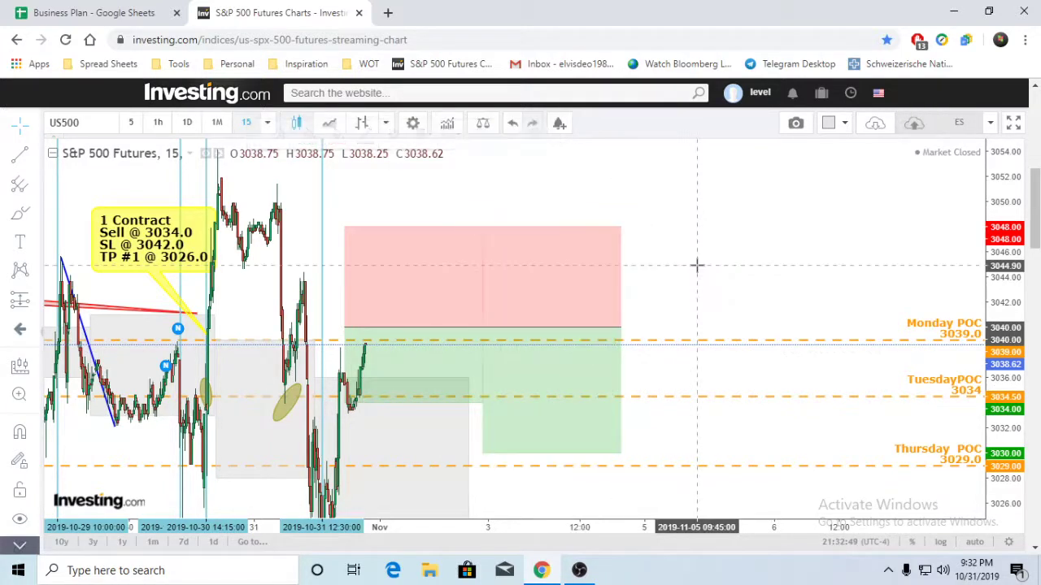
Clone the second short position and line the copy up directly after it at an entry level of about 3040.
{"action": "left_click_drag", "start_coordinate": [720, 265], "coordinate": [631, 256]}
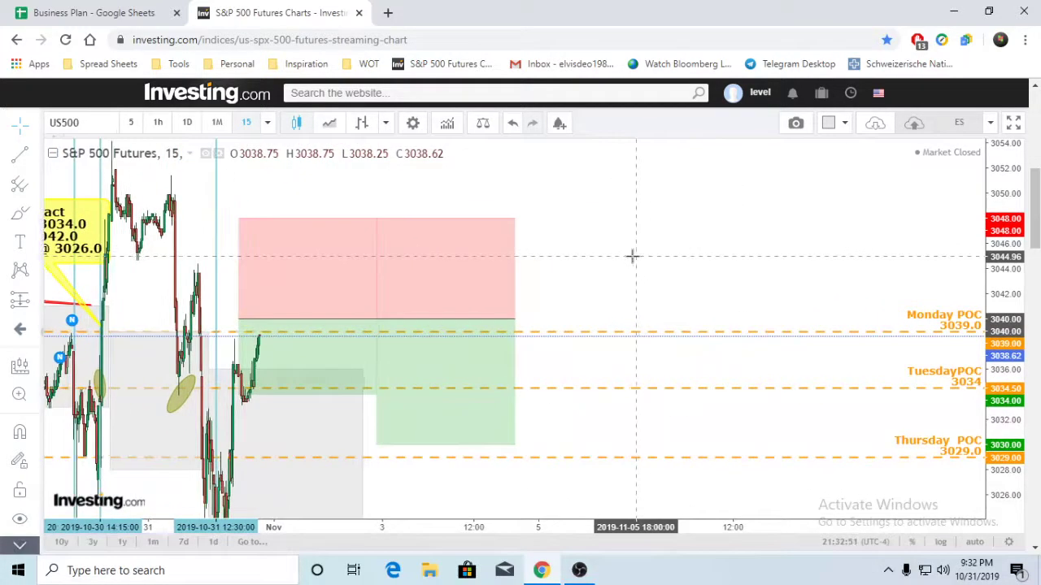
{"action": "right_click", "coordinate": [475, 286]}
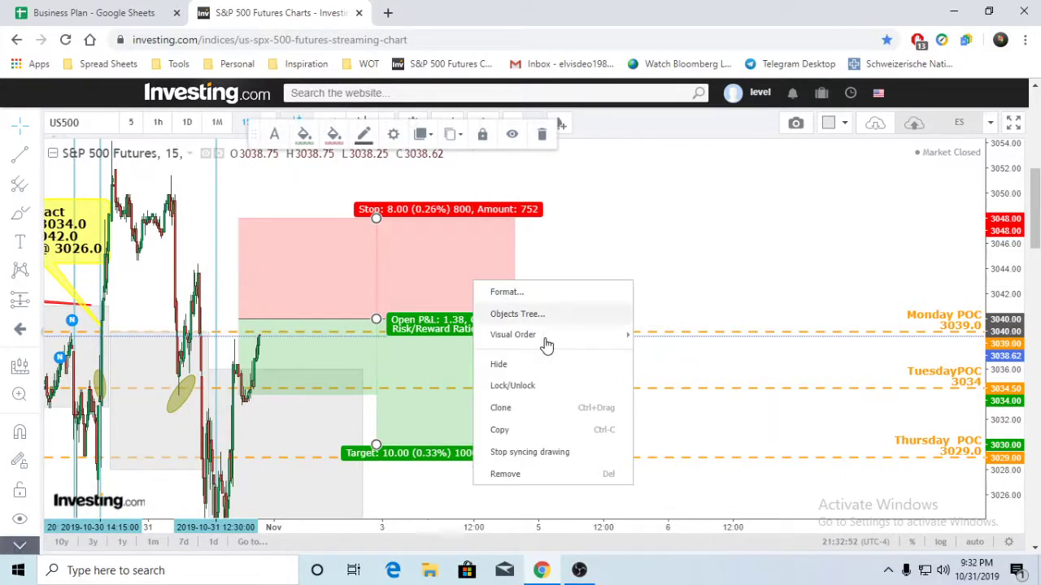
{"action": "left_click", "coordinate": [548, 417]}
{"action": "mouse_move", "coordinate": [455, 285]}
{"action": "left_mouse_down"}
{"action": "mouse_move", "coordinate": [446, 255]}
{"action": "mouse_move", "coordinate": [539, 269]}
{"action": "mouse_move", "coordinate": [530, 260]}
{"action": "mouse_move", "coordinate": [536, 311]}
{"action": "left_mouse_up"}
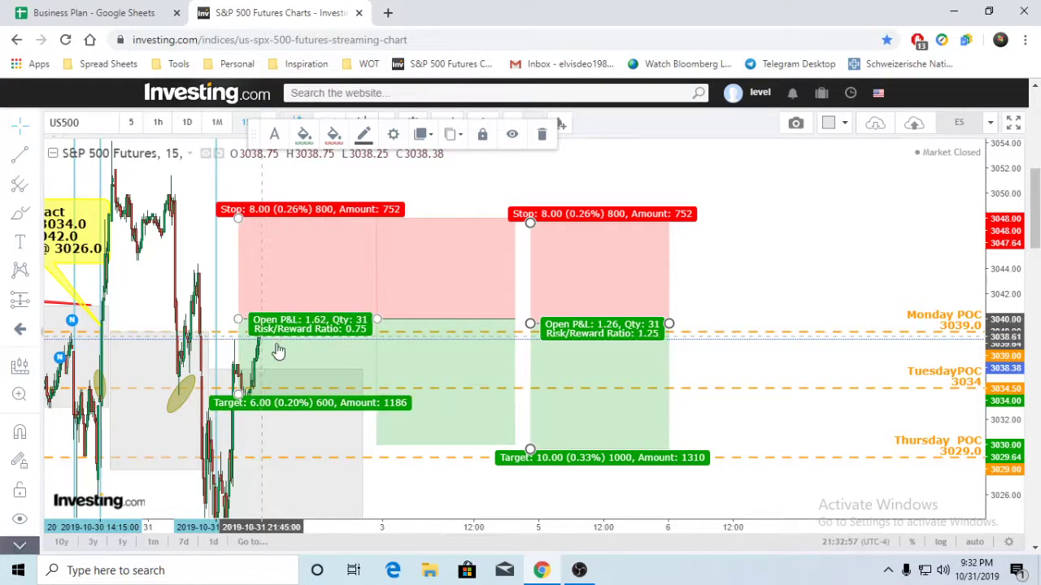
{"action": "left_click_drag", "start_coordinate": [567, 397], "coordinate": [559, 394]}
Set the third short position's profit level to 1600 ticks and deselect it.
{"action": "double_click", "coordinate": [558, 394]}
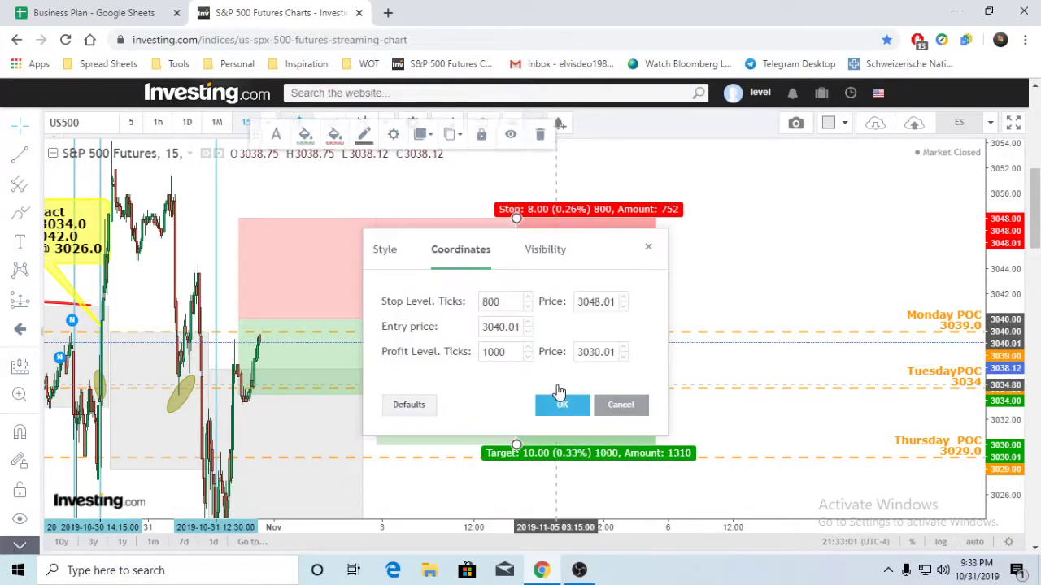
{"action": "left_click", "coordinate": [493, 358]}
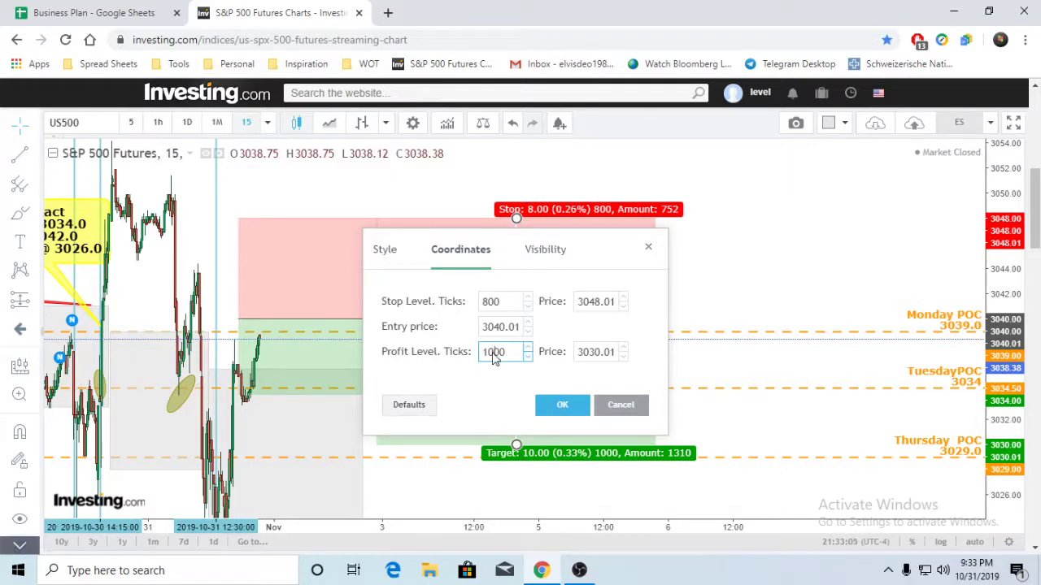
{"action": "type", "text": "6"}
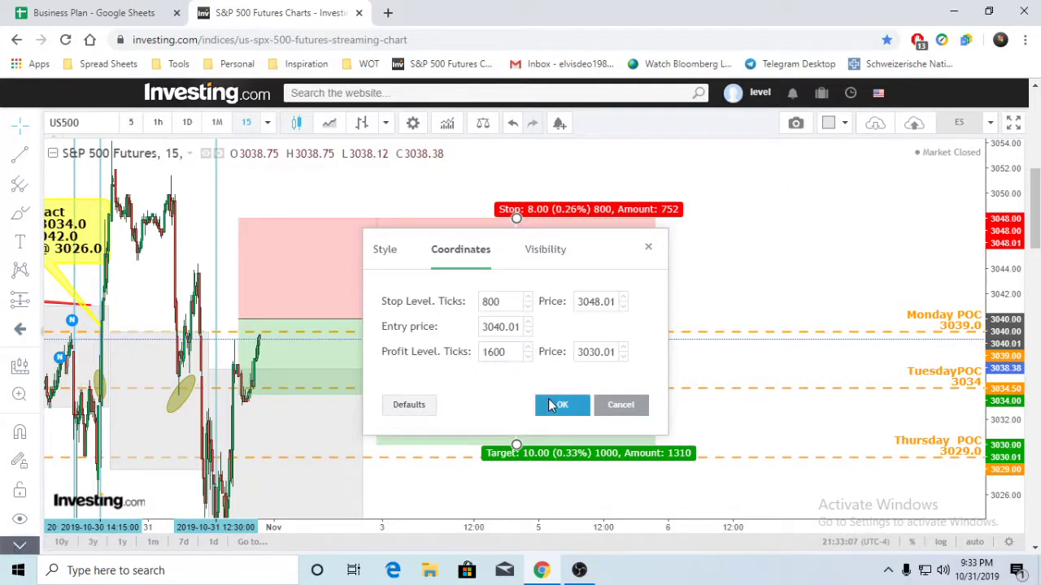
{"action": "left_click", "coordinate": [559, 404]}
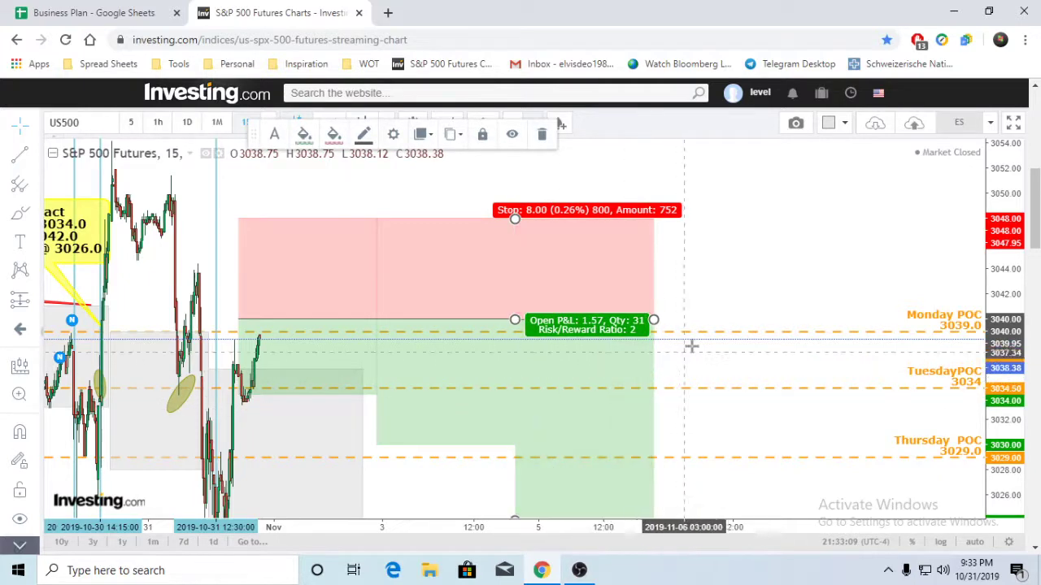
{"action": "left_click", "coordinate": [720, 309]}
Compare the stops, targets and risk/reward ratios of the three adjacent short positions on the chart.
{"action": "left_click_drag", "start_coordinate": [726, 282], "coordinate": [783, 286]}
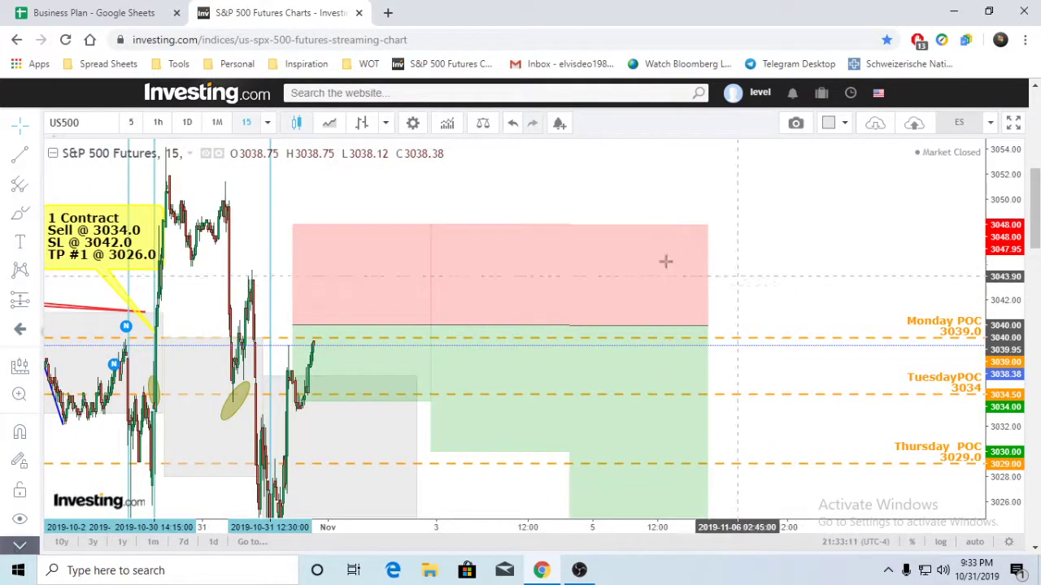
{"action": "left_click", "coordinate": [356, 248]}
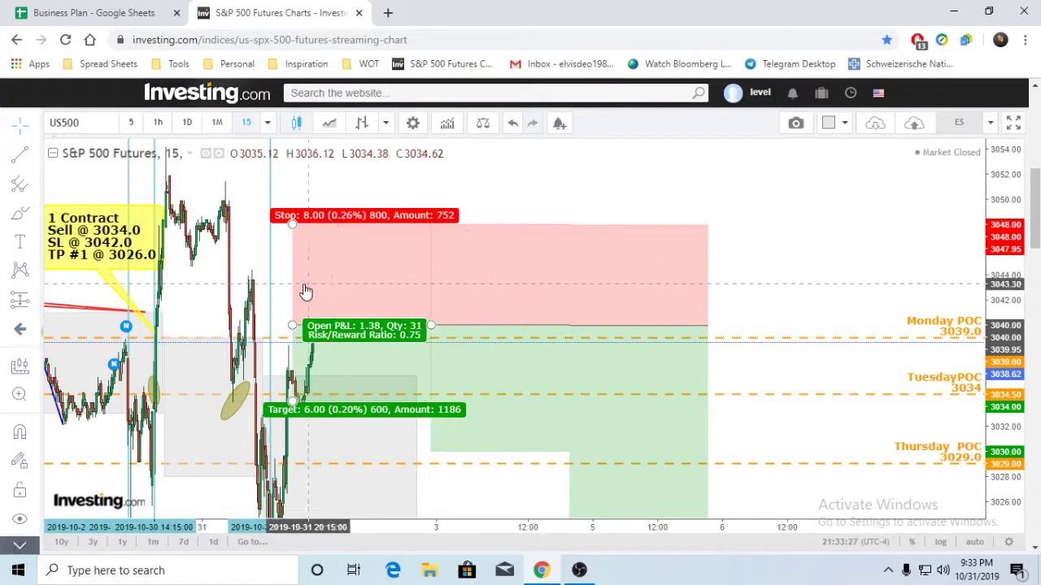
{"action": "left_click_drag", "start_coordinate": [801, 299], "coordinate": [786, 235]}
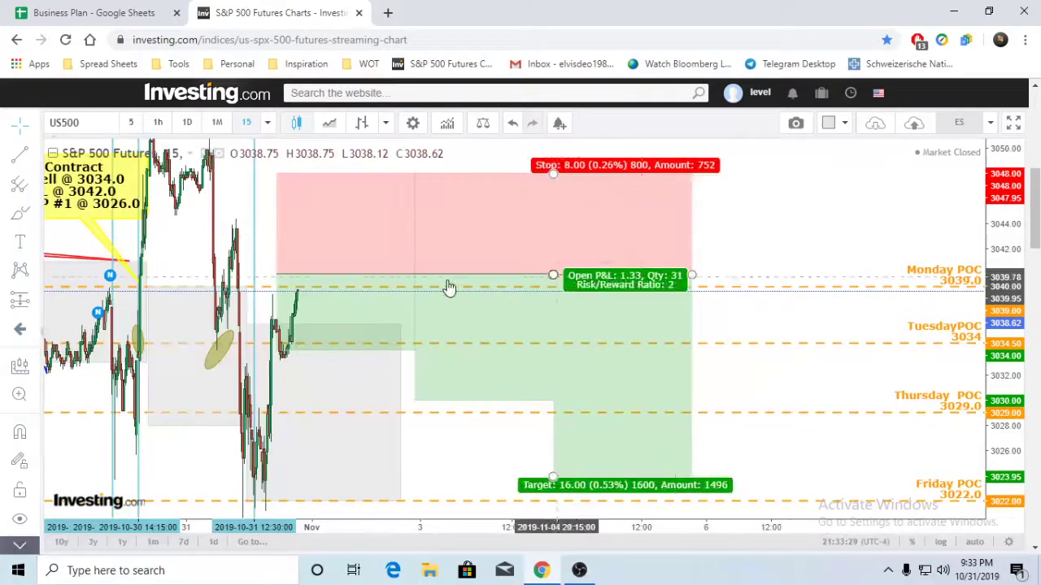
{"action": "mouse_move", "coordinate": [509, 358]}
{"action": "left_mouse_down"}
{"action": "mouse_move", "coordinate": [613, 435]}
{"action": "mouse_move", "coordinate": [363, 255]}
{"action": "mouse_move", "coordinate": [625, 408]}
{"action": "mouse_move", "coordinate": [281, 352]}
{"action": "left_mouse_up"}
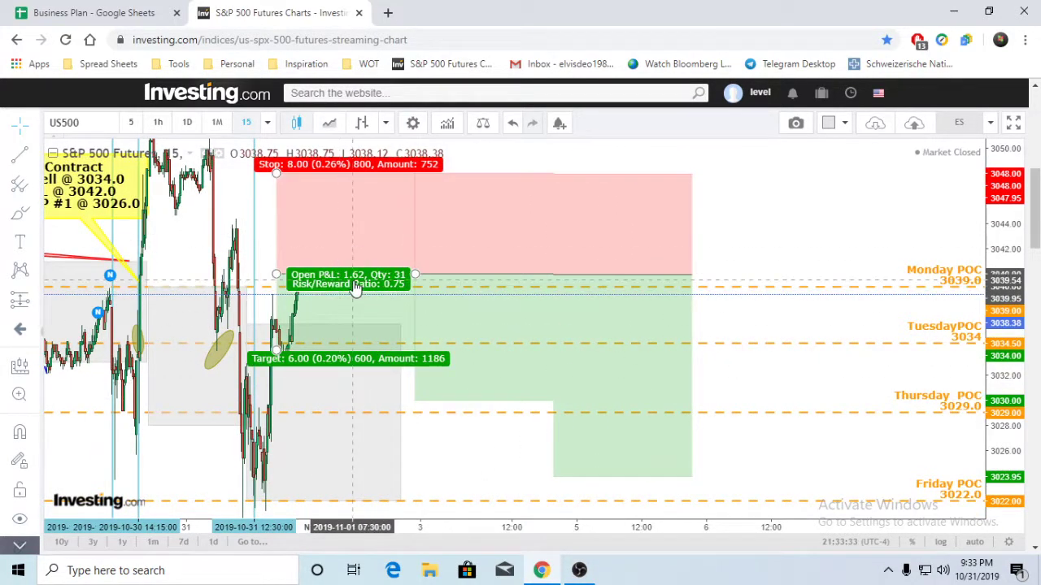
{"action": "left_click", "coordinate": [252, 179]}
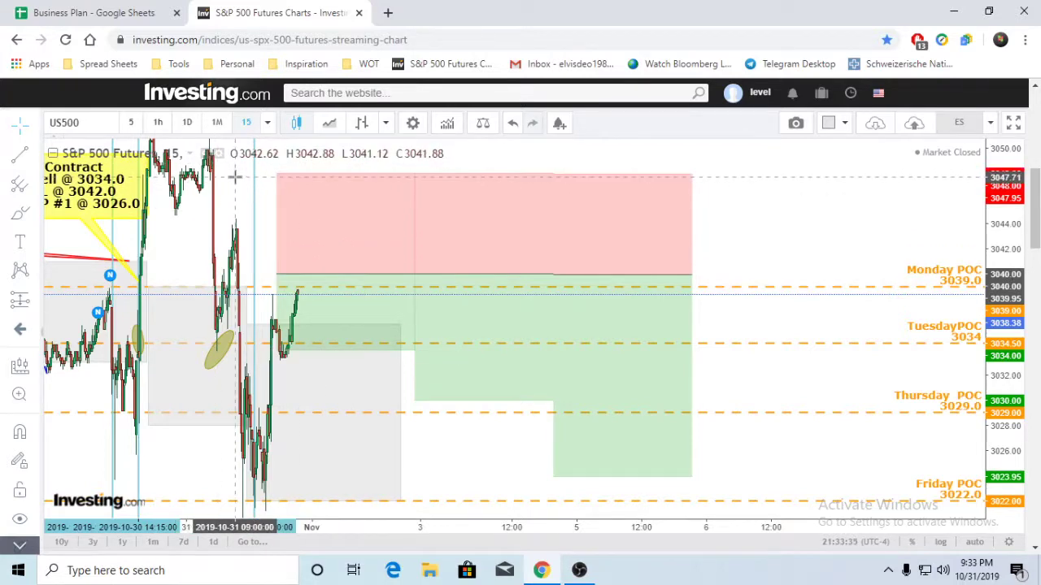
{"action": "left_click", "coordinate": [444, 225]}
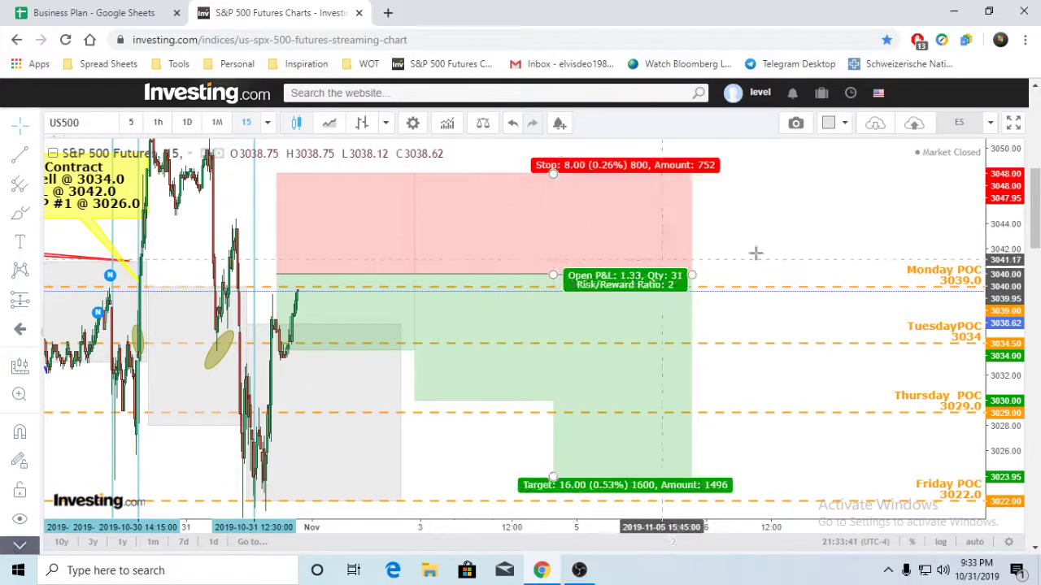
Move the yellow "1 Contract" callout above the three short positions and anchor its pointer at their entry level, about 3040.
{"action": "scroll", "coordinate": [755, 251], "scroll_direction": "right", "scroll_amount": 3}
{"action": "left_click_drag", "start_coordinate": [768, 253], "coordinate": [731, 252]}
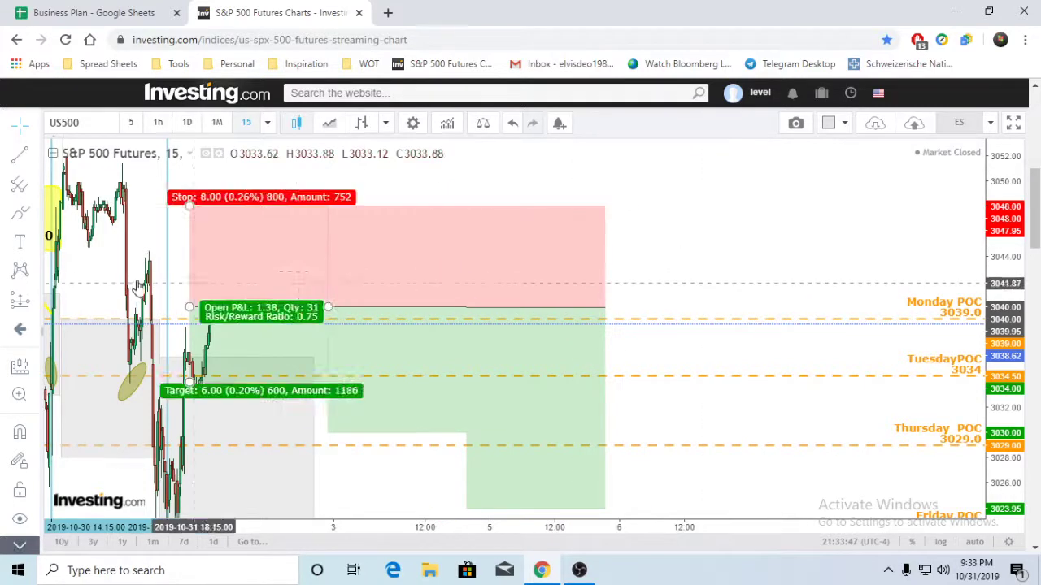
{"action": "scroll", "coordinate": [757, 267], "scroll_direction": "left", "scroll_amount": 4}
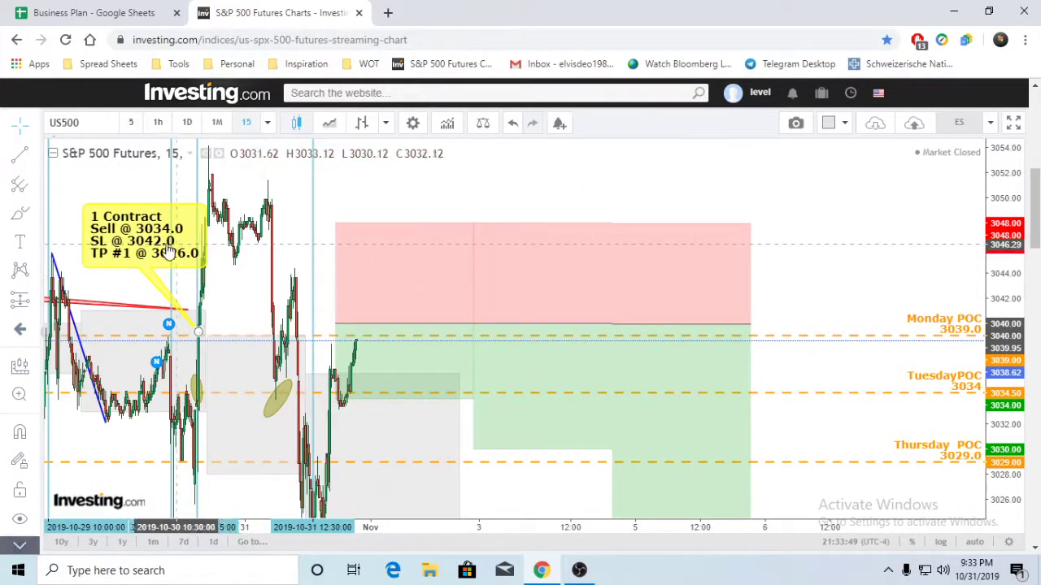
{"action": "mouse_move", "coordinate": [90, 268]}
{"action": "left_mouse_down"}
{"action": "mouse_move", "coordinate": [475, 253]}
{"action": "mouse_move", "coordinate": [716, 220]}
{"action": "left_mouse_up"}
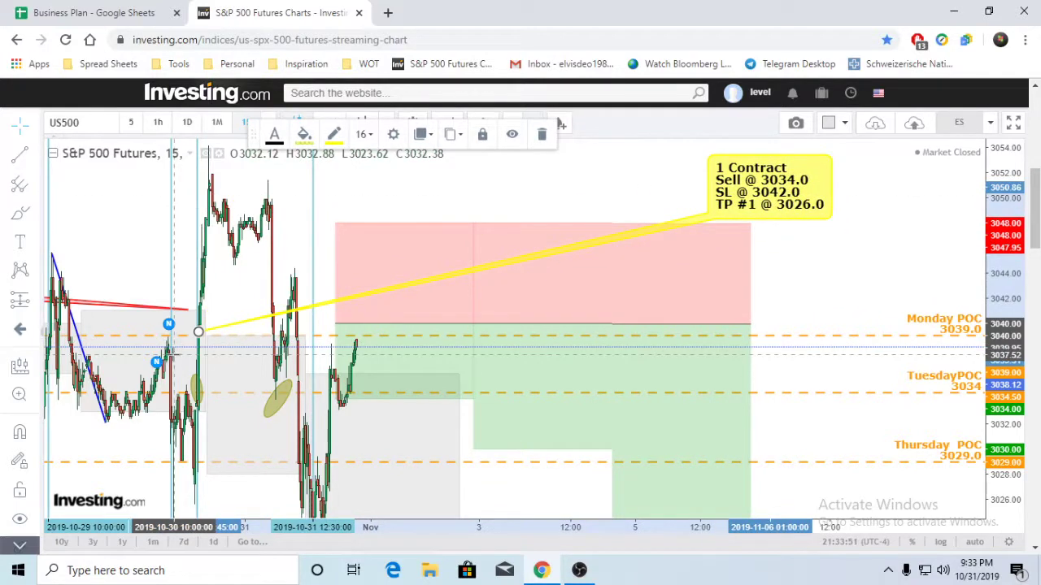
{"action": "left_click_drag", "start_coordinate": [199, 331], "coordinate": [371, 322]}
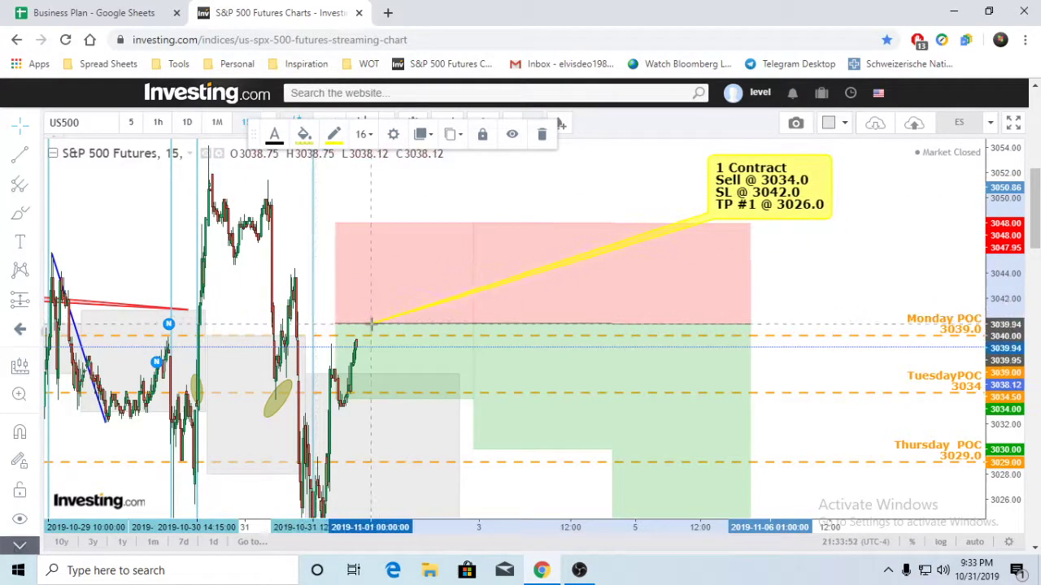
Replace the yellow callout's entire text with the heading "Initial Max Risk".
{"action": "double_click", "coordinate": [371, 323]}
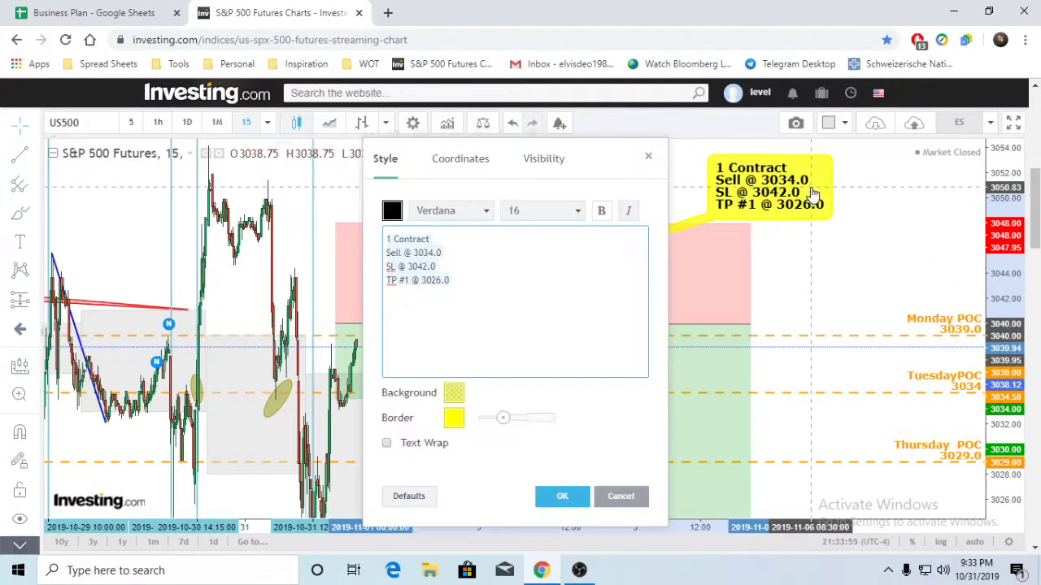
{"action": "left_click", "coordinate": [468, 283]}
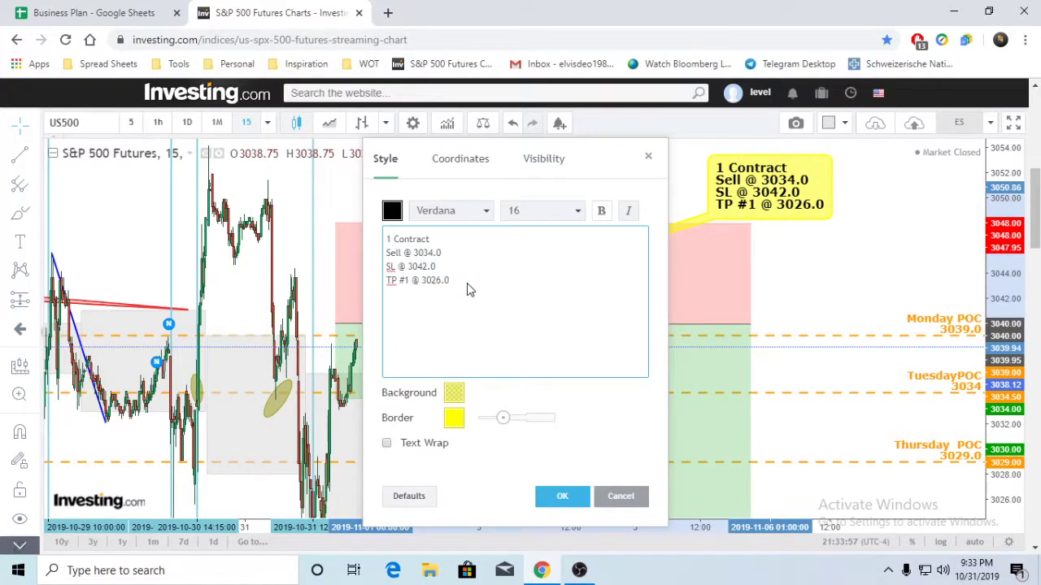
{"action": "key", "text": "BackSpace"}
{"action": "key", "text": "BackSpace"}
{"action": "key", "text": "BackSpace"}
{"action": "key", "text": "BackSpace"}
{"action": "key", "text": "BackSpace"}
{"action": "key", "text": "BackSpace"}
{"action": "key", "text": "BackSpace"}
{"action": "key", "text": "BackSpace"}
{"action": "key", "text": "BackSpace"}
{"action": "key", "text": "BackSpace"}
{"action": "key", "text": "BackSpace"}
{"action": "key", "text": "BackSpace"}
{"action": "key", "text": "BackSpace"}
{"action": "key", "text": "BackSpace"}
{"action": "key", "text": "BackSpace"}
{"action": "key", "text": "BackSpace"}
{"action": "key", "text": "BackSpace"}
{"action": "key", "text": "BackSpace"}
{"action": "key", "text": "BackSpace"}
{"action": "key", "text": "BackSpace"}
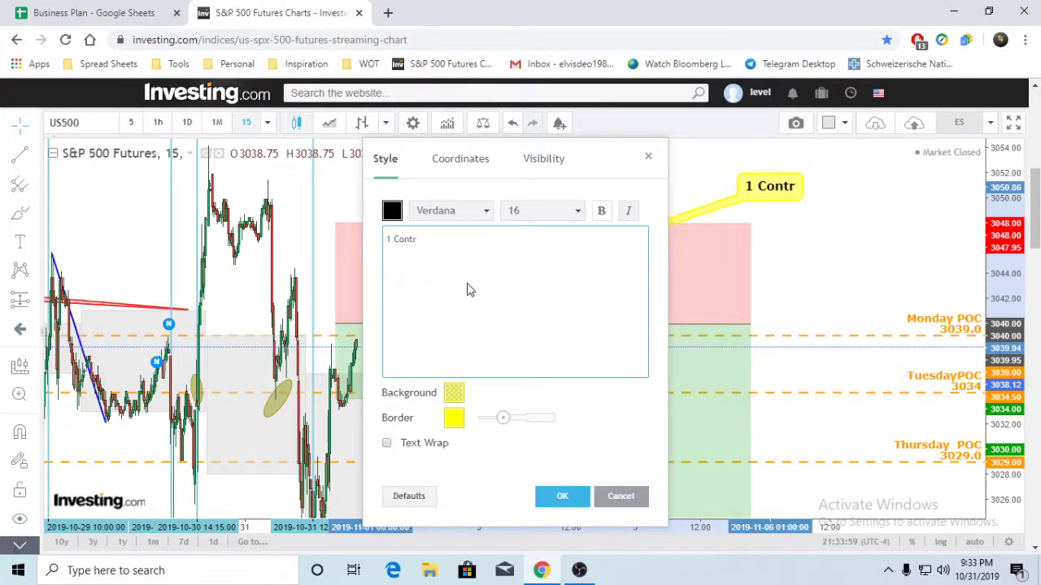
{"action": "key", "text": "BackSpace"}
{"action": "key", "text": "BackSpace"}
{"action": "key", "text": "BackSpace"}
{"action": "key", "text": "BackSpace"}
{"action": "key", "text": "BackSpace"}
{"action": "key", "text": "BackSpace"}
{"action": "key", "text": "BackSpace"}
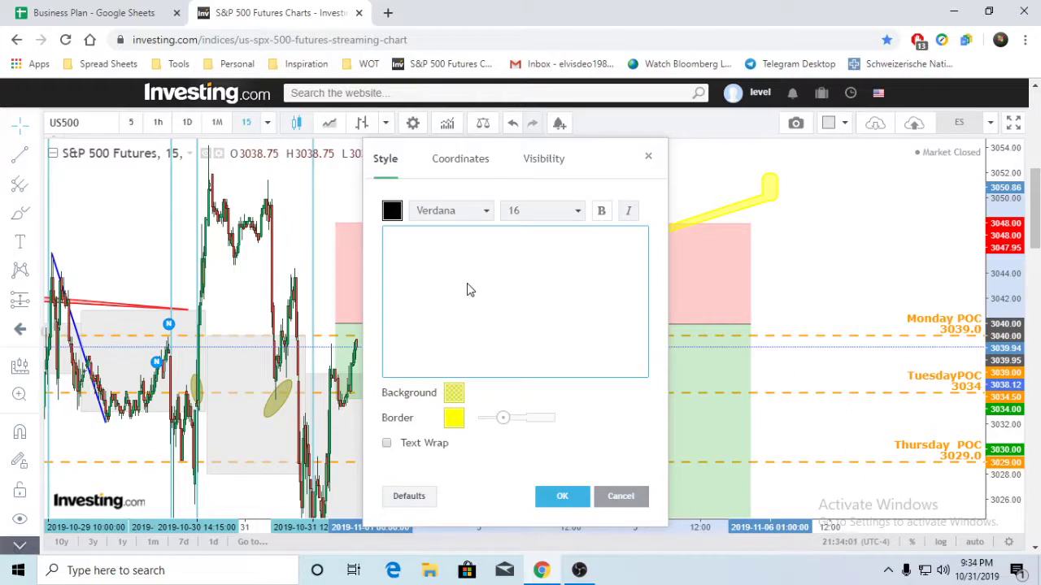
{"action": "type", "text": "Initial "}
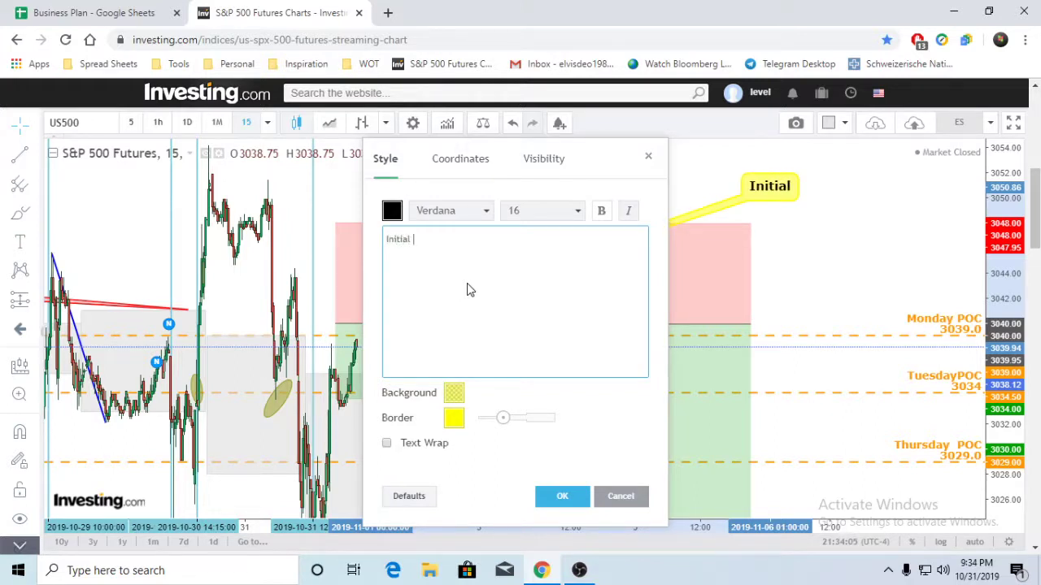
{"action": "type", "text": "M"}
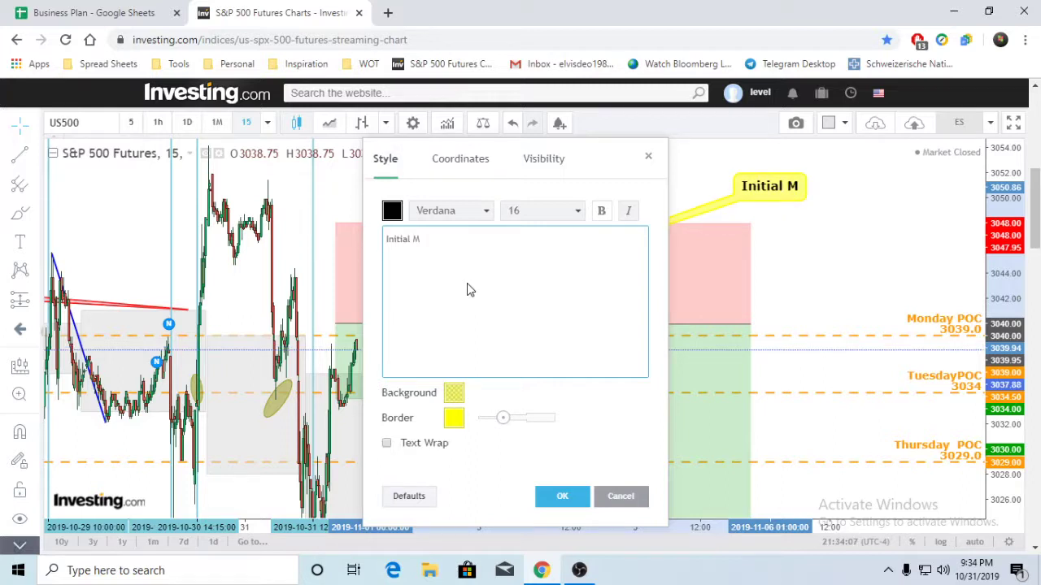
{"action": "type", "text": "ax "}
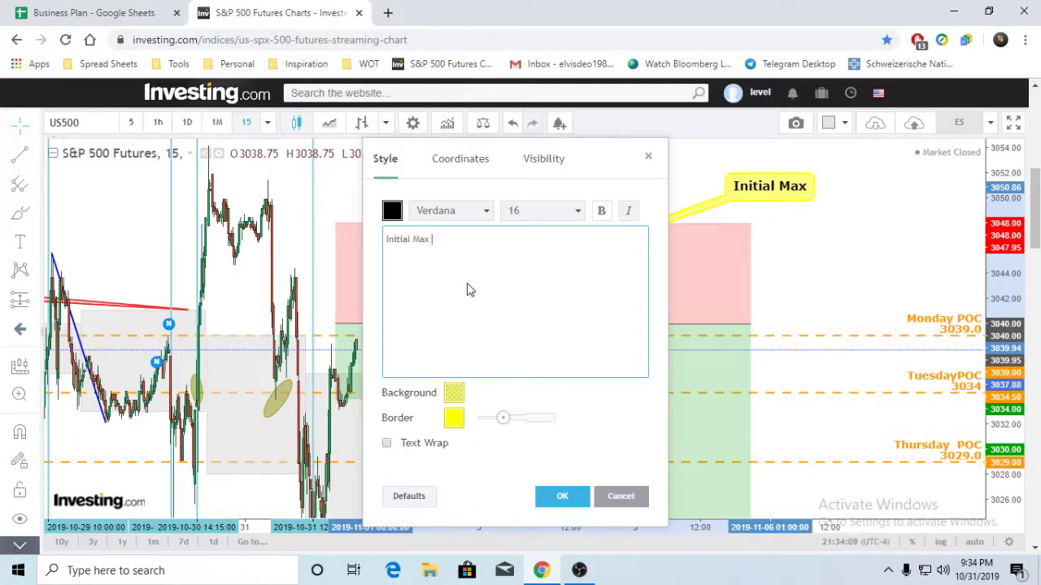
{"action": "type", "text": "Risk"}
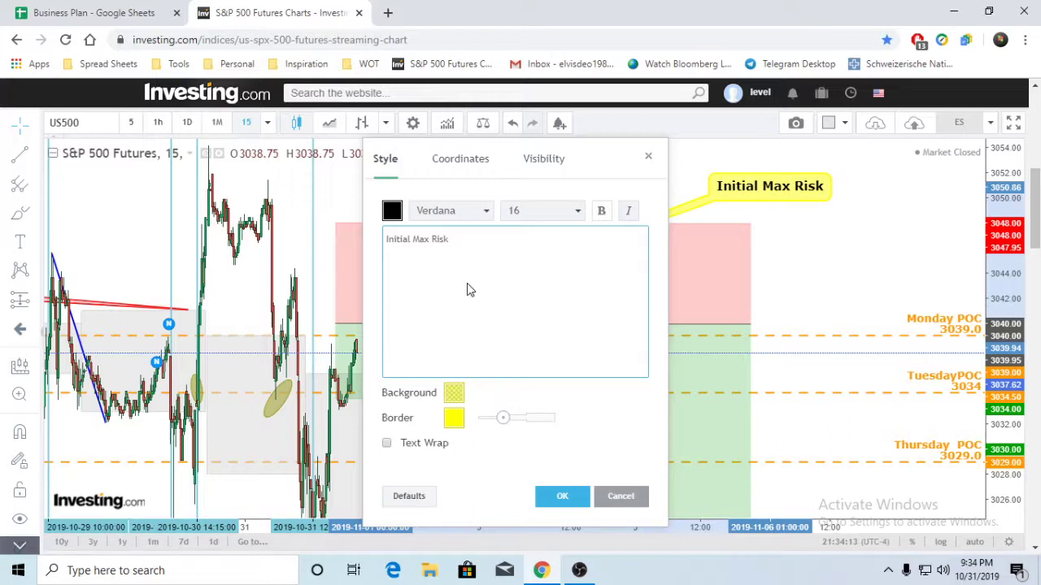
Add the lines "$40.00 X 3 Contracts" and "$120" below the callout's heading and apply the text.
{"action": "key", "text": "Return"}
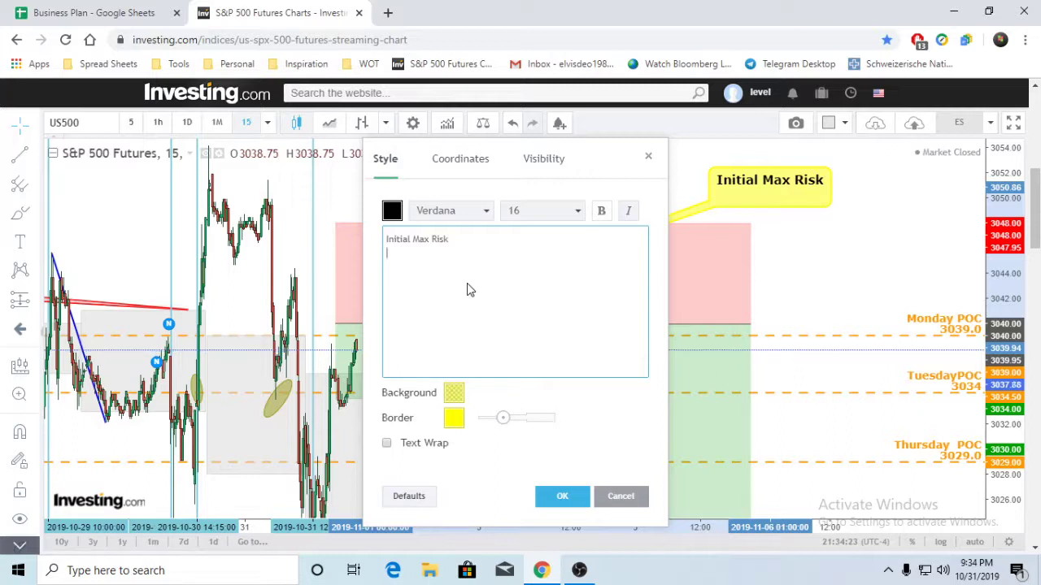
{"action": "type", "text": "$40.00"}
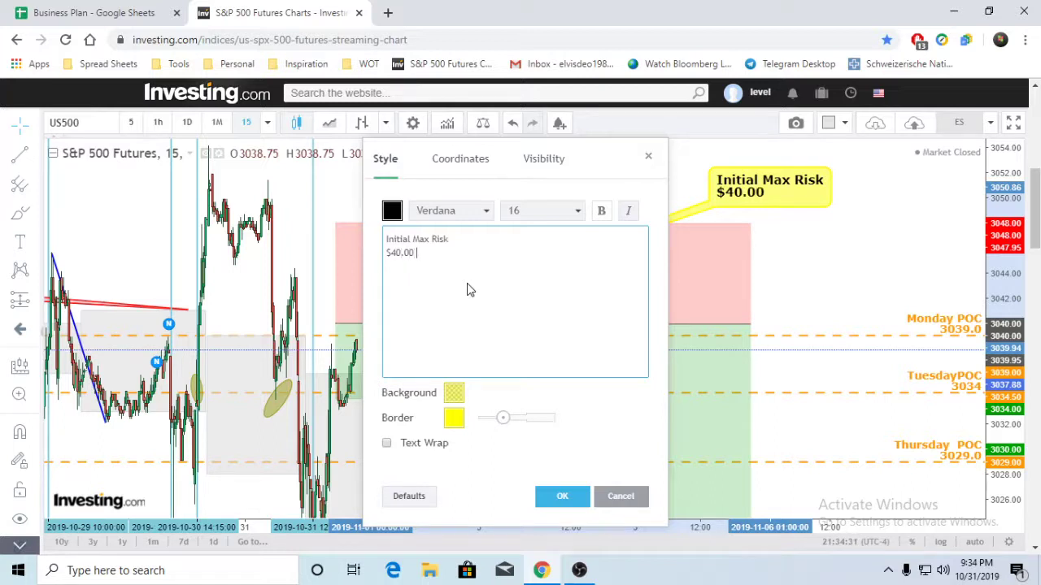
{"action": "type", "text": "  X"}
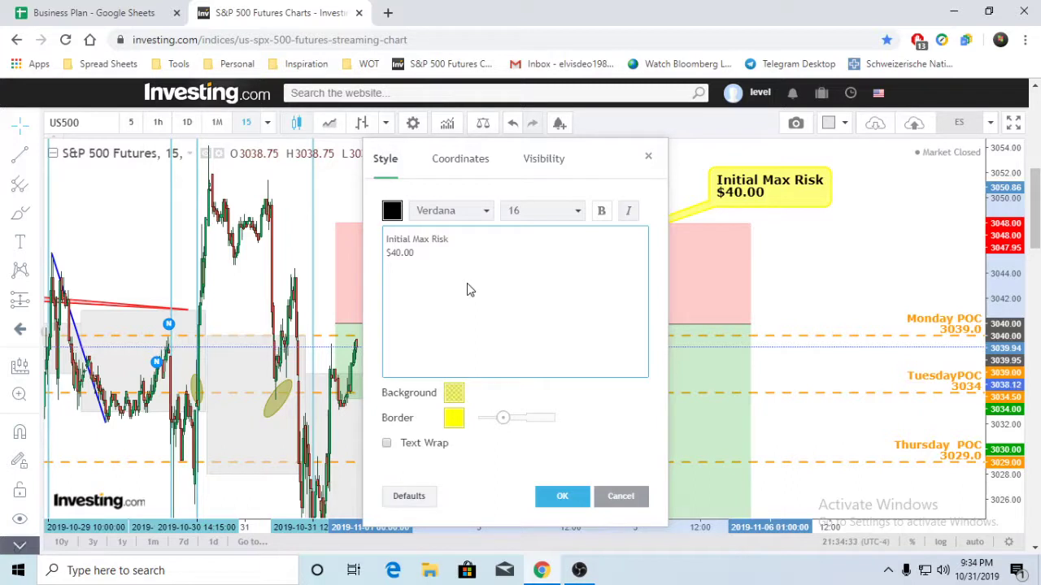
{"action": "type", "text": " 3 Contr"}
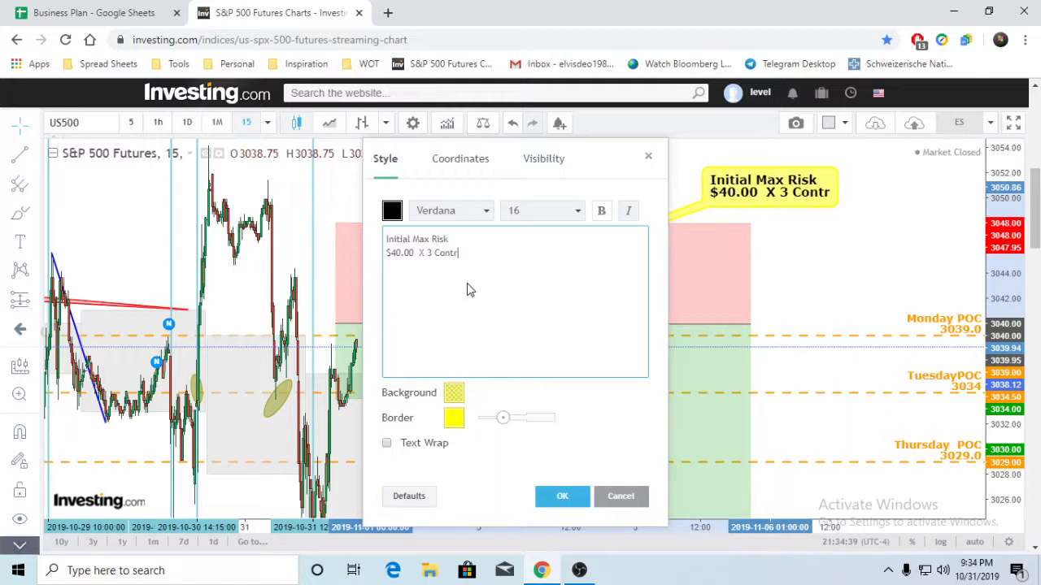
{"action": "type", "text": "acts"}
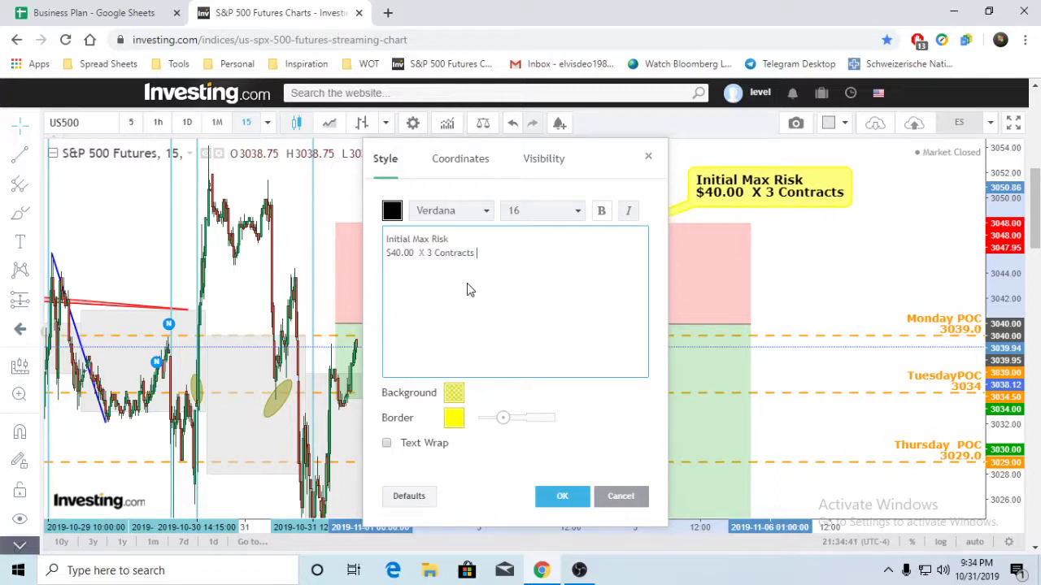
{"action": "key", "text": "Return"}
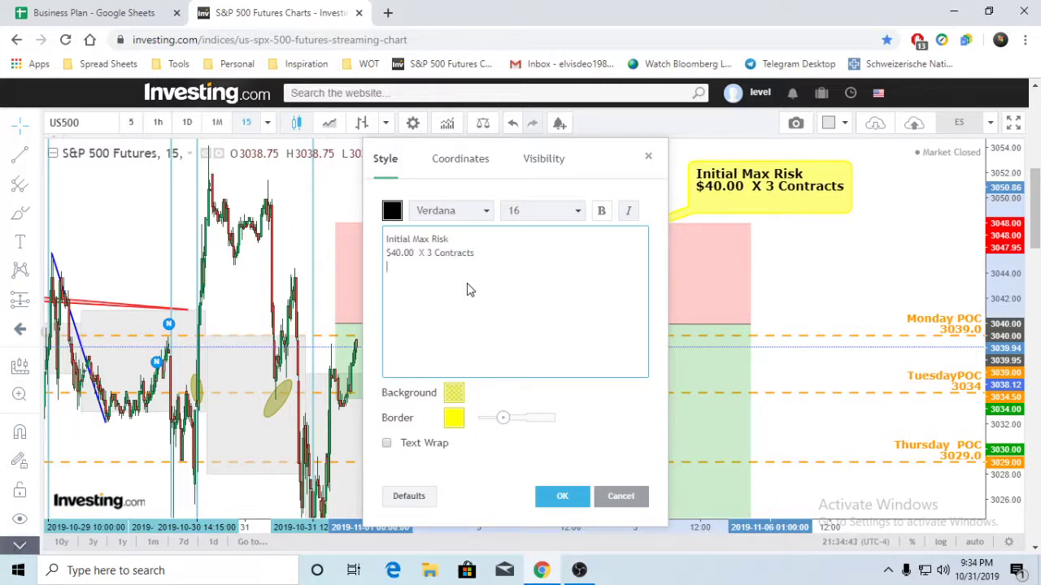
{"action": "type", "text": "$"}
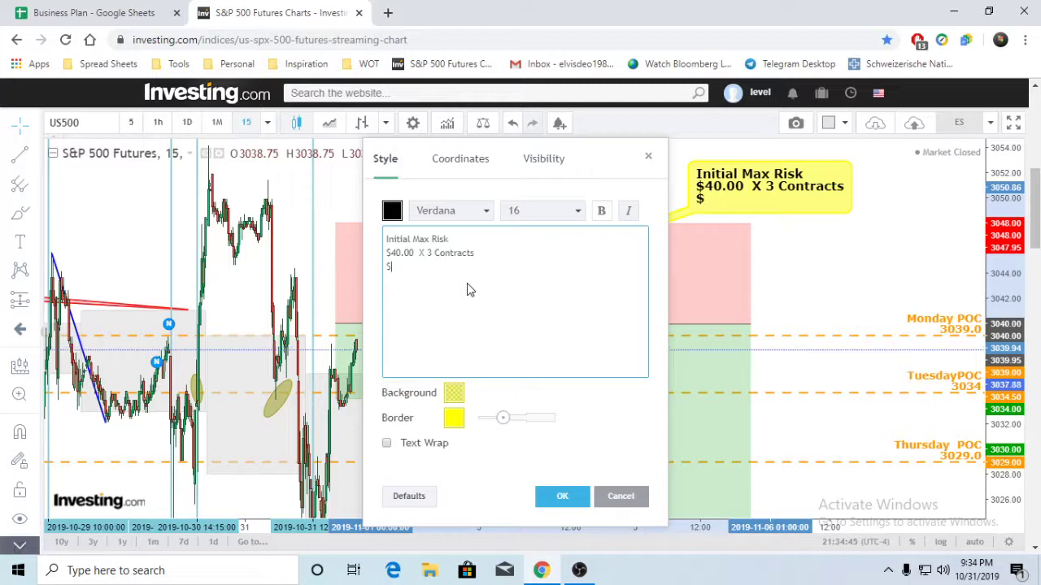
{"action": "type", "text": "120"}
{"action": "left_click", "coordinate": [563, 498]}
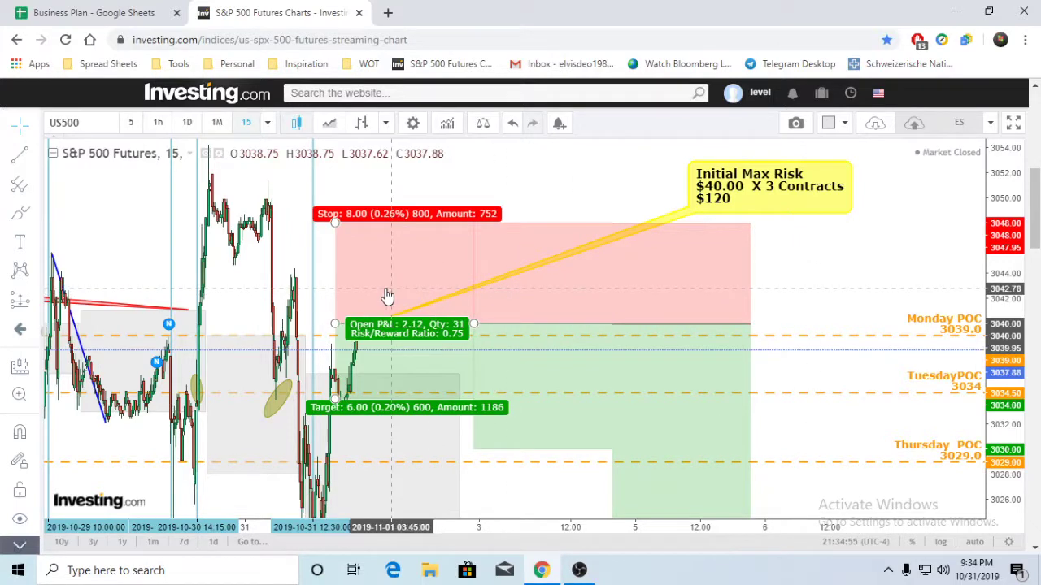
Check the 10K Micro daily loss limit in the Business Plan spreadsheet and return to the S&P 500 Futures chart.
{"action": "left_click", "coordinate": [96, 7]}
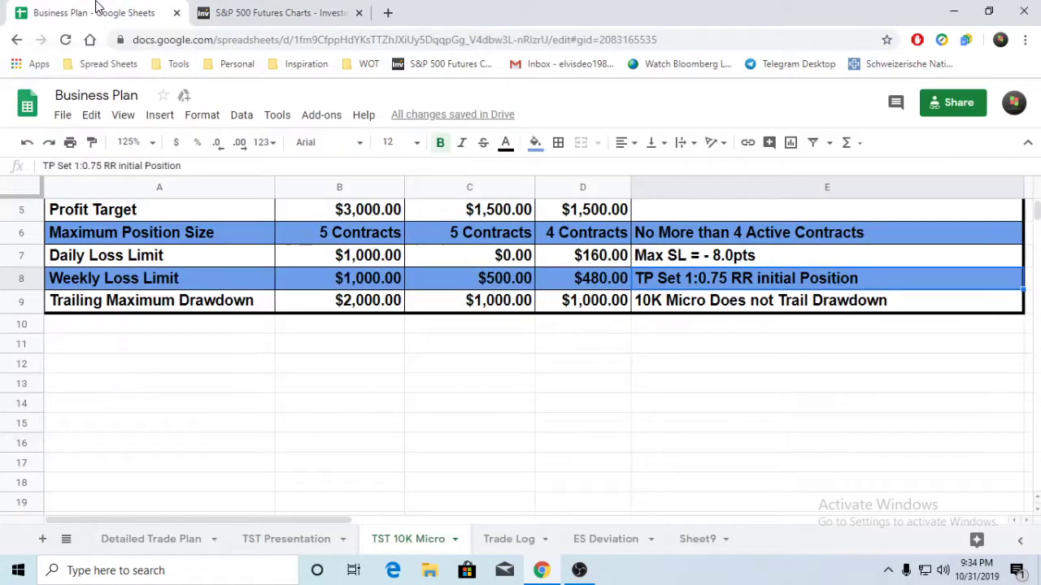
{"action": "left_click", "coordinate": [592, 257]}
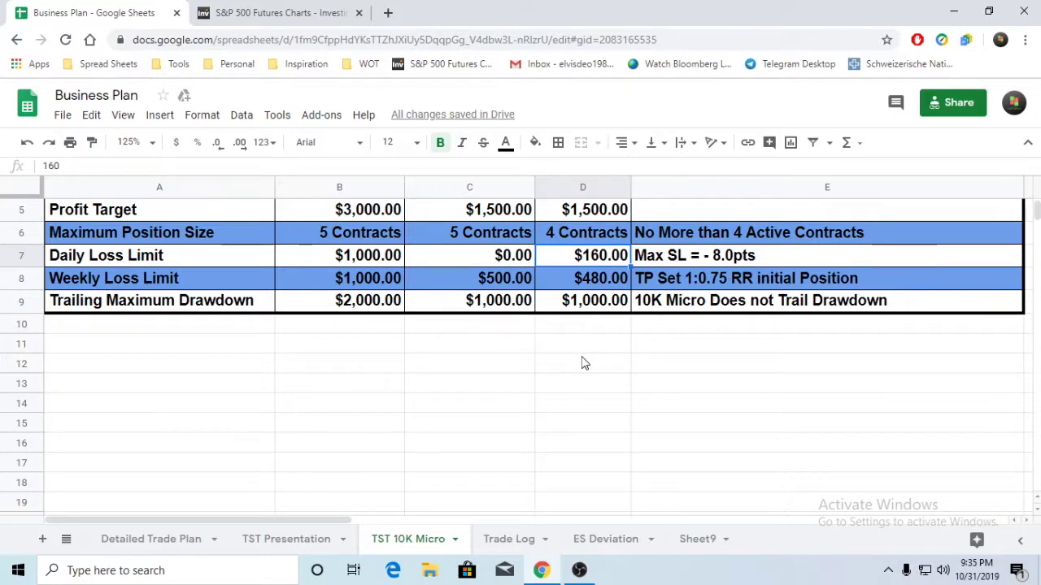
{"action": "left_click", "coordinate": [244, 12]}
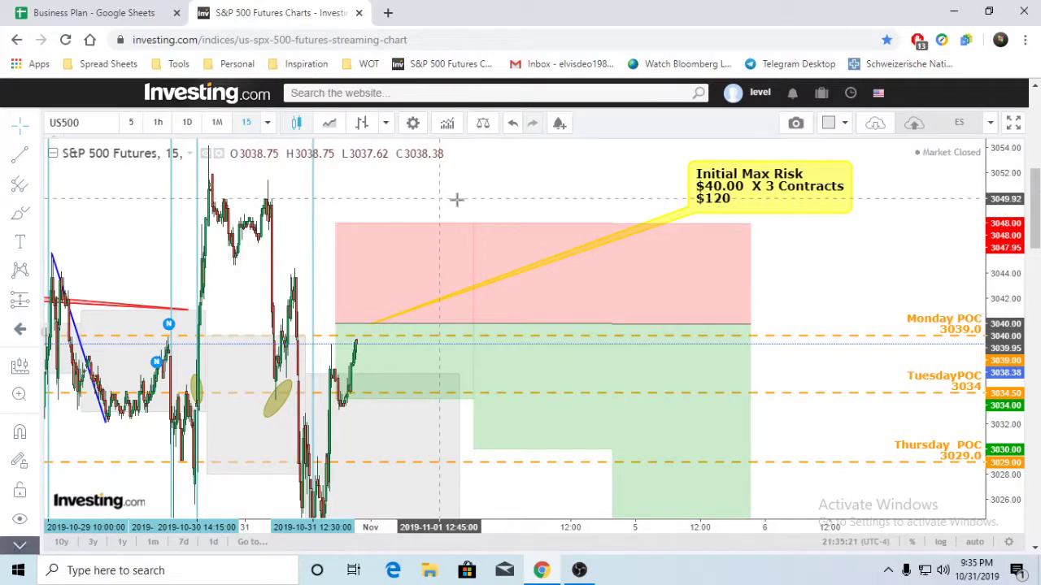
Examine the three short positions with the max risk callout alongside the earlier trade callouts on the chart.
{"action": "left_click_drag", "start_coordinate": [457, 203], "coordinate": [515, 212]}
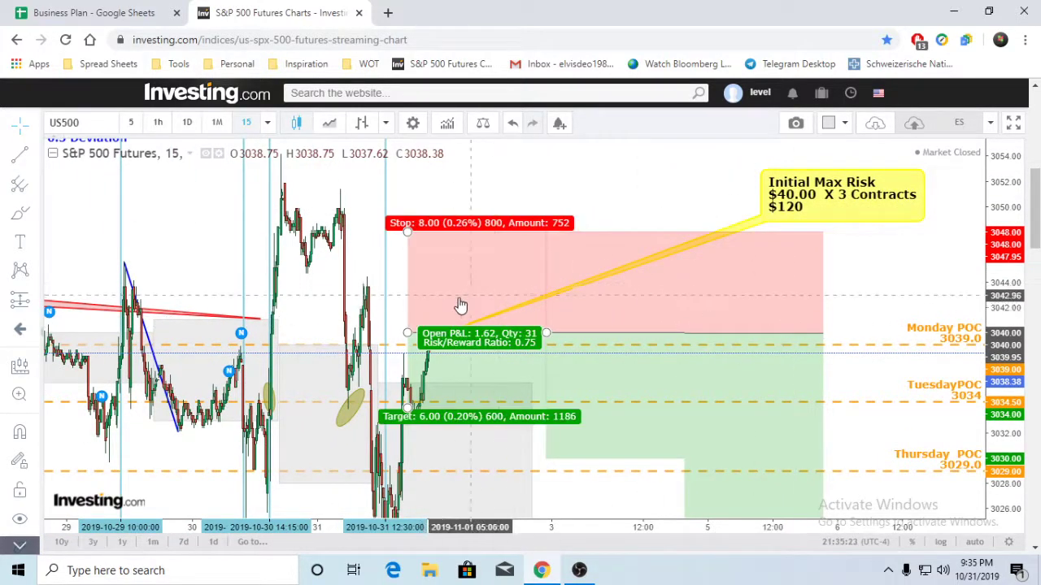
{"action": "left_click_drag", "start_coordinate": [586, 200], "coordinate": [531, 189]}
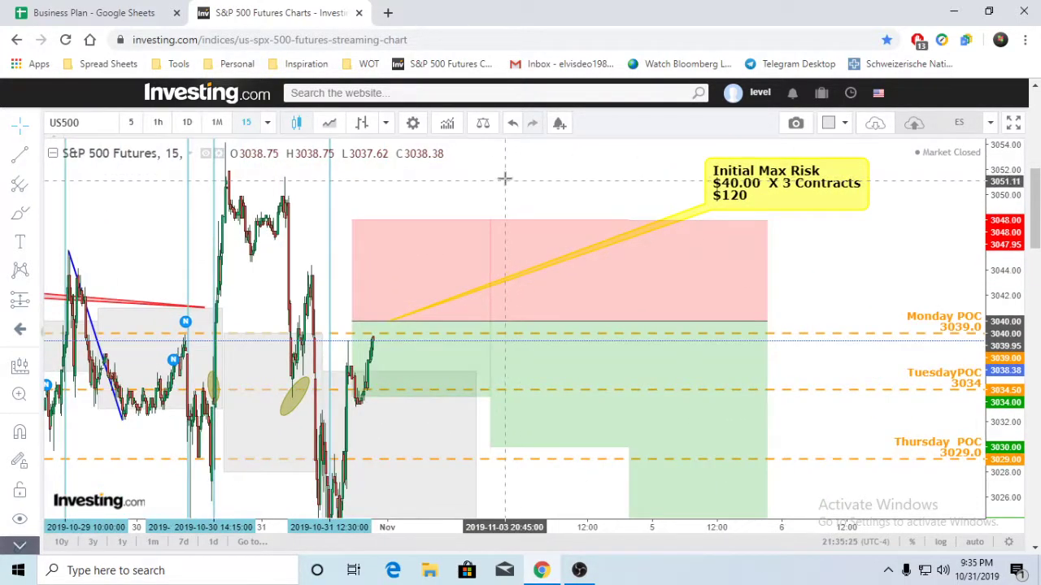
{"action": "scroll", "coordinate": [506, 175], "scroll_direction": "down", "scroll_amount": 3}
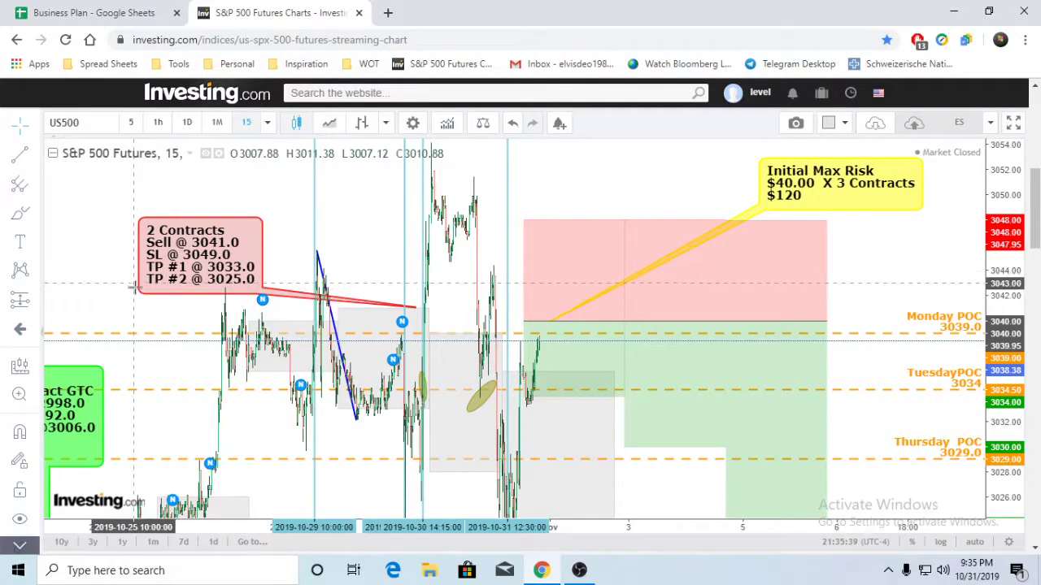
{"action": "mouse_move", "coordinate": [655, 337]}
{"action": "left_mouse_down"}
{"action": "mouse_move", "coordinate": [959, 329]}
{"action": "mouse_move", "coordinate": [615, 334]}
{"action": "mouse_move", "coordinate": [811, 326]}
{"action": "left_mouse_up"}
{"action": "mouse_move", "coordinate": [906, 269]}
{"action": "left_mouse_down"}
{"action": "mouse_move", "coordinate": [851, 284]}
{"action": "mouse_move", "coordinate": [794, 261]}
{"action": "left_mouse_up"}
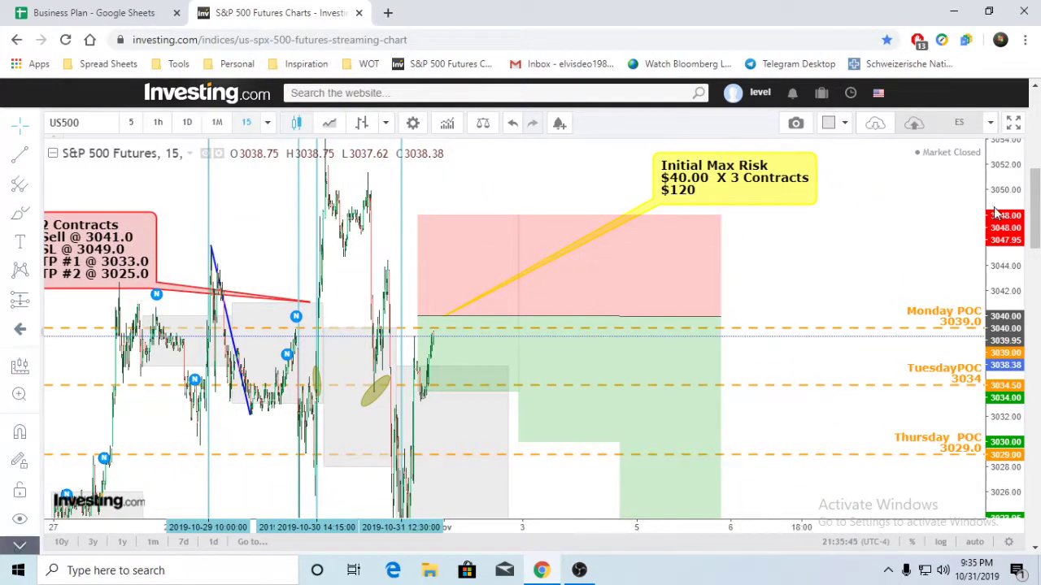
{"action": "scroll", "coordinate": [1012, 179], "scroll_direction": "down", "scroll_amount": 2}
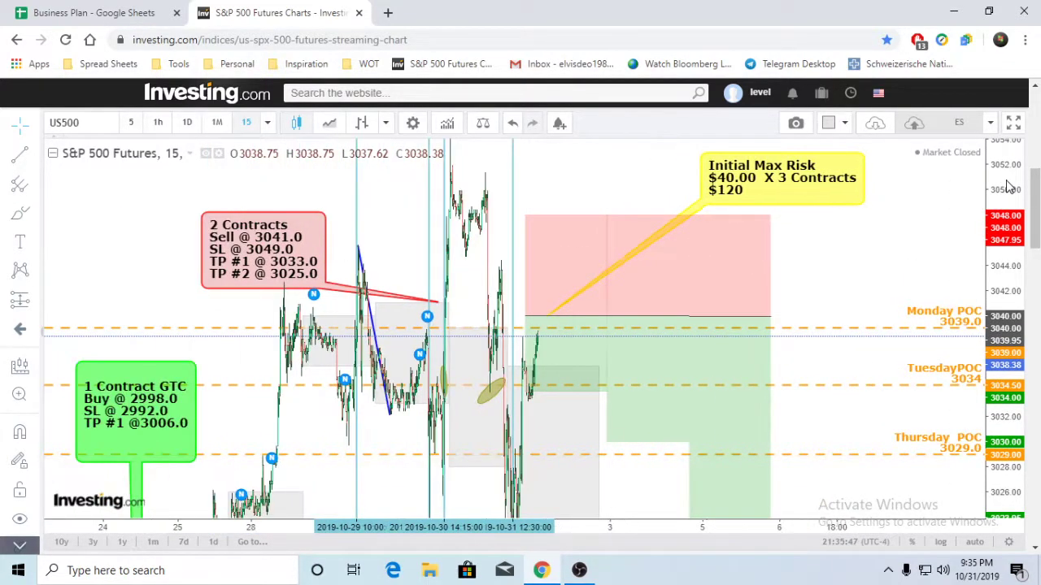
{"action": "scroll", "coordinate": [1008, 183], "scroll_direction": "up", "scroll_amount": 1}
{"action": "scroll", "coordinate": [1006, 183], "scroll_direction": "down", "scroll_amount": 1}
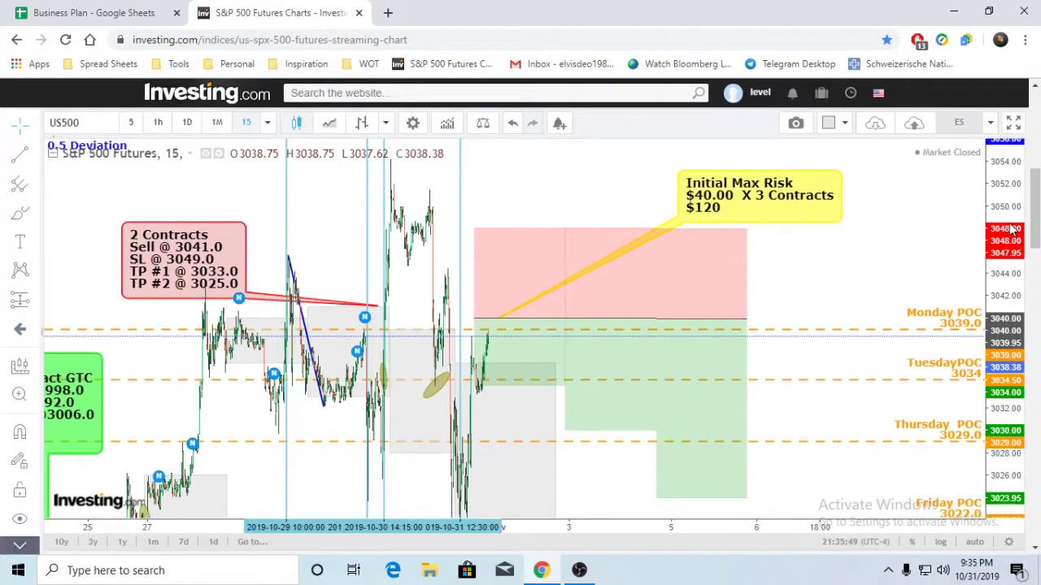
{"action": "left_click_drag", "start_coordinate": [867, 268], "coordinate": [861, 262]}
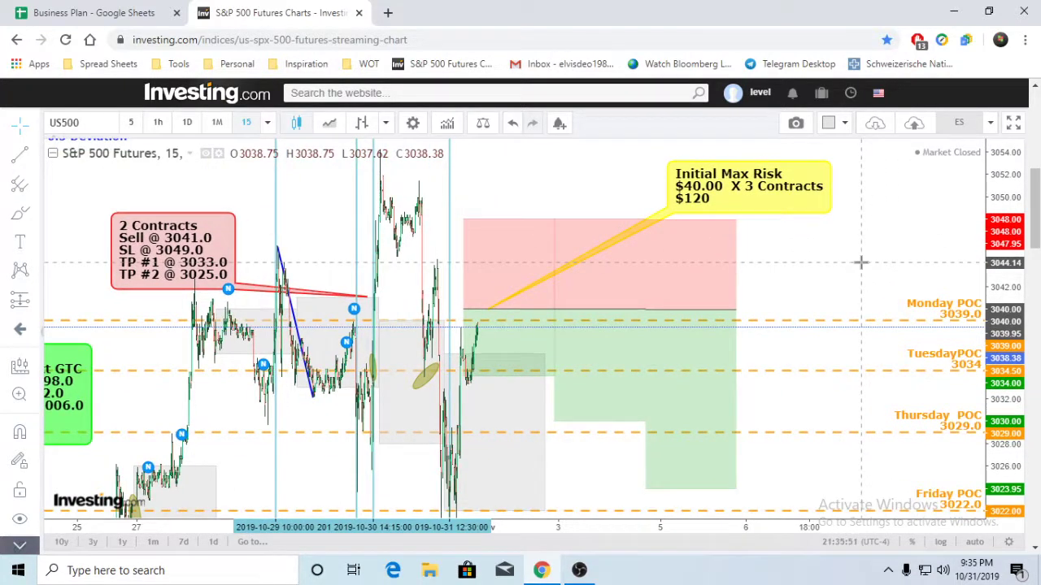
{"action": "scroll", "coordinate": [861, 262], "scroll_direction": "up", "scroll_amount": 1}
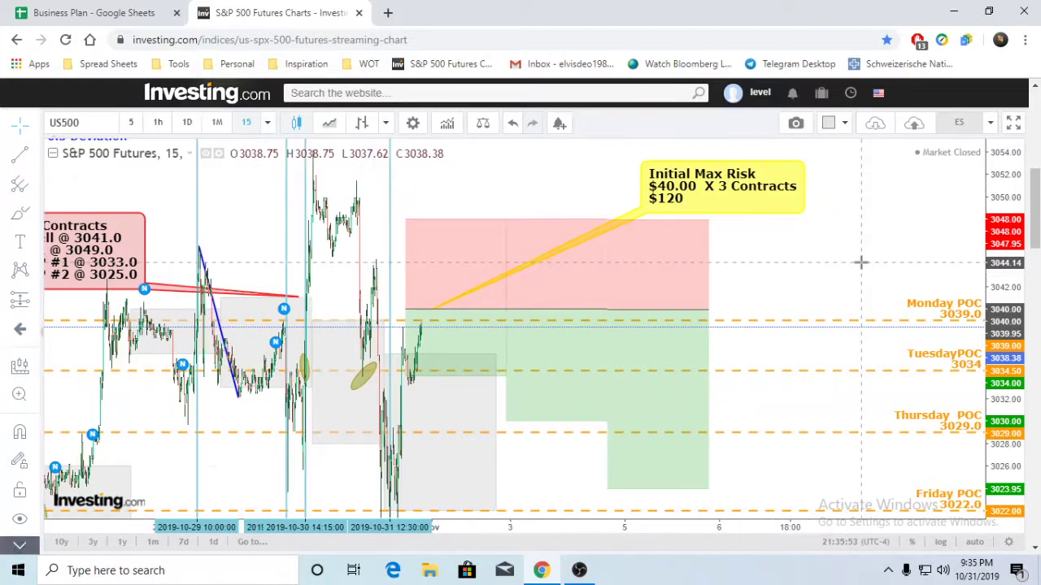
Compare the stop and target levels of the first and second short positions.
{"action": "mouse_move", "coordinate": [586, 260]}
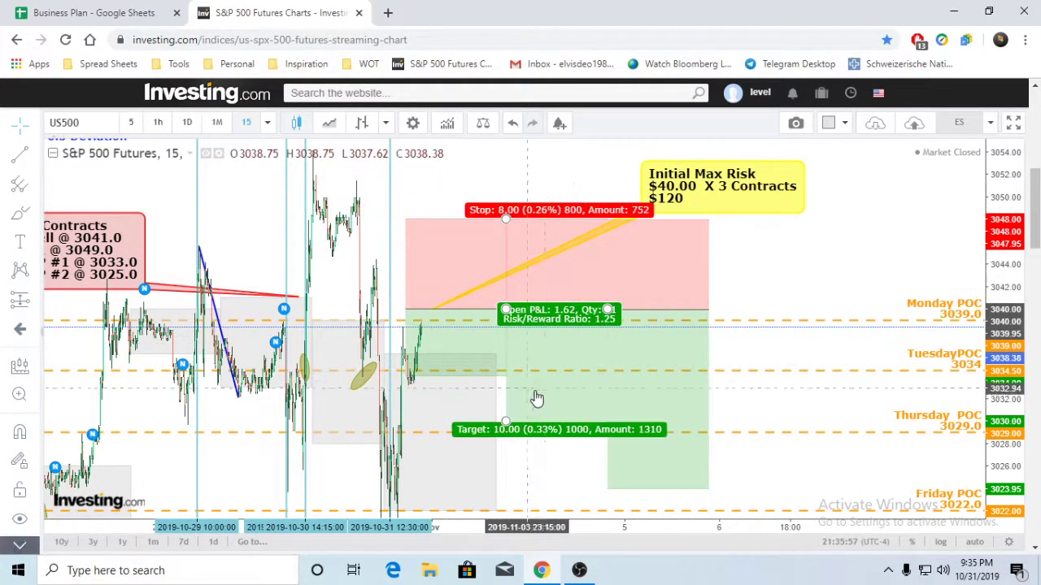
{"action": "left_click", "coordinate": [474, 274]}
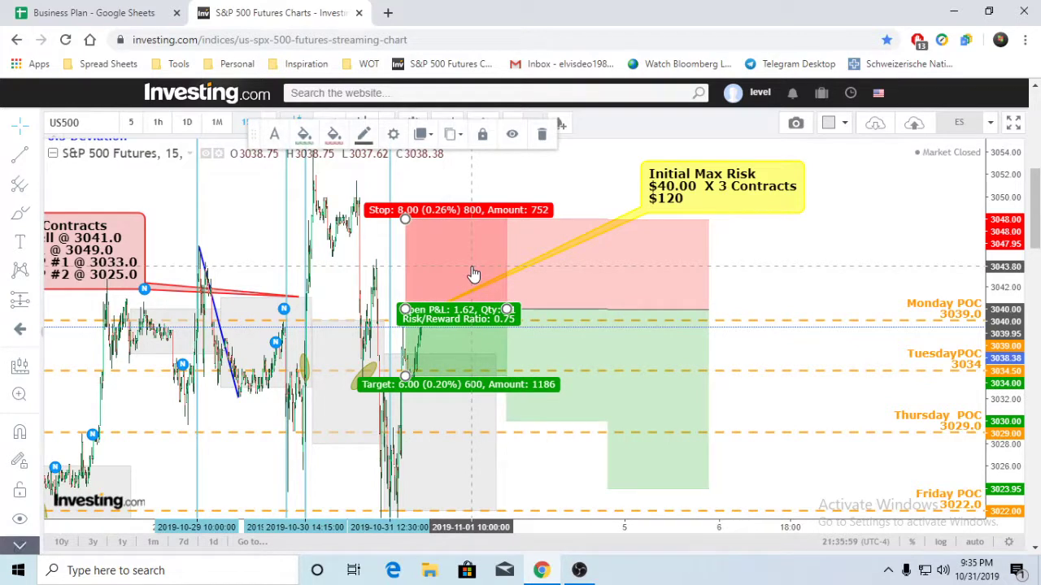
{"action": "left_click_drag", "start_coordinate": [473, 274], "coordinate": [544, 274]}
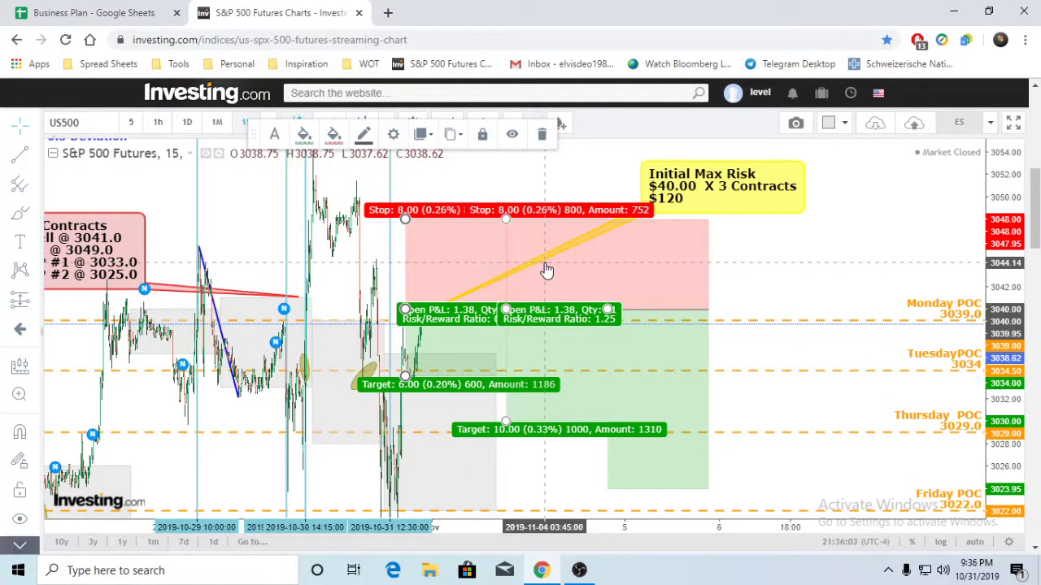
{"action": "left_click_drag", "start_coordinate": [547, 271], "coordinate": [490, 333]}
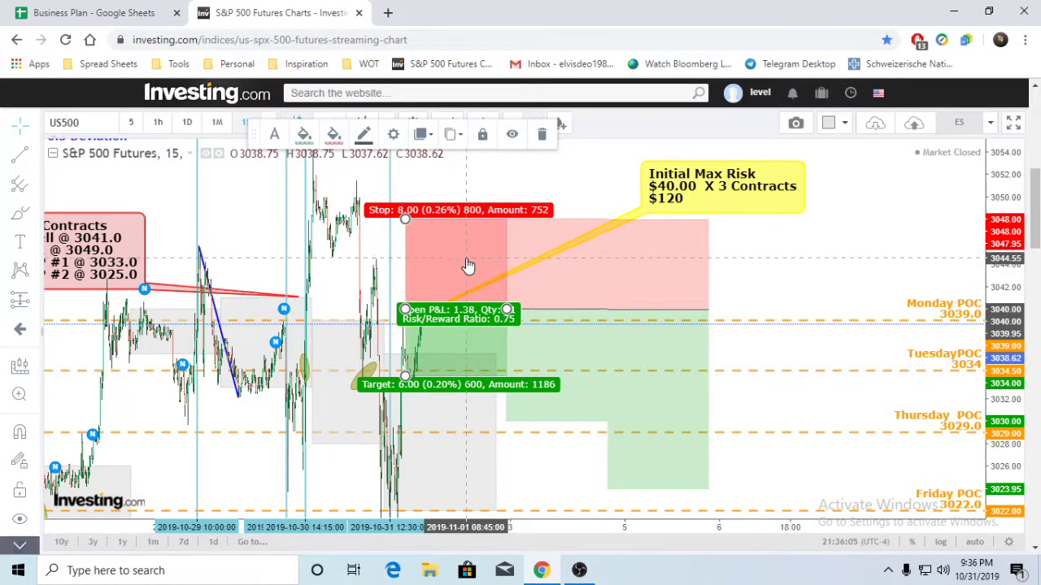
Move the max risk callout above the first short position and place a clone of it pointing at the second position's entry.
{"action": "left_click", "coordinate": [712, 187]}
{"action": "left_click_drag", "start_coordinate": [712, 187], "coordinate": [466, 180]}
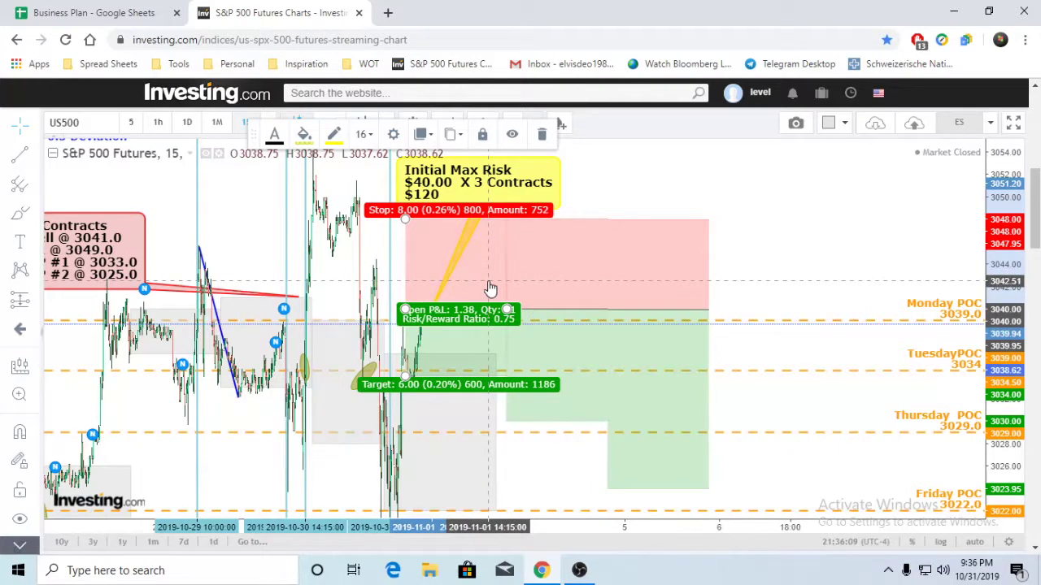
{"action": "right_click", "coordinate": [550, 216]}
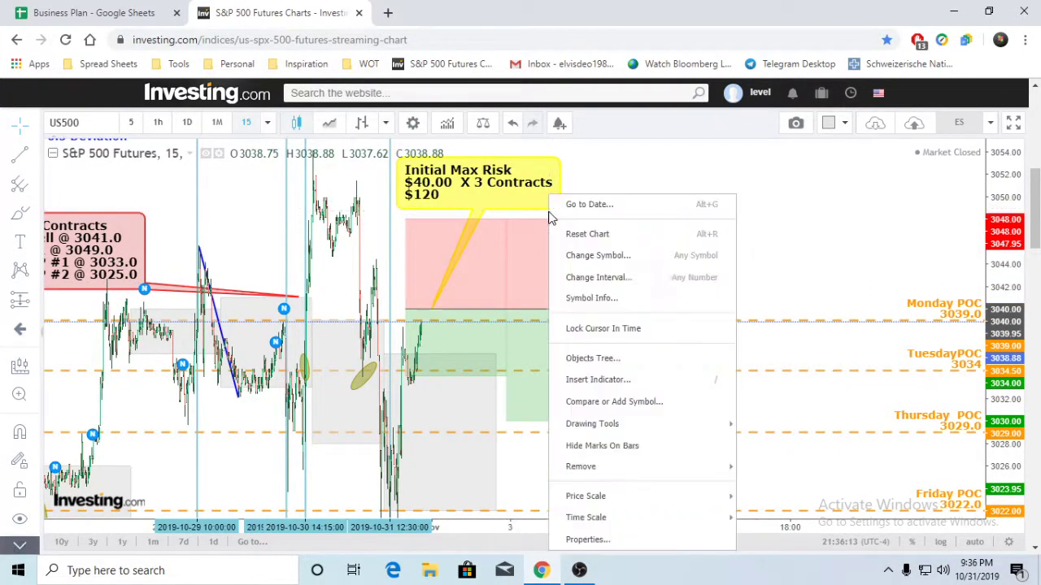
{"action": "left_click", "coordinate": [425, 216]}
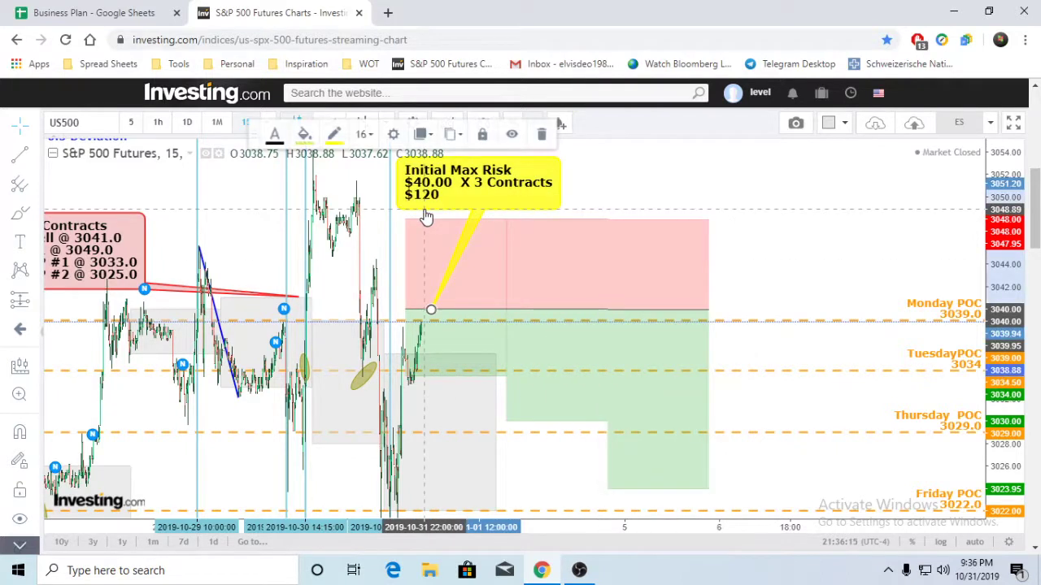
{"action": "right_click", "coordinate": [425, 217]}
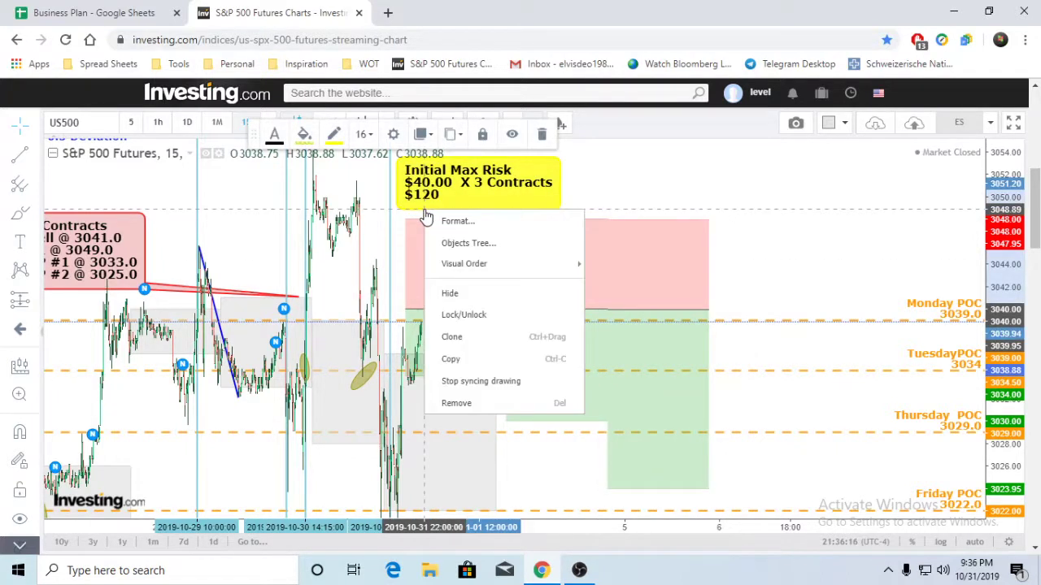
{"action": "left_click", "coordinate": [482, 335]}
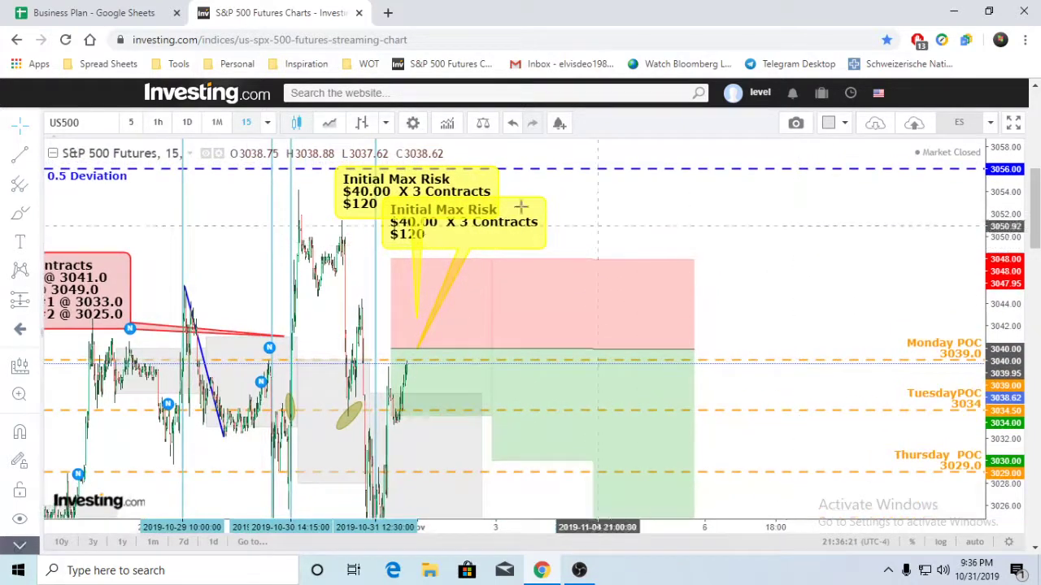
{"action": "left_click_drag", "start_coordinate": [520, 208], "coordinate": [708, 221]}
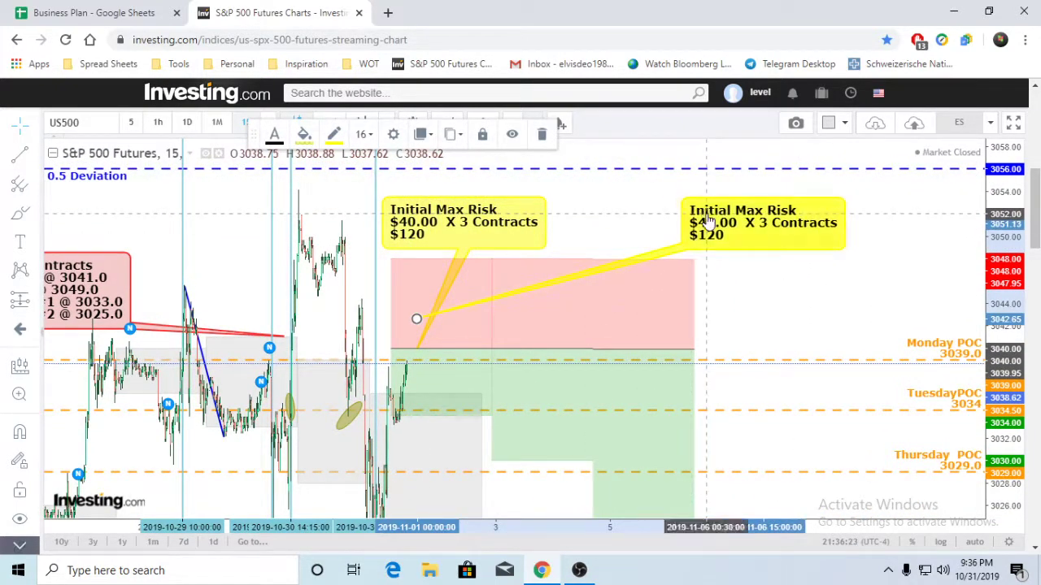
{"action": "left_click_drag", "start_coordinate": [416, 319], "coordinate": [549, 348]}
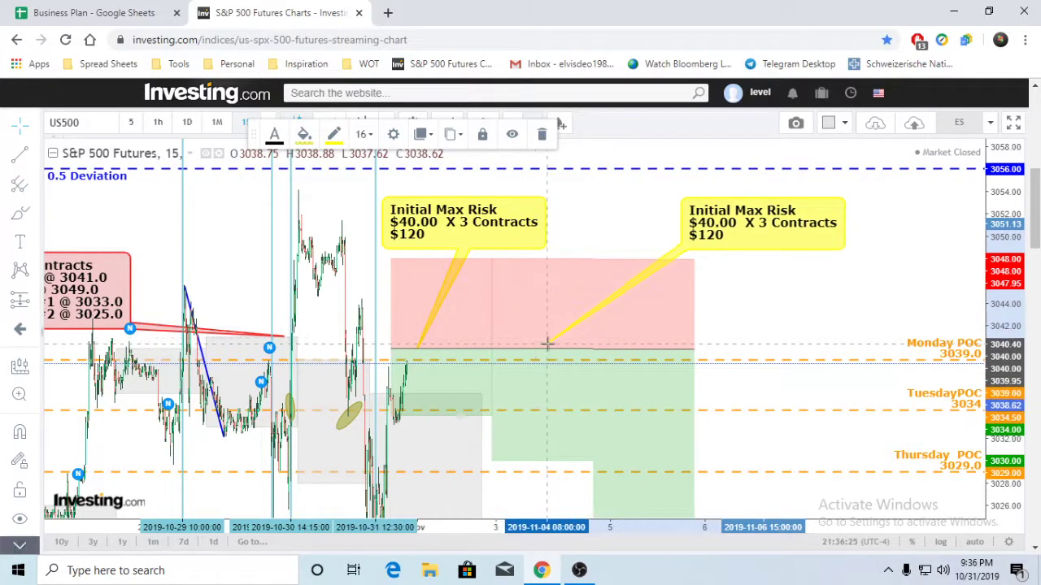
Change the cloned callout's text to "$40.00 X 2 Contracts" and "$80.00" below the heading.
{"action": "double_click", "coordinate": [771, 244]}
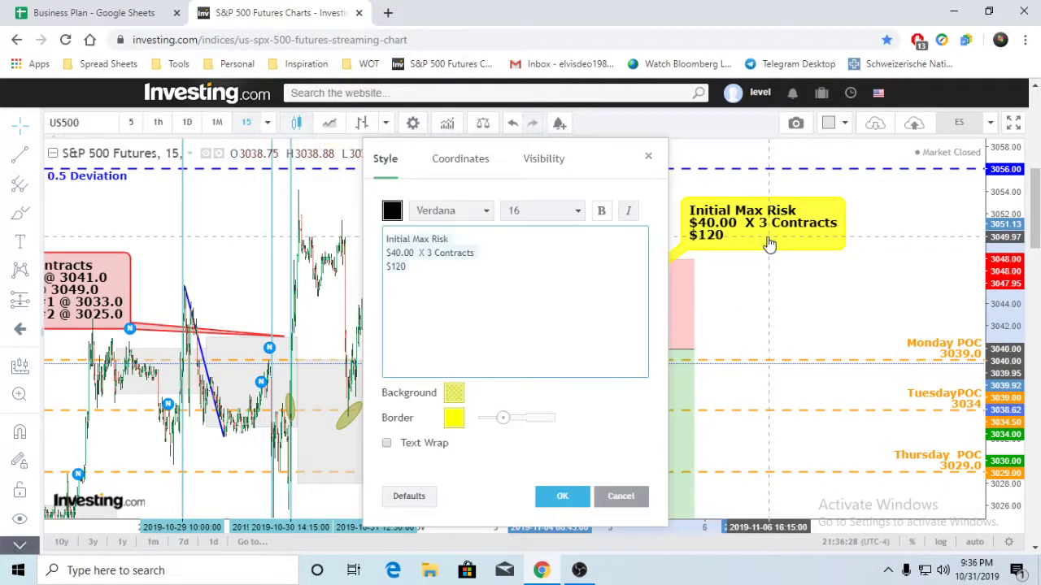
{"action": "left_click", "coordinate": [433, 259]}
{"action": "key", "text": "BackSpace"}
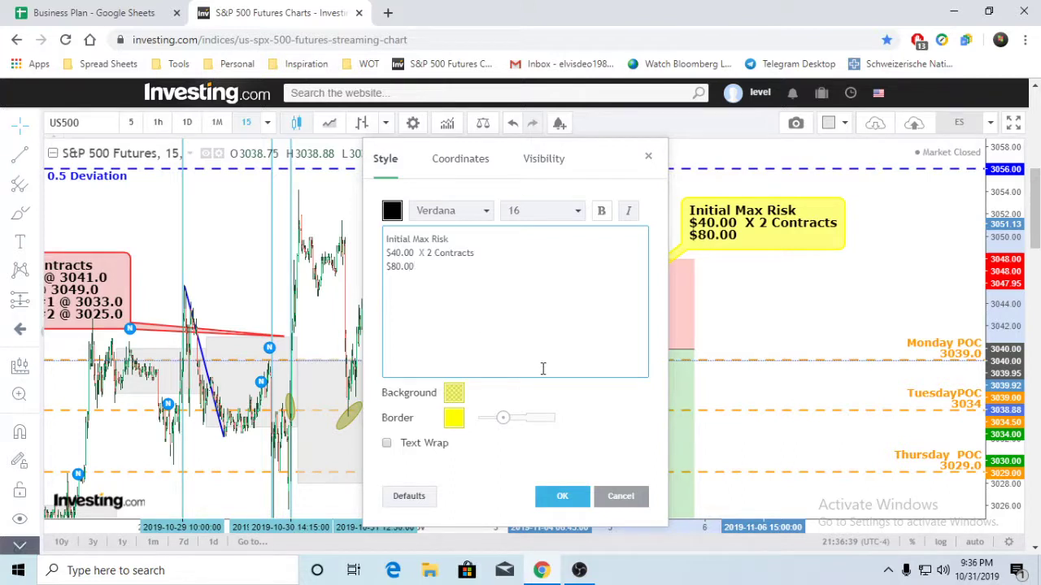
{"action": "left_click", "coordinate": [561, 496]}
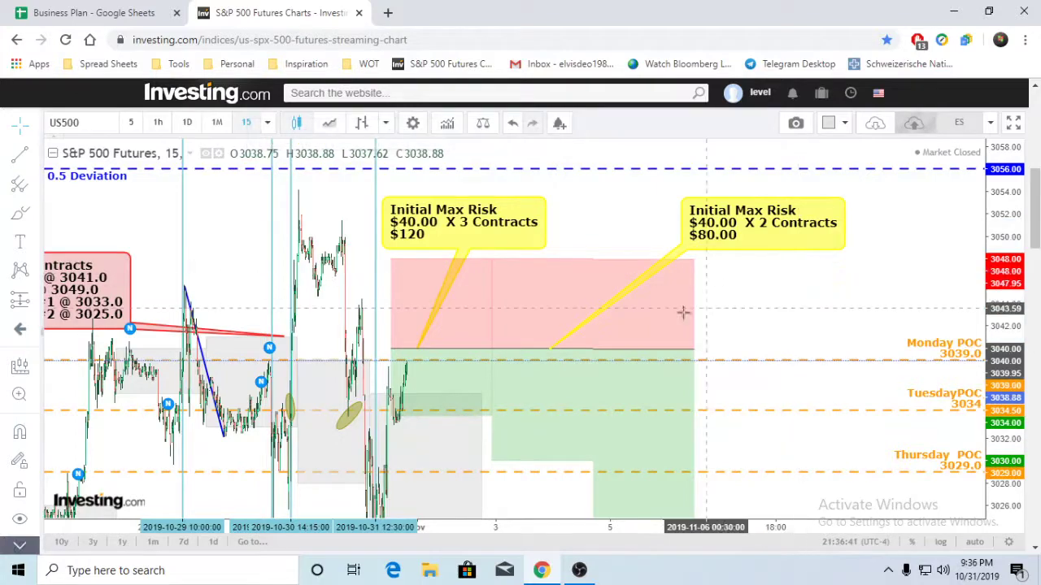
Move the green "1 Contract GTC" callout below the first short position, pointing at that position's target level.
{"action": "left_click", "coordinate": [409, 271]}
{"action": "left_click", "coordinate": [615, 225]}
{"action": "left_click_drag", "start_coordinate": [615, 225], "coordinate": [681, 198]}
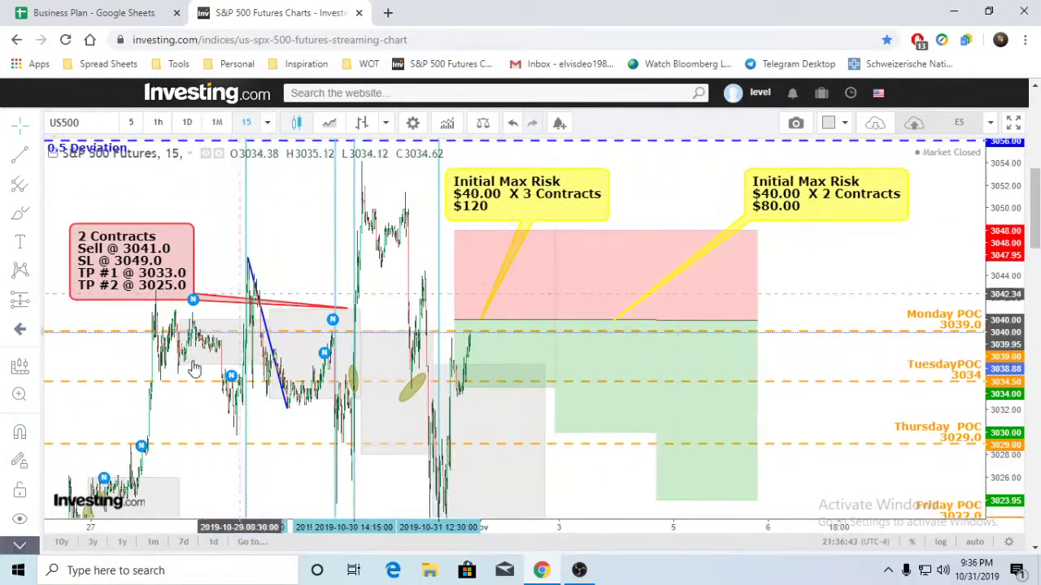
{"action": "scroll", "coordinate": [195, 371], "scroll_direction": "down", "scroll_amount": 2}
{"action": "left_click_drag", "start_coordinate": [189, 371], "coordinate": [404, 336]}
{"action": "left_click_drag", "start_coordinate": [214, 423], "coordinate": [144, 336]}
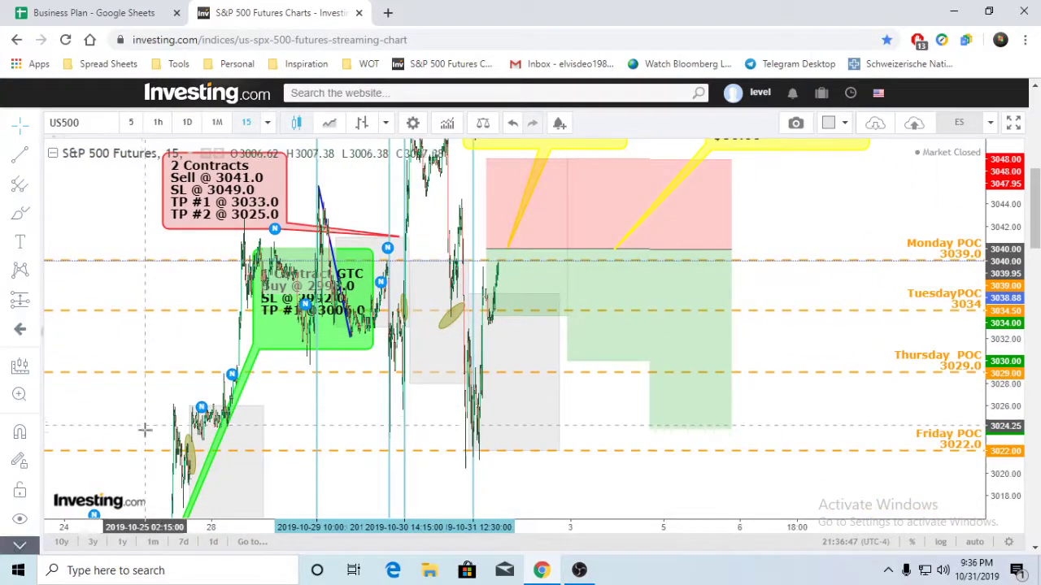
{"action": "left_click_drag", "start_coordinate": [212, 337], "coordinate": [212, 330]}
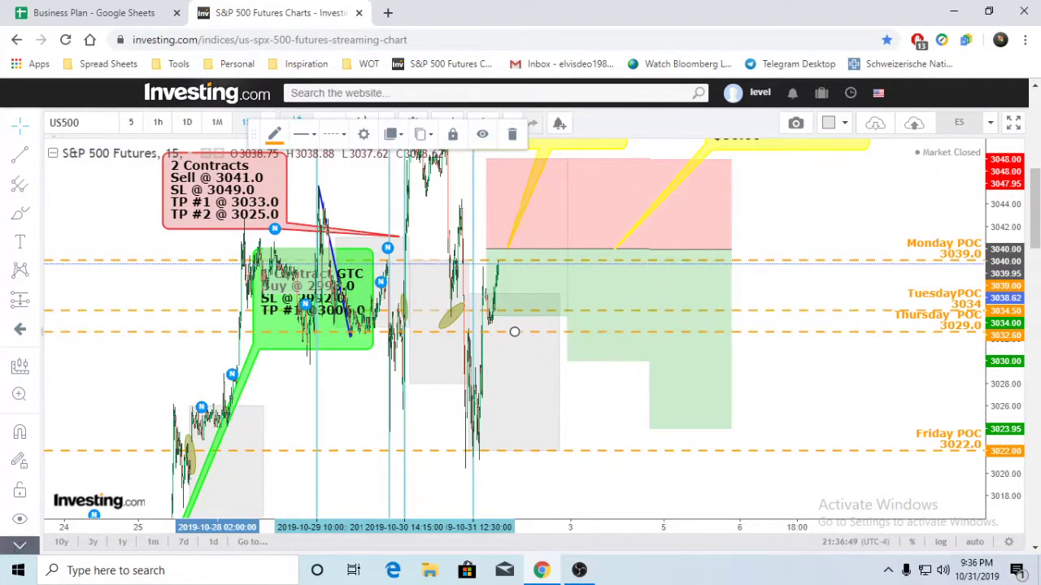
{"action": "left_click_drag", "start_coordinate": [1012, 259], "coordinate": [1012, 326]}
{"action": "left_click_drag", "start_coordinate": [539, 481], "coordinate": [589, 409]}
{"action": "left_click_drag", "start_coordinate": [369, 441], "coordinate": [486, 420]}
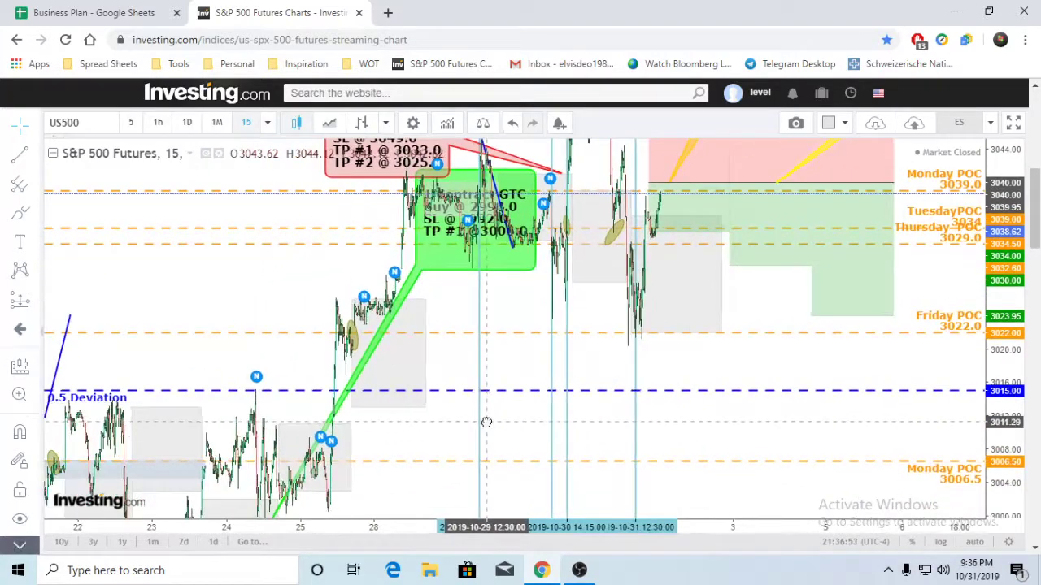
{"action": "left_click_drag", "start_coordinate": [374, 430], "coordinate": [499, 372]}
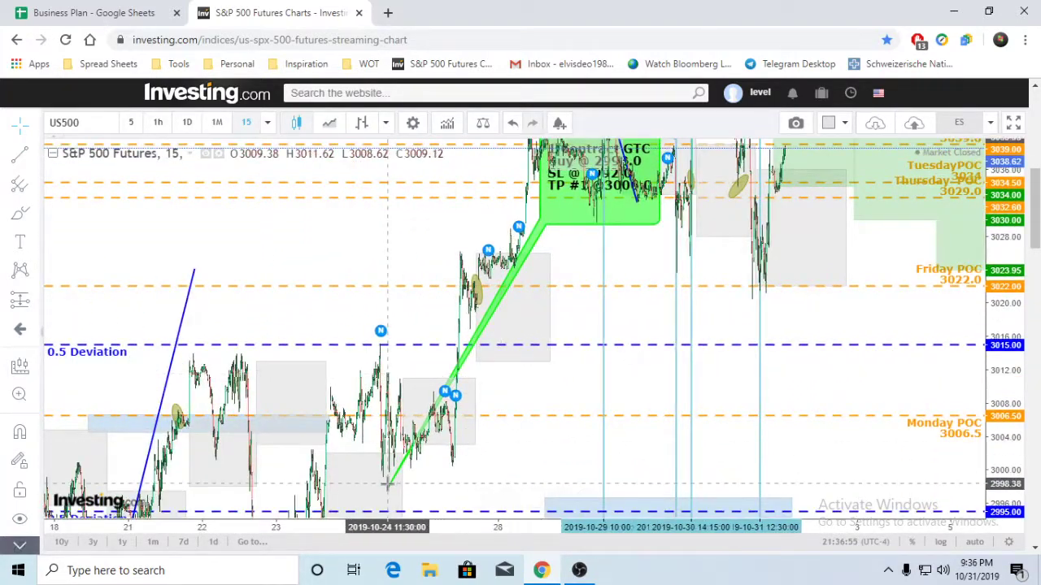
{"action": "mouse_move", "coordinate": [390, 488]}
{"action": "left_mouse_down"}
{"action": "mouse_move", "coordinate": [674, 167]}
{"action": "mouse_move", "coordinate": [790, 170]}
{"action": "mouse_move", "coordinate": [794, 183]}
{"action": "left_mouse_up"}
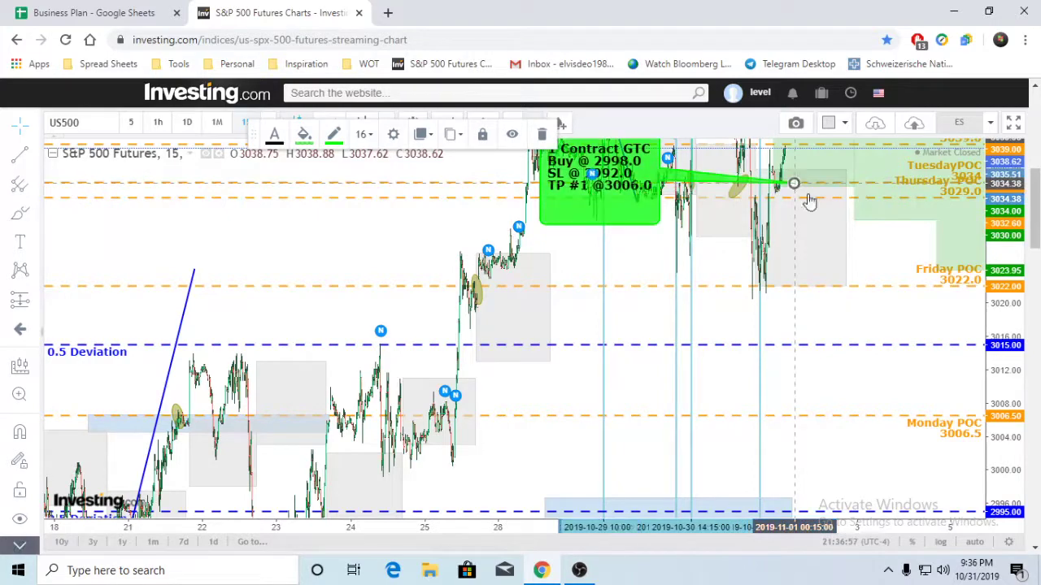
{"action": "mouse_move", "coordinate": [656, 256]}
{"action": "left_mouse_down"}
{"action": "mouse_move", "coordinate": [482, 323]}
{"action": "mouse_move", "coordinate": [437, 372]}
{"action": "mouse_move", "coordinate": [625, 421]}
{"action": "mouse_move", "coordinate": [626, 495]}
{"action": "mouse_move", "coordinate": [683, 435]}
{"action": "mouse_move", "coordinate": [665, 449]}
{"action": "mouse_move", "coordinate": [639, 446]}
{"action": "left_mouse_up"}
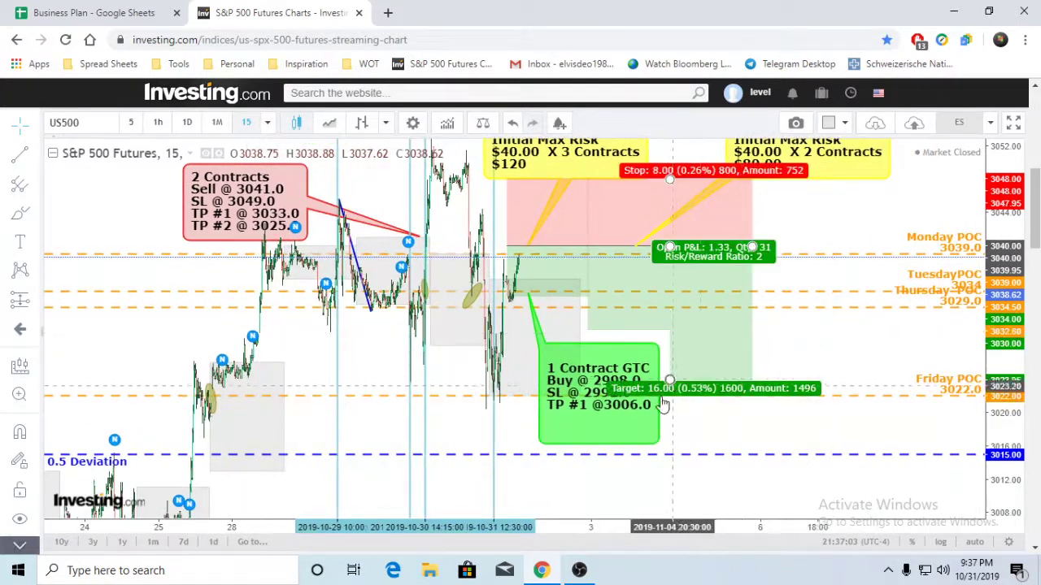
Replace the green callout's trade details with "+$60" and apply the text.
{"action": "double_click", "coordinate": [631, 445]}
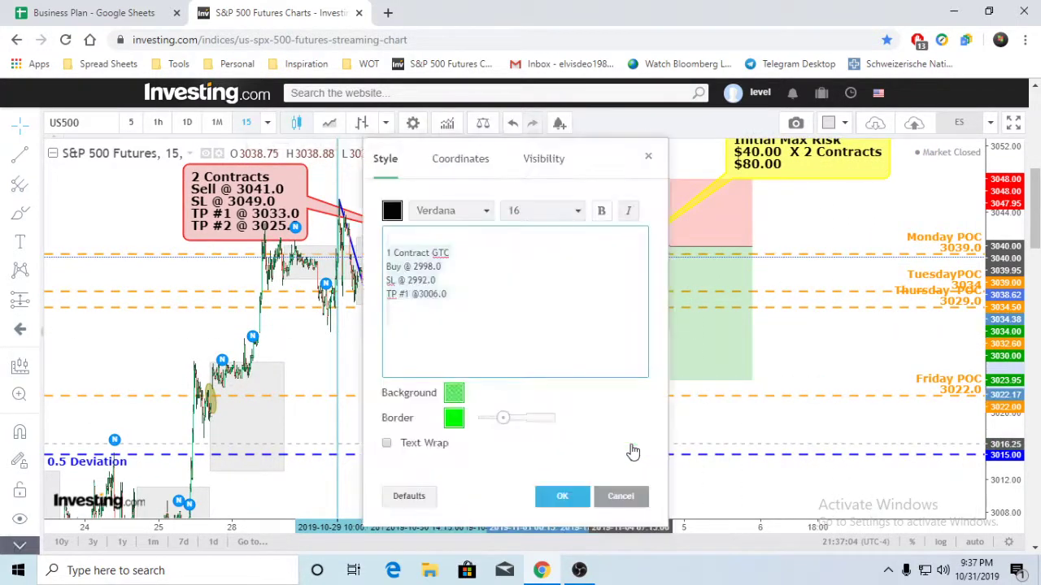
{"action": "left_click", "coordinate": [465, 305]}
{"action": "key", "text": "BackSpace"}
{"action": "key", "text": "BackSpace"}
{"action": "key", "text": "BackSpace"}
{"action": "key", "text": "BackSpace"}
{"action": "key", "text": "BackSpace"}
{"action": "key", "text": "BackSpace"}
{"action": "key", "text": "BackSpace"}
{"action": "key", "text": "BackSpace"}
{"action": "key", "text": "BackSpace"}
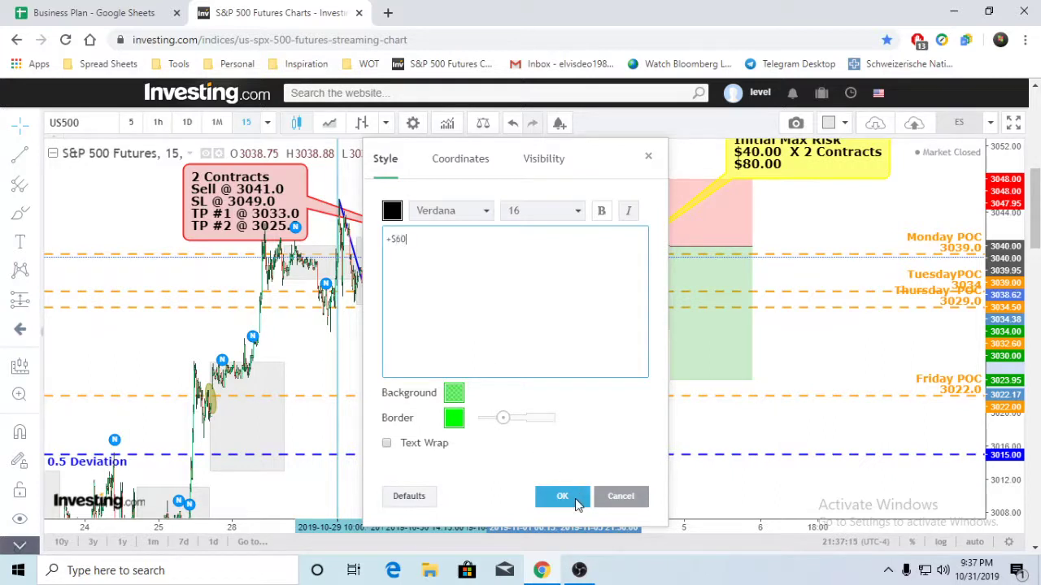
{"action": "left_click", "coordinate": [562, 497]}
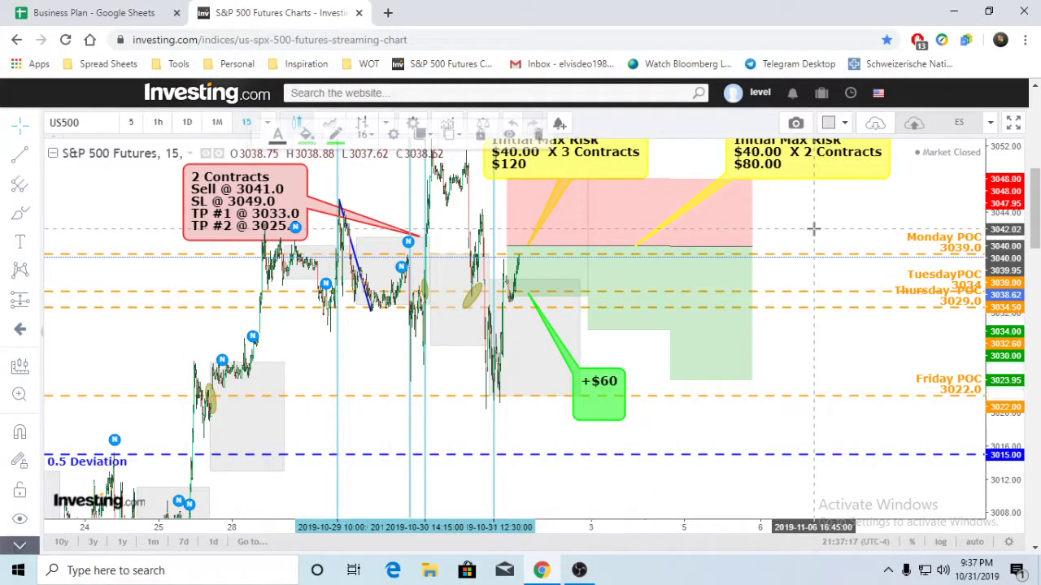
Tighten the third short position's stop level to 600 ticks.
{"action": "left_click_drag", "start_coordinate": [813, 229], "coordinate": [756, 239]}
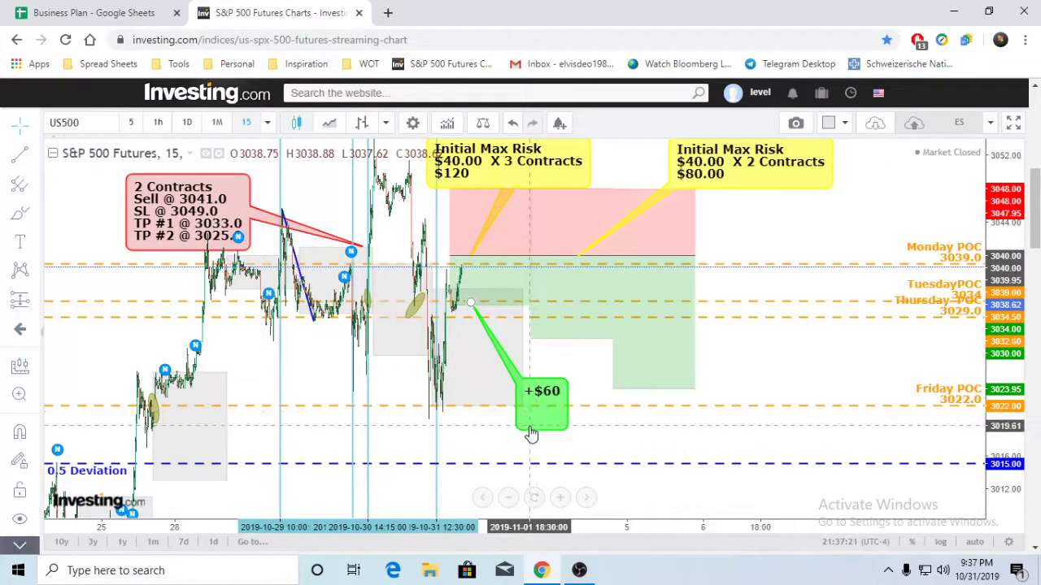
{"action": "left_click_drag", "start_coordinate": [802, 363], "coordinate": [748, 368]}
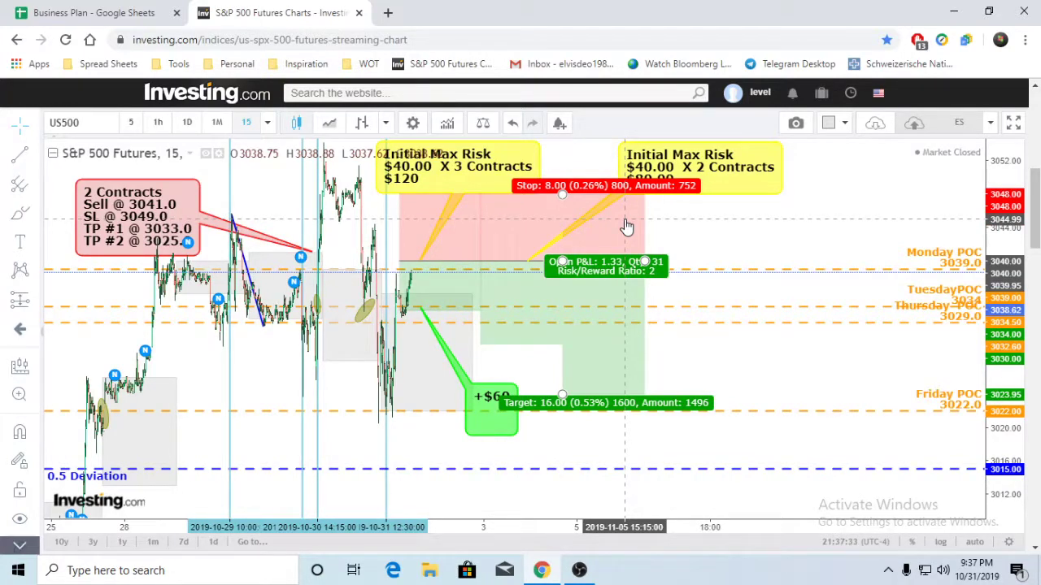
{"action": "left_click_drag", "start_coordinate": [562, 195], "coordinate": [562, 209]}
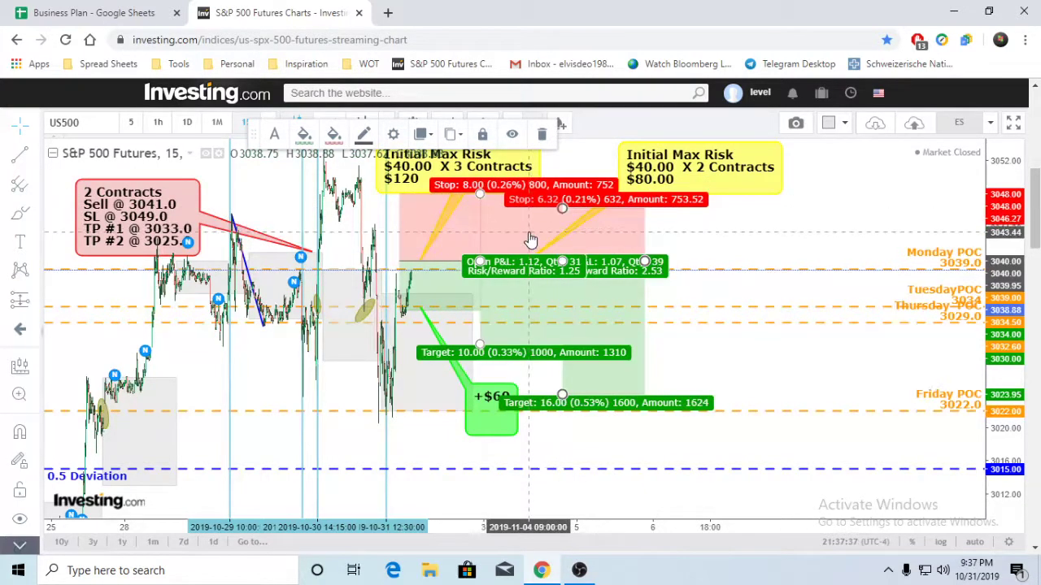
{"action": "double_click", "coordinate": [602, 239]}
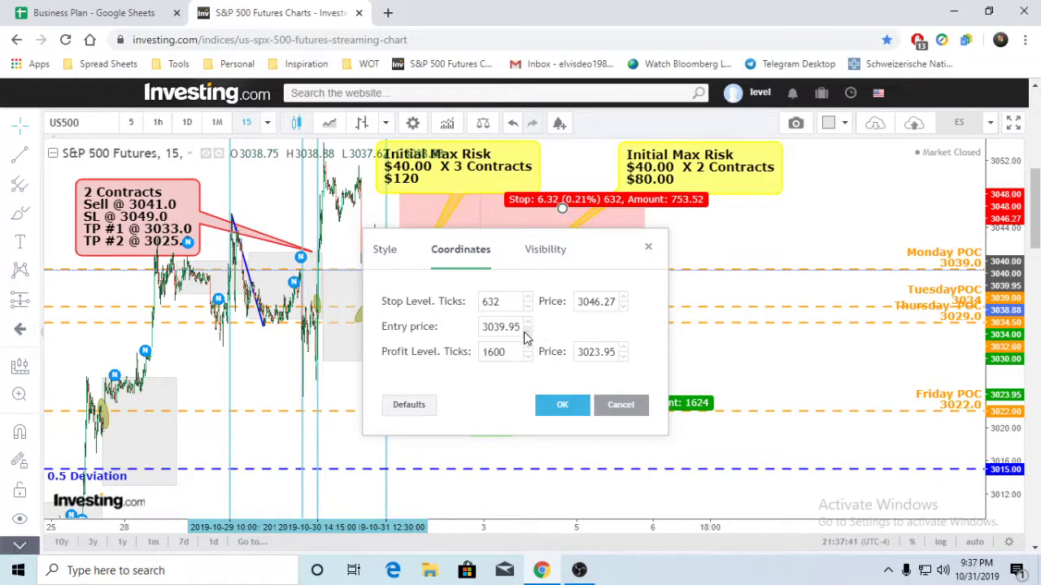
{"action": "left_click", "coordinate": [506, 302]}
{"action": "left_click", "coordinate": [561, 405]}
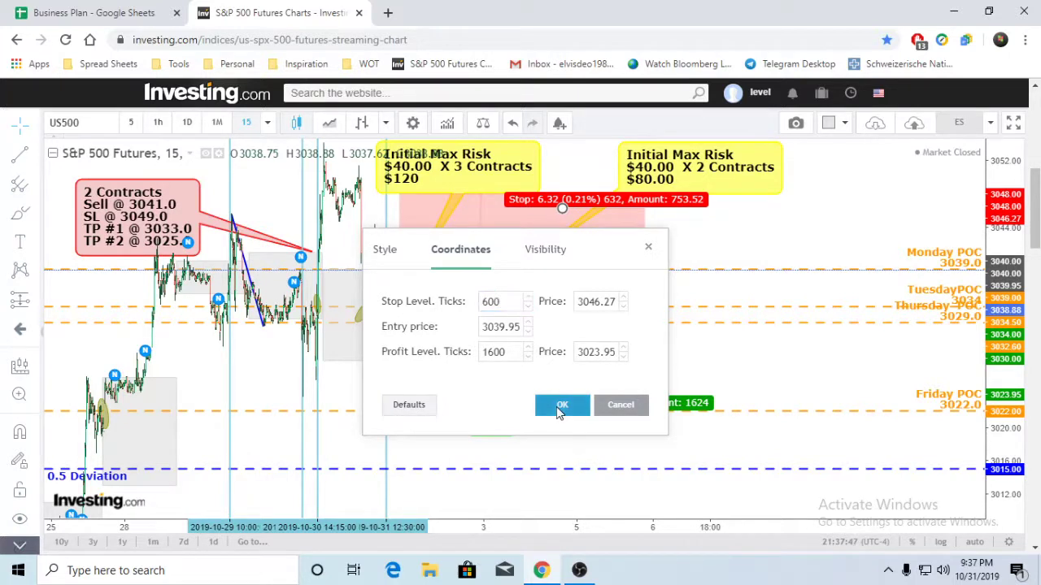
Set the second short position's stop level to 600 ticks.
{"action": "left_click_drag", "start_coordinate": [628, 298], "coordinate": [545, 298]}
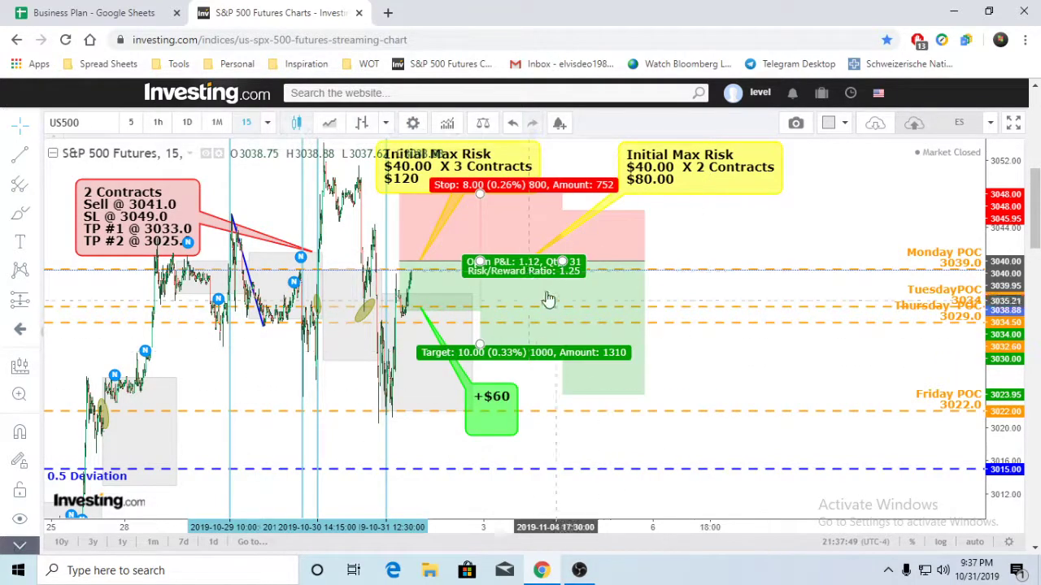
{"action": "double_click", "coordinate": [511, 249]}
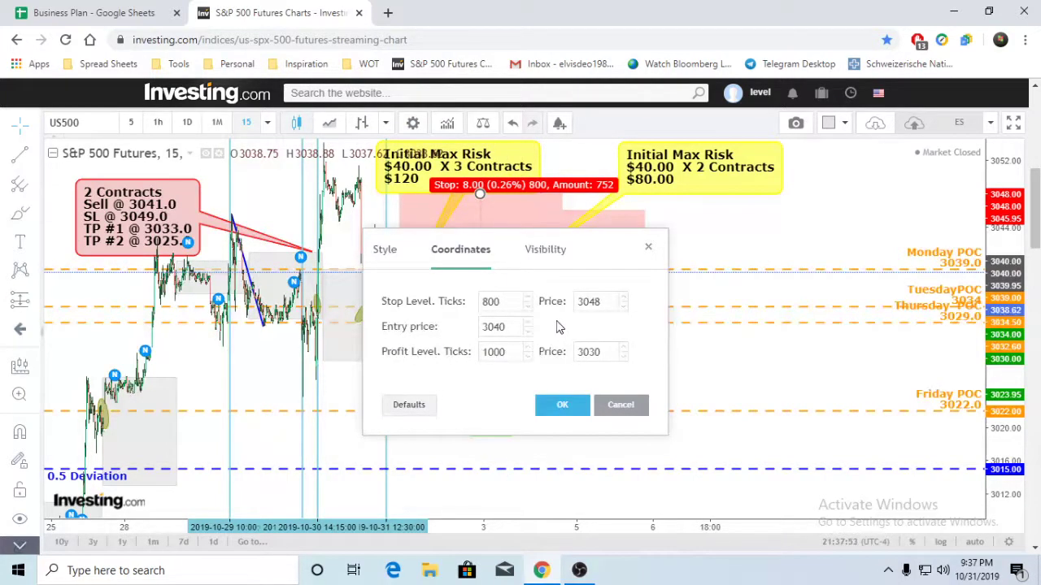
{"action": "left_click", "coordinate": [513, 308]}
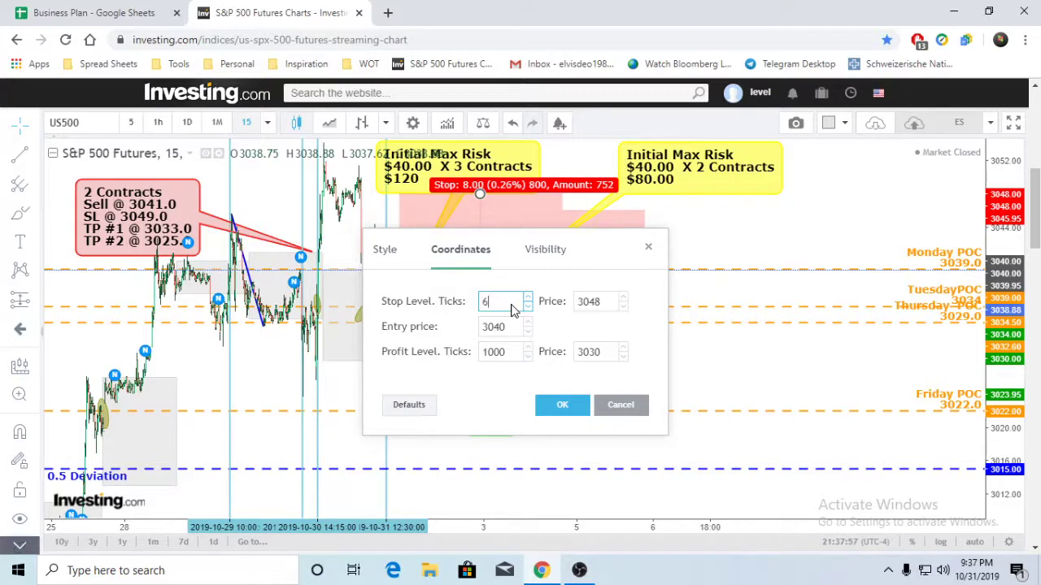
{"action": "left_click", "coordinate": [560, 404]}
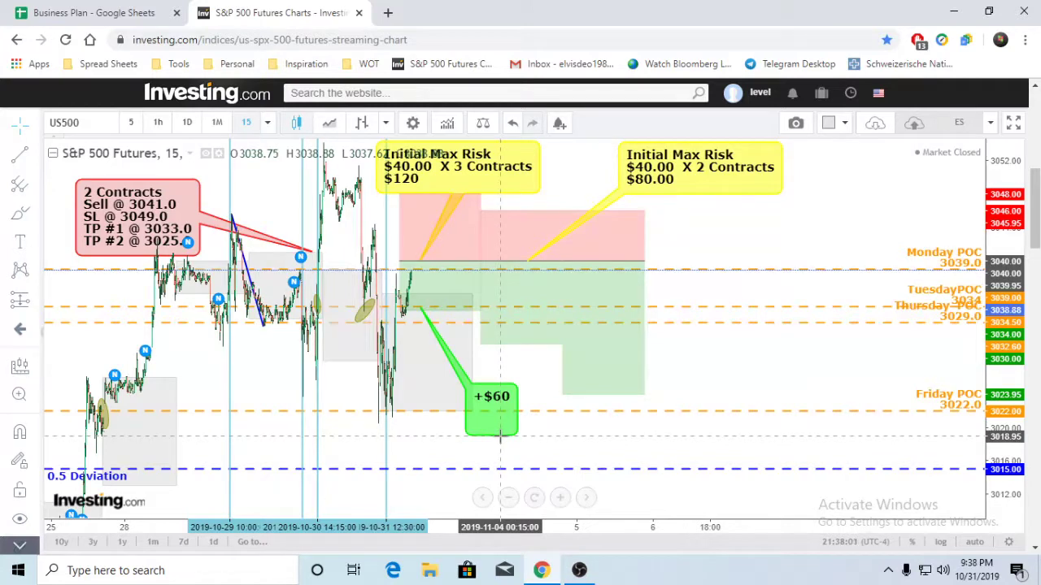
Change the green profit callout's text to "+$30".
{"action": "left_click", "coordinate": [488, 437]}
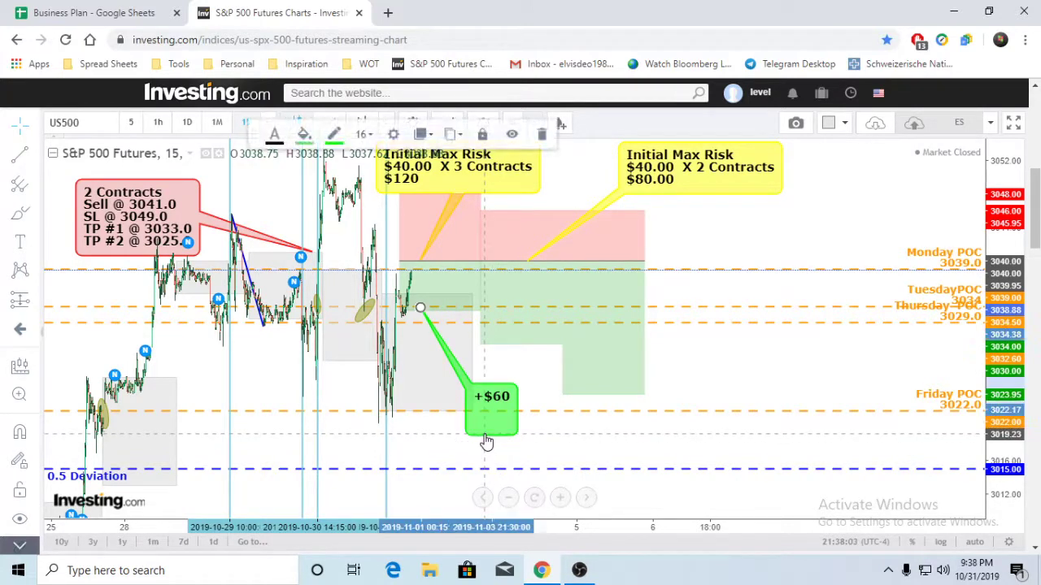
{"action": "double_click", "coordinate": [487, 442]}
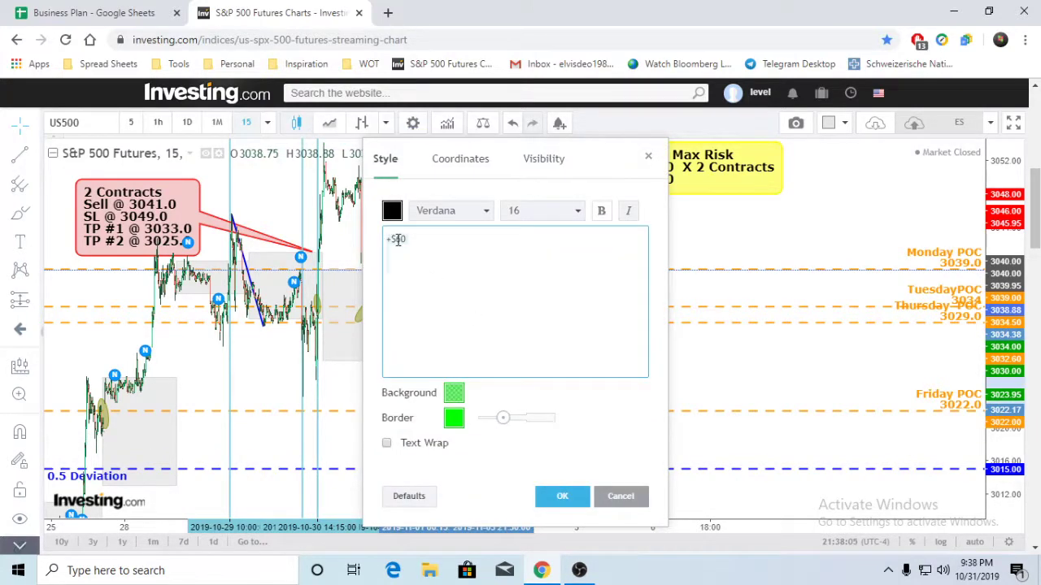
{"action": "key", "text": "BackSpace"}
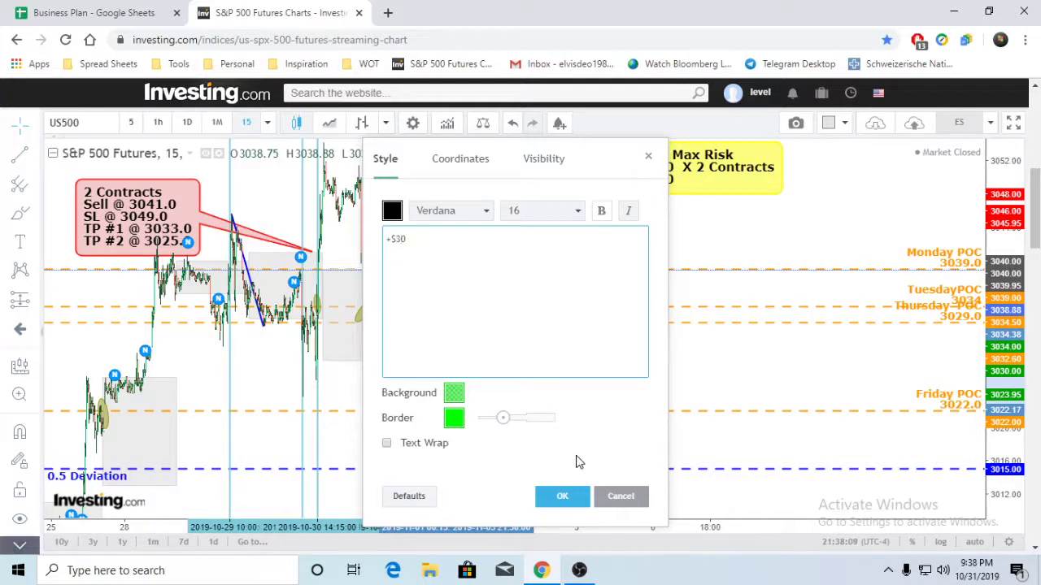
{"action": "left_click", "coordinate": [579, 496]}
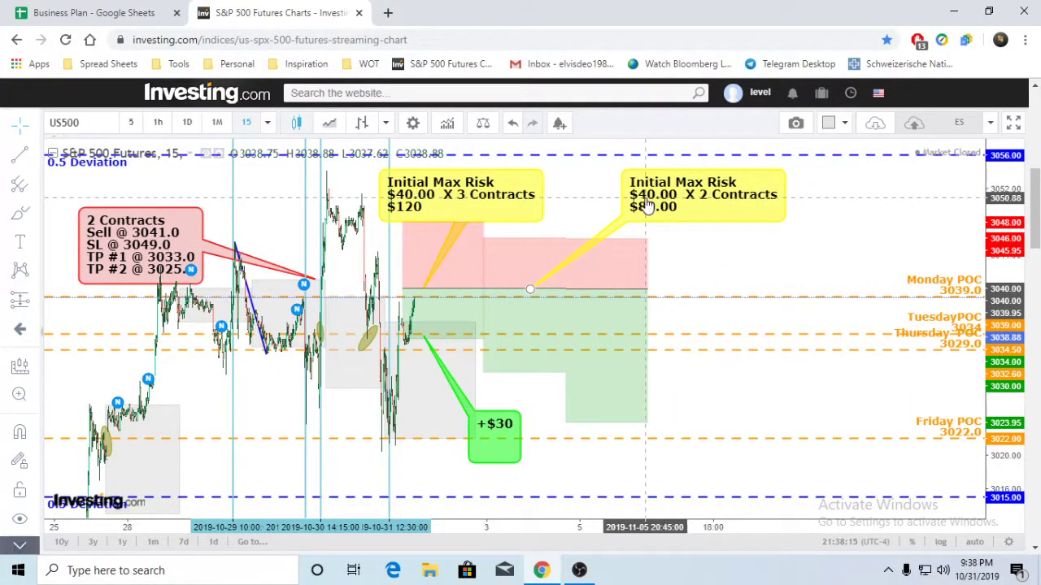
Update the second yellow risk callout to read "$30.00 X 2 Contracts" and "$60.00".
{"action": "double_click", "coordinate": [651, 206]}
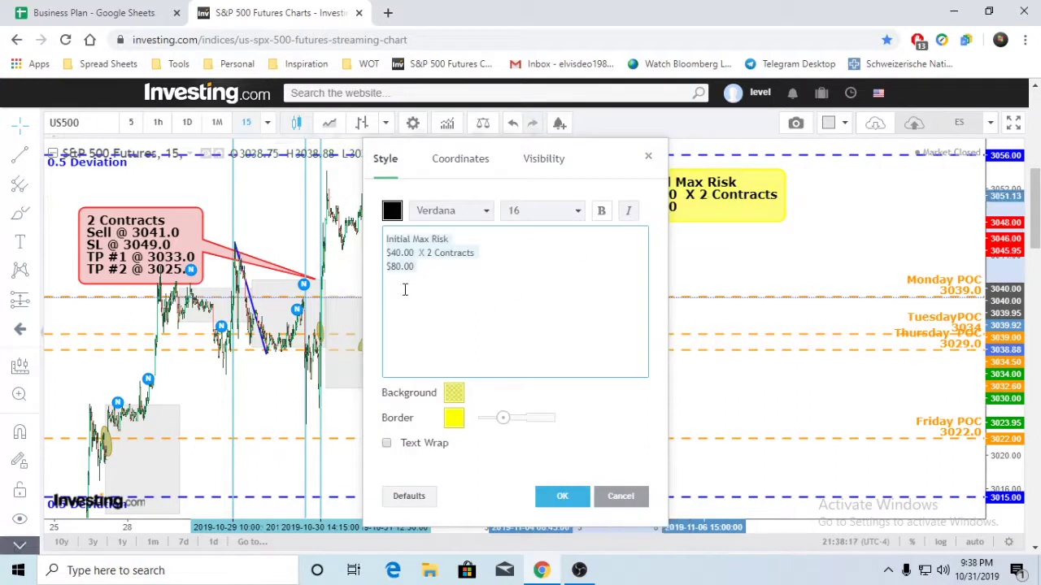
{"action": "left_click", "coordinate": [394, 253]}
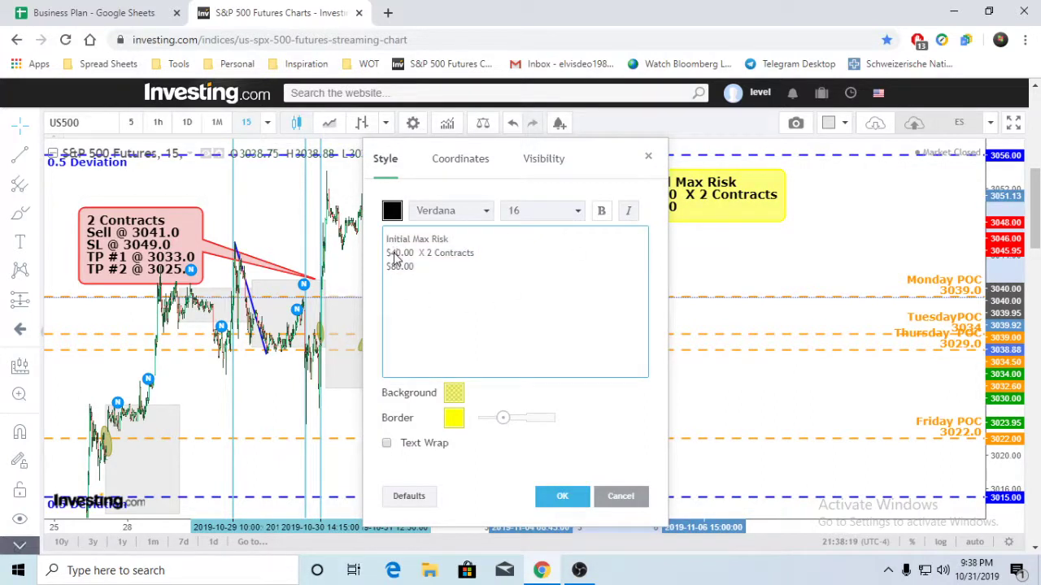
{"action": "key", "text": "BackSpace"}
{"action": "type", "text": "3"}
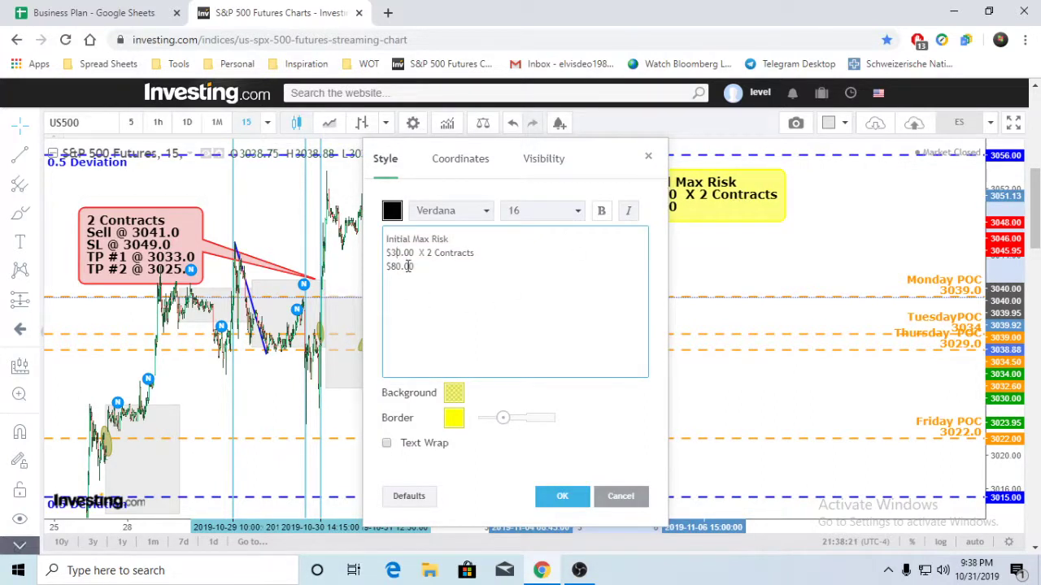
{"action": "key", "text": "BackSpace"}
{"action": "left_click", "coordinate": [561, 497]}
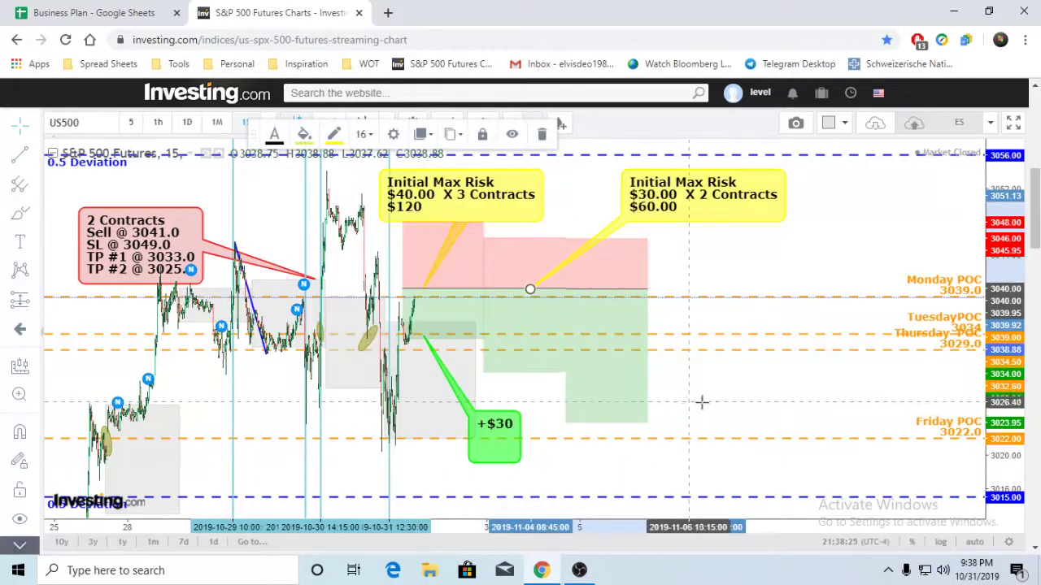
{"action": "left_click_drag", "start_coordinate": [757, 393], "coordinate": [718, 400]}
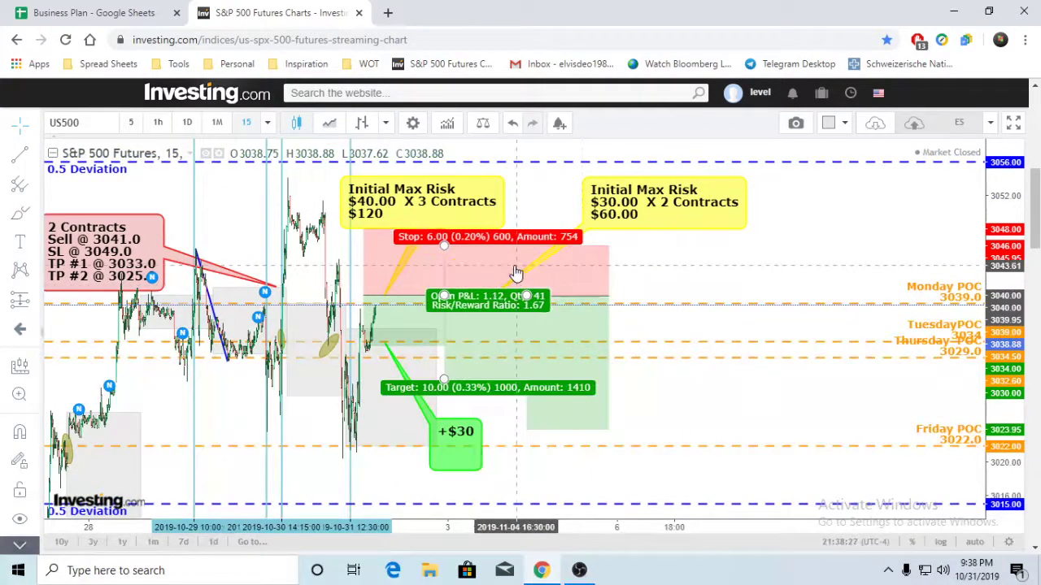
{"action": "left_click", "coordinate": [457, 361]}
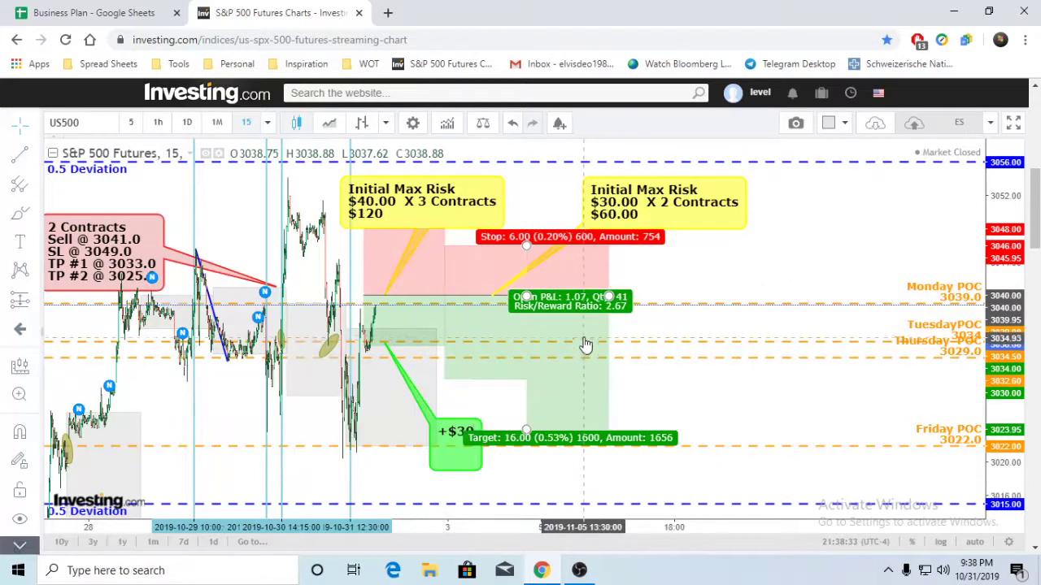
{"action": "left_click", "coordinate": [671, 234]}
{"action": "left_click_drag", "start_coordinate": [696, 275], "coordinate": [708, 281]}
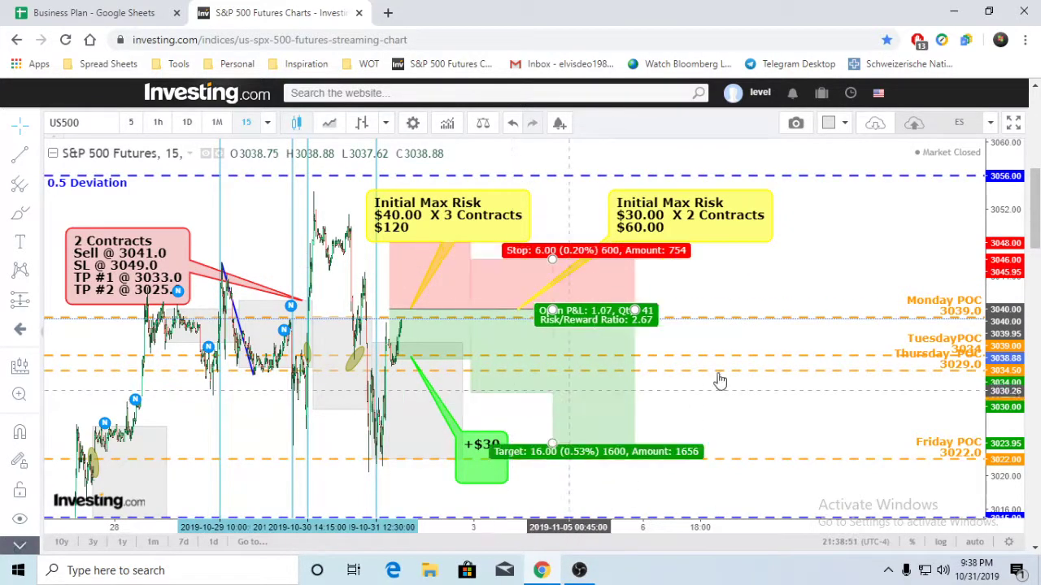
{"action": "left_click_drag", "start_coordinate": [734, 288], "coordinate": [816, 284]}
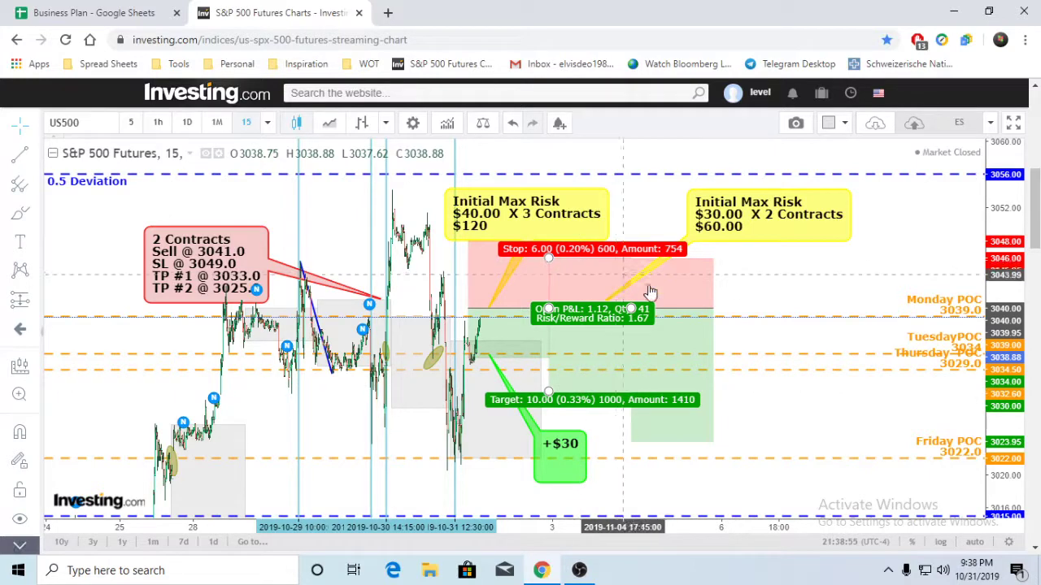
Remove the first and second short positions from the chart, keeping only the third one.
{"action": "left_click", "coordinate": [598, 285]}
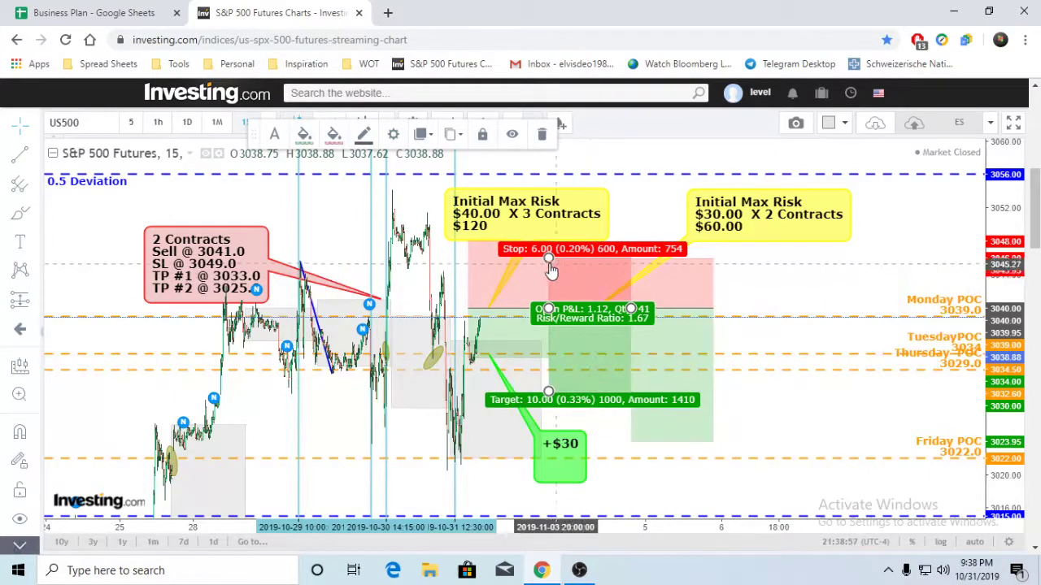
{"action": "left_click_drag", "start_coordinate": [549, 257], "coordinate": [575, 364]}
{"action": "key", "text": "ctrl+z"}
{"action": "key", "text": "ctrl+z"}
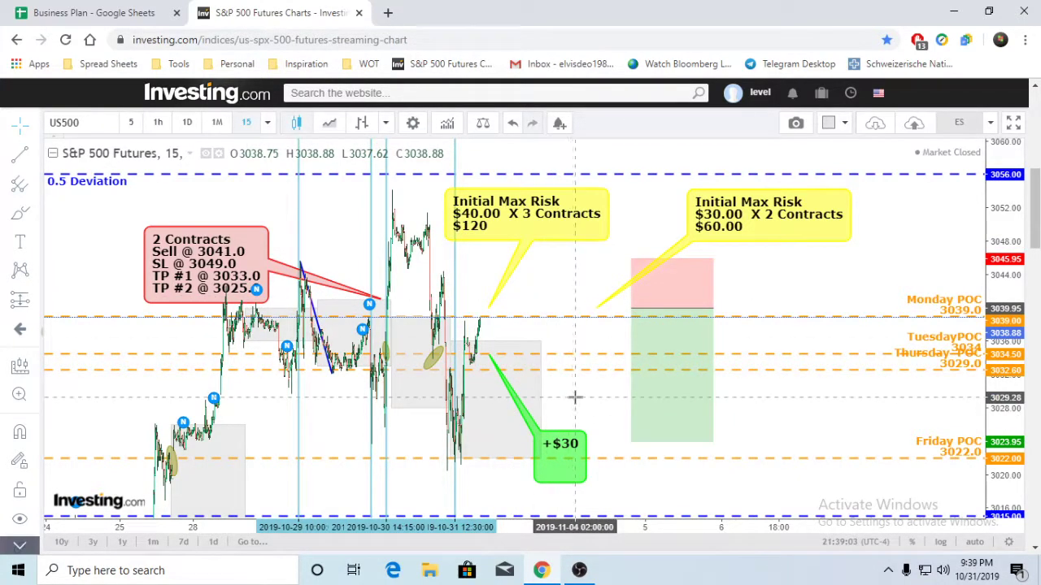
Change the green profit callout's text to "+$80".
{"action": "left_click_drag", "start_coordinate": [574, 398], "coordinate": [558, 396]}
{"action": "left_click", "coordinate": [557, 457]}
{"action": "double_click", "coordinate": [557, 457]}
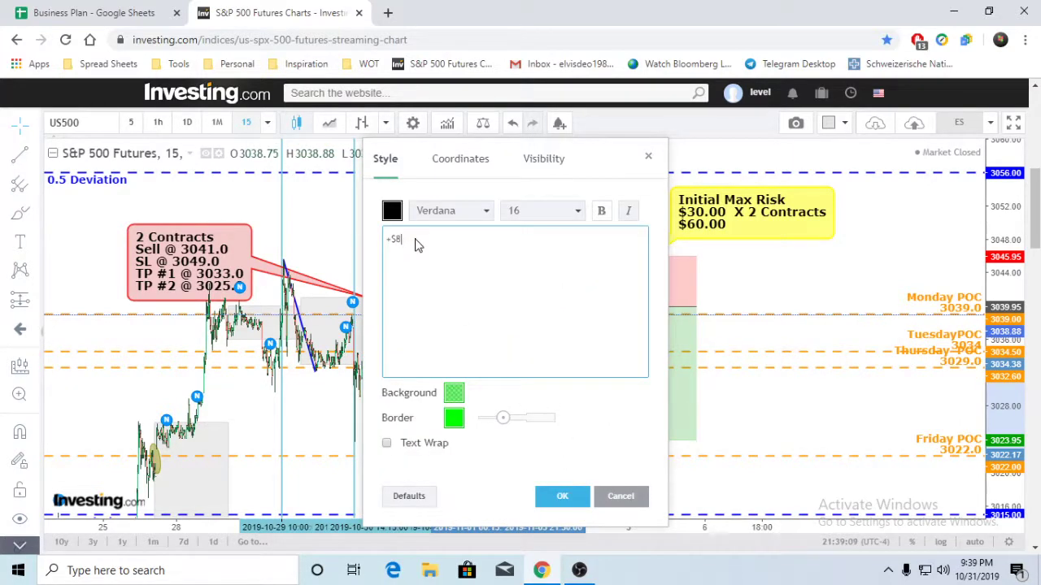
{"action": "left_click", "coordinate": [562, 496]}
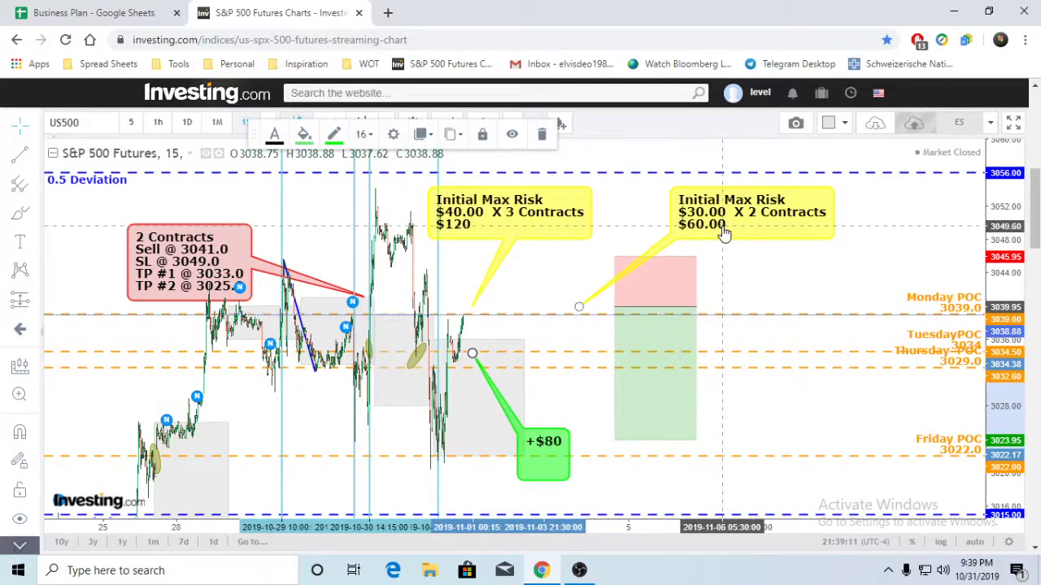
Tighten the third short position's stop to about its entry price, 1 tick away.
{"action": "left_click_drag", "start_coordinate": [614, 255], "coordinate": [614, 307]}
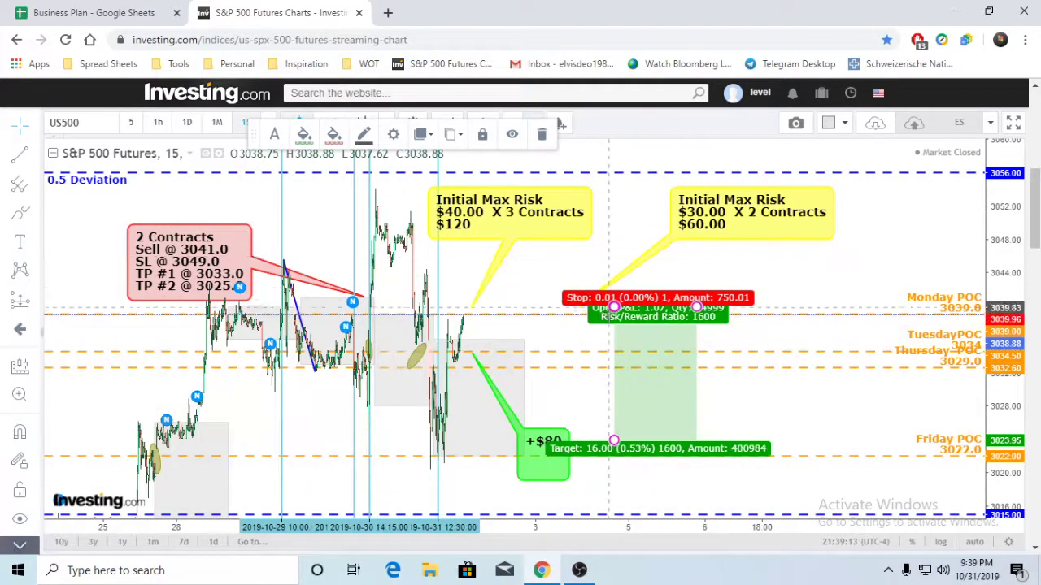
{"action": "left_click", "coordinate": [783, 264]}
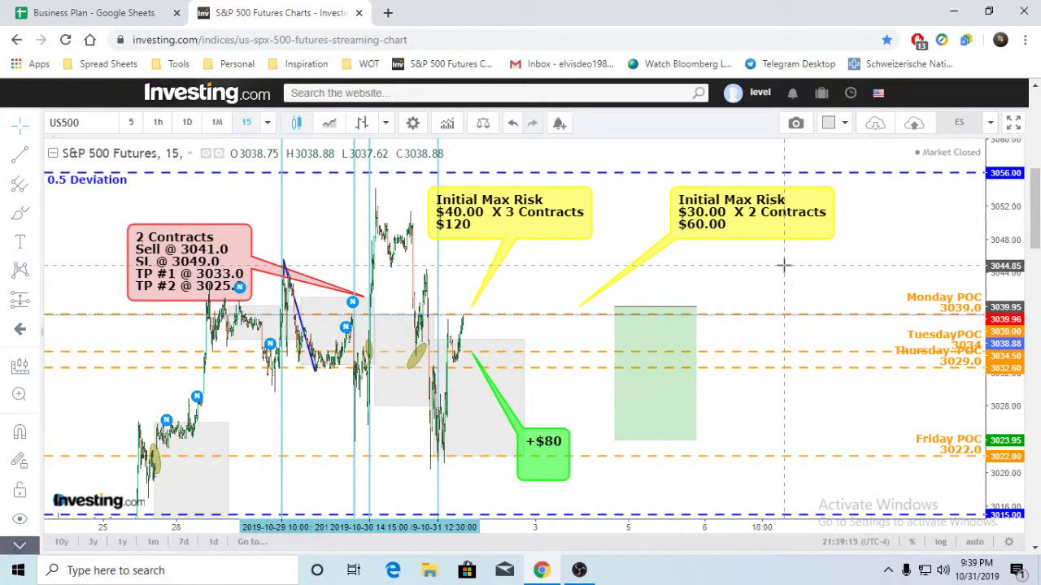
Delete the green profit callout, the remaining short position and both yellow risk callouts from the chart.
{"action": "mouse_move", "coordinate": [697, 336]}
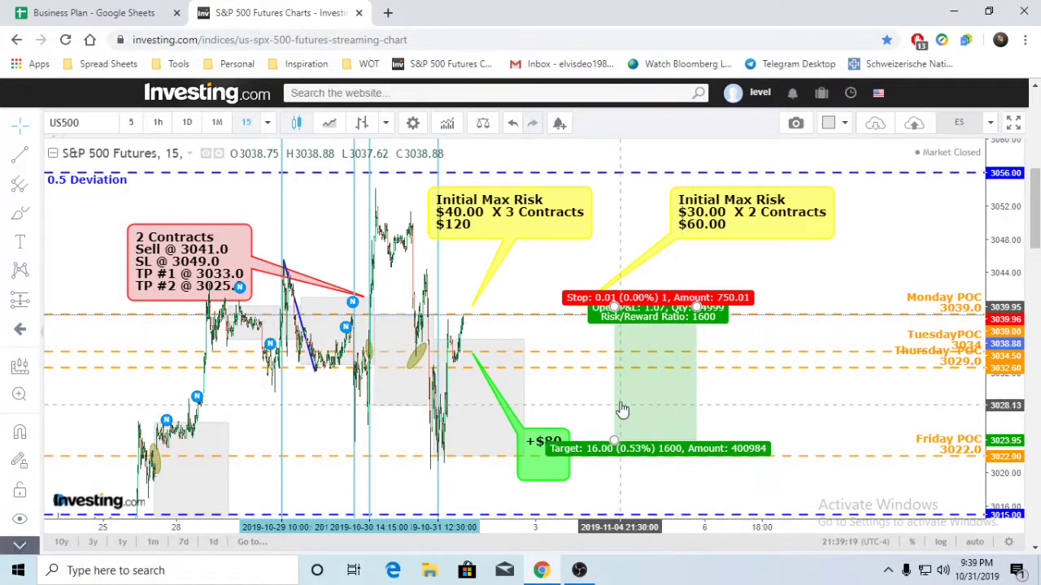
{"action": "left_click", "coordinate": [548, 445]}
{"action": "key", "text": "Delete"}
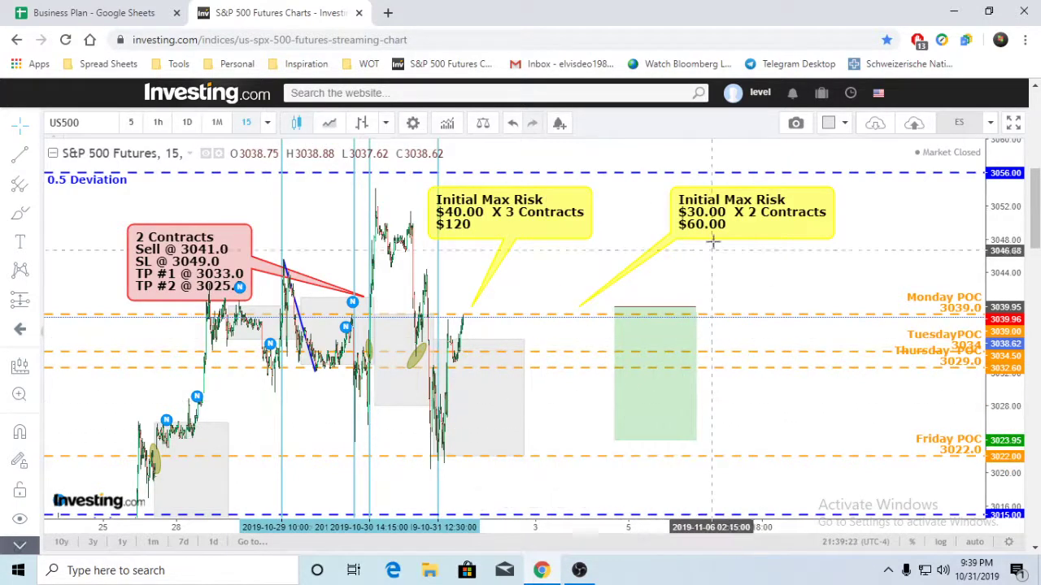
{"action": "mouse_move", "coordinate": [681, 353]}
{"action": "key", "text": "Delete"}
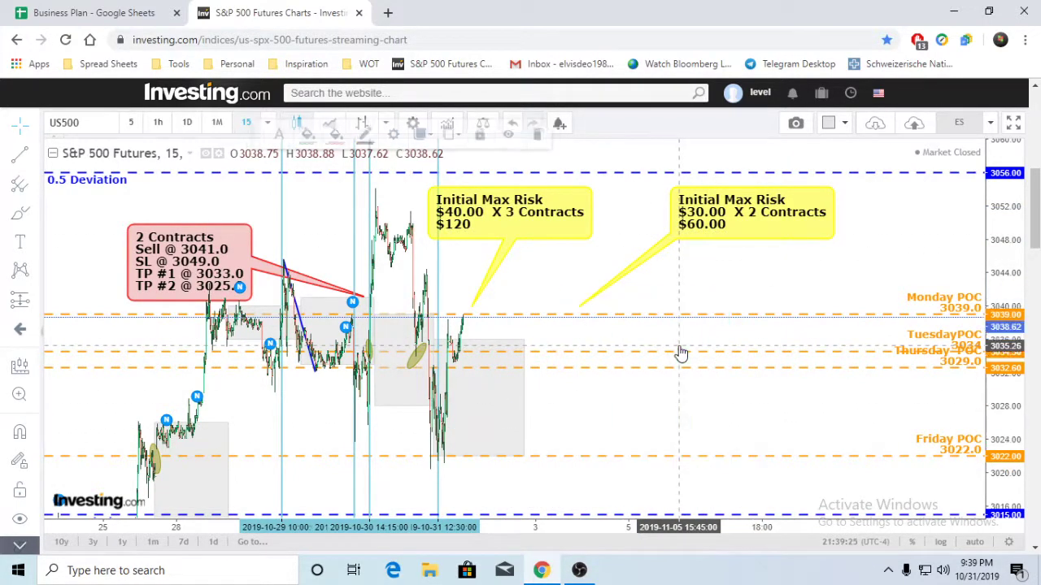
{"action": "key", "text": "Delete"}
{"action": "left_click", "coordinate": [516, 233]}
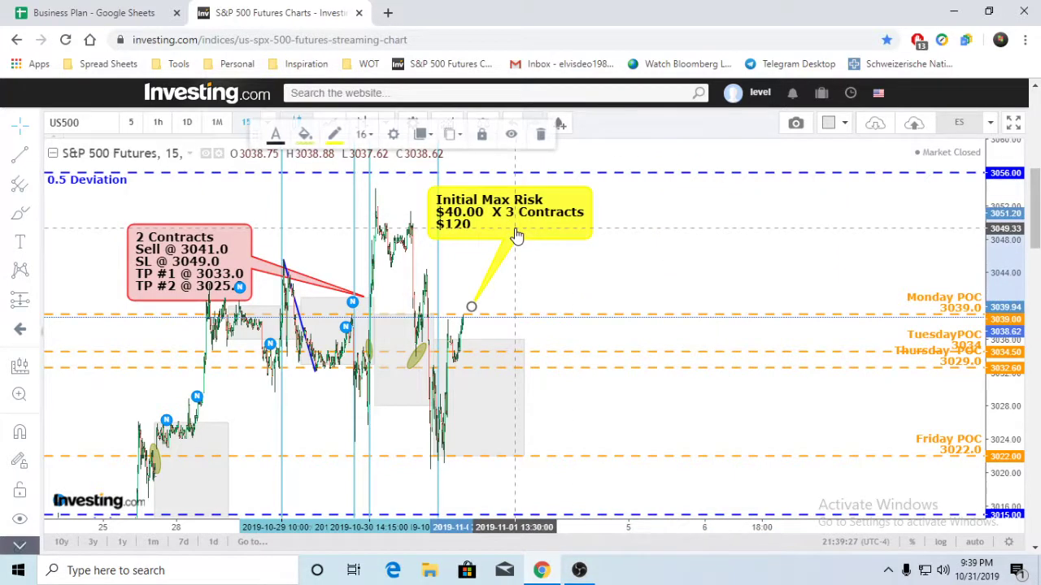
{"action": "key", "text": "Delete"}
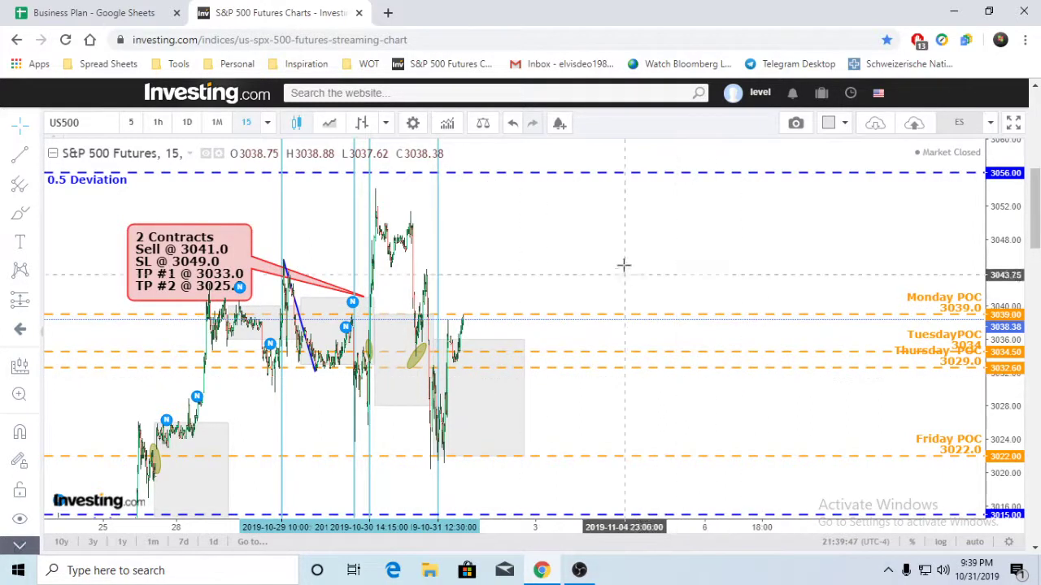
{"action": "left_click_drag", "start_coordinate": [664, 261], "coordinate": [718, 273]}
{"action": "scroll", "coordinate": [718, 272], "scroll_direction": "down", "scroll_amount": 2}
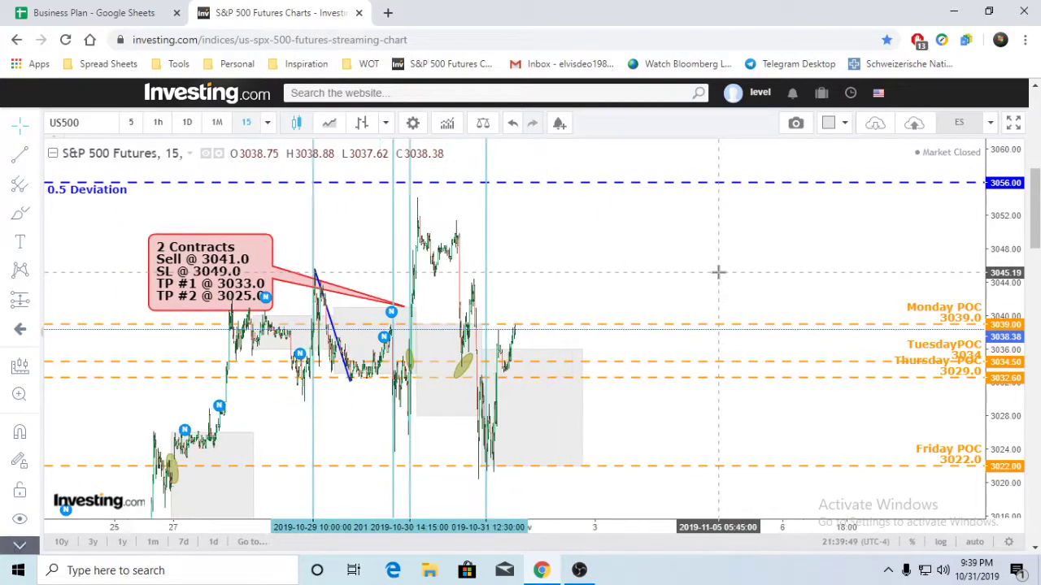
{"action": "scroll", "coordinate": [764, 286], "scroll_direction": "up", "scroll_amount": 3}
{"action": "scroll", "coordinate": [769, 286], "scroll_direction": "down", "scroll_amount": 2}
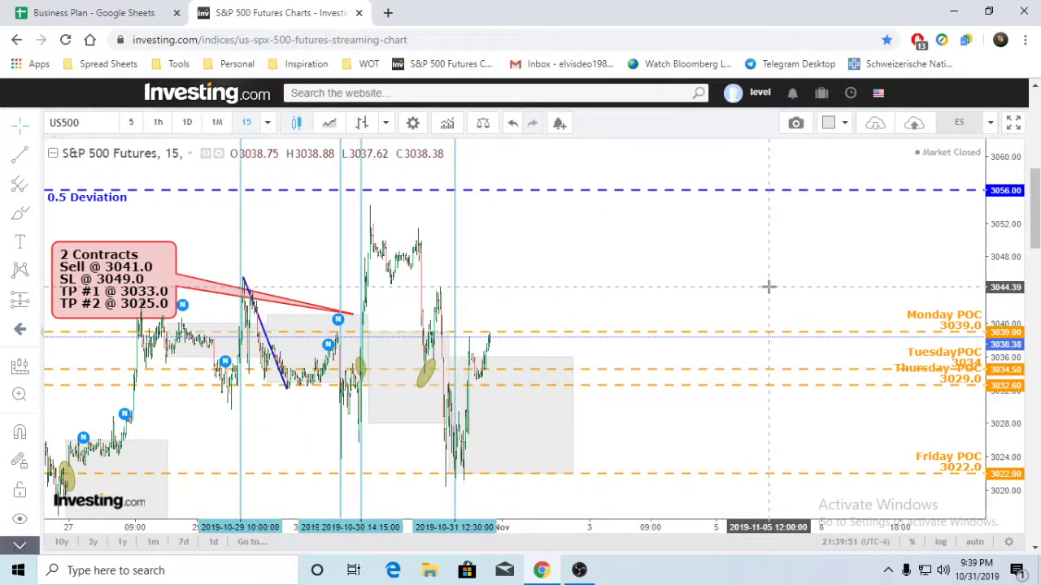
{"action": "left_click_drag", "start_coordinate": [724, 298], "coordinate": [721, 279]}
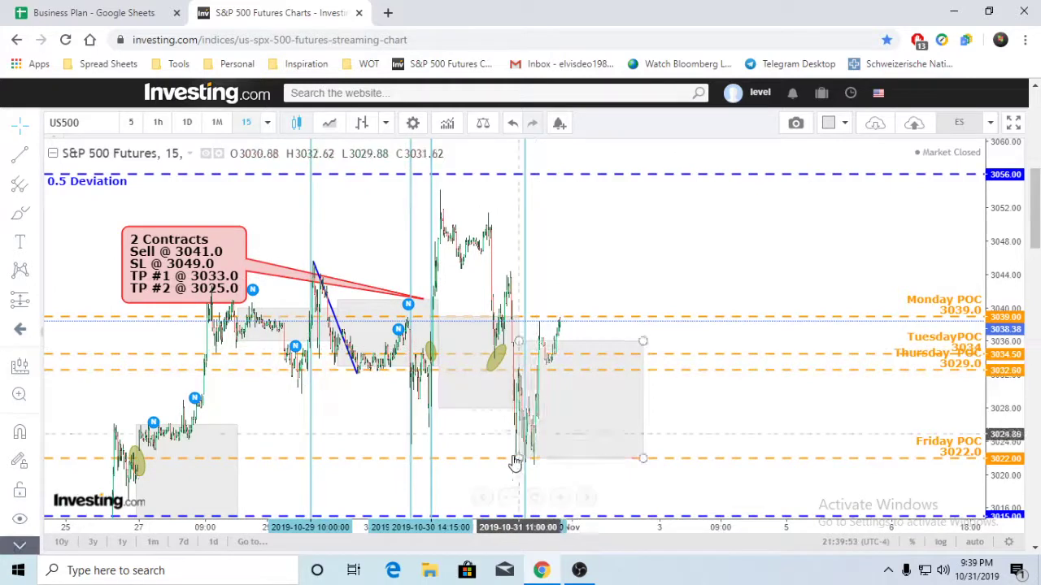
{"action": "left_click_drag", "start_coordinate": [732, 235], "coordinate": [679, 244]}
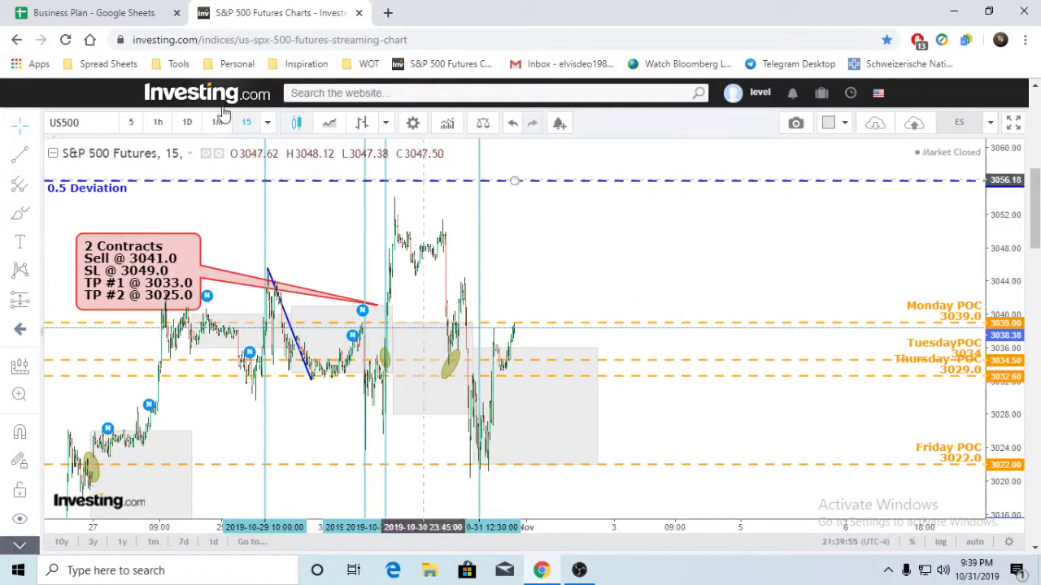
Switch to the Business Plan spreadsheet and review the daily and weekly loss limits of the 10K Micro account.
{"action": "left_click", "coordinate": [122, 12]}
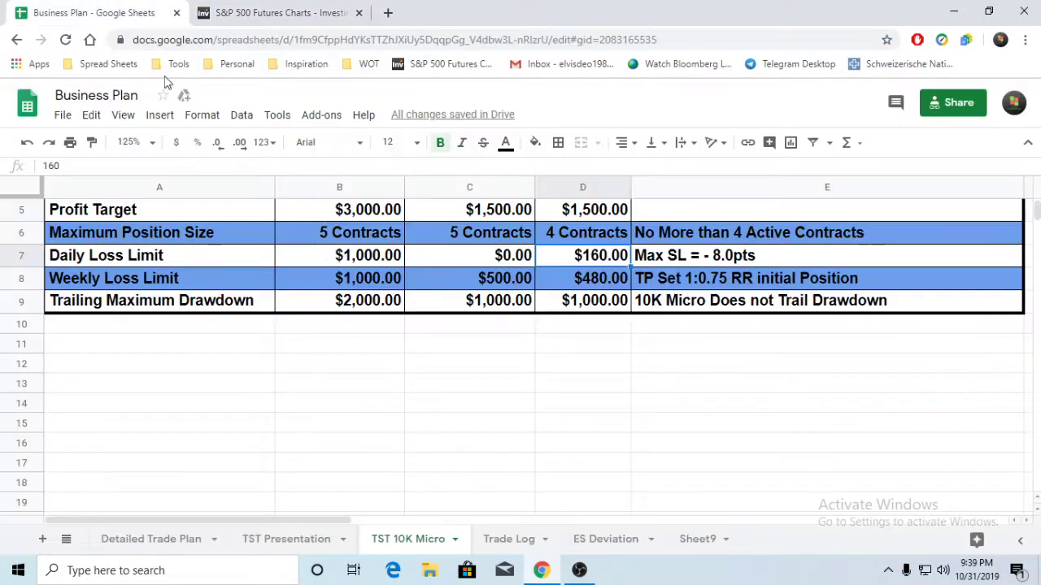
{"action": "left_click", "coordinate": [591, 277]}
{"action": "left_click", "coordinate": [577, 263]}
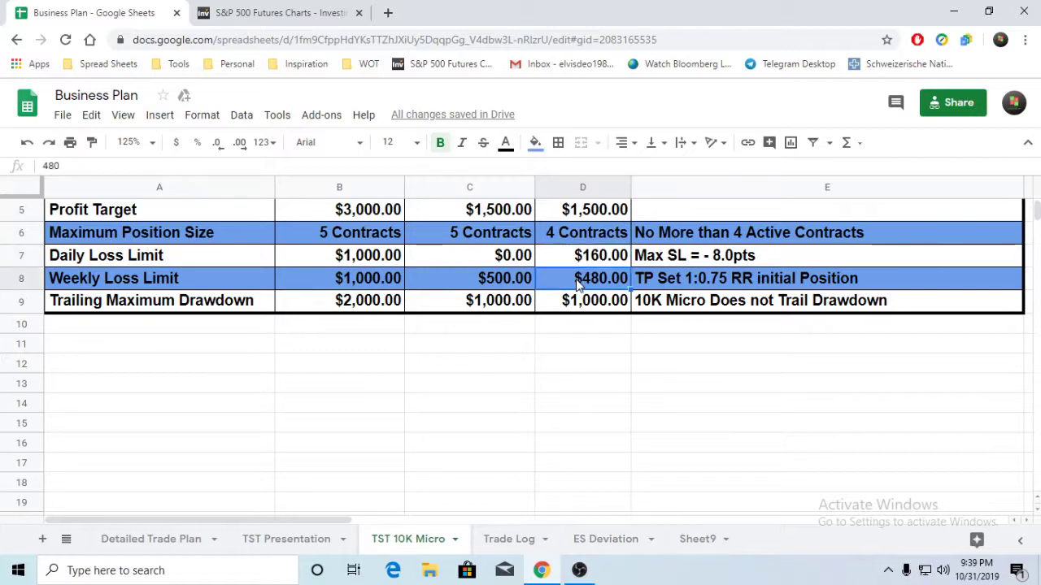
{"action": "left_click", "coordinate": [566, 389]}
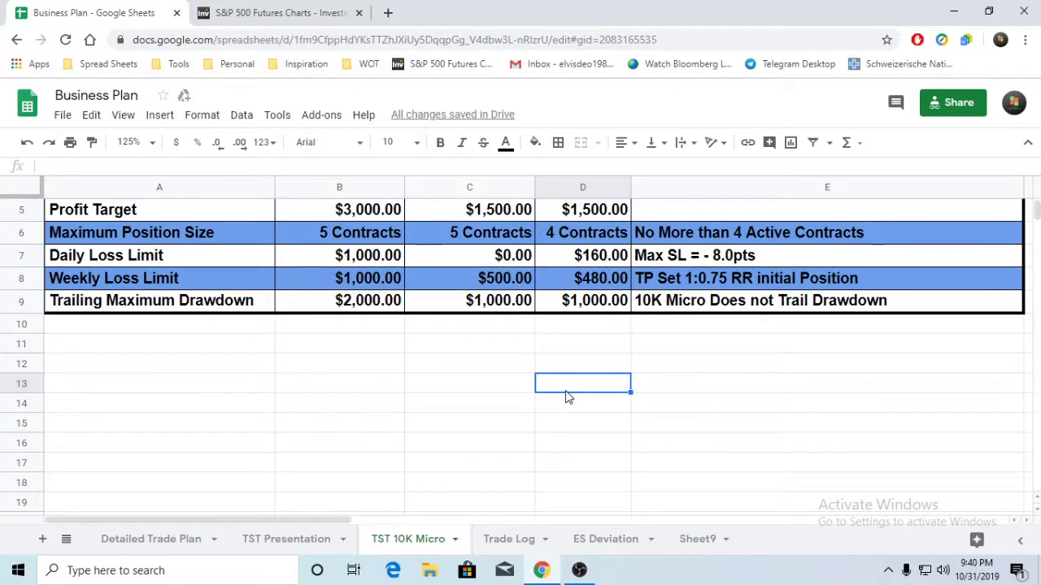
Return to the S&P 500 Futures chart and examine the recent price action around the daily POC levels and grey zones.
{"action": "left_click", "coordinate": [252, 15]}
{"action": "left_click_drag", "start_coordinate": [602, 274], "coordinate": [572, 274]}
{"action": "scroll", "coordinate": [533, 286], "scroll_direction": "down", "scroll_amount": 1}
{"action": "scroll", "coordinate": [532, 288], "scroll_direction": "up", "scroll_amount": 2}
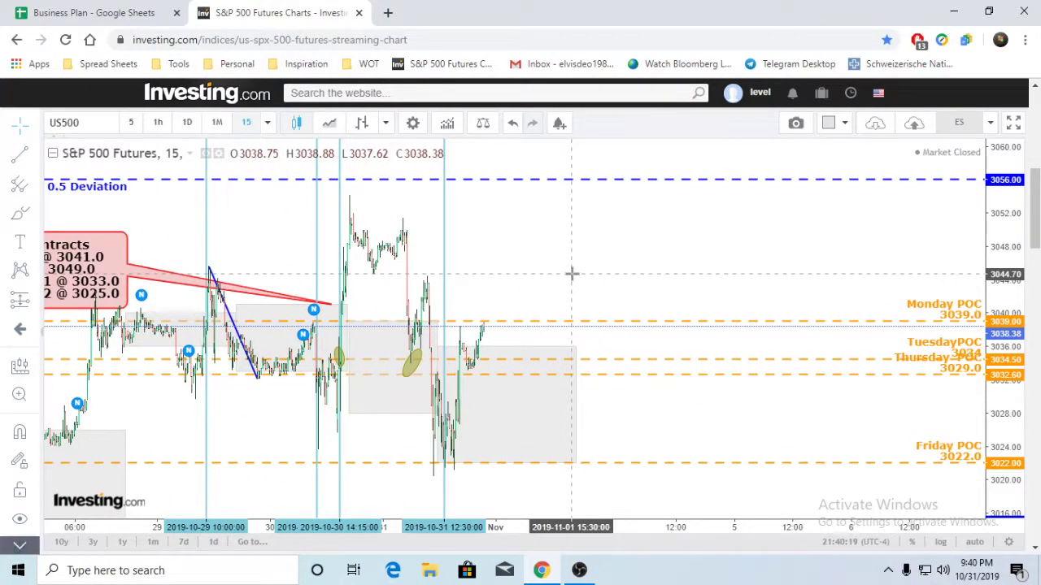
{"action": "scroll", "coordinate": [572, 274], "scroll_direction": "up", "scroll_amount": 1}
{"action": "left_click_drag", "start_coordinate": [529, 279], "coordinate": [610, 277]}
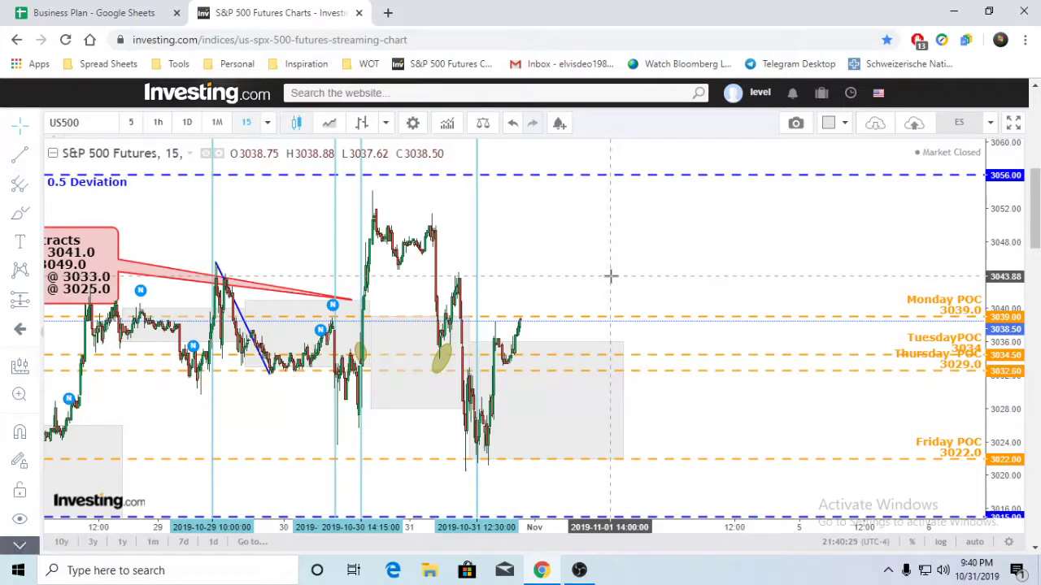
{"action": "scroll", "coordinate": [610, 276], "scroll_direction": "down", "scroll_amount": 2}
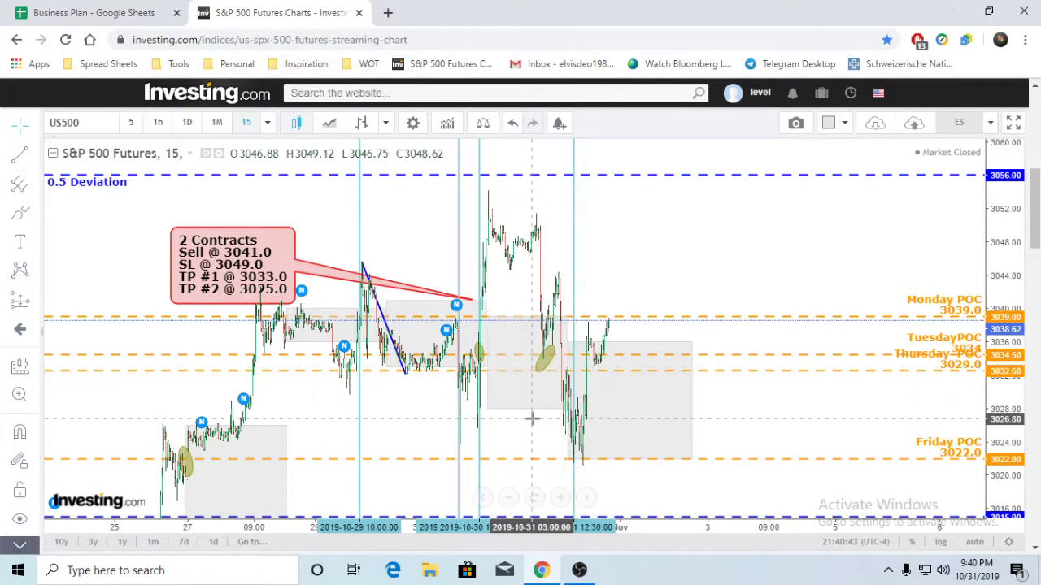
{"action": "scroll", "coordinate": [531, 418], "scroll_direction": "up", "scroll_amount": 3}
{"action": "left_click_drag", "start_coordinate": [509, 414], "coordinate": [736, 401]}
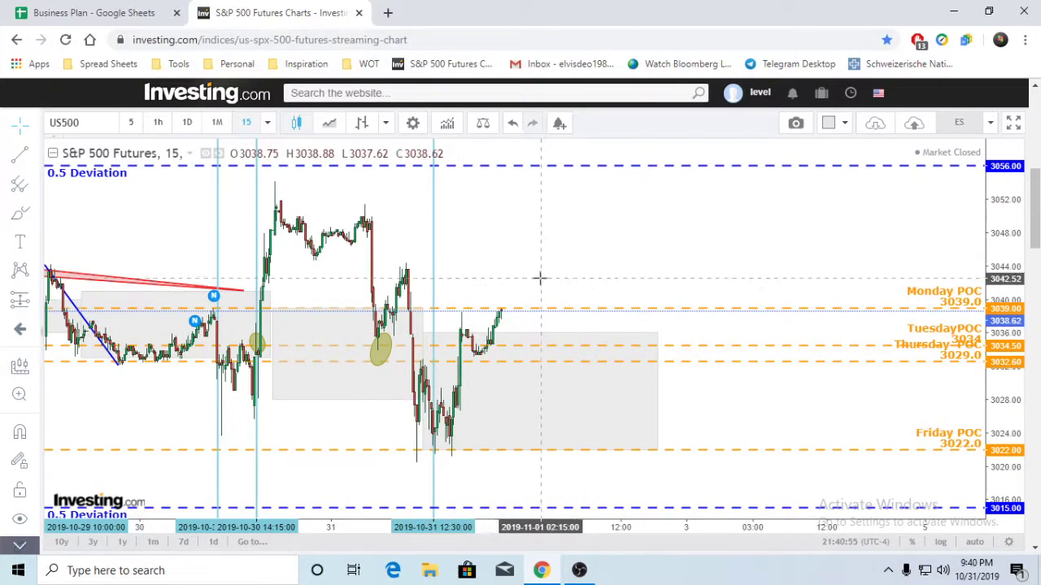
{"action": "left_click_drag", "start_coordinate": [539, 279], "coordinate": [570, 269]}
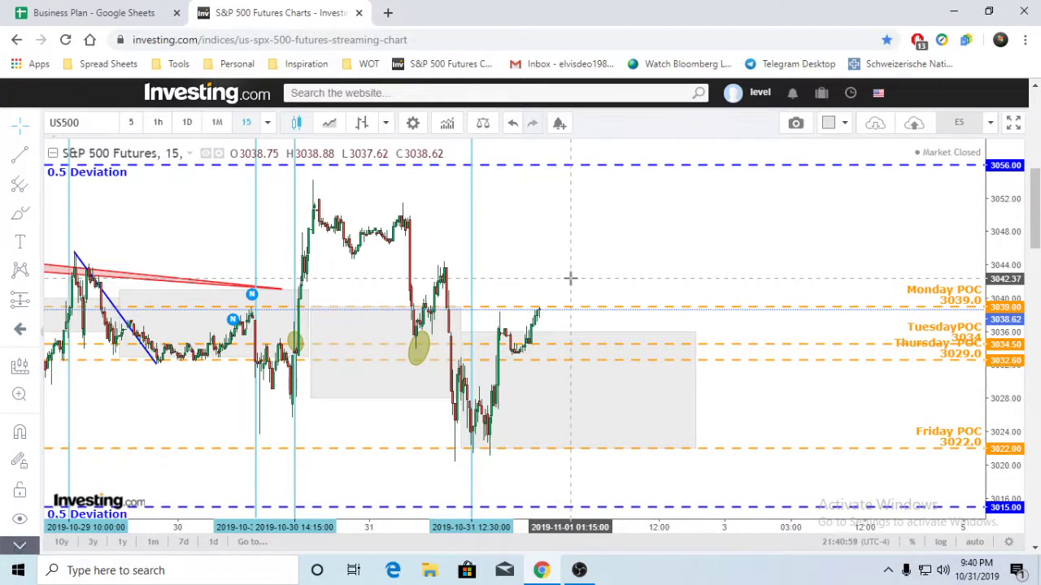
{"action": "scroll", "coordinate": [570, 279], "scroll_direction": "down", "scroll_amount": 2}
{"action": "scroll", "coordinate": [570, 278], "scroll_direction": "up", "scroll_amount": 3}
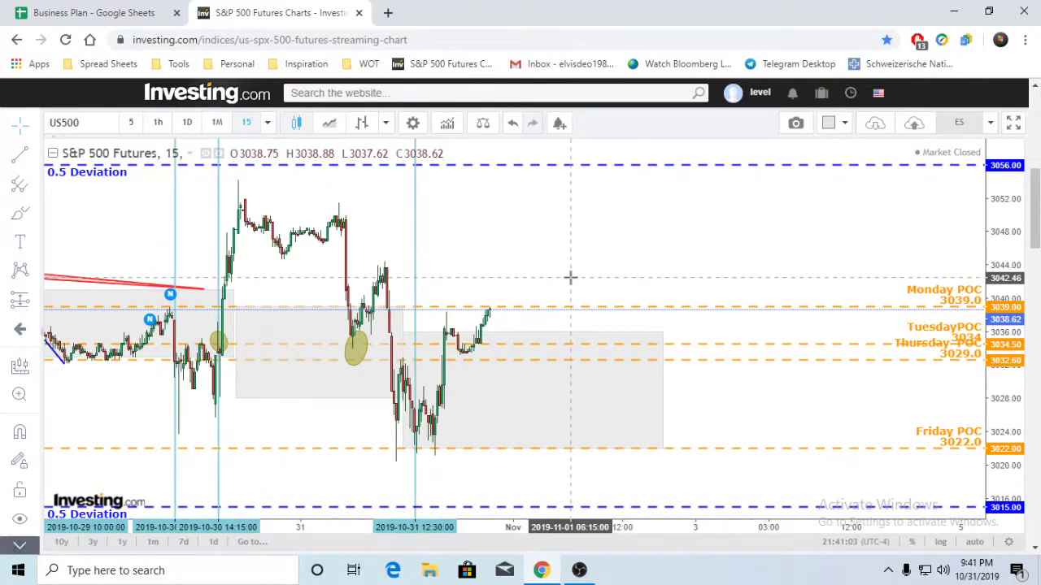
{"action": "scroll", "coordinate": [570, 278], "scroll_direction": "down", "scroll_amount": 3}
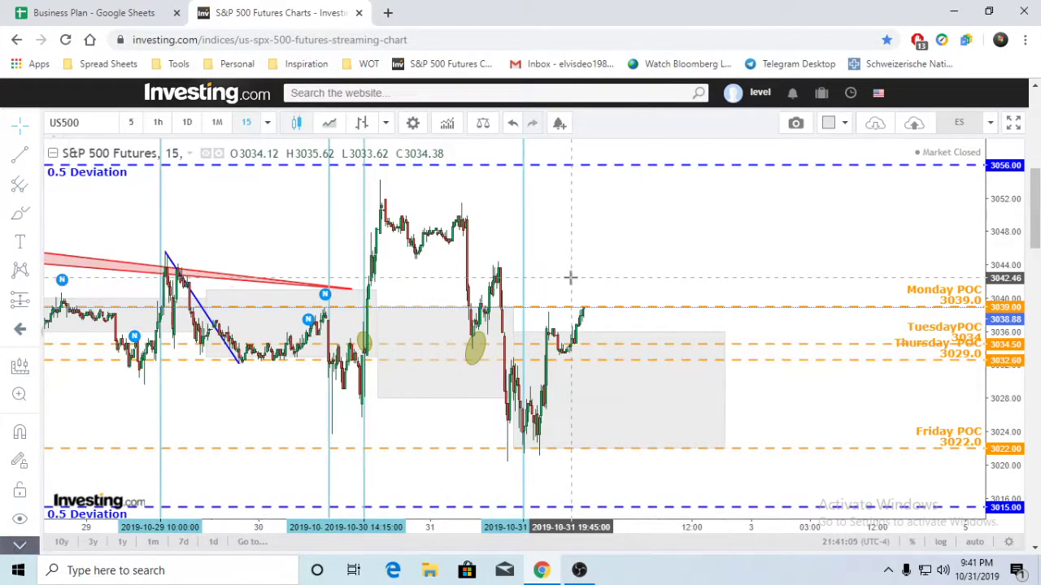
{"action": "scroll", "coordinate": [570, 278], "scroll_direction": "up", "scroll_amount": 1}
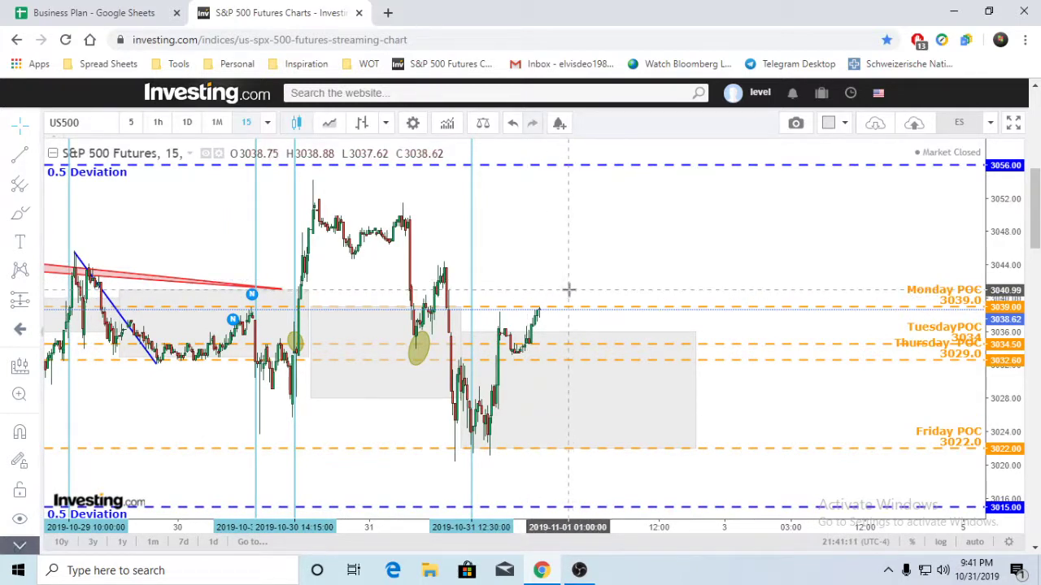
{"action": "scroll", "coordinate": [578, 290], "scroll_direction": "down", "scroll_amount": 3}
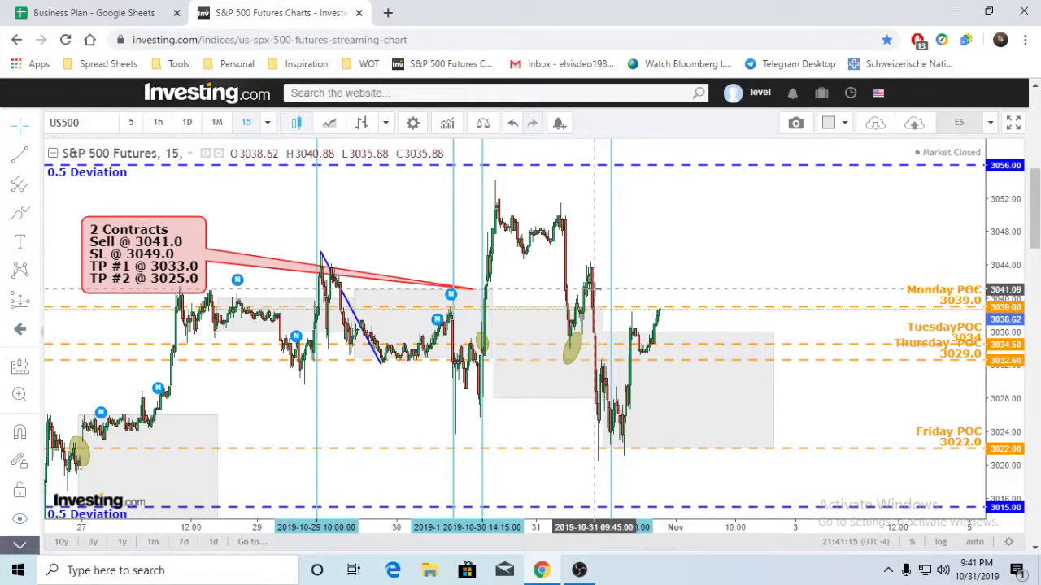
Review the latest price action beside the POC levels on the chart and switch to the Business Plan spreadsheet.
{"action": "left_click_drag", "start_coordinate": [642, 291], "coordinate": [574, 286]}
{"action": "scroll", "coordinate": [574, 285], "scroll_direction": "up", "scroll_amount": 1}
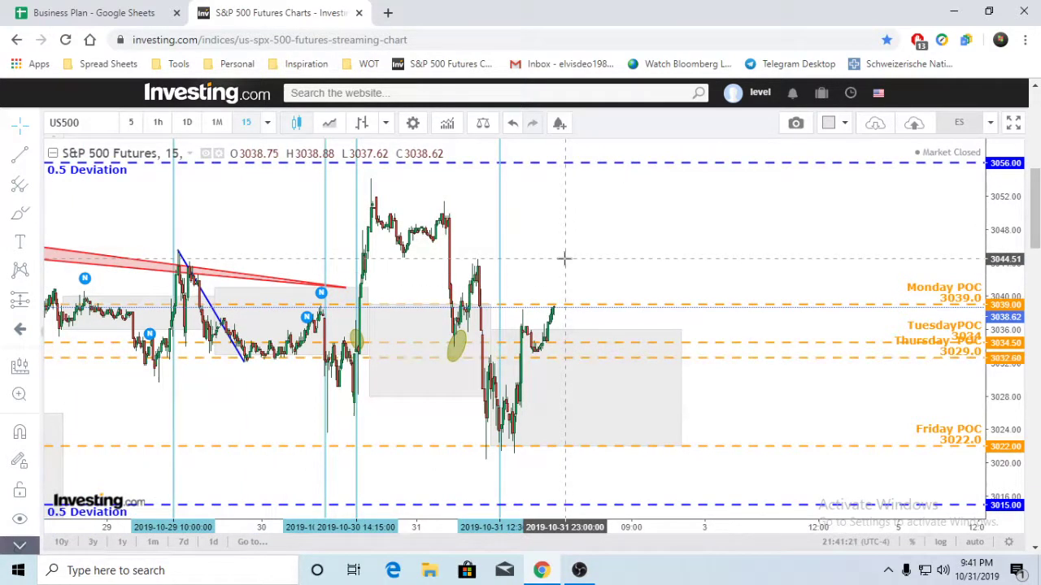
{"action": "left_click_drag", "start_coordinate": [565, 259], "coordinate": [648, 263]}
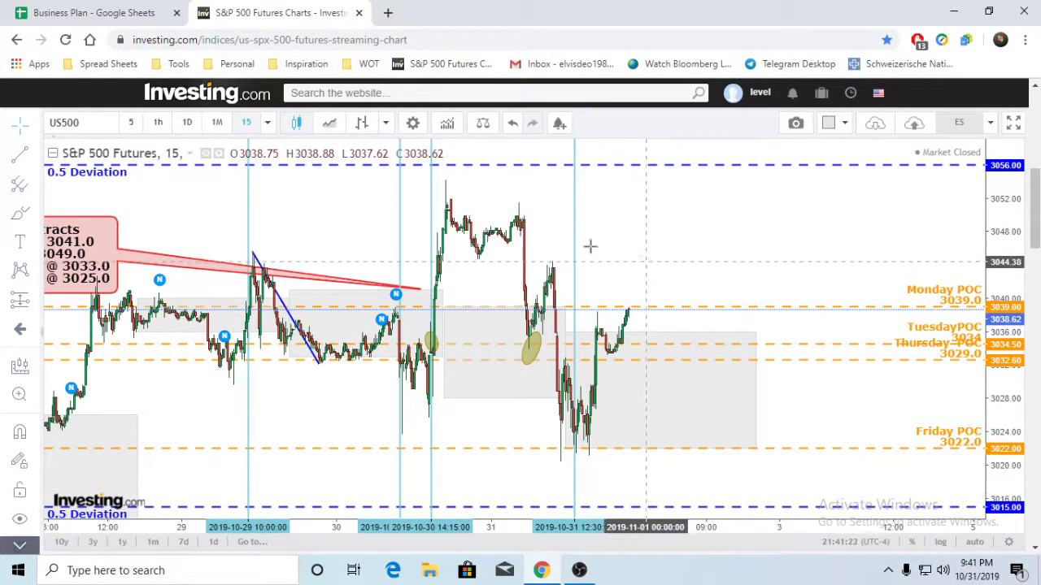
{"action": "left_click", "coordinate": [93, 12]}
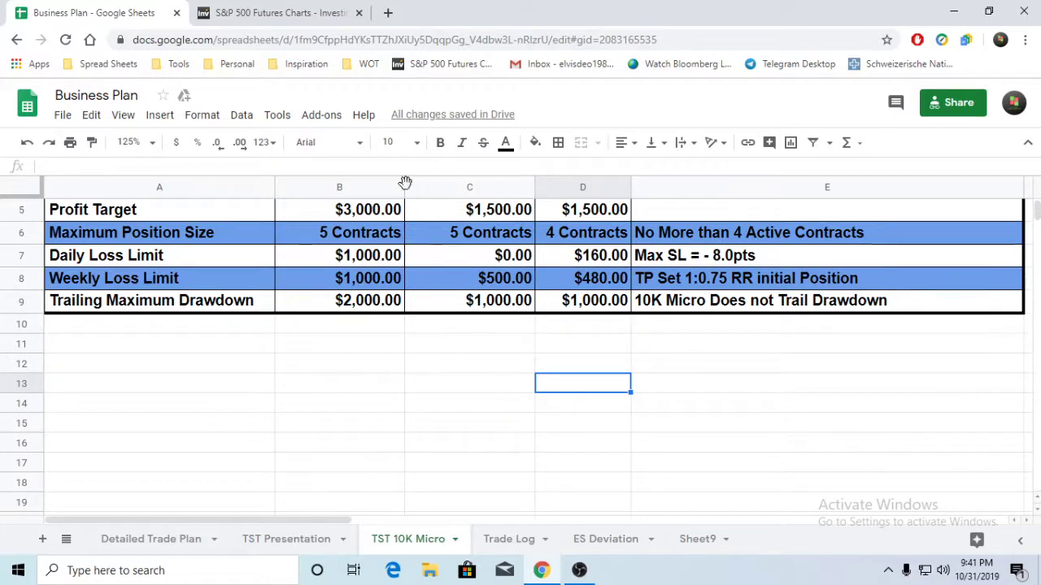
{"action": "left_click", "coordinate": [388, 13]}
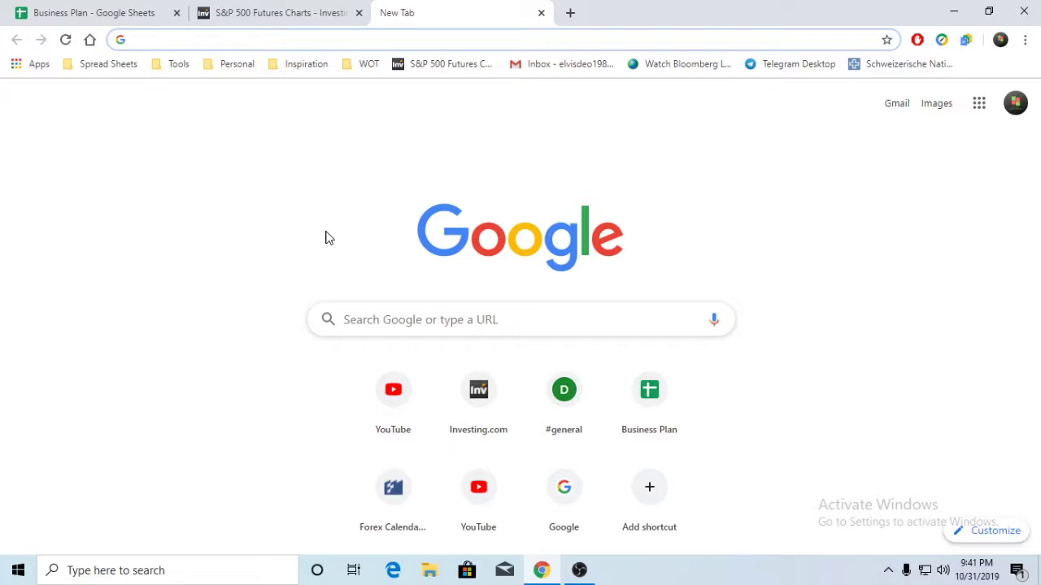
{"action": "left_click", "coordinate": [364, 318]}
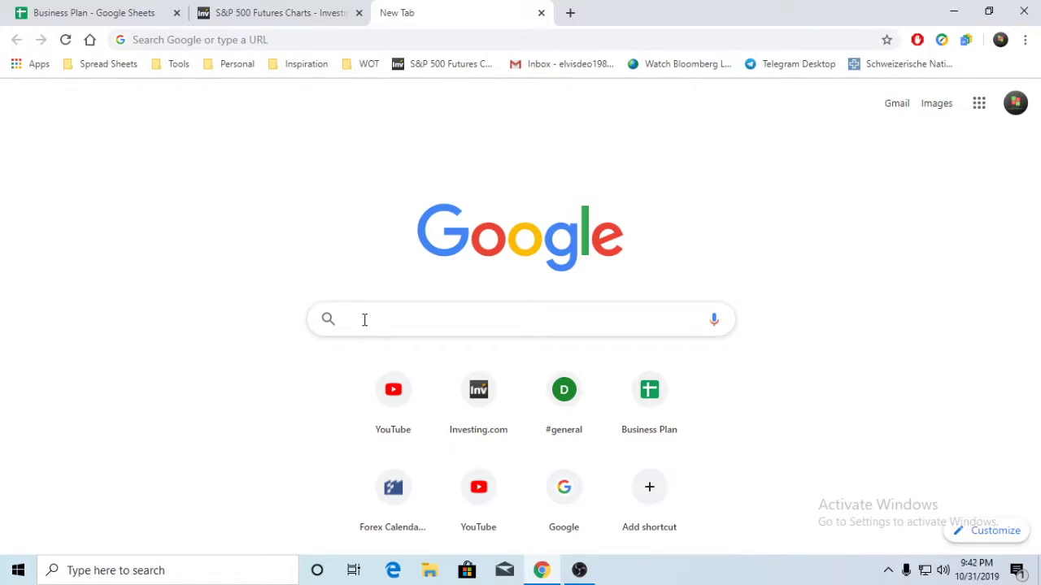
{"action": "left_click", "coordinate": [78, 11]}
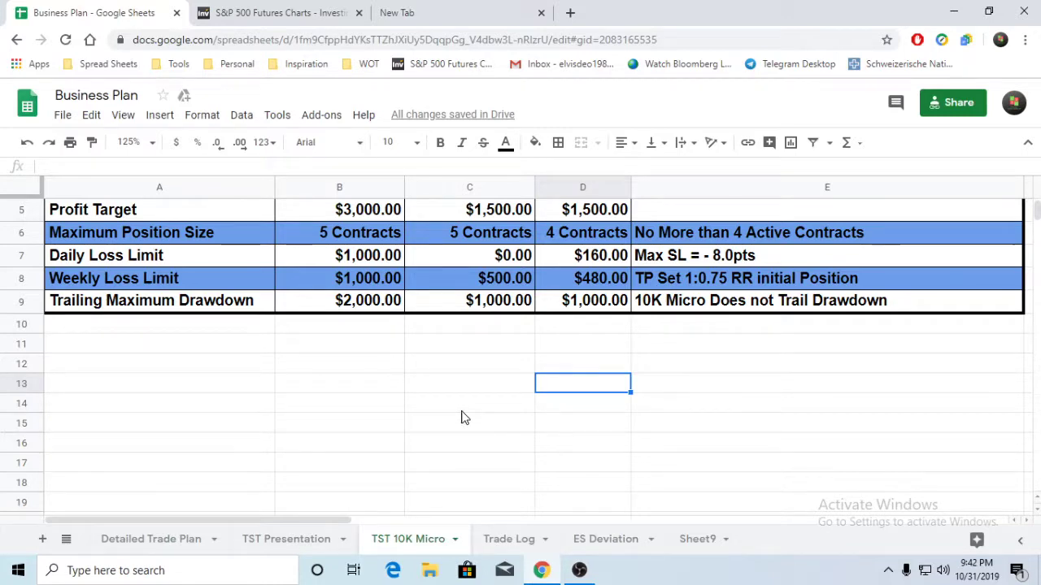
Enter 630 in cell D13 and 4 in cell D14 below the rules table.
{"action": "type", "text": "630"}
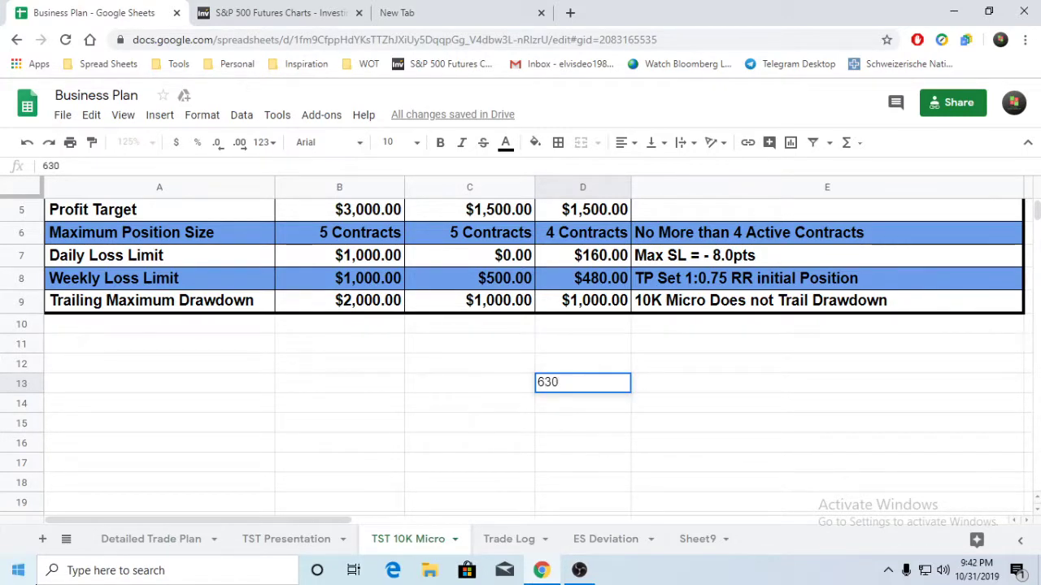
{"action": "key", "text": "super"}
{"action": "left_click", "coordinate": [558, 446]}
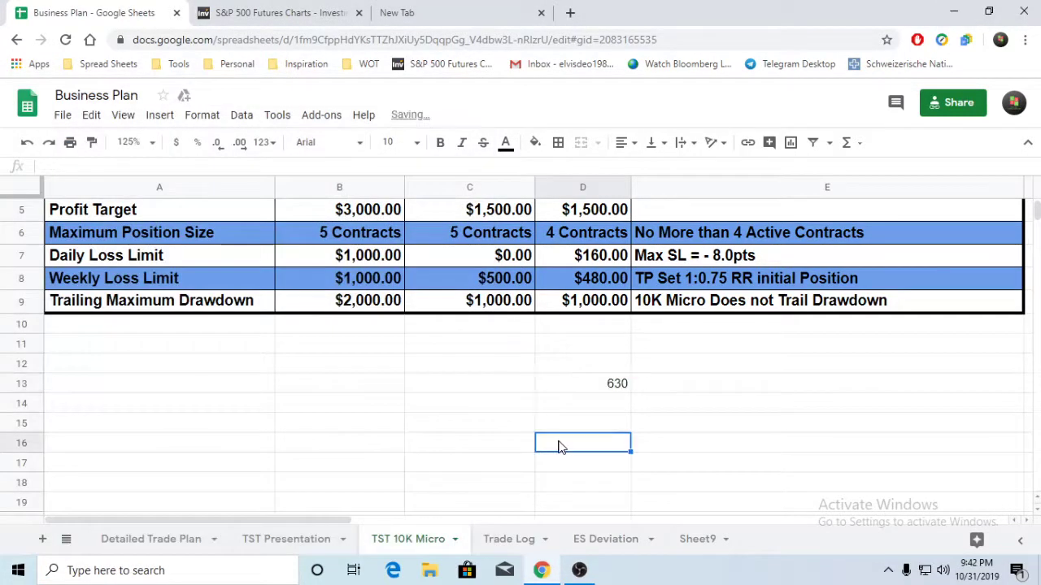
{"action": "left_click", "coordinate": [587, 404]}
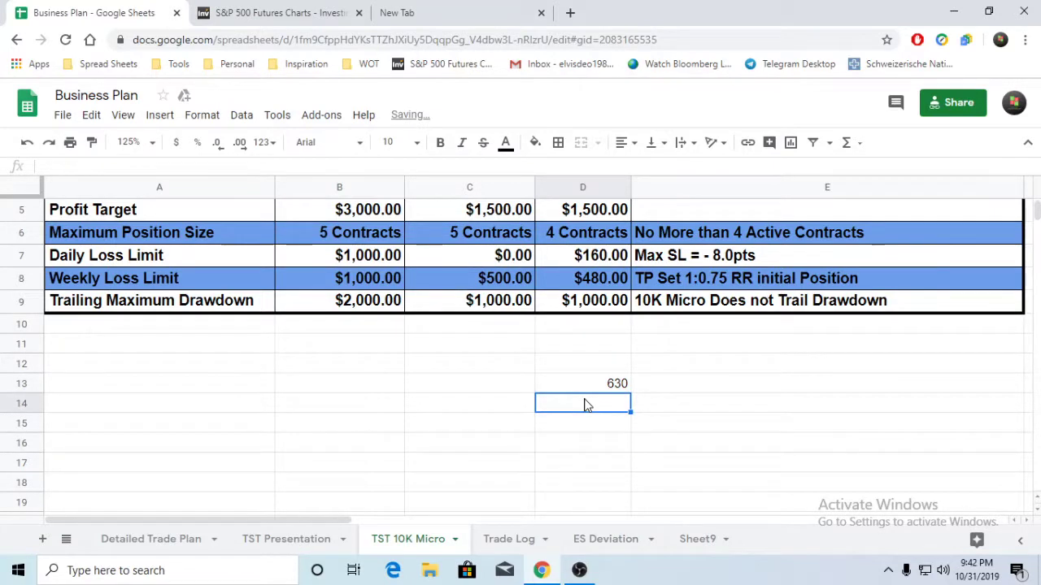
{"action": "type", "text": "4"}
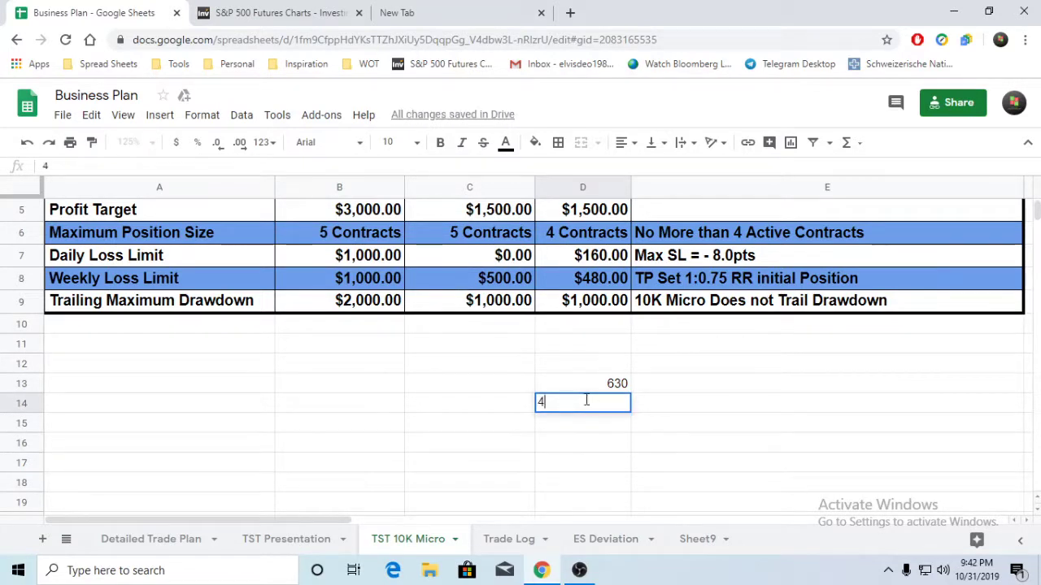
Calculate the product of D13 and D14 in cell D15 with the formula =D13*D14.
{"action": "left_click", "coordinate": [606, 431]}
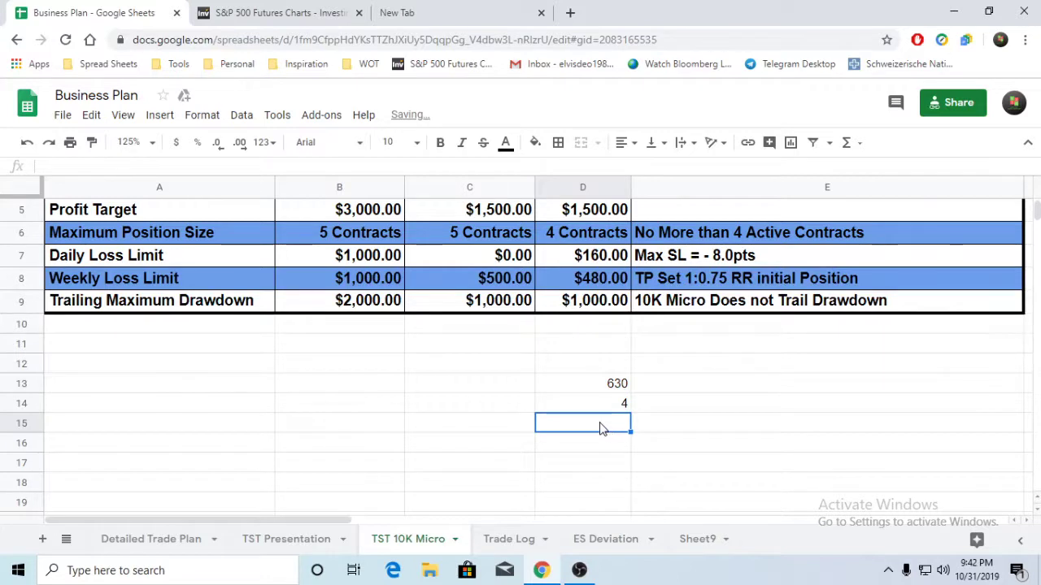
{"action": "type", "text": "="}
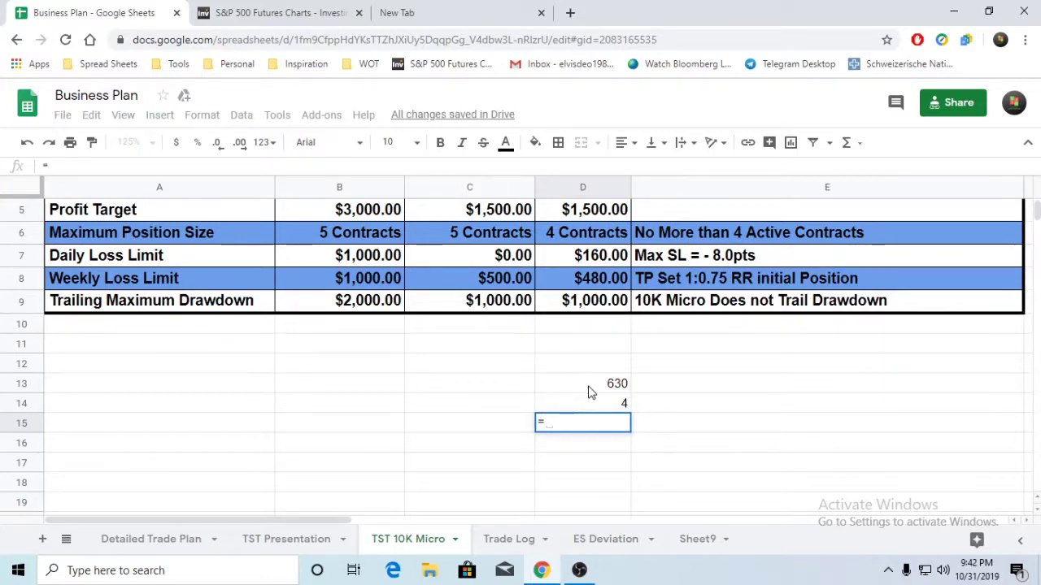
{"action": "left_click", "coordinate": [589, 386]}
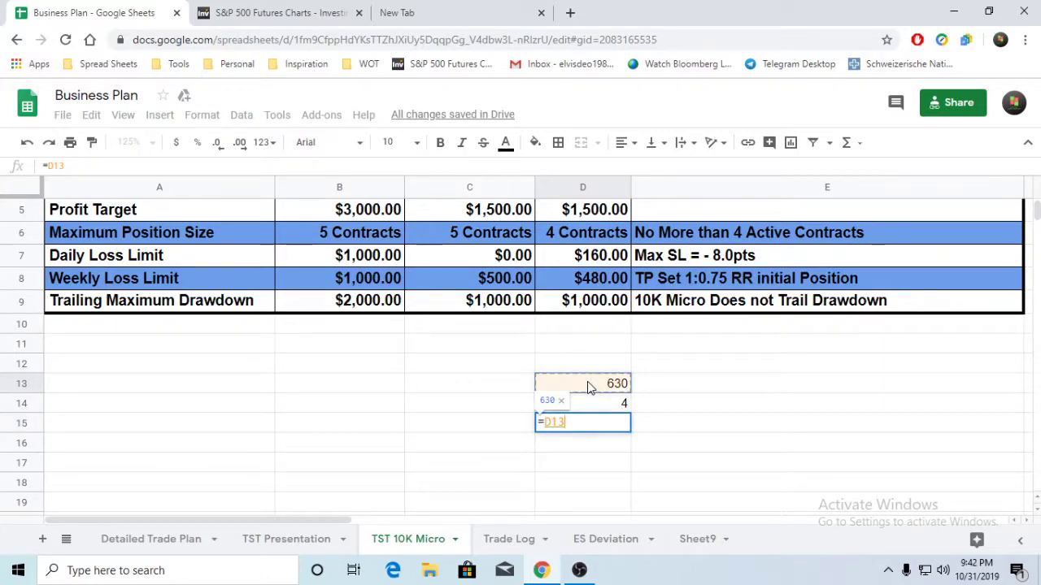
{"action": "type", "text": "*"}
{"action": "left_click", "coordinate": [600, 404]}
{"action": "key", "text": "Return"}
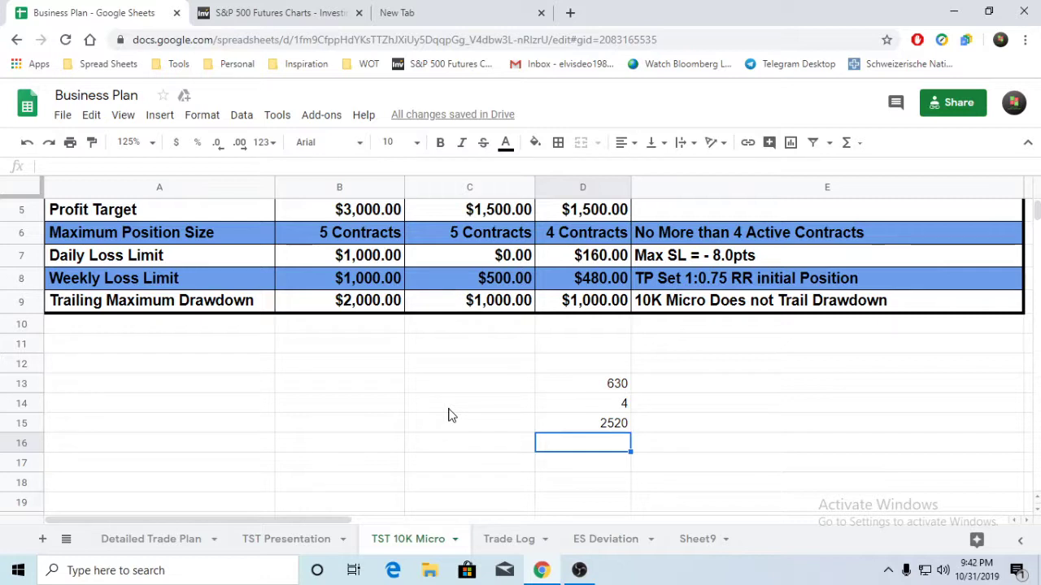
Clear the scratch calculation from cells D13 to D15.
{"action": "key", "text": "Up"}
{"action": "key", "text": "Delete"}
{"action": "key", "text": "Up"}
{"action": "key", "text": "Delete"}
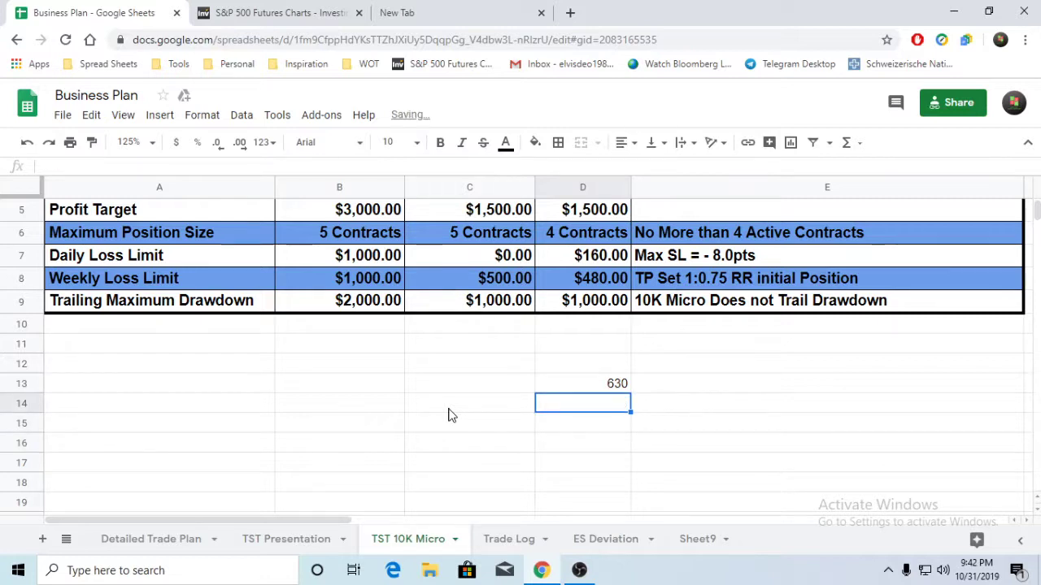
{"action": "key", "text": "Up"}
{"action": "key", "text": "Delete"}
{"action": "key", "text": "Down"}
{"action": "key", "text": "Down"}
{"action": "key", "text": "Down"}
{"action": "key", "text": "Up"}
{"action": "key", "text": "Up"}
{"action": "key", "text": "Up"}
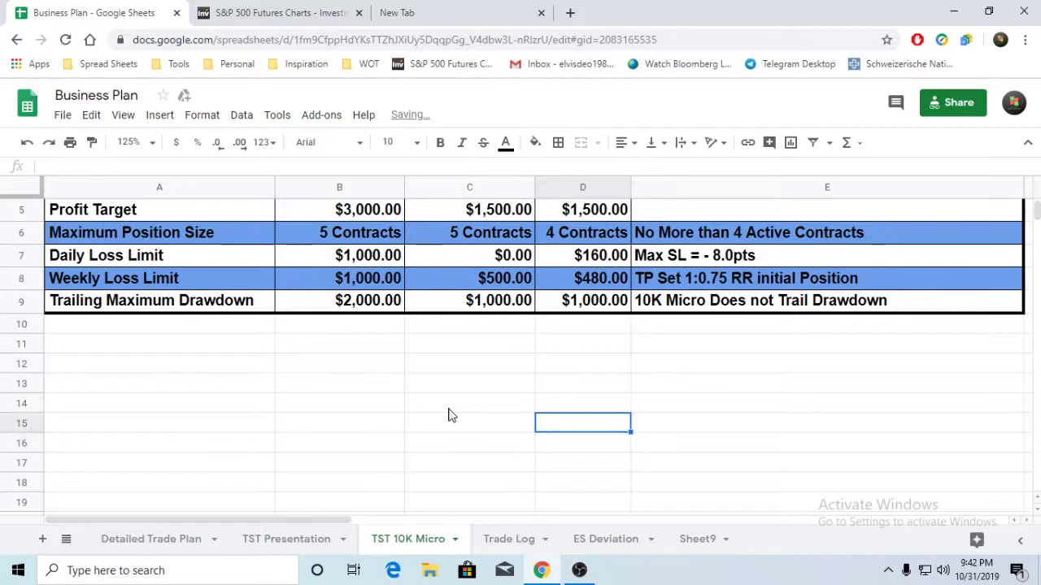
{"action": "key", "text": "Down"}
{"action": "key", "text": "Down"}
{"action": "key", "text": "Down"}
{"action": "key", "text": "Up"}
{"action": "key", "text": "Up"}
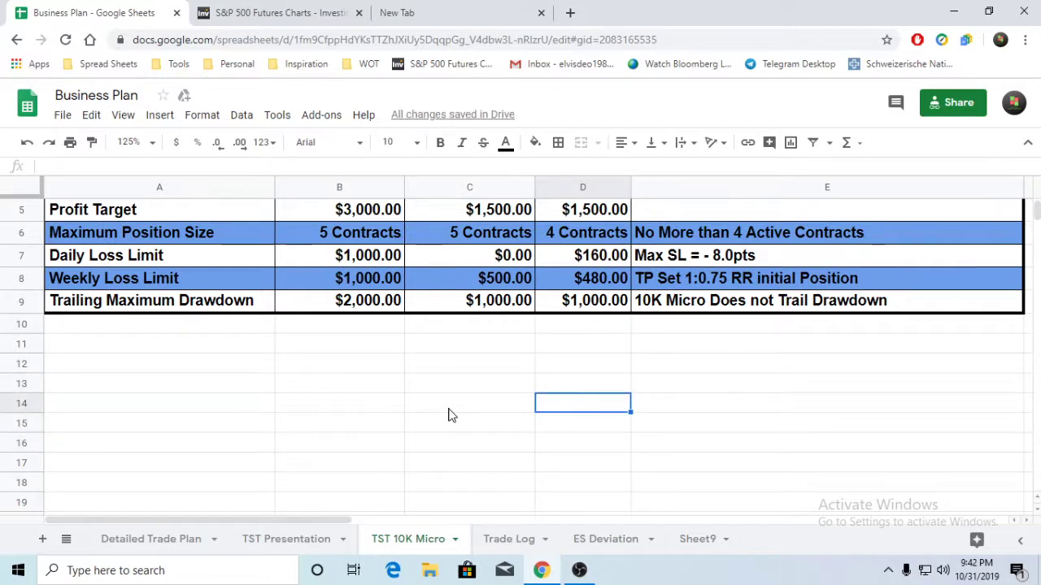
{"action": "key", "text": "Up"}
{"action": "key", "text": "Down"}
{"action": "key", "text": "Down"}
{"action": "key", "text": "Up"}
{"action": "key", "text": "Up"}
{"action": "key", "text": "Down"}
{"action": "key", "text": "Down"}
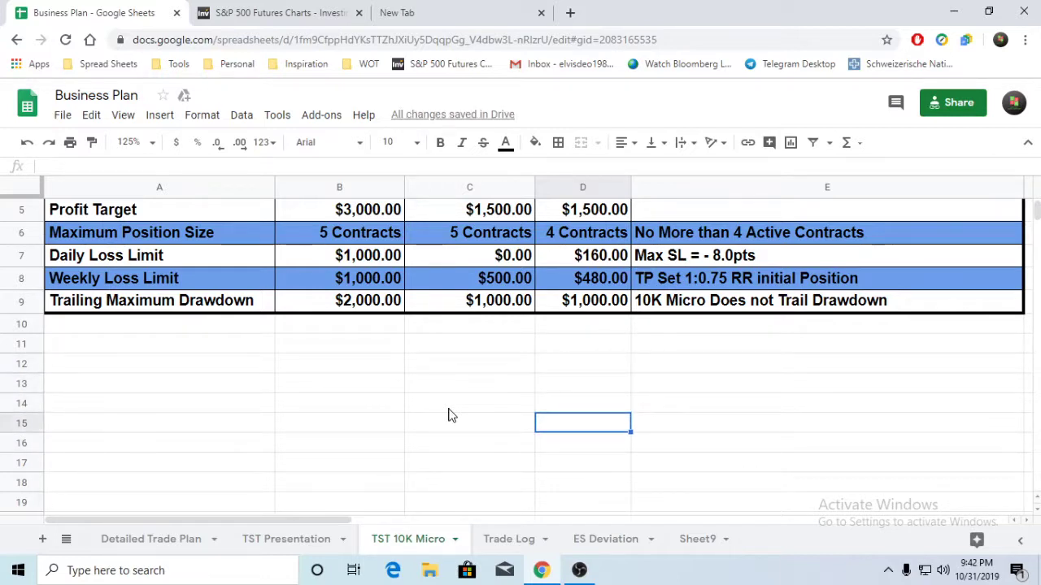
{"action": "key", "text": "Down"}
{"action": "key", "text": "Up"}
{"action": "key", "text": "Up"}
{"action": "key", "text": "Down"}
{"action": "key", "text": "Up"}
{"action": "key", "text": "Up"}
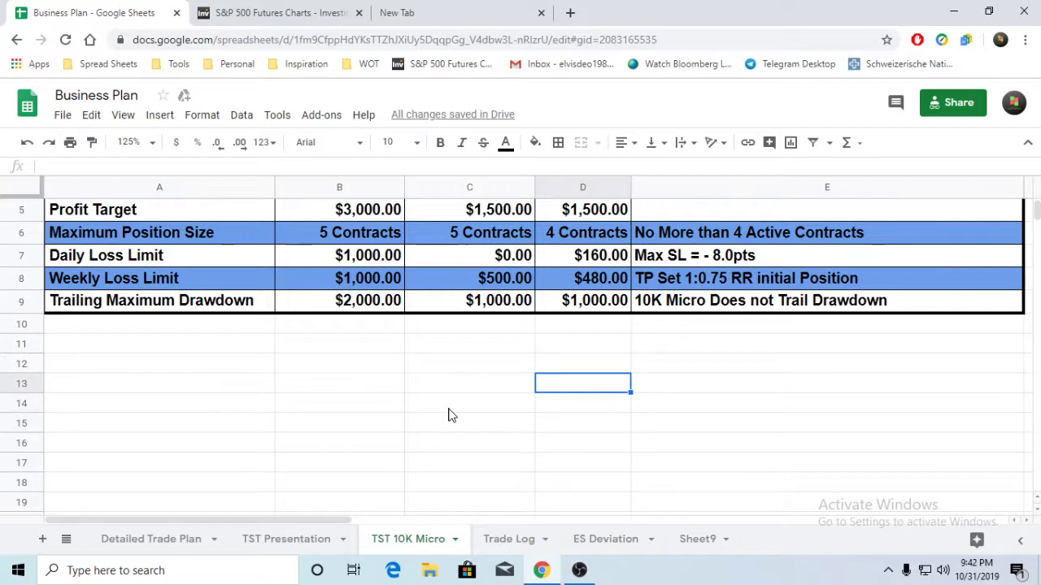
{"action": "key", "text": "Down"}
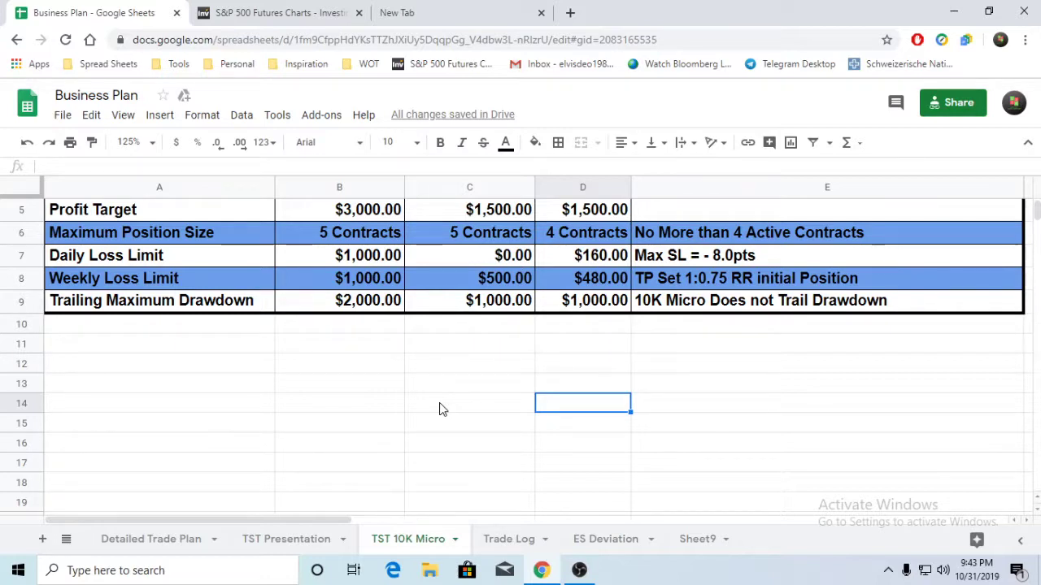
{"action": "key", "text": "Left"}
{"action": "key", "text": "Left"}
{"action": "key", "text": "Left"}
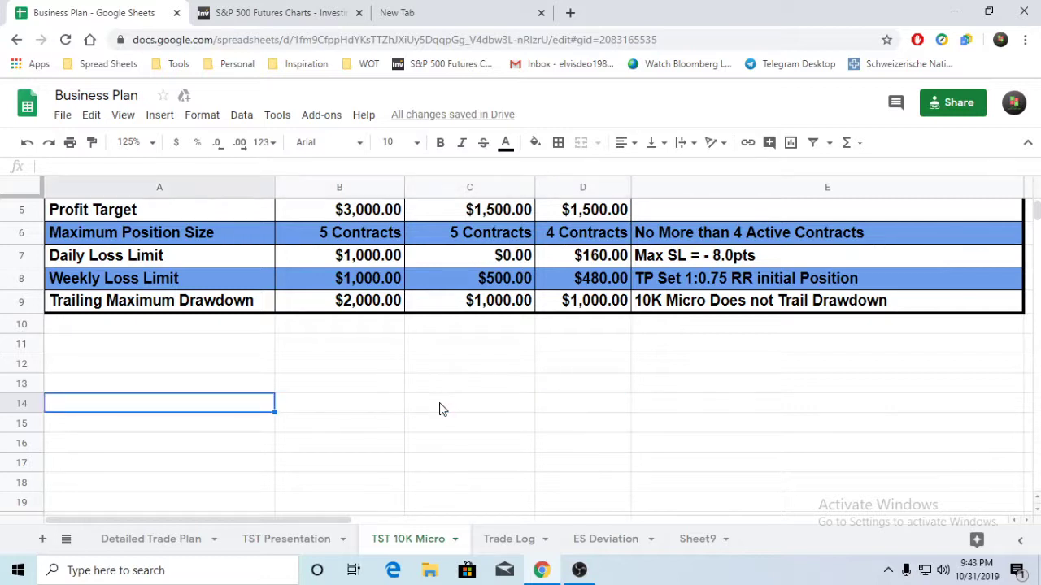
{"action": "key", "text": "Right"}
{"action": "key", "text": "Right"}
{"action": "key", "text": "Right"}
{"action": "key", "text": "Right"}
{"action": "key", "text": "Left"}
{"action": "key", "text": "Left"}
{"action": "key", "text": "Left"}
{"action": "key", "text": "Left"}
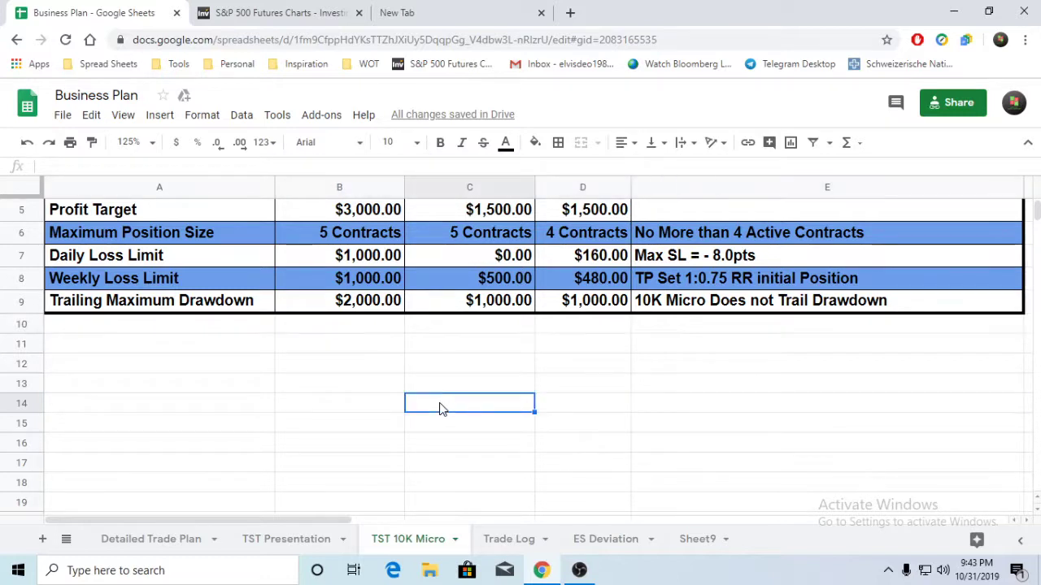
{"action": "key", "text": "Right"}
{"action": "key", "text": "Right"}
{"action": "key", "text": "Right"}
{"action": "key", "text": "Right"}
{"action": "key", "text": "Left"}
{"action": "key", "text": "Left"}
{"action": "key", "text": "Left"}
{"action": "key", "text": "Left"}
{"action": "key", "text": "Right"}
{"action": "key", "text": "Right"}
{"action": "key", "text": "Right"}
{"action": "key", "text": "Right"}
{"action": "key", "text": "Up"}
{"action": "key", "text": "Left"}
{"action": "key", "text": "Left"}
{"action": "key", "text": "Left"}
{"action": "key", "text": "Left"}
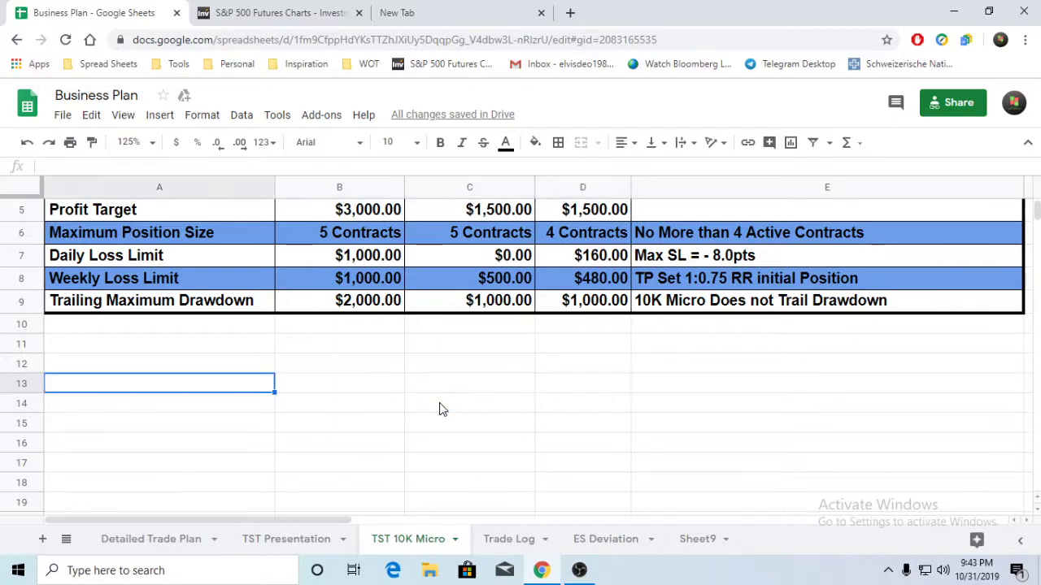
{"action": "key", "text": "Right"}
{"action": "key", "text": "Right"}
{"action": "key", "text": "Right"}
{"action": "key", "text": "Right"}
{"action": "key", "text": "Right"}
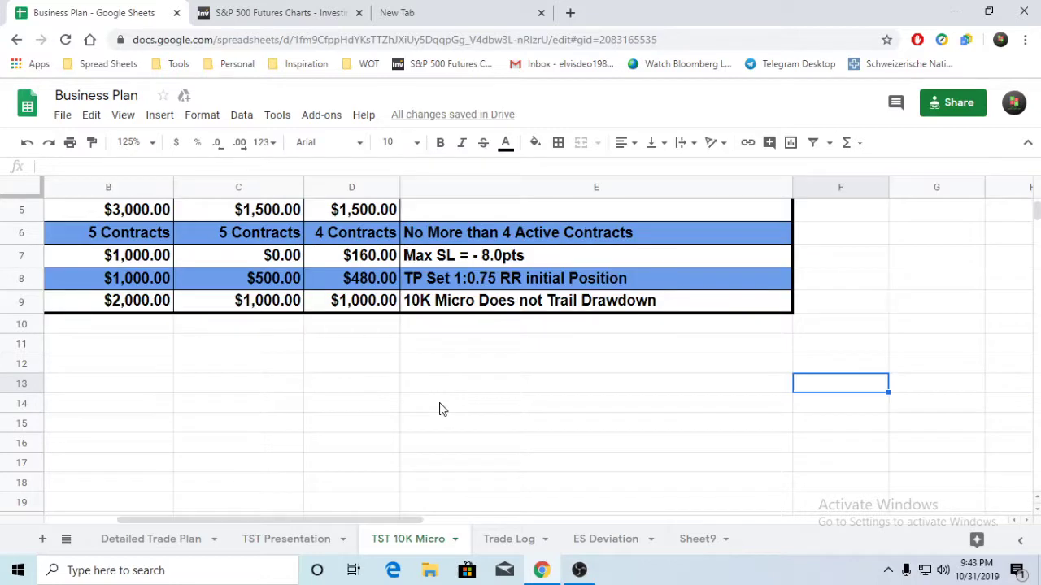
{"action": "key", "text": "Left"}
{"action": "key", "text": "Left"}
{"action": "key", "text": "Left"}
{"action": "key", "text": "Left"}
{"action": "key", "text": "Left"}
{"action": "key", "text": "Up"}
{"action": "key", "text": "Right"}
{"action": "key", "text": "Right"}
{"action": "key", "text": "Right"}
{"action": "key", "text": "Right"}
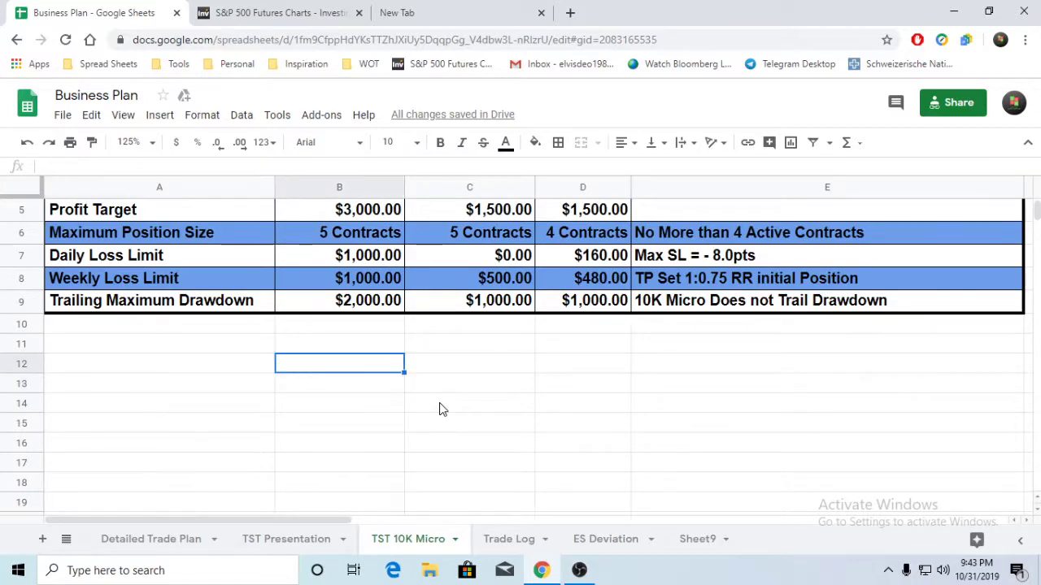
{"action": "key", "text": "Left"}
{"action": "key", "text": "Left"}
{"action": "key", "text": "Left"}
{"action": "key", "text": "Left"}
{"action": "key", "text": "Right"}
{"action": "key", "text": "Right"}
{"action": "key", "text": "Right"}
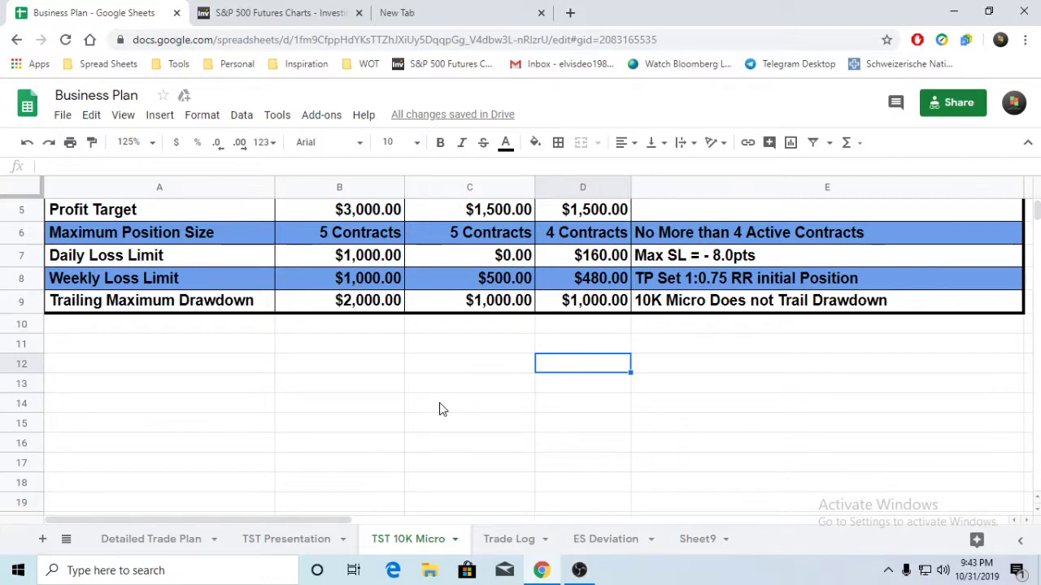
Review the full Topstep Micro Combine Plan table, comparing the 50K Combine, 10K Combine and L2T Rules columns with their notes.
{"action": "scroll", "coordinate": [439, 409], "scroll_direction": "up", "scroll_amount": 3}
{"action": "scroll", "coordinate": [440, 409], "scroll_direction": "down", "scroll_amount": 1}
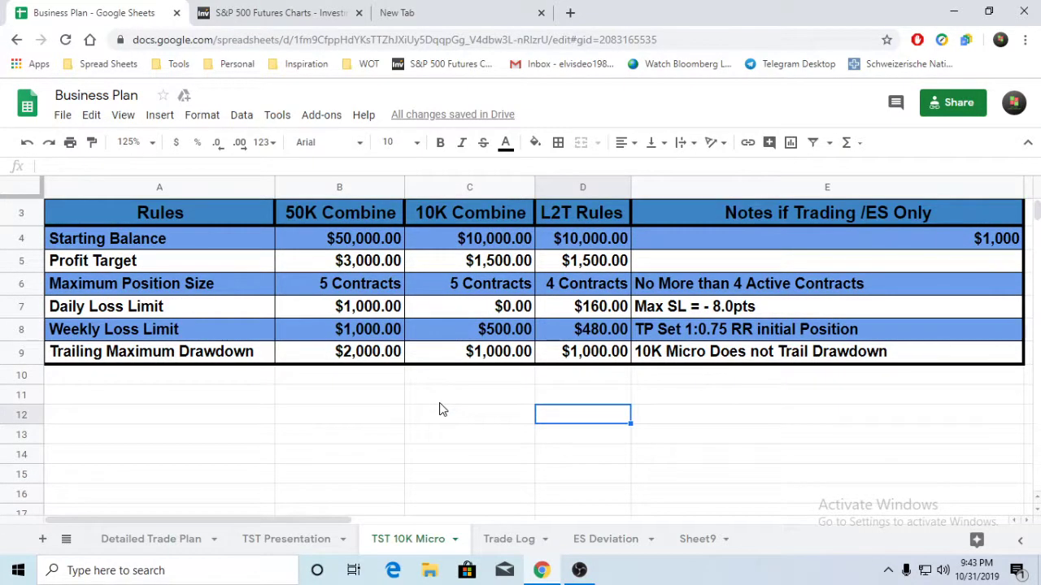
{"action": "scroll", "coordinate": [440, 409], "scroll_direction": "up", "scroll_amount": 1}
{"action": "scroll", "coordinate": [439, 409], "scroll_direction": "down", "scroll_amount": 1}
{"action": "scroll", "coordinate": [439, 409], "scroll_direction": "up", "scroll_amount": 1}
{"action": "scroll", "coordinate": [439, 409], "scroll_direction": "down", "scroll_amount": 1}
{"action": "scroll", "coordinate": [439, 409], "scroll_direction": "up", "scroll_amount": 1}
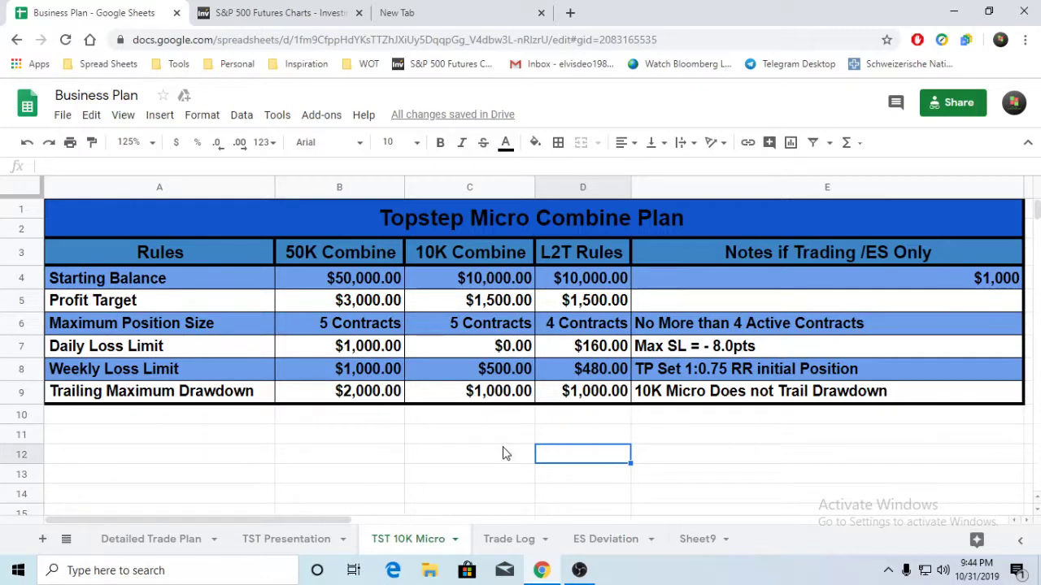
{"action": "scroll", "coordinate": [505, 453], "scroll_direction": "down", "scroll_amount": 1}
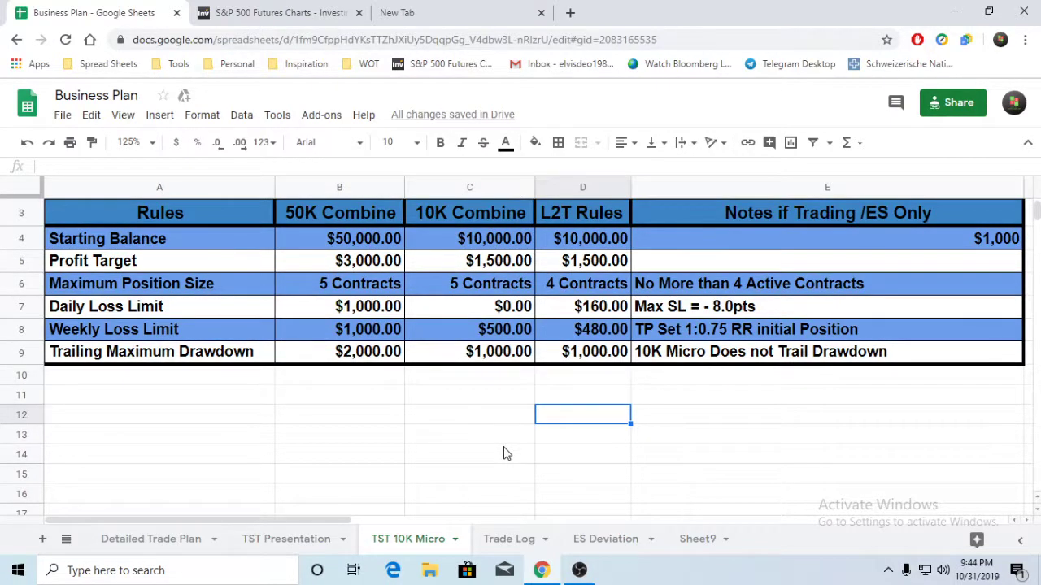
{"action": "scroll", "coordinate": [505, 453], "scroll_direction": "up", "scroll_amount": 1}
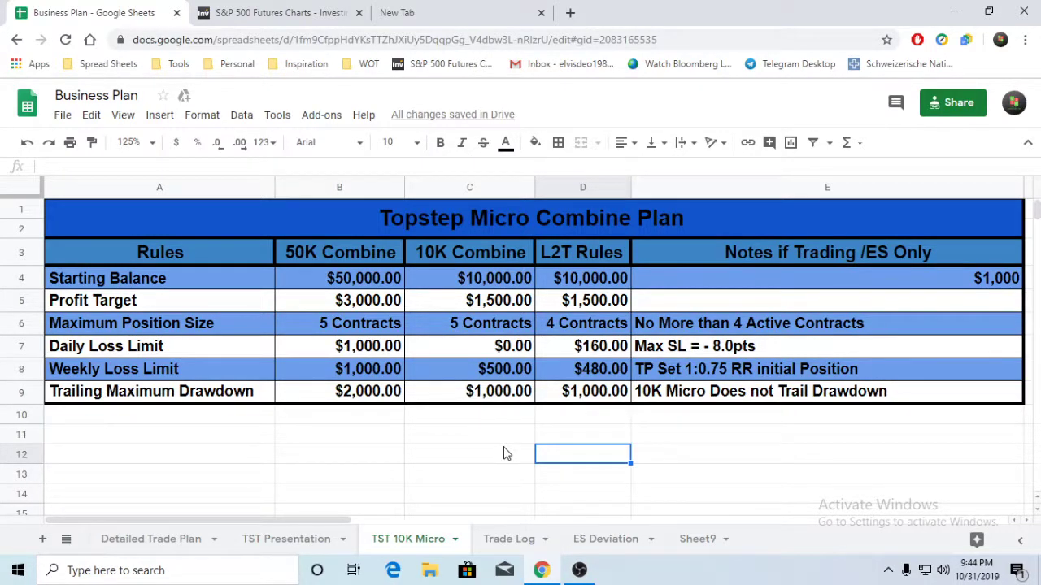
Switch to the OBS window to reach the recording controls.
{"action": "mouse_move", "coordinate": [579, 571]}
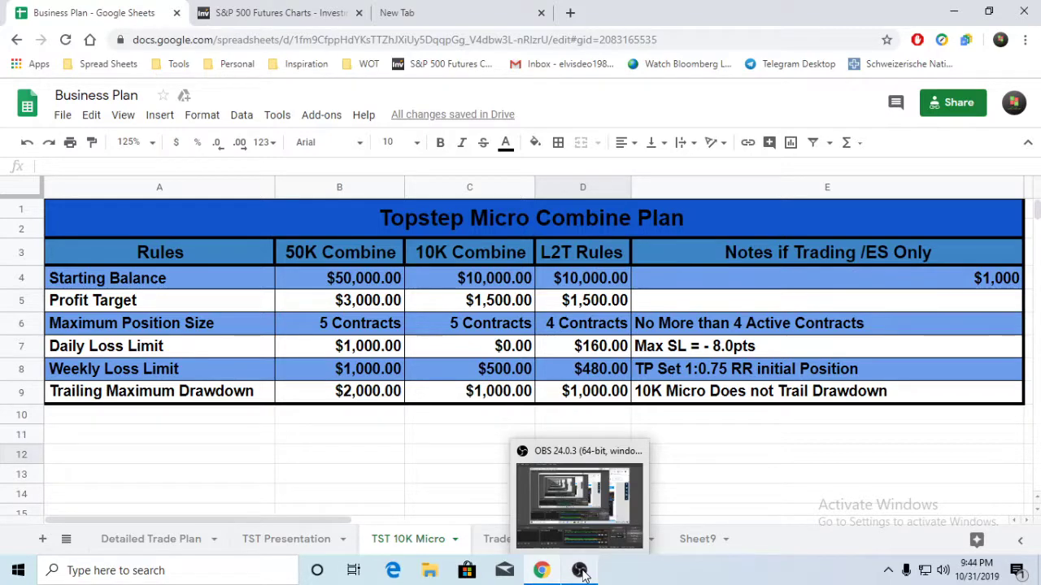
{"action": "left_click", "coordinate": [580, 572]}
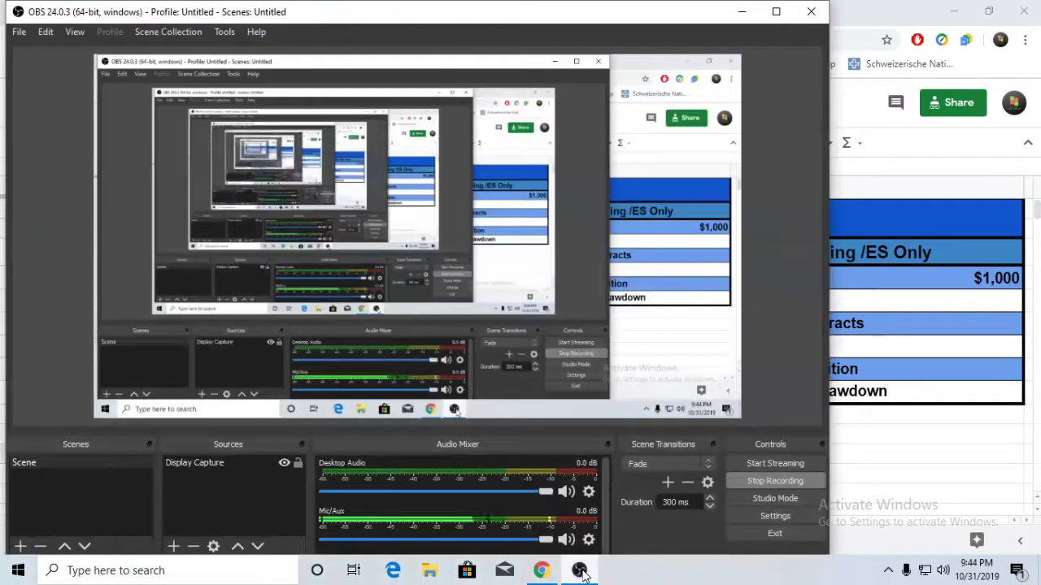